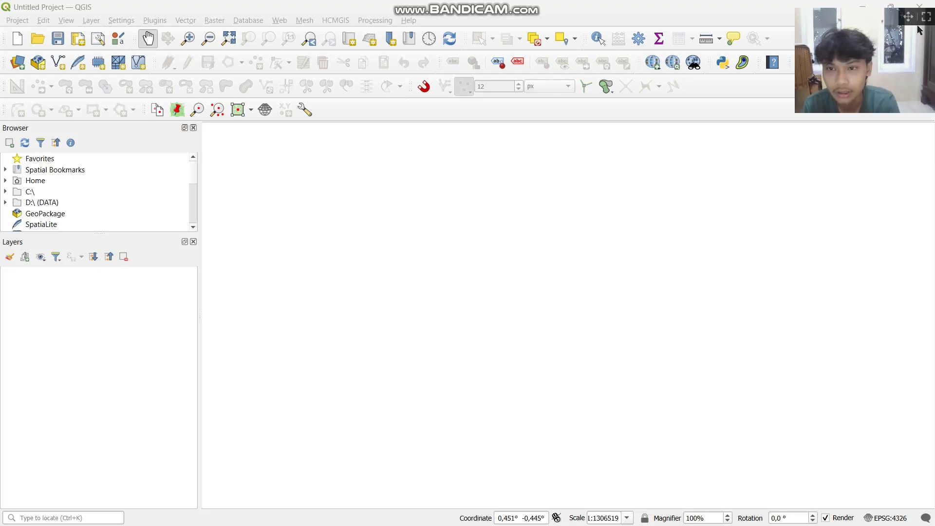
left_click_drag(672, 153, 531, 119)
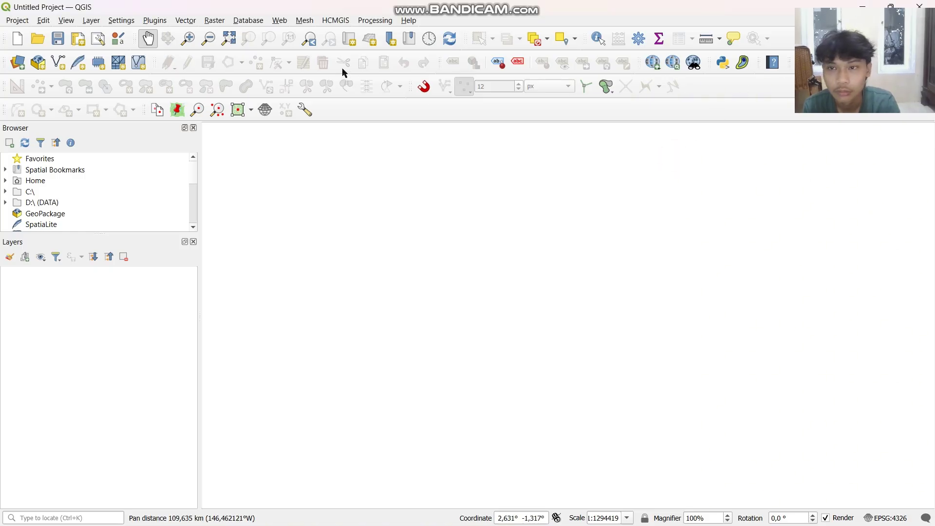
left_click(190, 22)
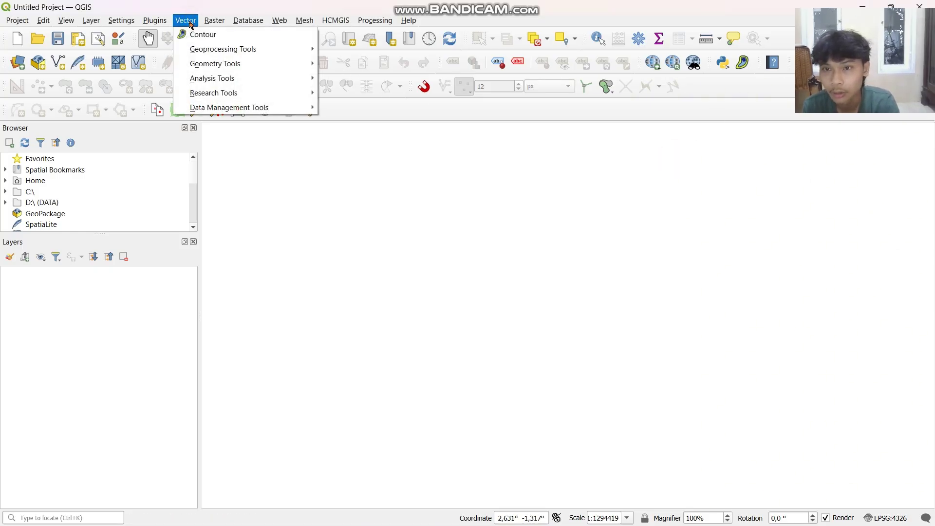
mouse_move(227, 55)
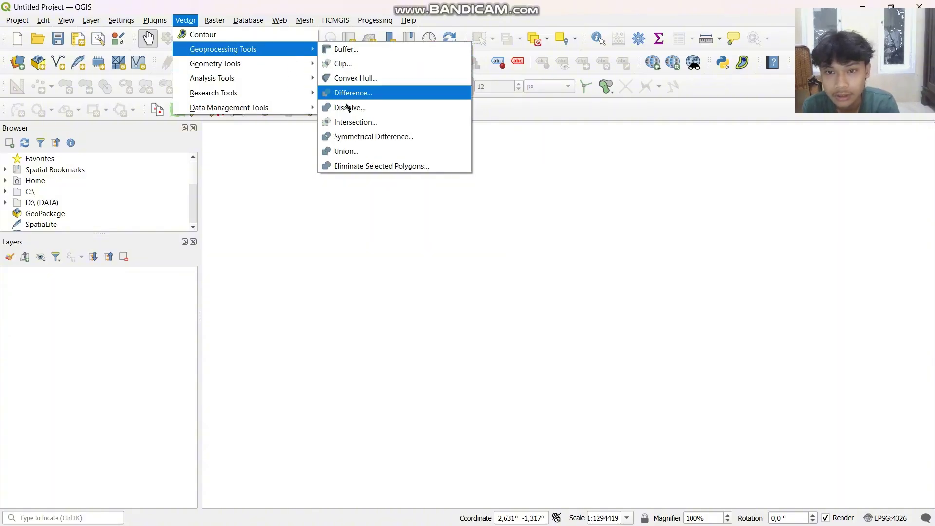
left_click(298, 170)
left_click_drag(317, 177, 240, 146)
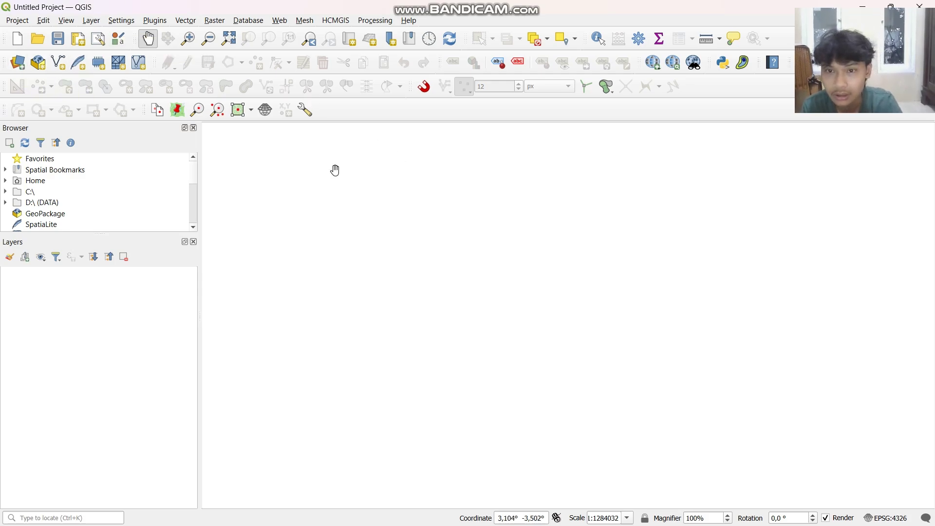
- Add the raster file "Peta Administrasi Kabupaten dan kota Jawa Tengah.tif" to the project as a layer
left_click(19, 63)
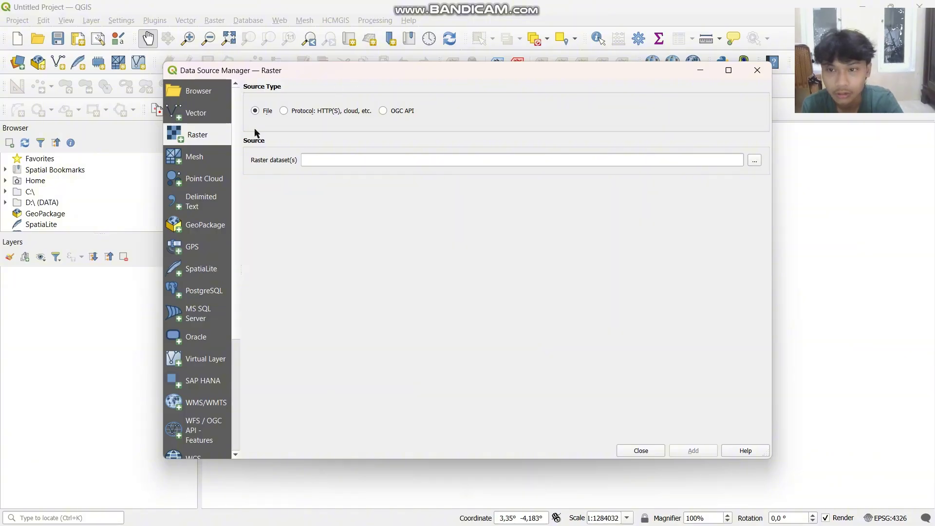
left_click(754, 160)
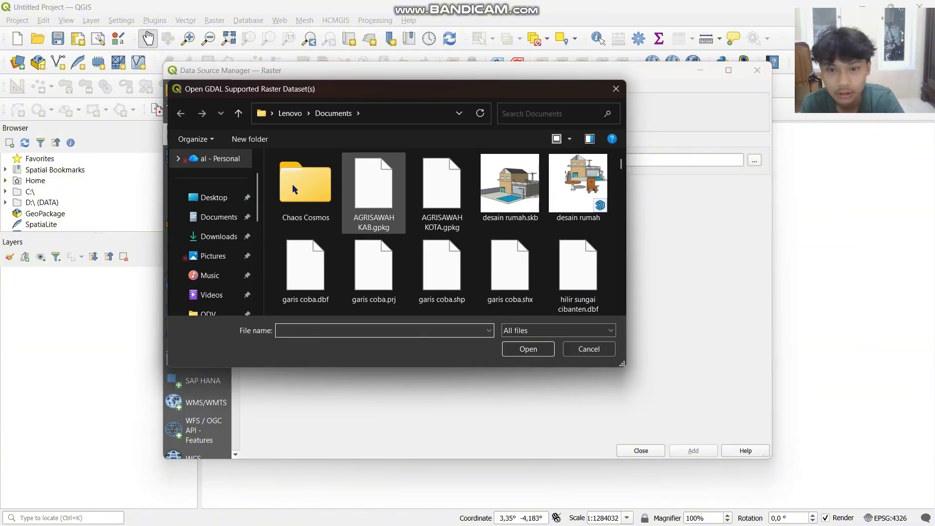
scroll(221, 173, "up", 2)
left_click(214, 162)
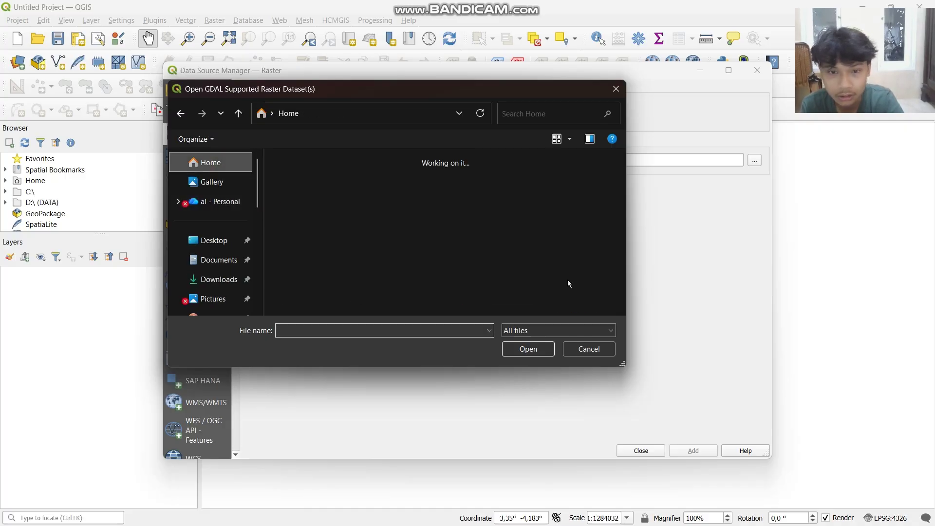
left_click(620, 310)
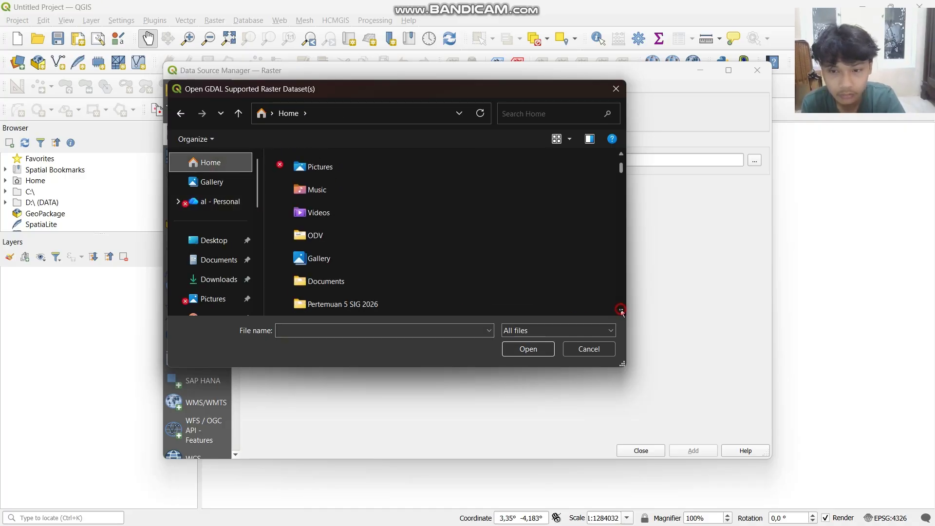
left_click(620, 310)
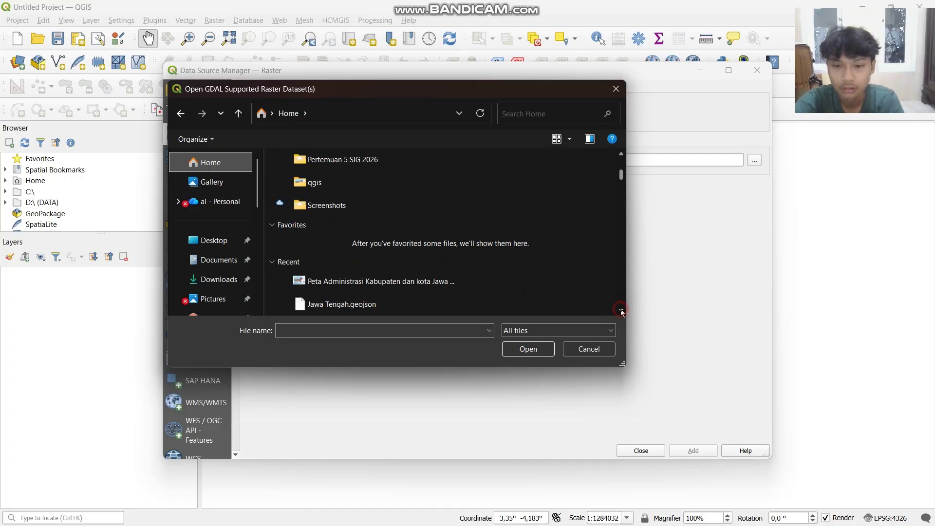
double_click(443, 281)
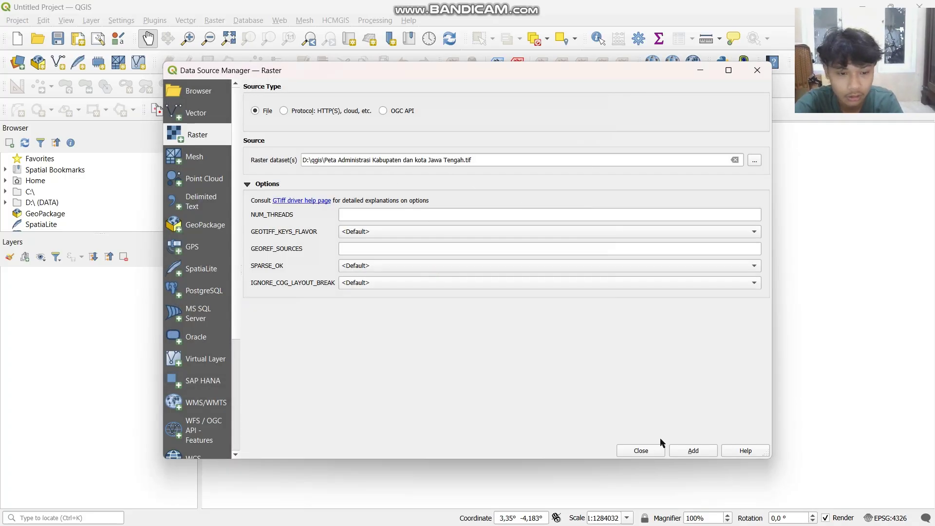
left_click(690, 450)
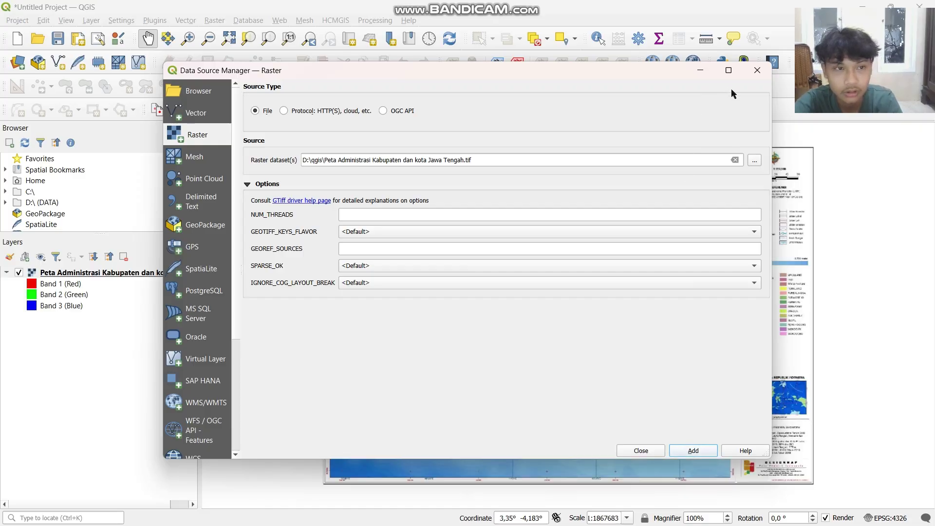
- Browse for a vector dataset to add and search the Home location for "kabupaten"
left_click(196, 113)
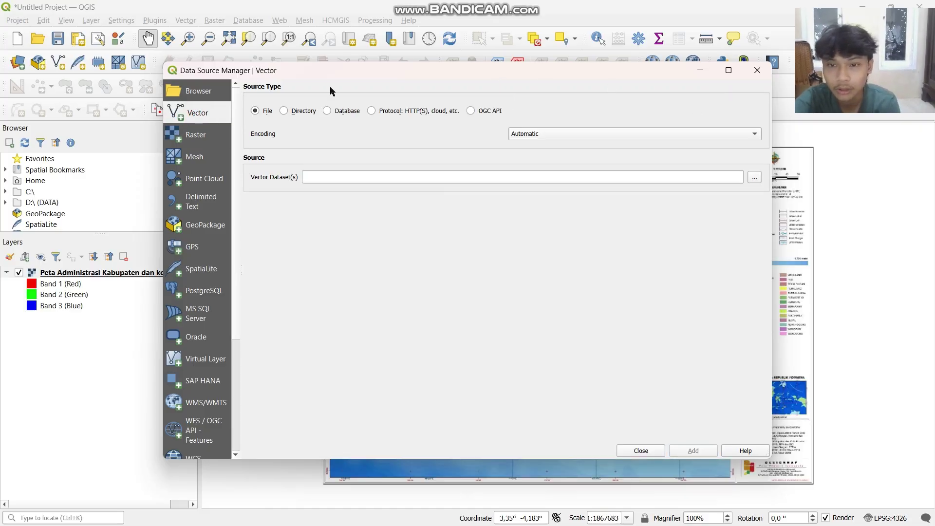
left_click(754, 177)
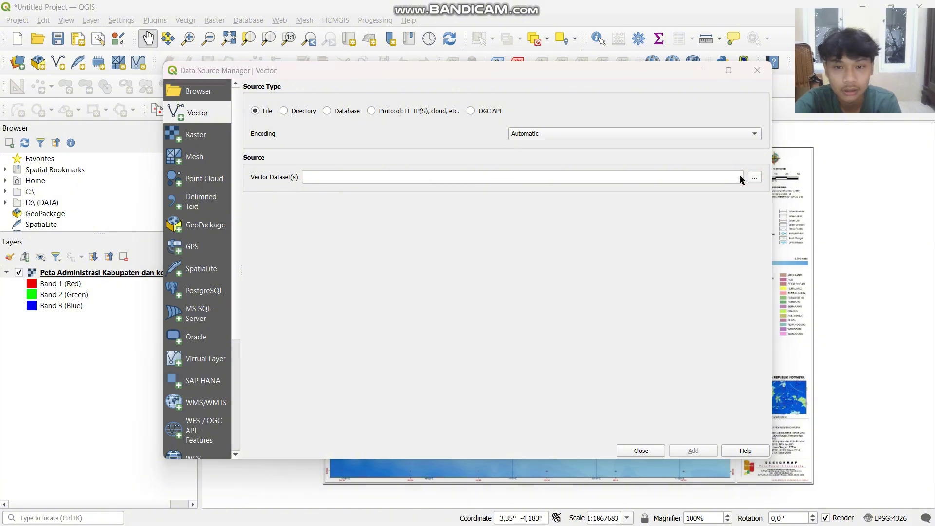
scroll(249, 195, "up", 5)
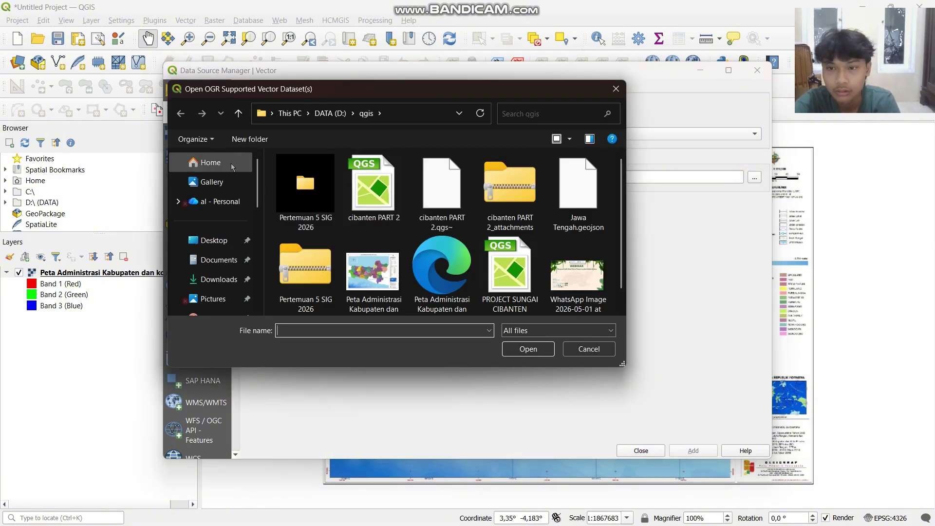
left_click(232, 167)
mouse_move(368, 91)
left_mouse_down()
mouse_move(381, 203)
mouse_move(376, 81)
left_mouse_up()
left_click(527, 109)
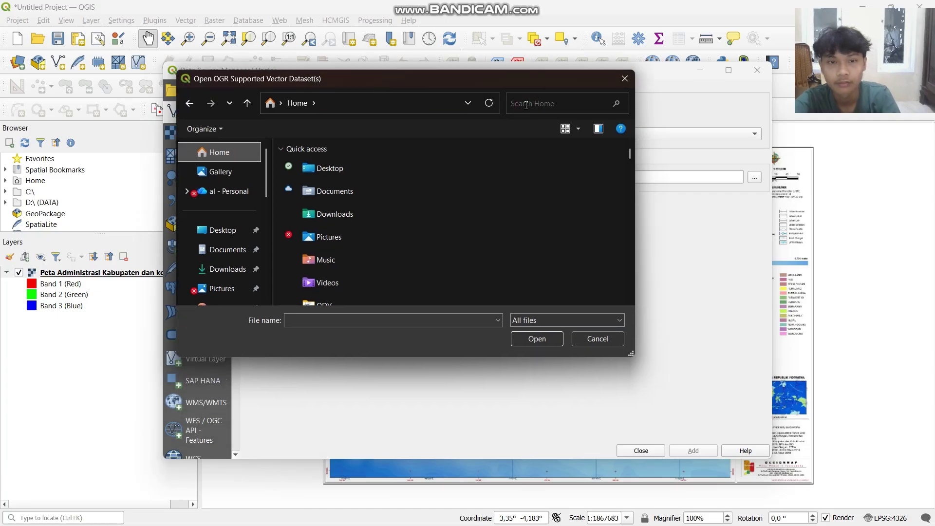
key("Caps_Lock")
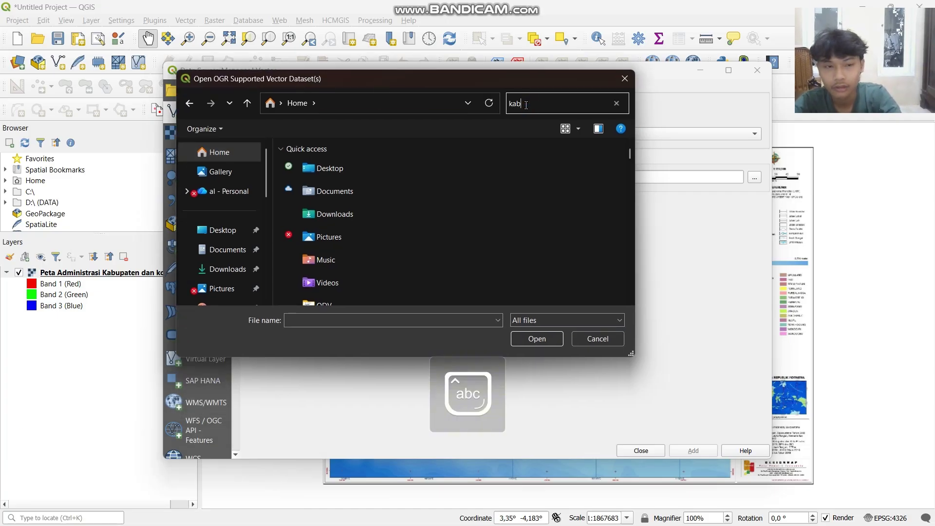
type("kabupaten")
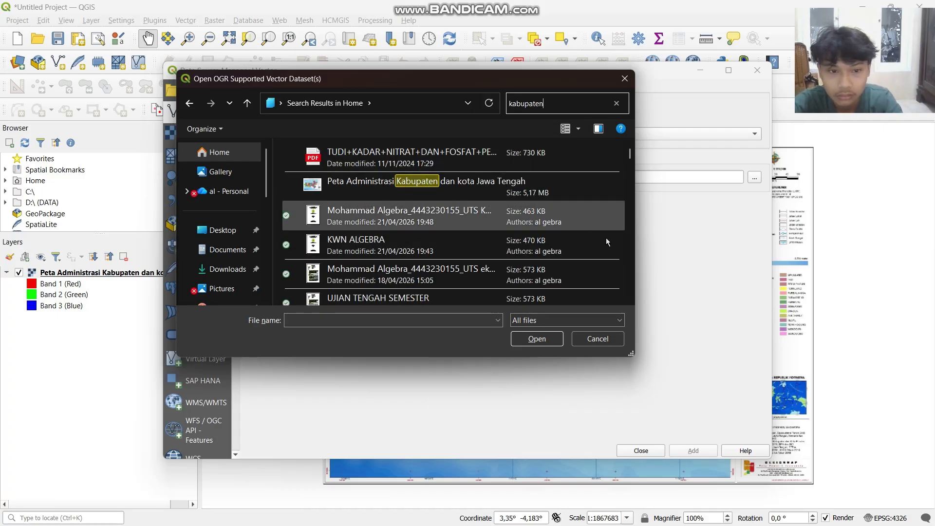
scroll(627, 302, "down", 3)
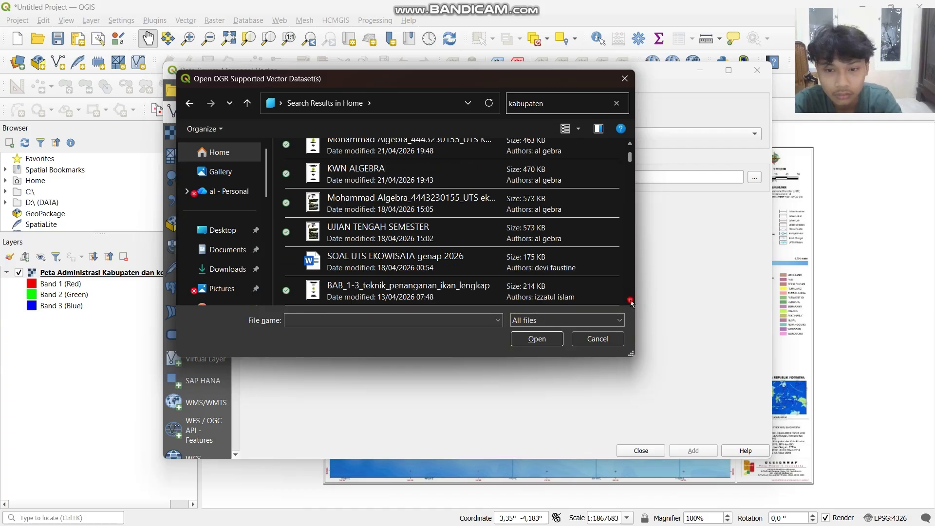
scroll(240, 254, "down", 3)
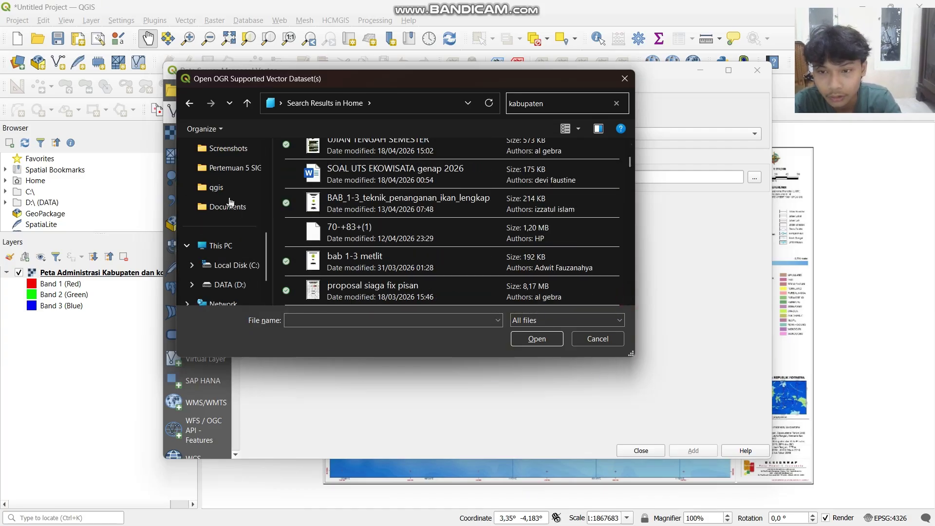
- Add the vector layer Kabupaten Indonesia.shp from the Pertemuan 5 SIG 2026 folder and clear the data source window away
left_click(237, 173)
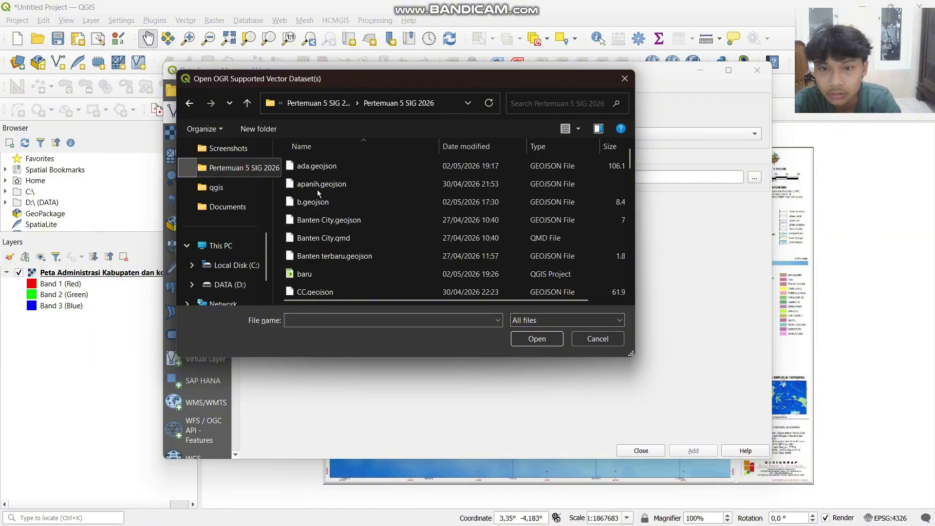
scroll(341, 224, "down", 8)
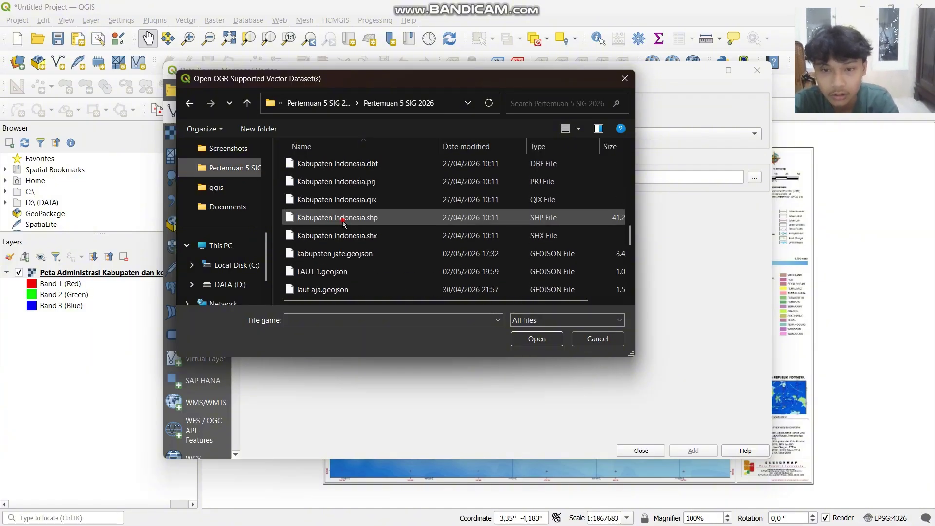
double_click(343, 218)
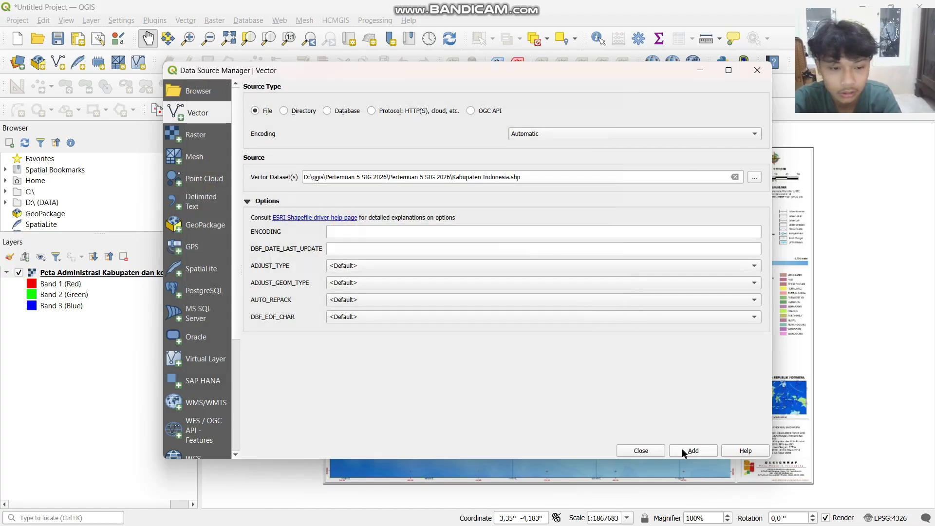
left_click(683, 452)
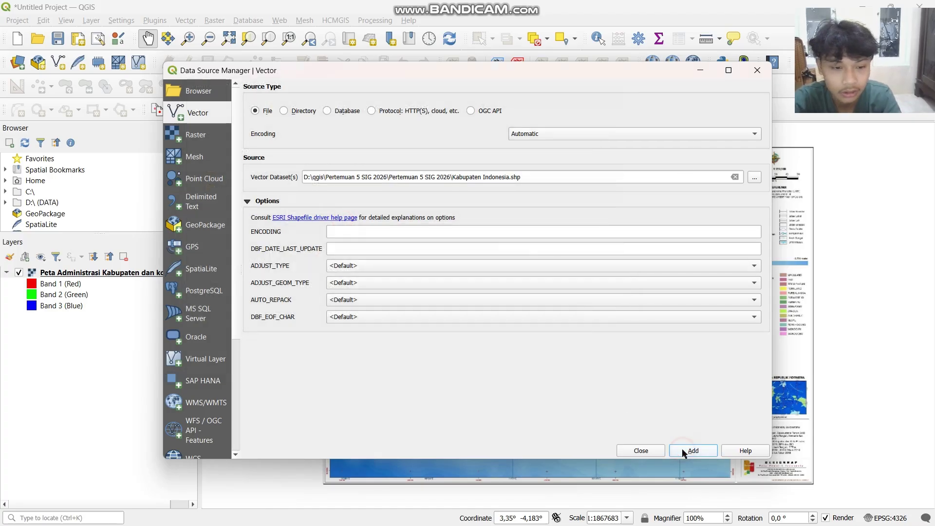
left_click(711, 69)
left_click_drag(433, 261, 387, 277)
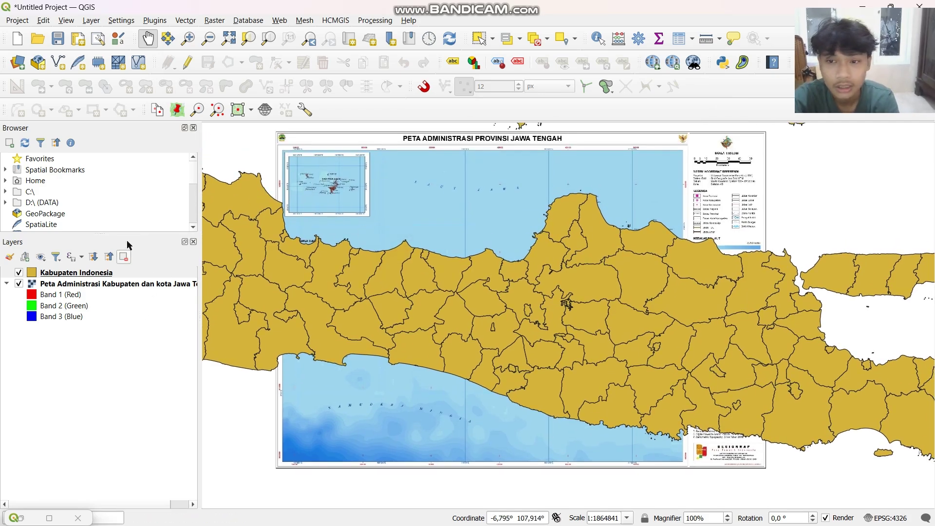
- Add the recently used vector file Jawa Tengah.geojson as a layer and close the data source window
left_click(21, 65)
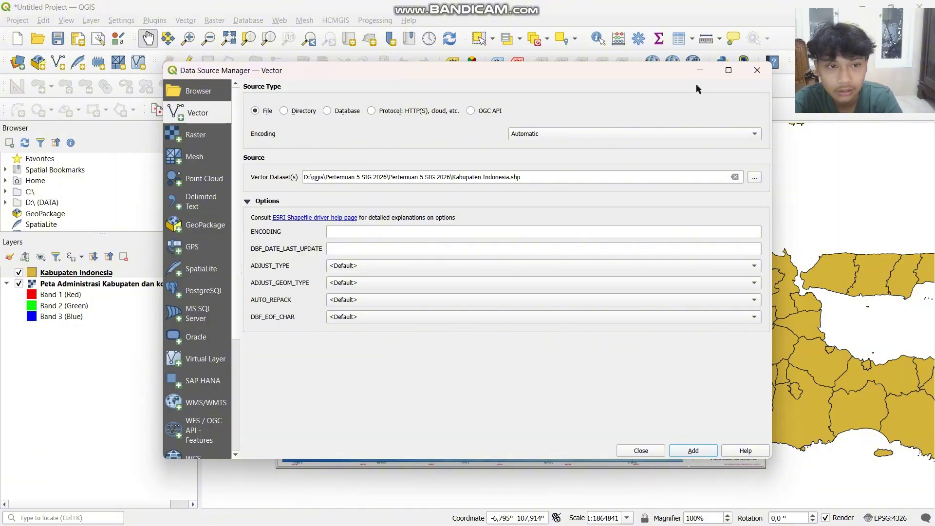
left_click(754, 178)
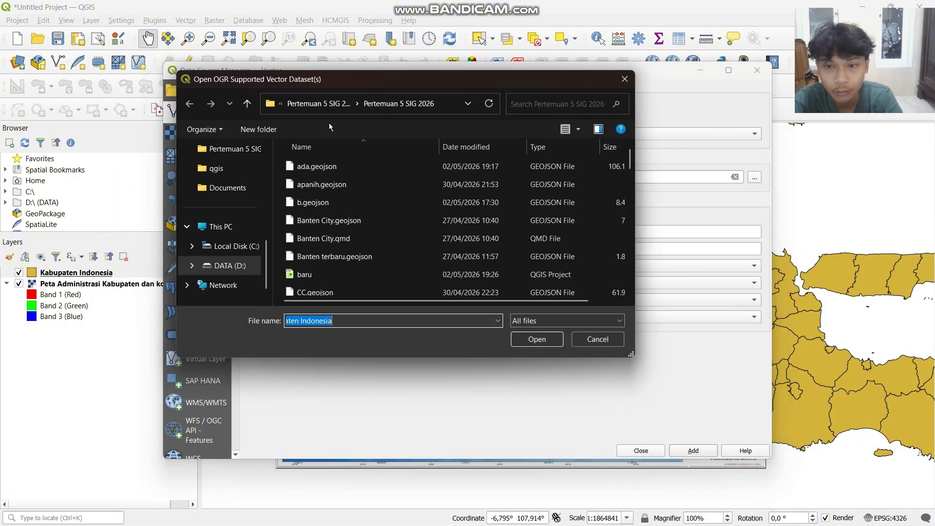
scroll(241, 161, "up", 5)
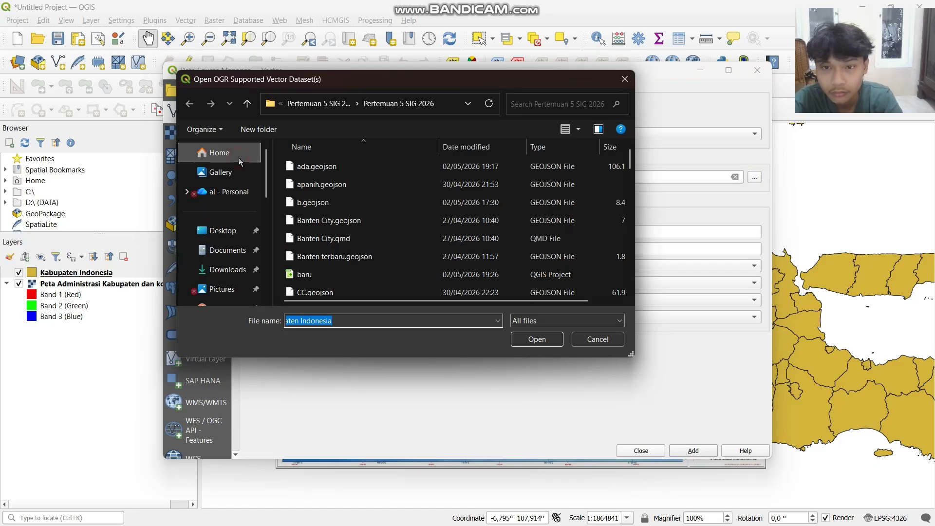
left_click(238, 157)
left_click(627, 301)
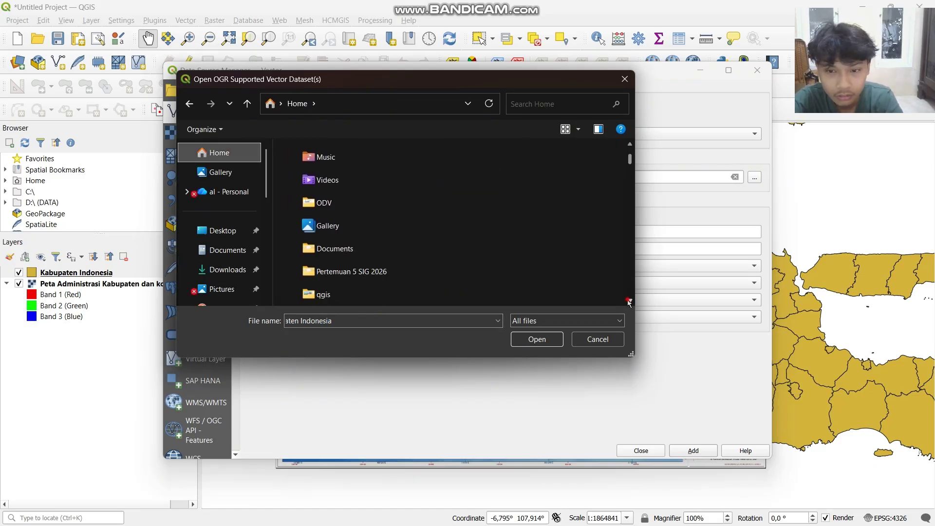
scroll(629, 302, "down", 3)
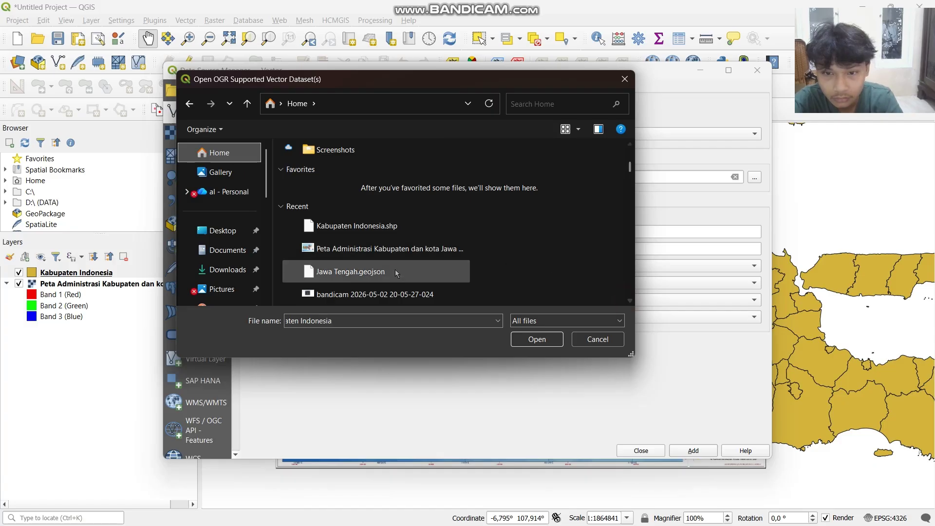
left_click(395, 271)
double_click(396, 271)
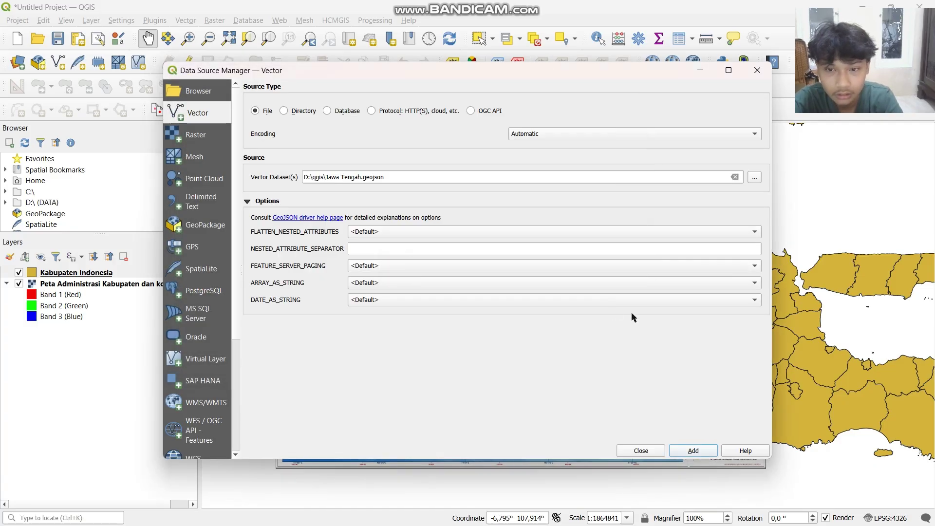
left_click(692, 450)
left_click(757, 70)
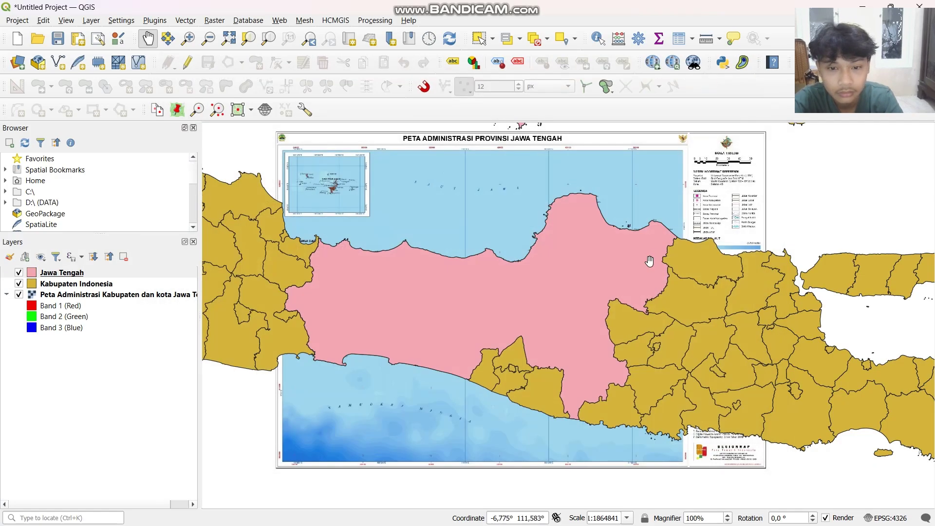
left_click_drag(650, 261, 640, 277)
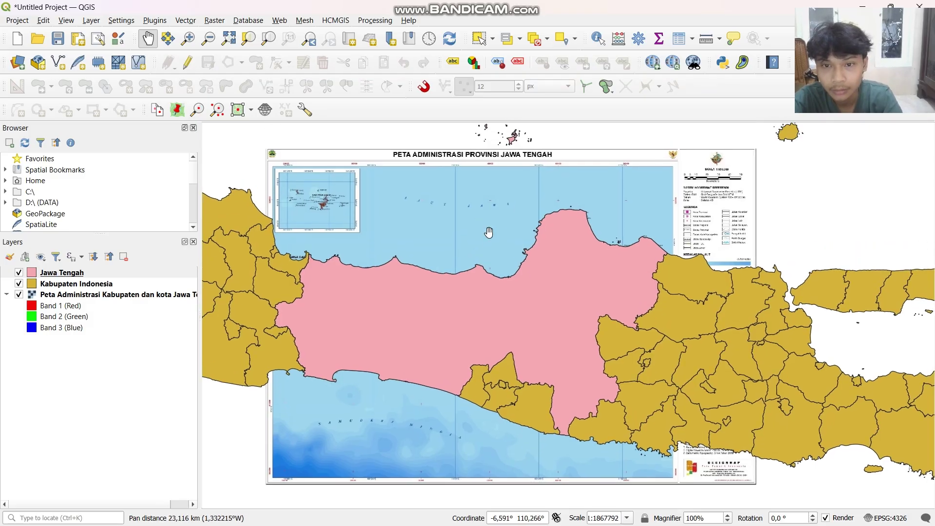
- Set up the Clip geoprocessing tool with Kabupaten Indonesia as the input layer and Jawa Tengah as the overlay layer
left_click(109, 381)
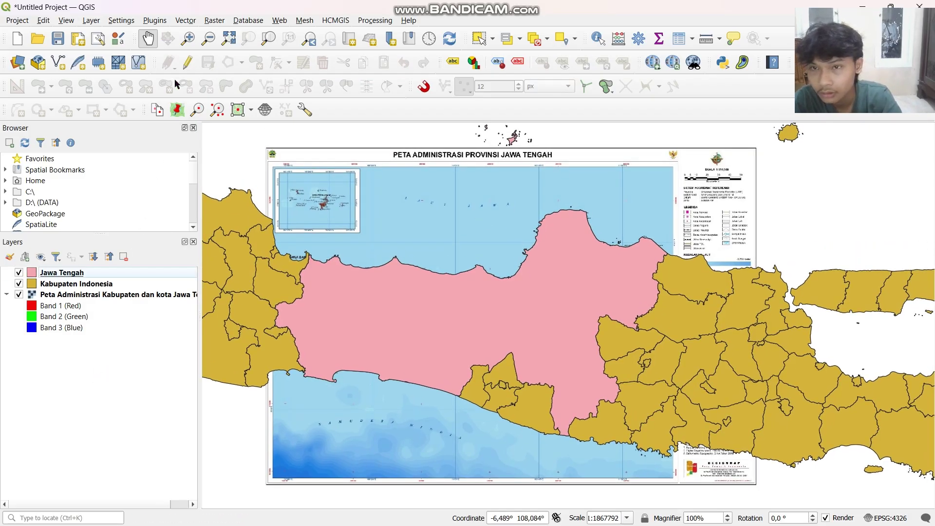
left_click(186, 20)
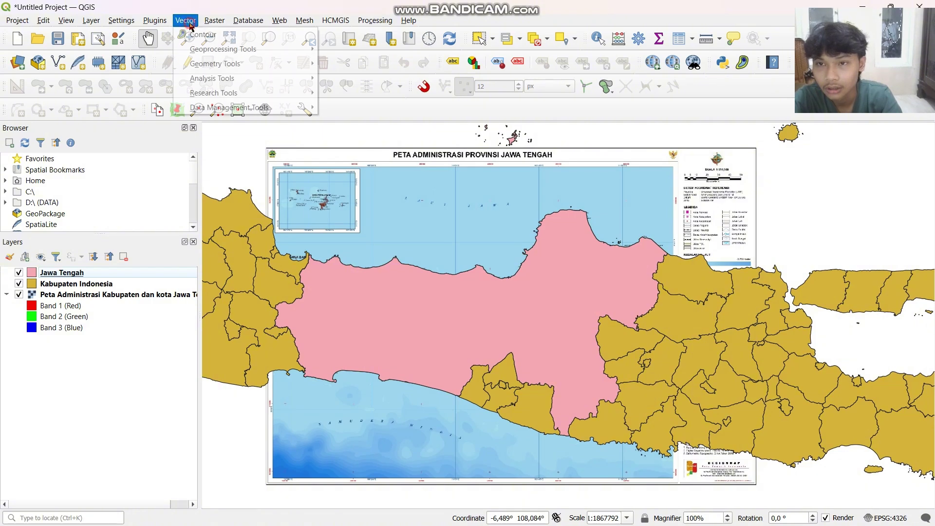
mouse_move(207, 50)
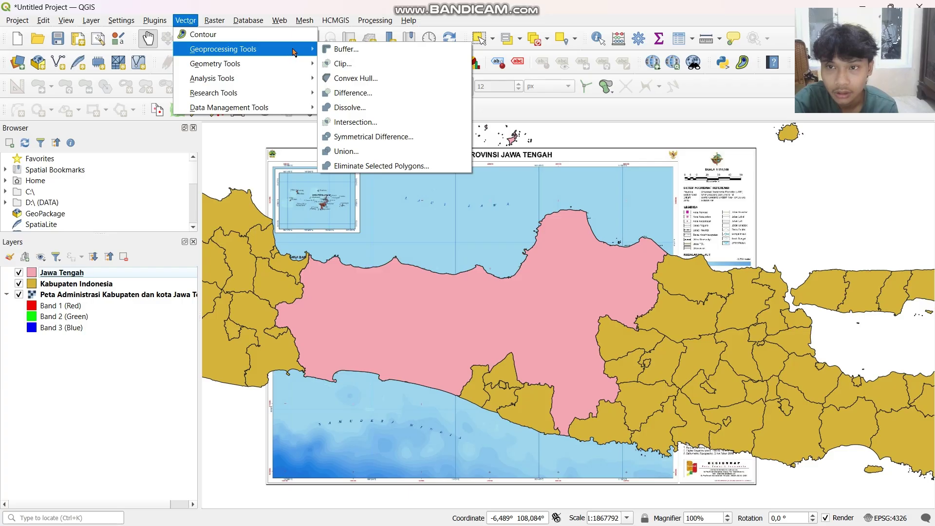
left_click(346, 63)
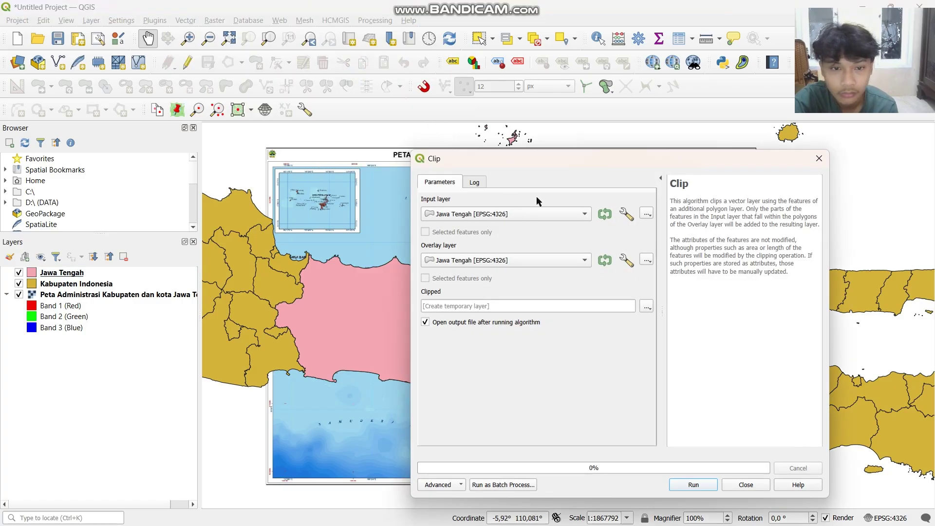
left_click_drag(547, 160, 414, 127)
left_click(417, 182)
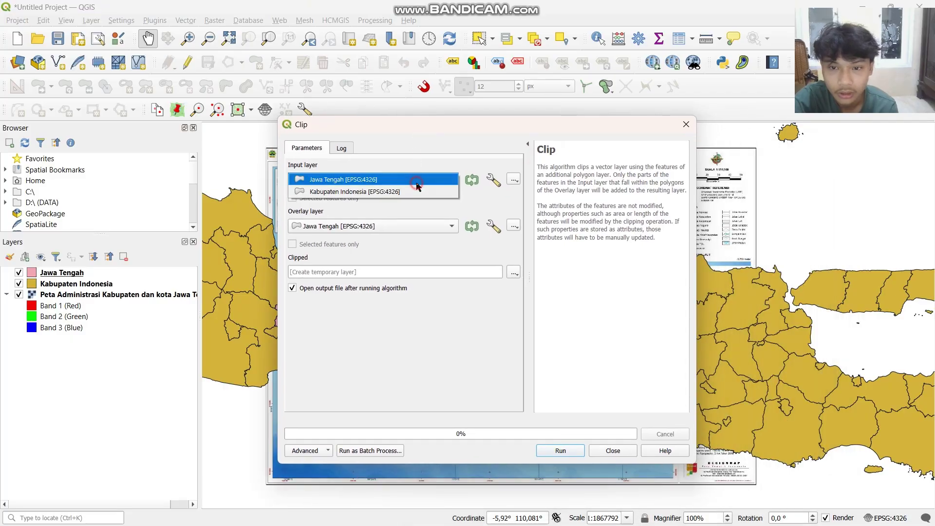
left_click(414, 192)
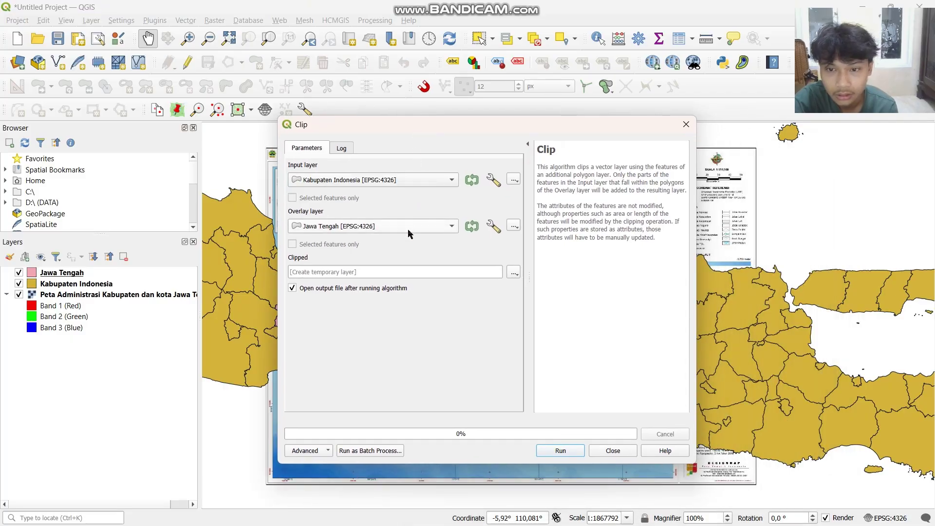
left_click(409, 227)
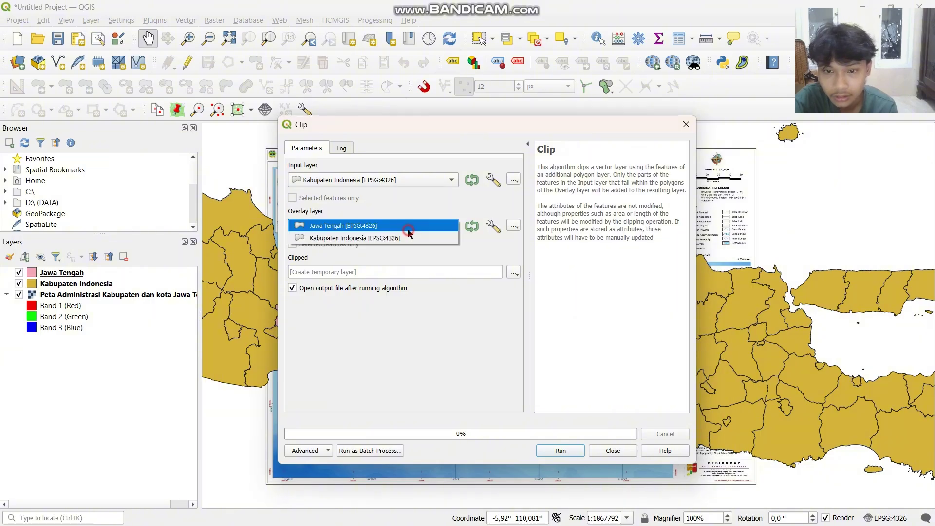
left_click(408, 229)
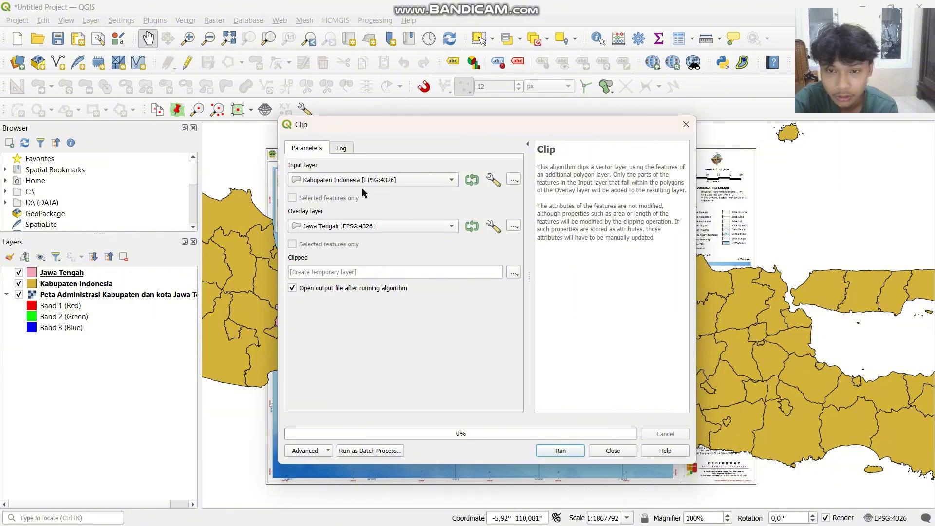
- Run the clip with its output saved as the GeoJSON file KABUPATEN JAWA TENGAH in the Pertemuan 5 SIG 2026 folder
left_click(513, 274)
left_click(540, 299)
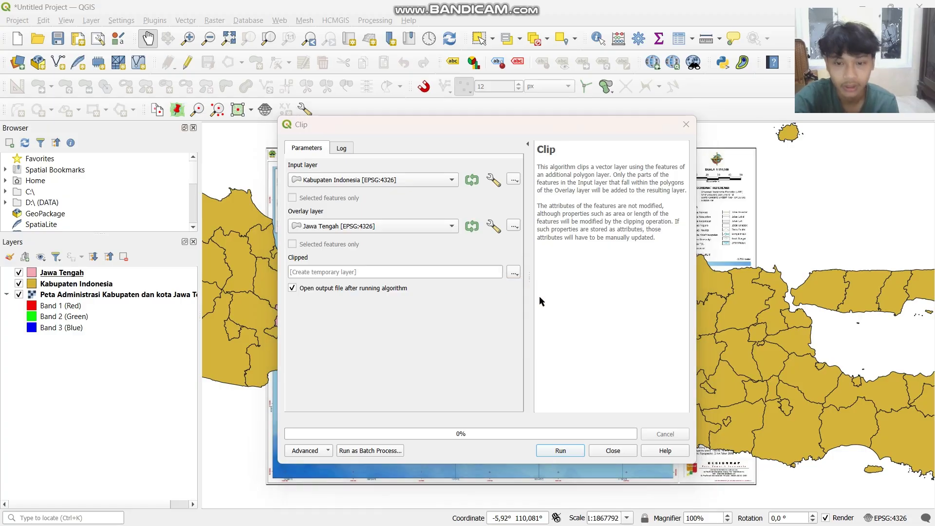
key("Caps_Lock")
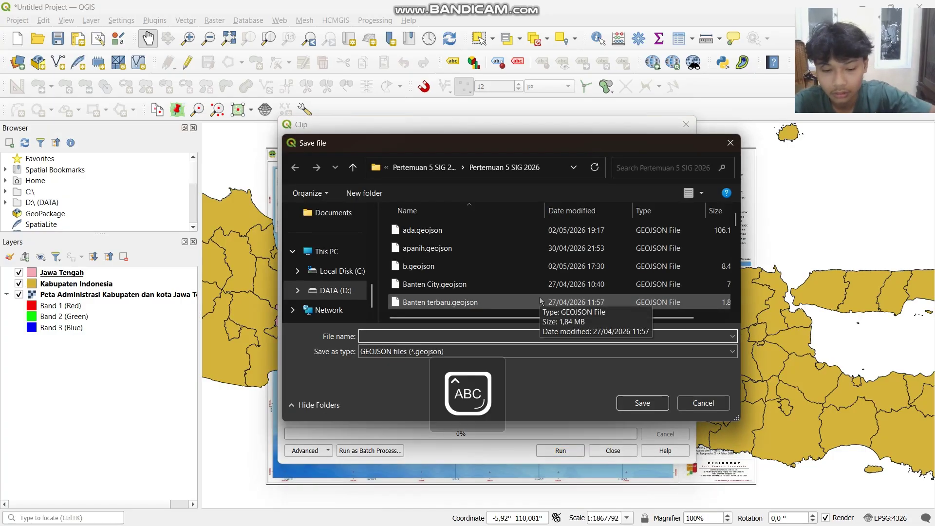
type("KABUP")
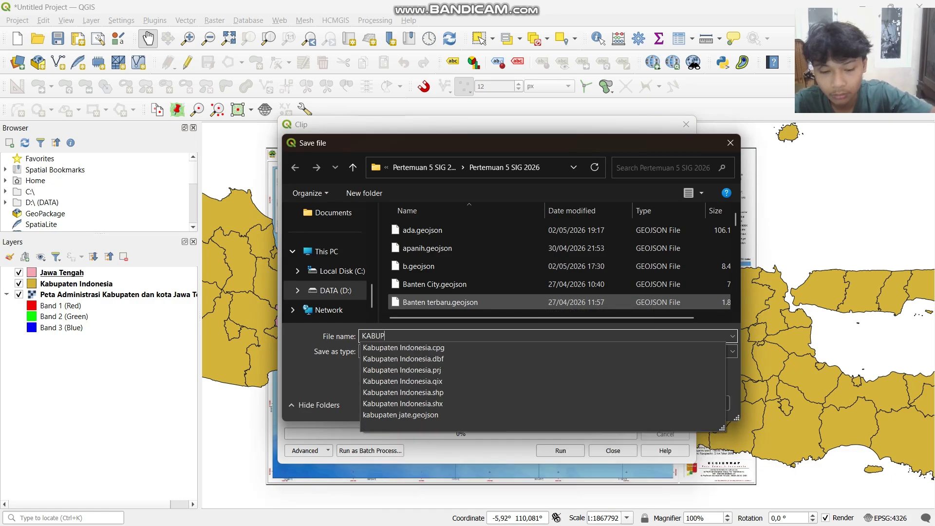
type("ATEN YANG")
key("BackSpace")
key("BackSpace")
key("BackSpace")
key("BackSpace")
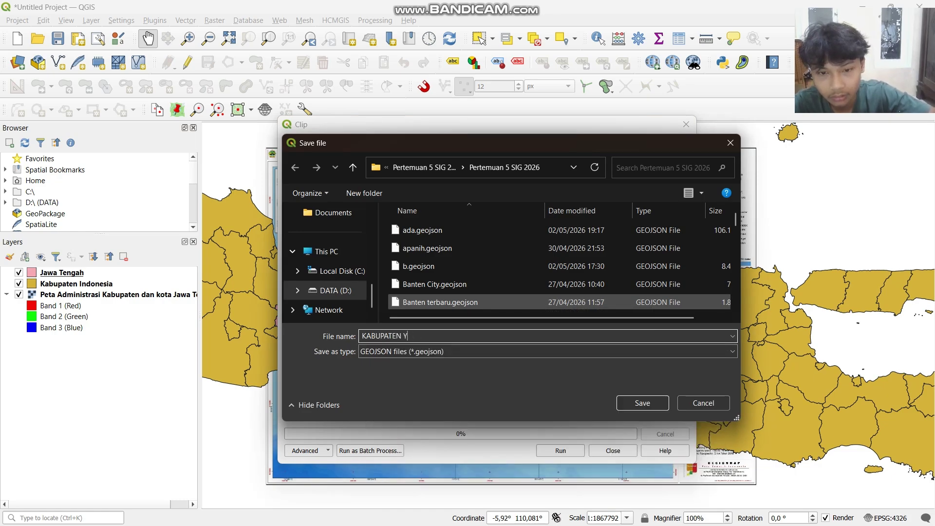
type("JAWA TENG")
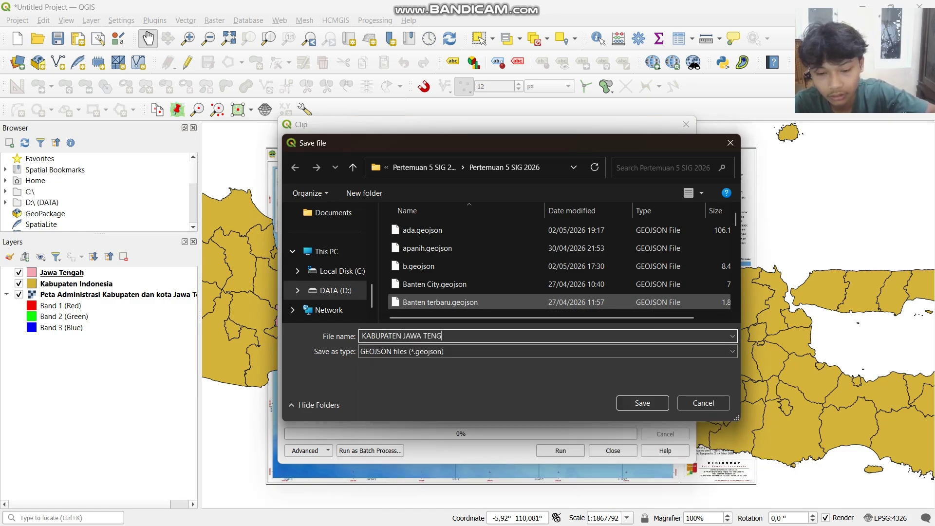
type("AH")
left_click(654, 405)
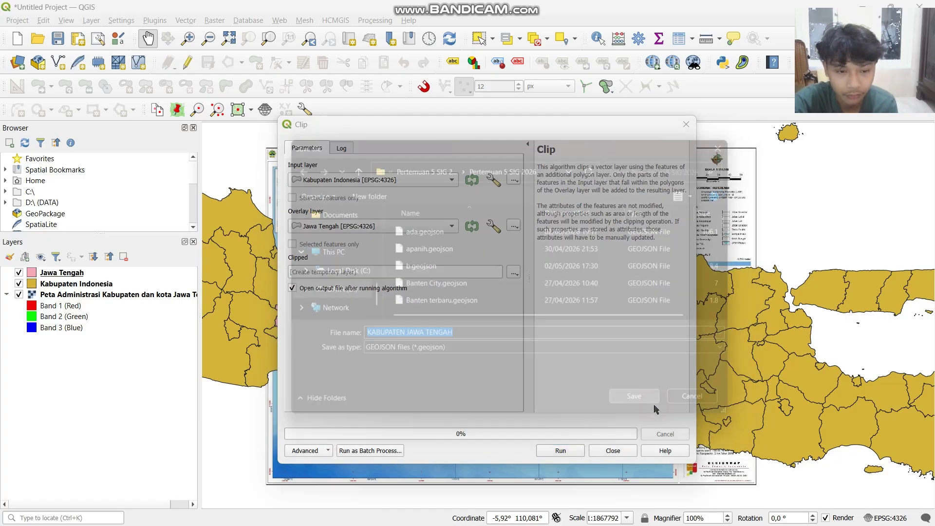
left_click(564, 451)
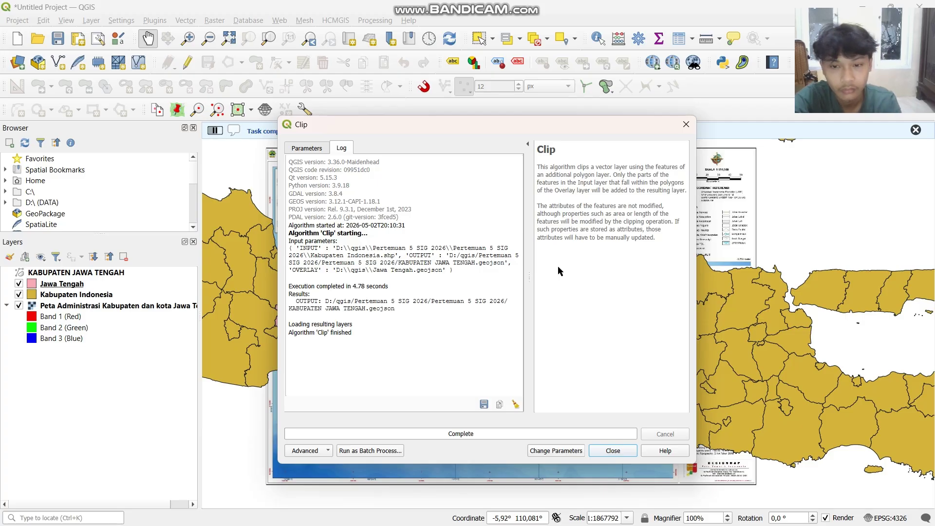
left_click(612, 450)
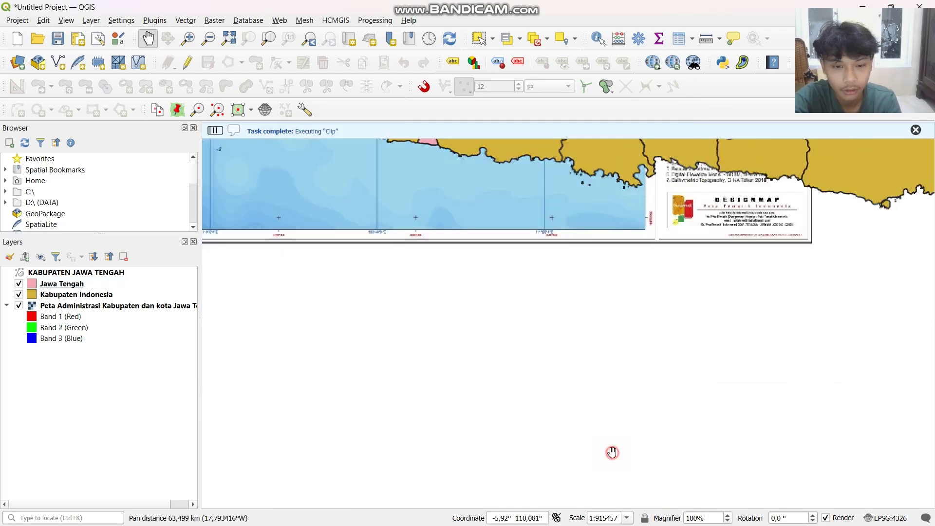
- Examine the map around Jawa Tengah and the KABUPATEN JAWA TENGAH layer to check the clip result
left_click(558, 275)
scroll(576, 317, "down", 3)
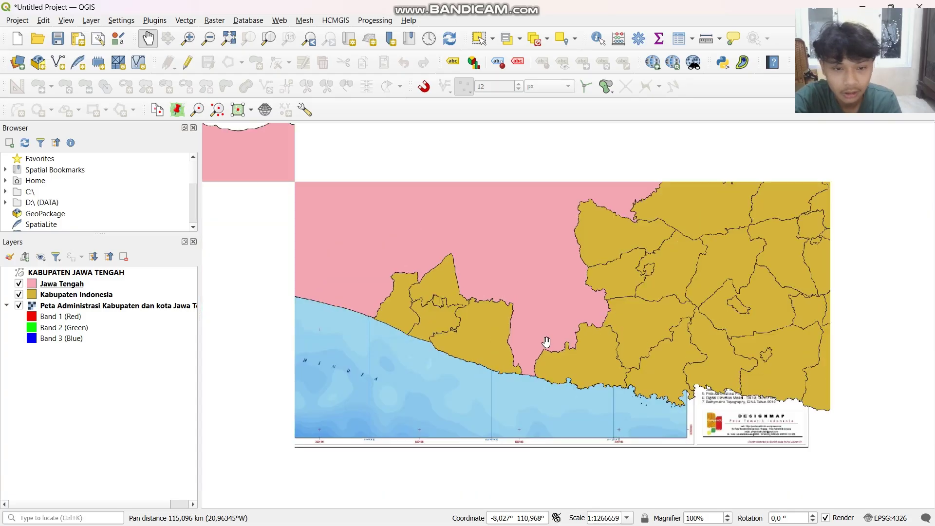
left_click(526, 296)
scroll(526, 296, "up", 3)
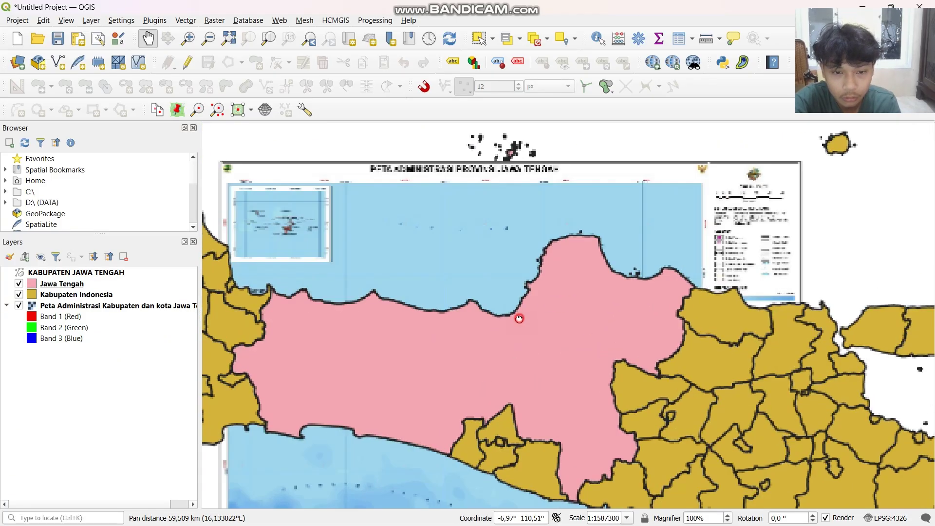
scroll(533, 259, "down", 1)
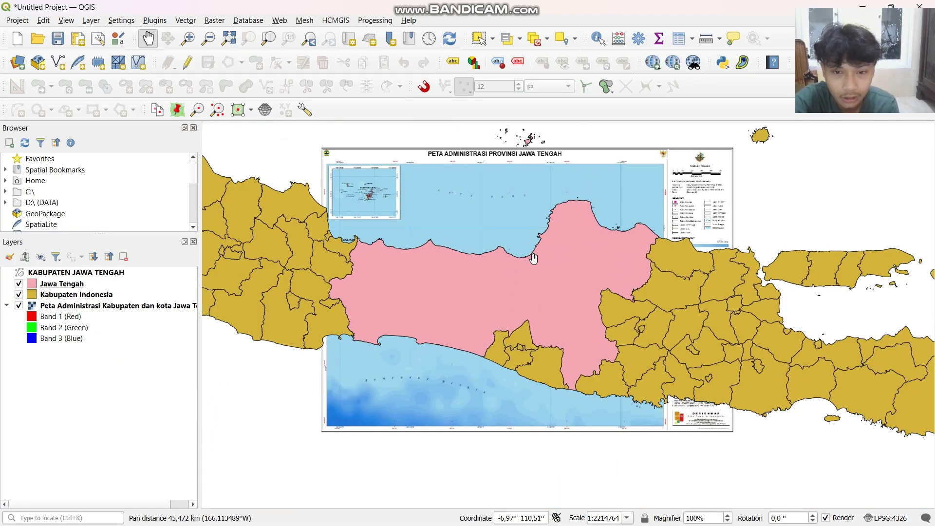
left_click(142, 274)
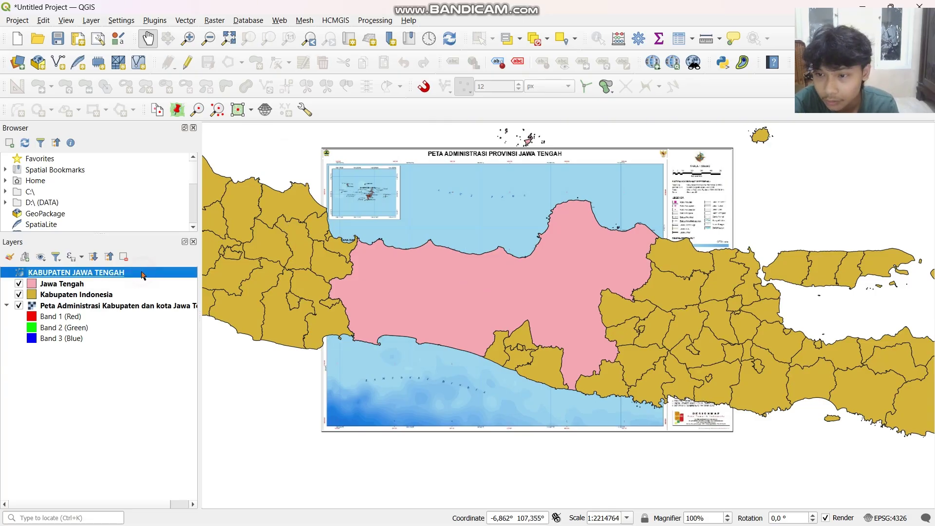
left_click(133, 369)
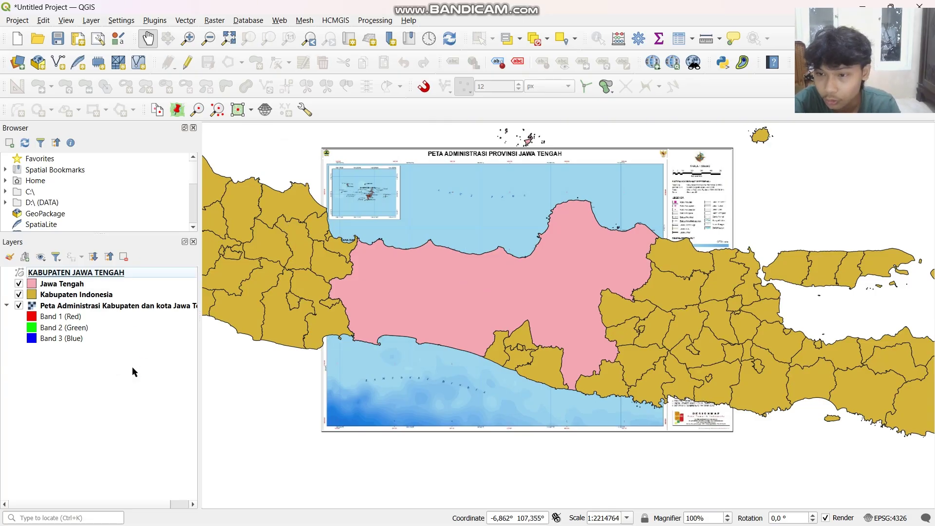
left_click(131, 270)
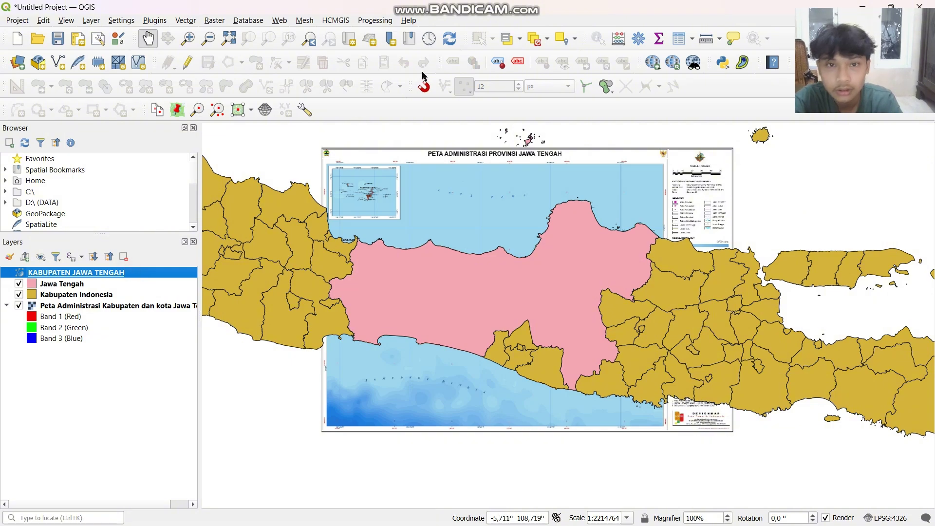
- Search the Processing Toolbox for "GEOME" and open the Fix geometries tool
left_click(381, 21)
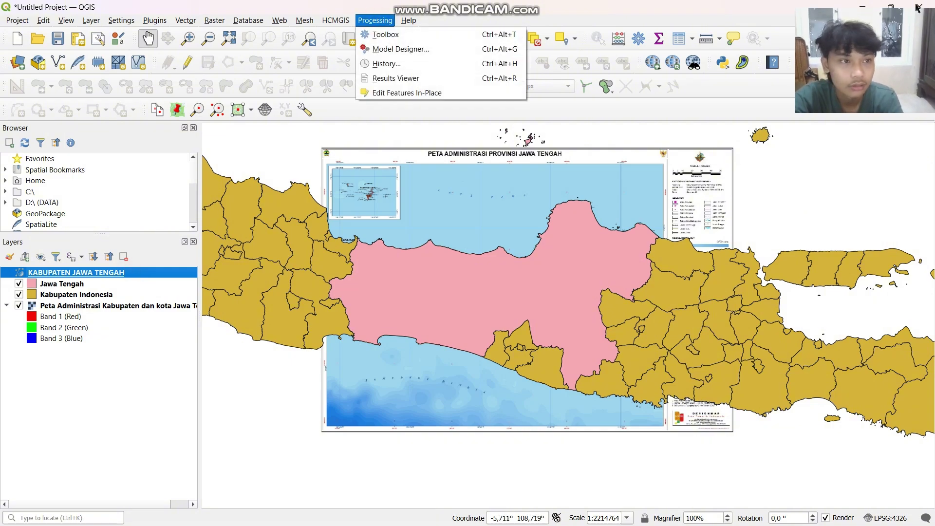
left_click_drag(908, 16, 287, 97)
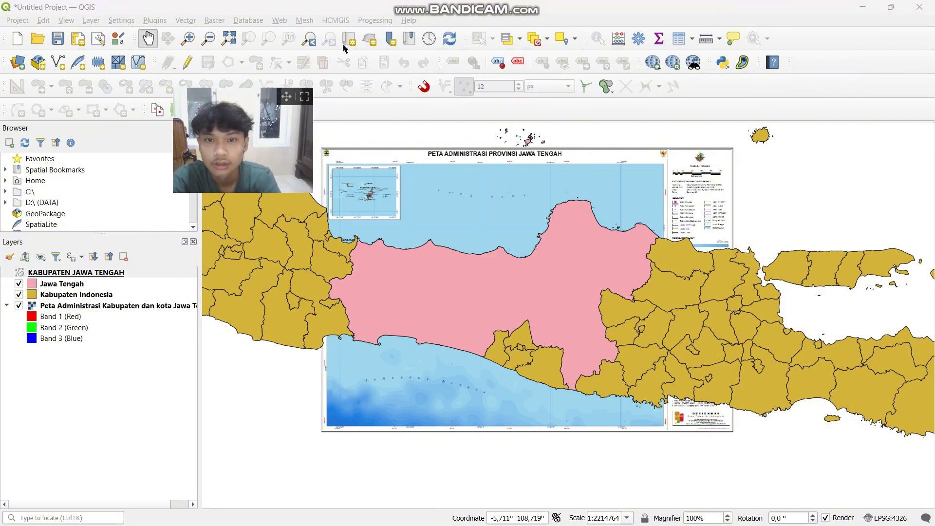
left_click(382, 21)
left_click(381, 21)
left_click(382, 21)
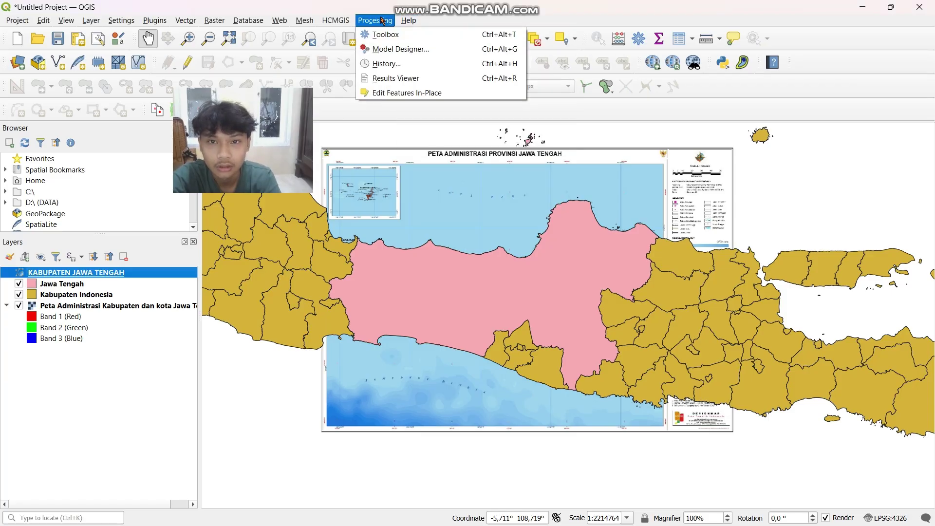
left_click(385, 35)
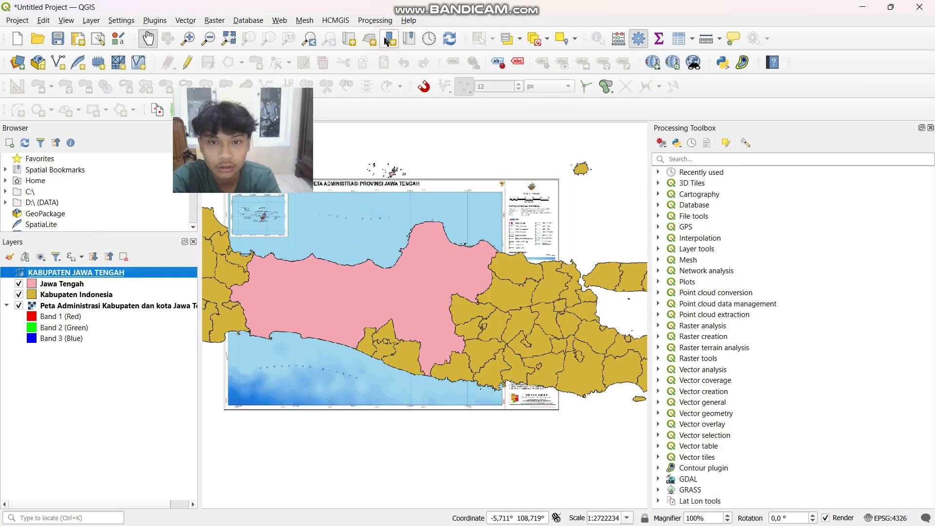
left_click(722, 155)
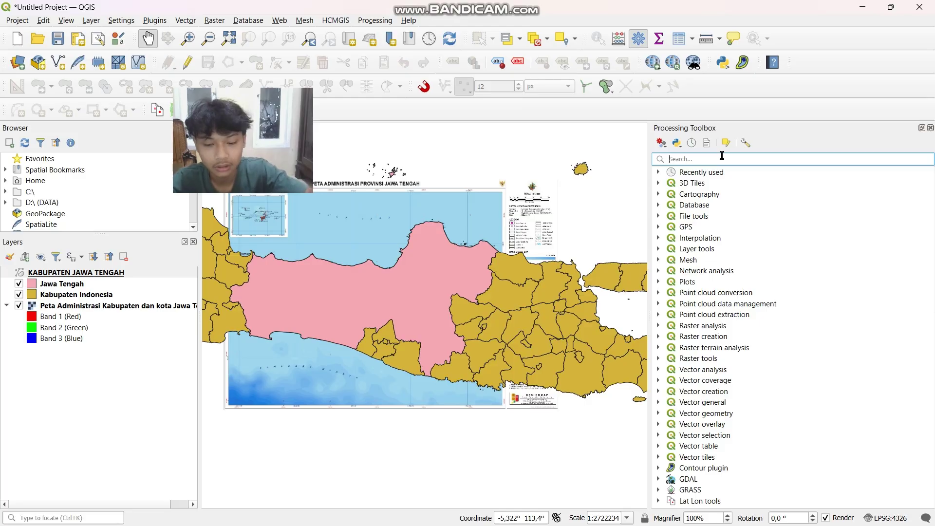
type("GEOME")
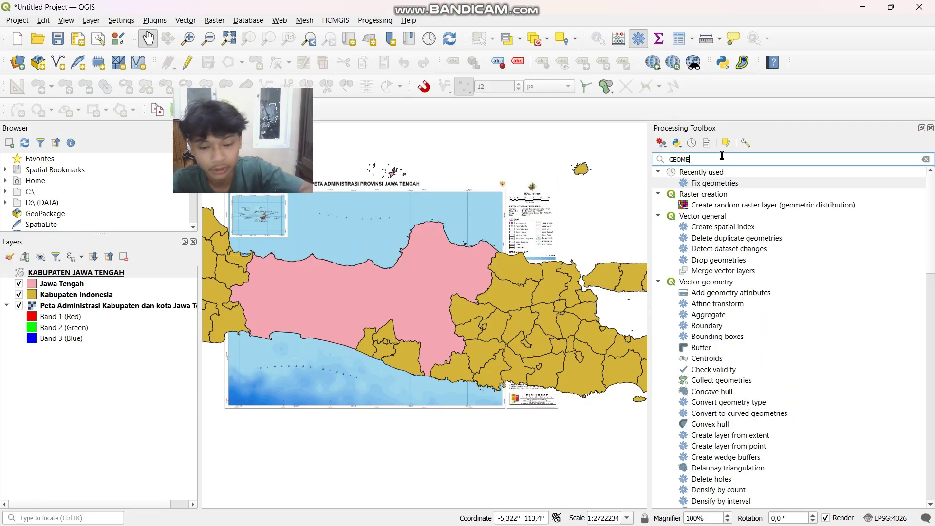
double_click(719, 183)
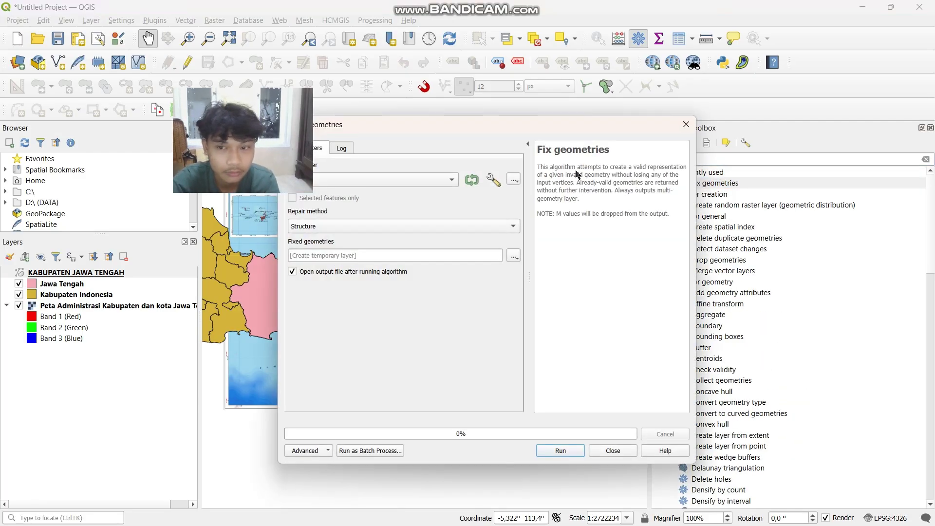
- Choose Kabupaten Indonesia as the input layer for Fix geometries
left_click_drag(510, 125, 634, 137)
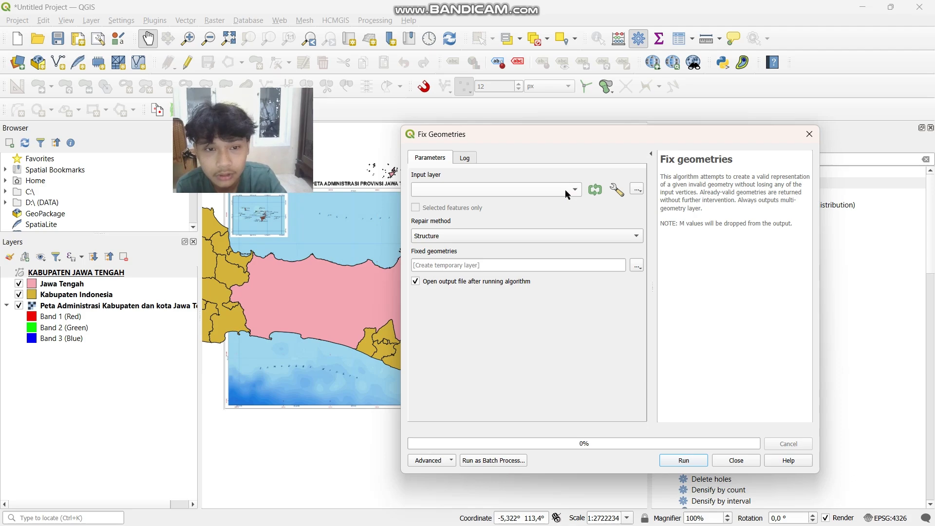
left_click(567, 194)
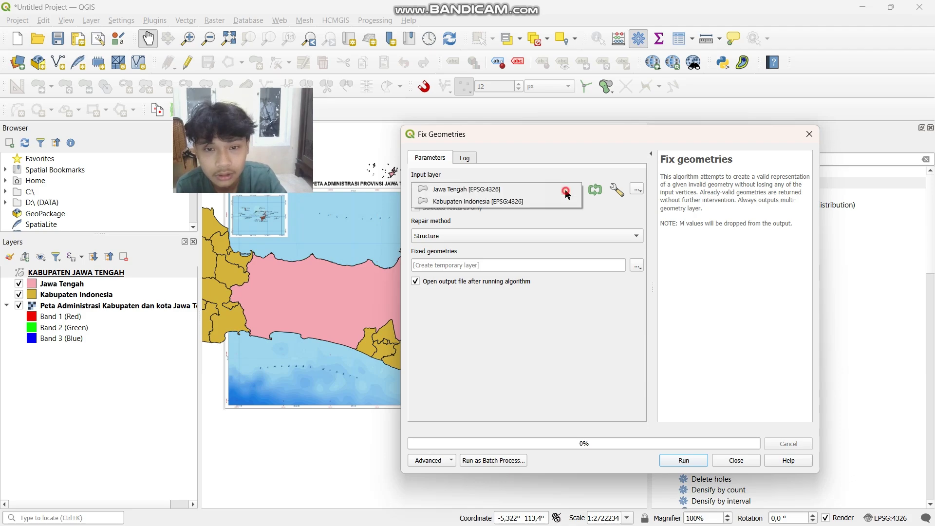
left_click(526, 202)
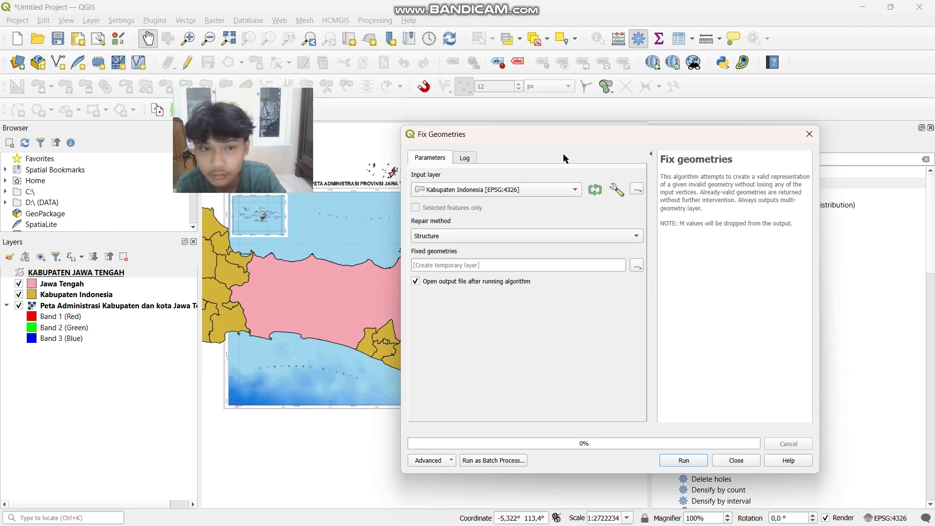
left_click_drag(573, 138, 558, 135)
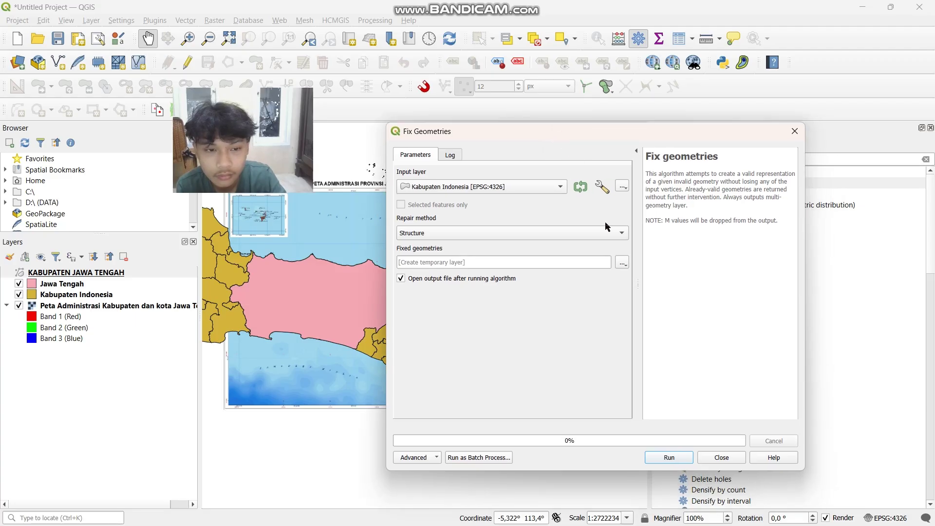
left_click(623, 187)
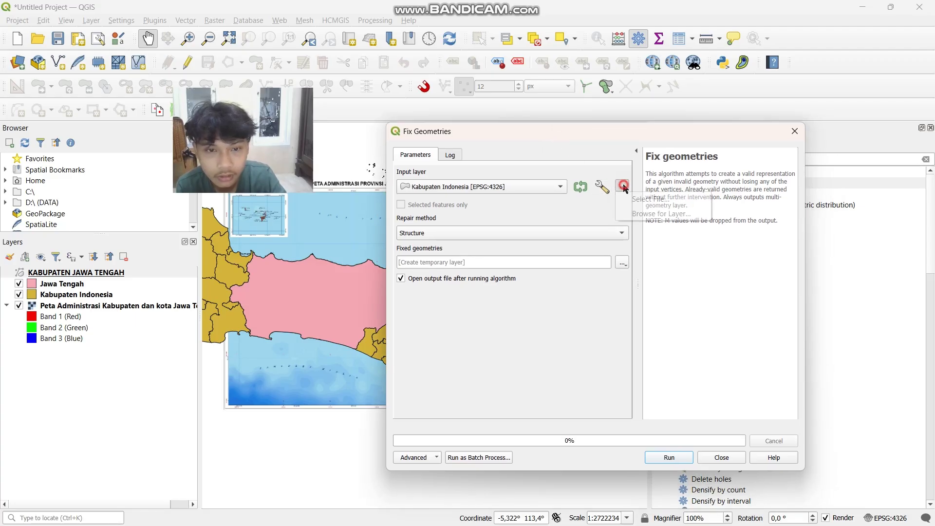
left_click(622, 186)
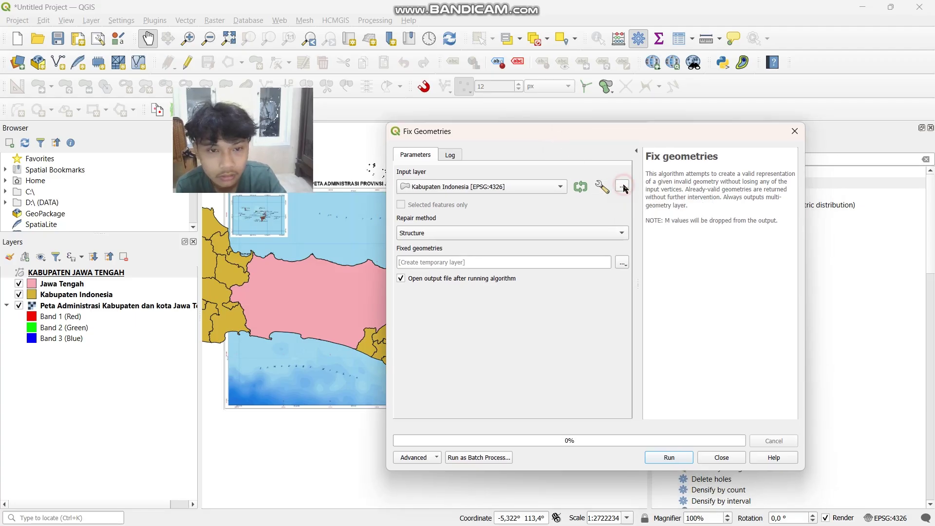
- Run Fix geometries on Kabupaten Indonesia with the output saved as the GeoJSON file KAB INDO NEW in the Pertemuan 5 SIG 2026 folder
left_click(622, 262)
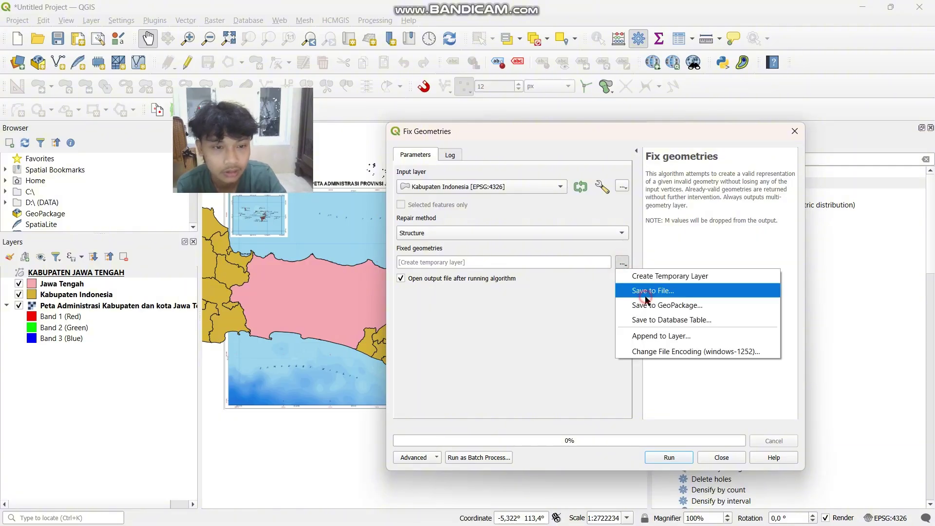
left_click(645, 297)
type("KAB")
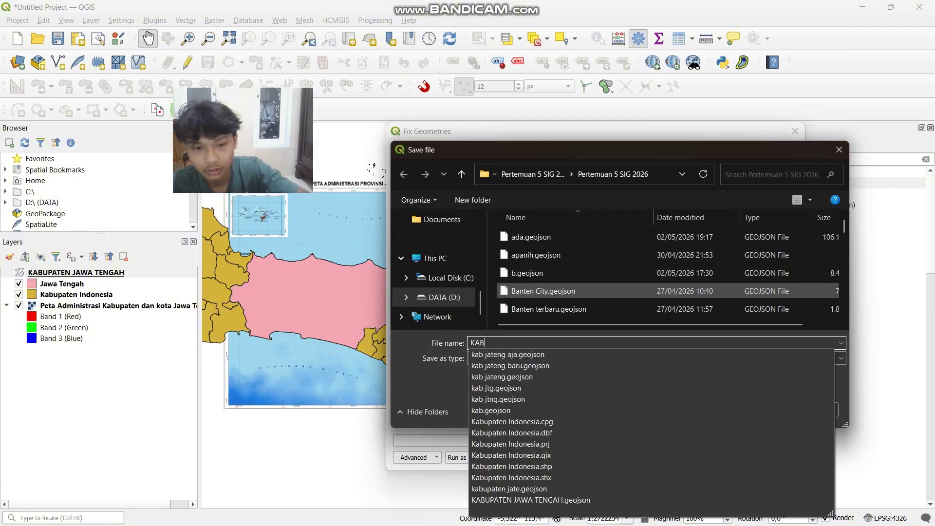
type(" INDO NEW")
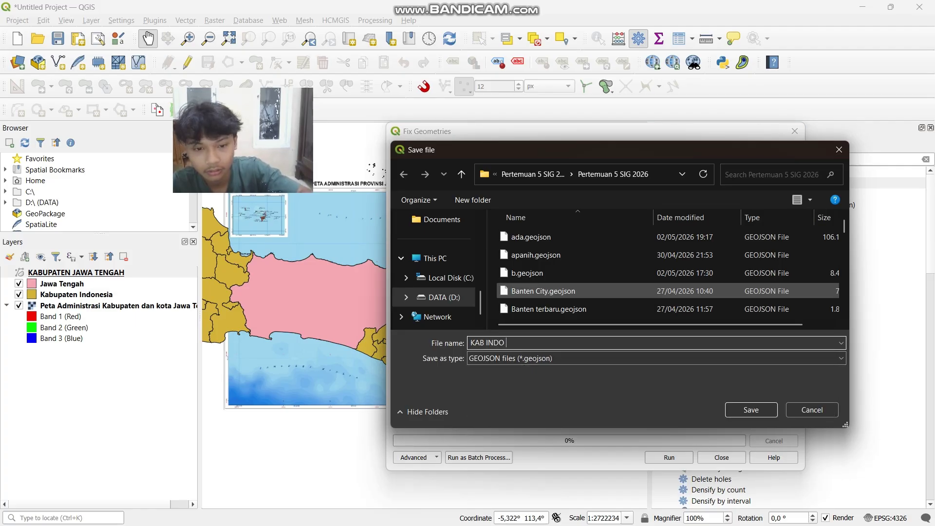
left_click(750, 410)
left_click(668, 463)
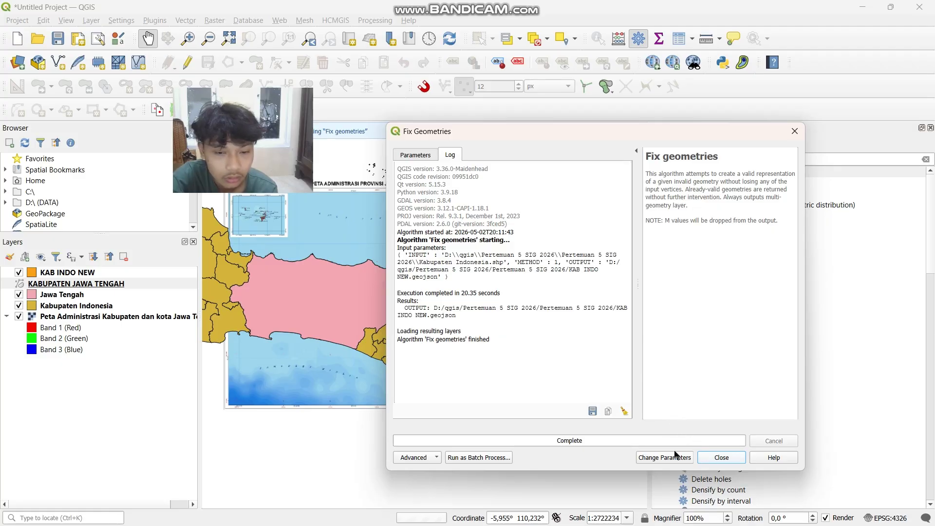
- Return to the Fix geometries parameters and set Jawa Tengah as the input layer
left_click(421, 156)
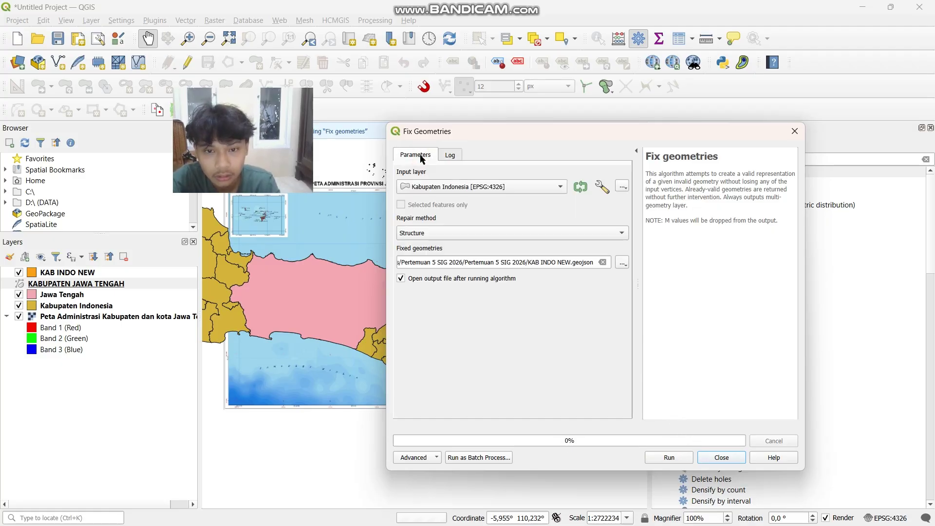
left_click(535, 187)
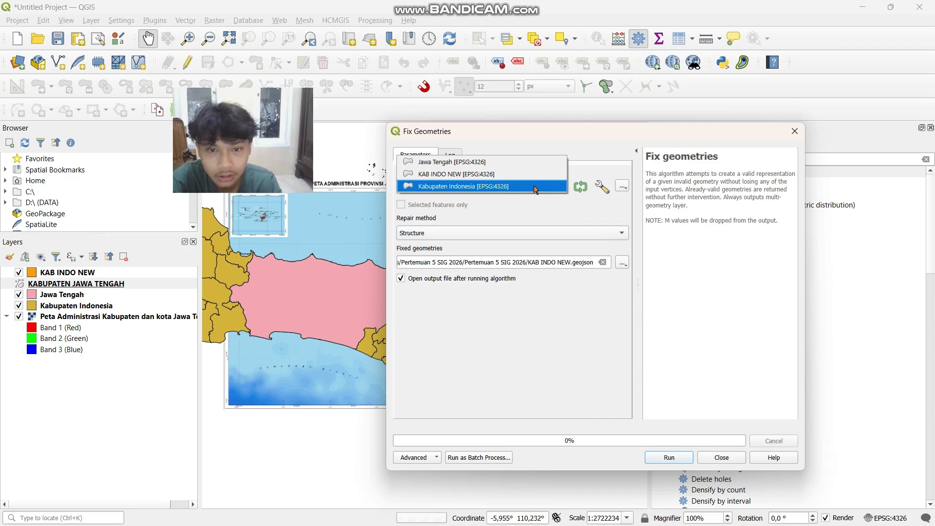
left_click(529, 161)
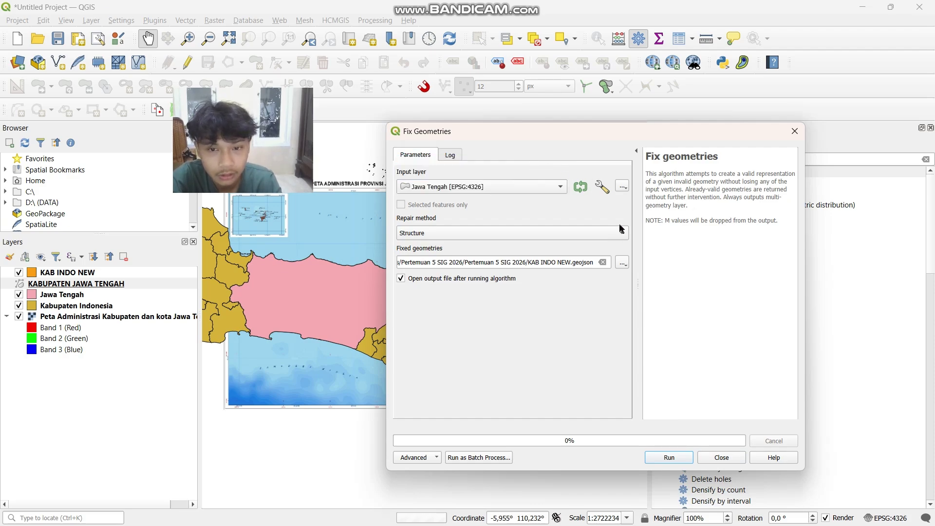
- Set the fixed geometries output to a GeoJSON file named PROV JATENG NEW in the Pertemuan 5 SIG 2026 folder
left_click(621, 263)
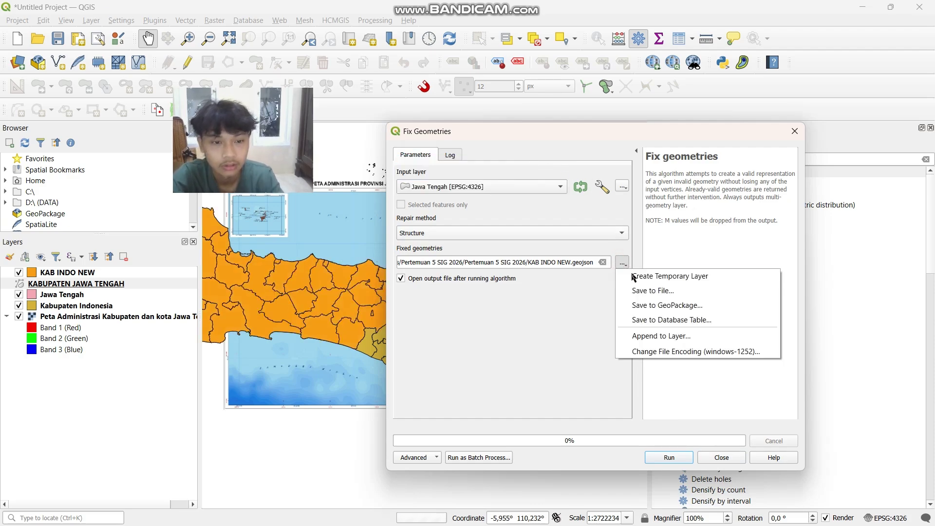
left_click(633, 276)
left_click(621, 264)
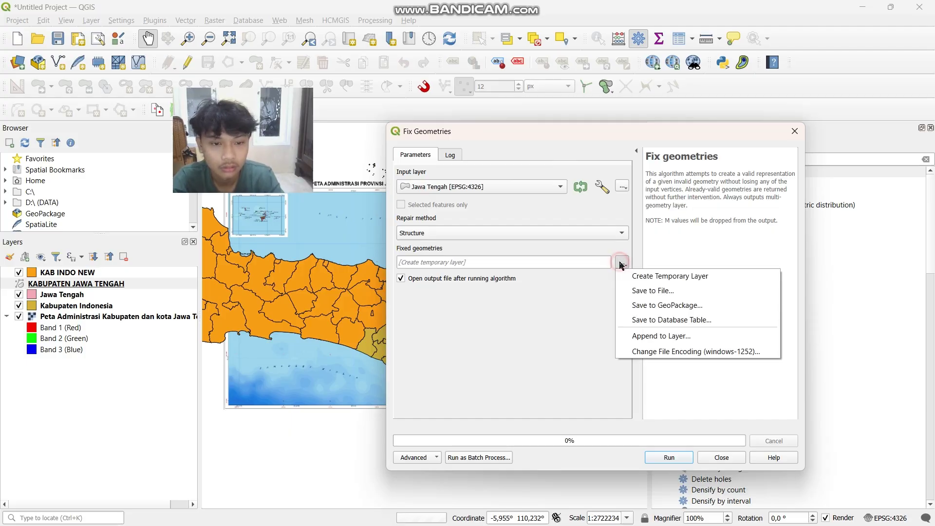
left_click(650, 291)
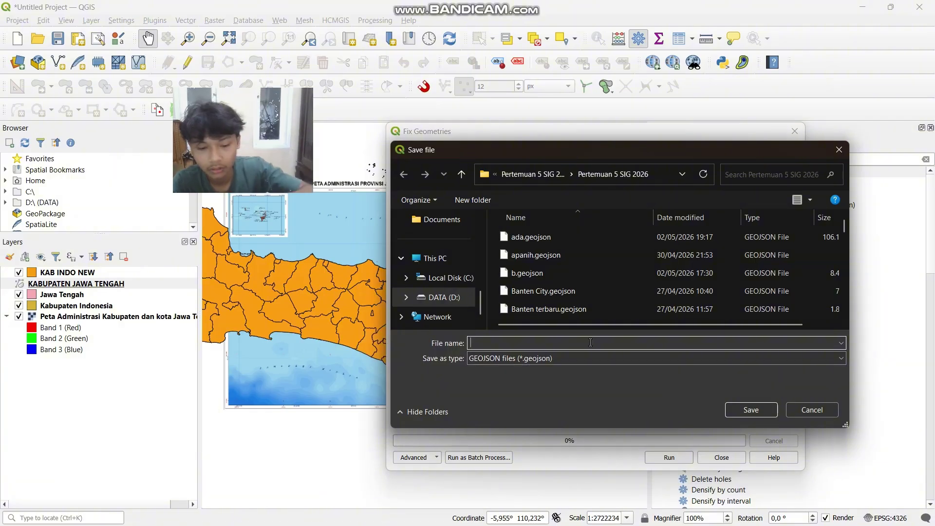
type("PROV ")
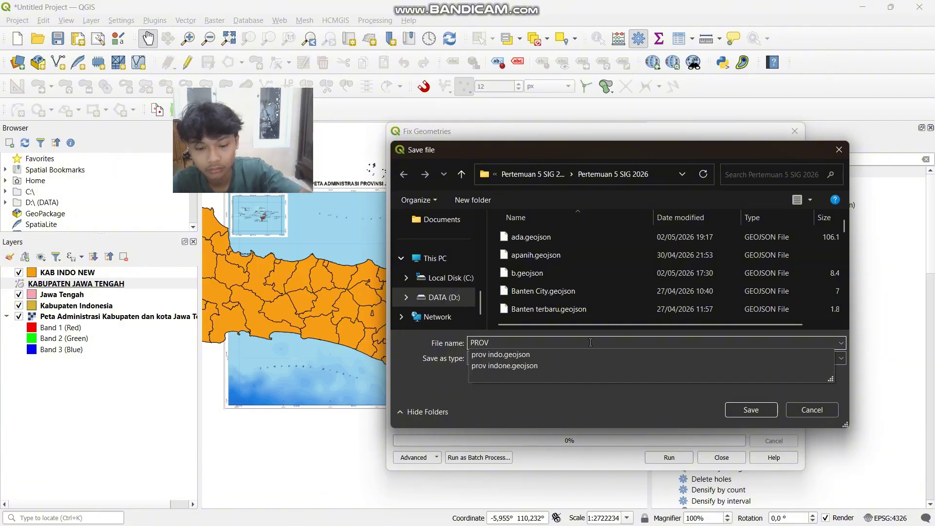
type("JATENG")
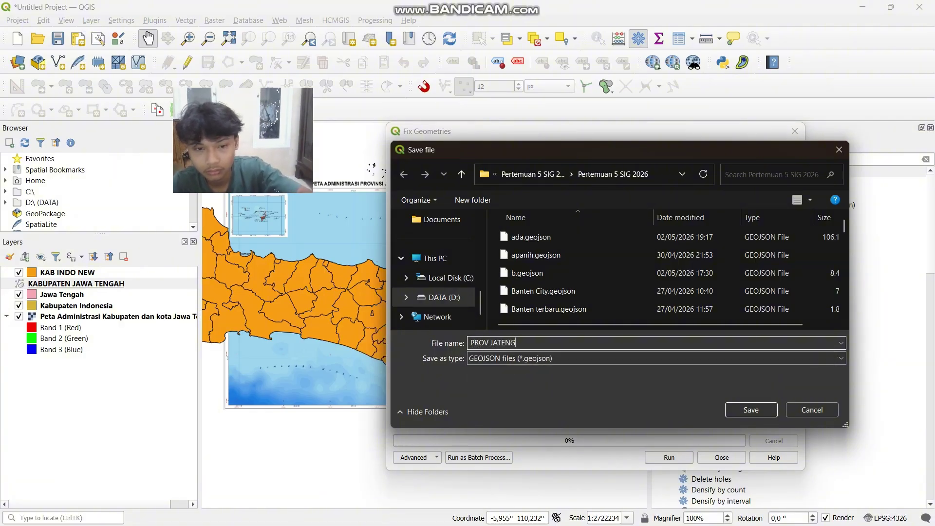
type("NEW")
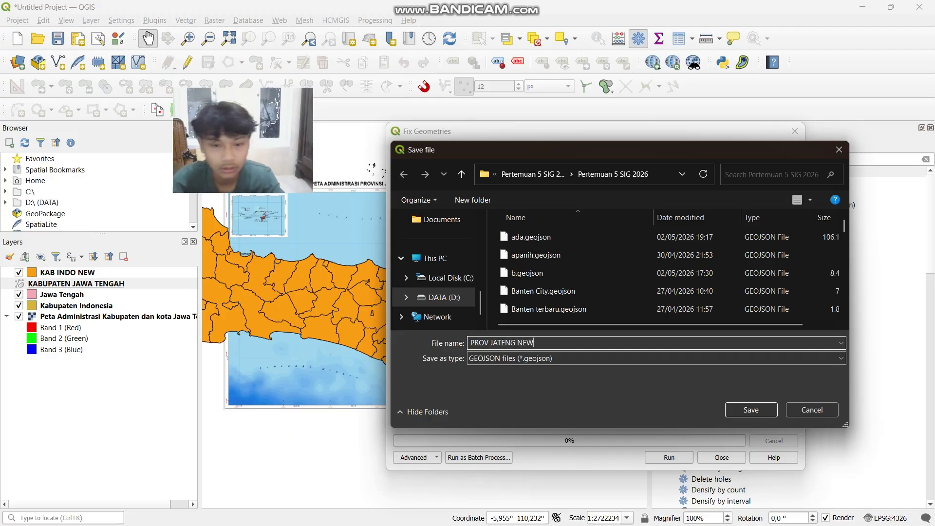
left_click(764, 405)
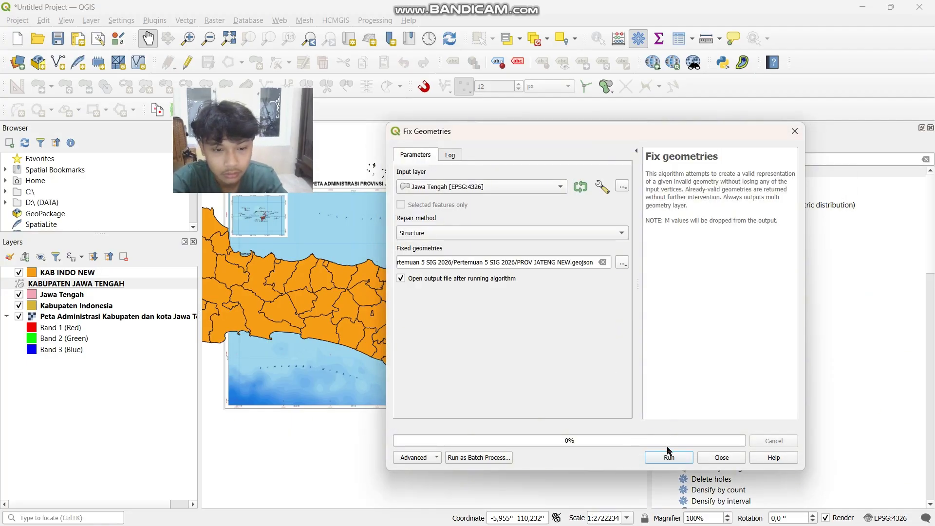
- Run Fix geometries on the Jawa Tengah layer, and close the tool and the Processing Toolbox
left_click(669, 458)
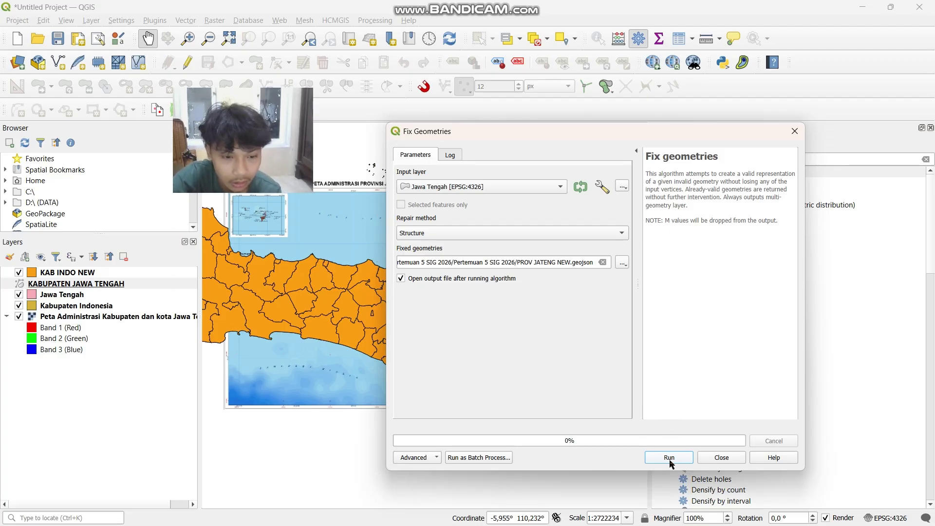
left_click(669, 458)
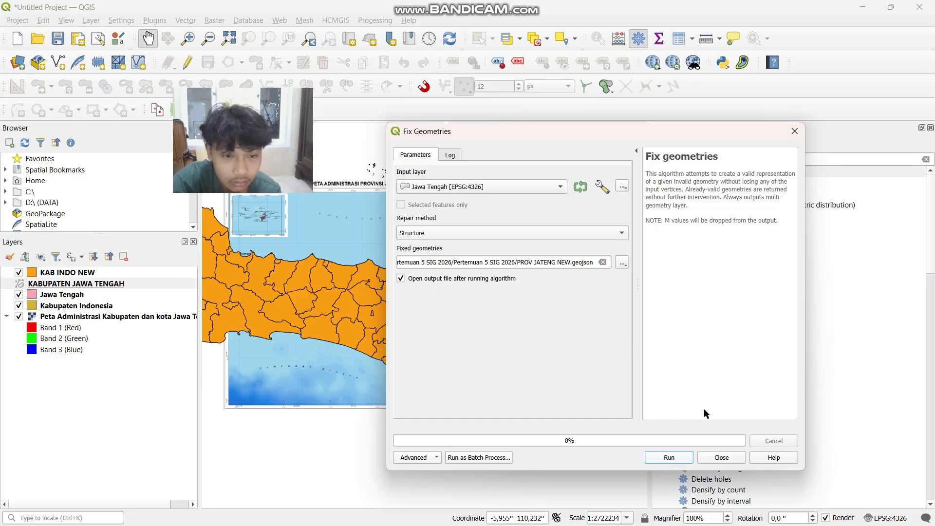
left_click(670, 458)
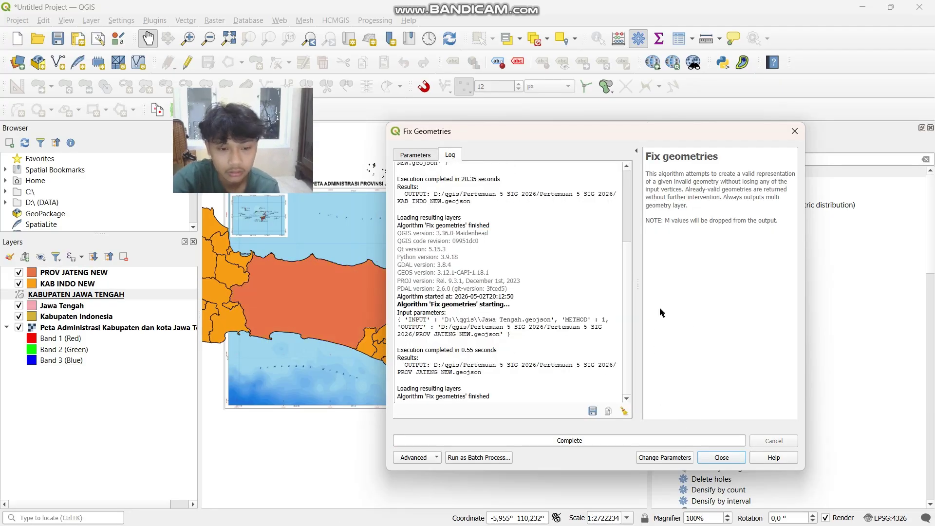
left_click(721, 457)
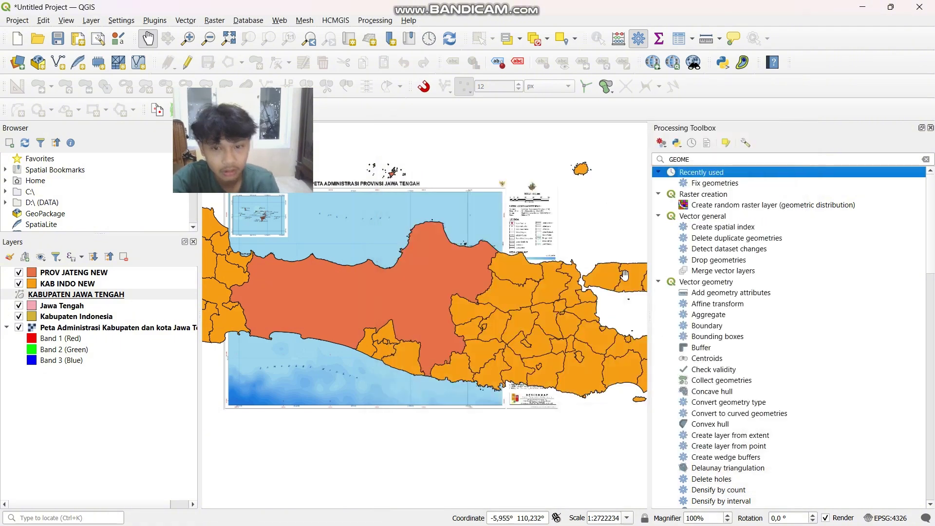
left_click(930, 127)
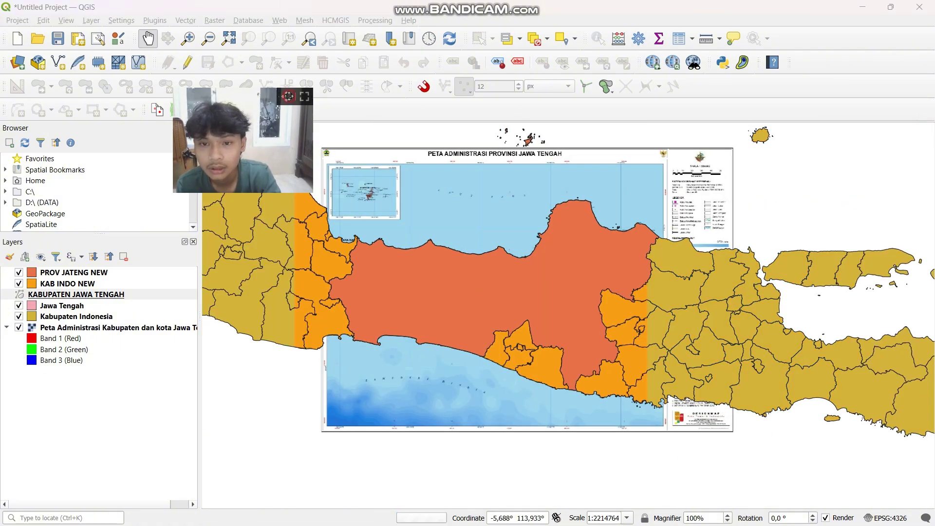
- Hide the original Jawa Tengah and Kabupaten Indonesia layers on the map
left_click_drag(287, 96, 919, 116)
left_click_drag(536, 292, 492, 311)
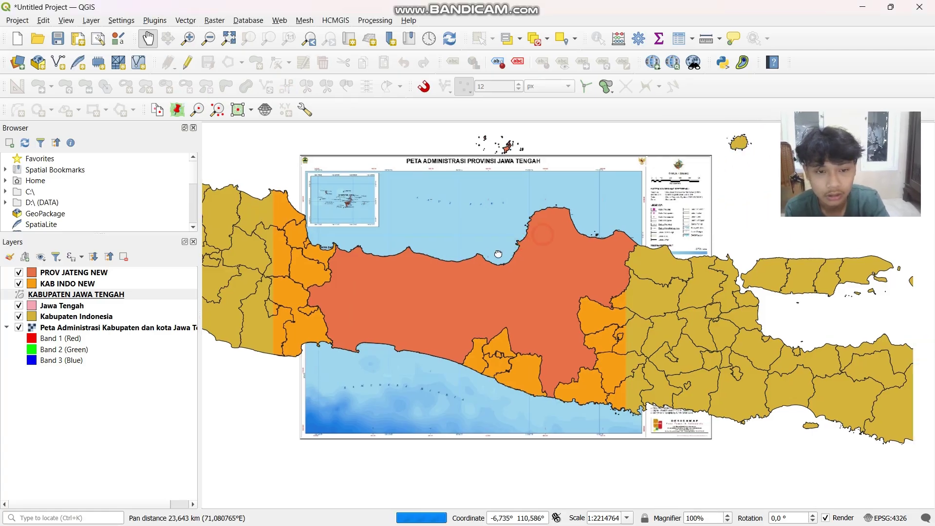
left_click(81, 284)
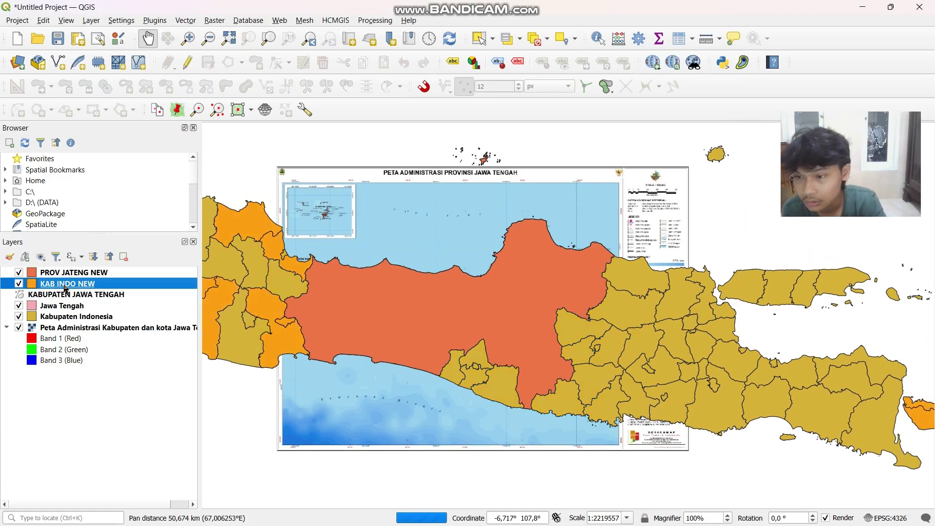
left_click(19, 306)
left_click(18, 316)
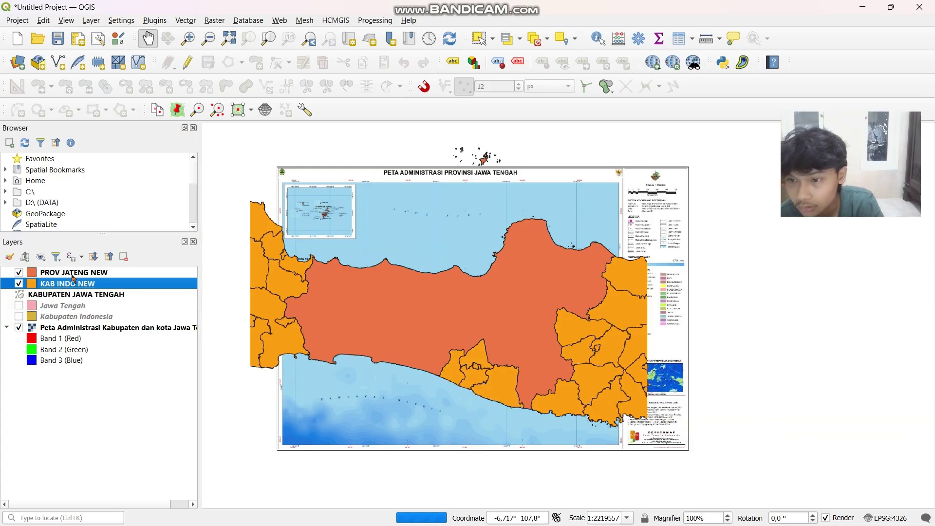
- Start exporting the KAB INDO NEW layer's features to a GeoJSON file named KAB INDO NEW in the Documents folder
left_click(77, 272)
left_click(80, 283)
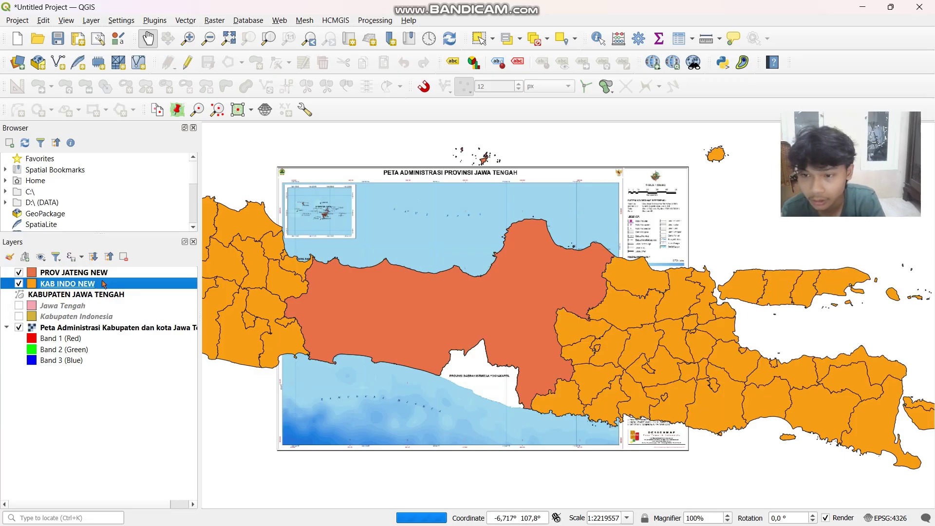
right_click(101, 285)
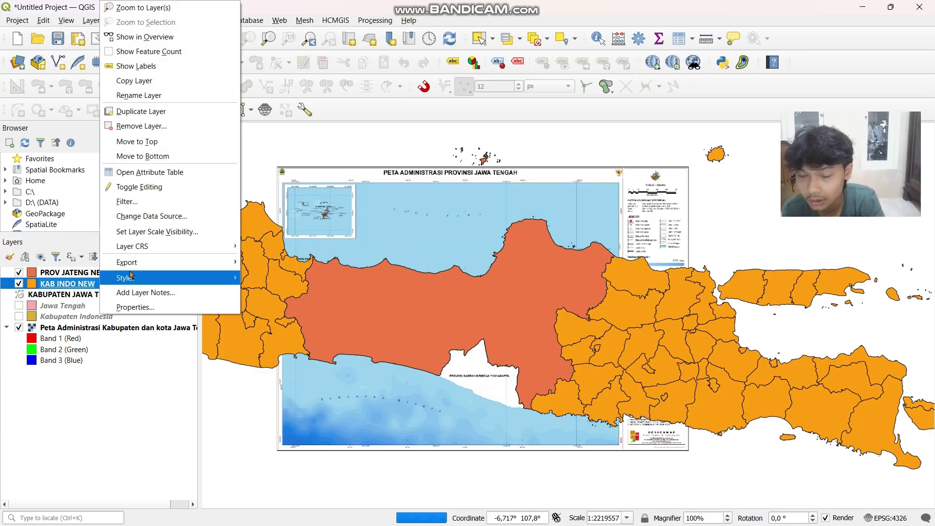
mouse_move(214, 262)
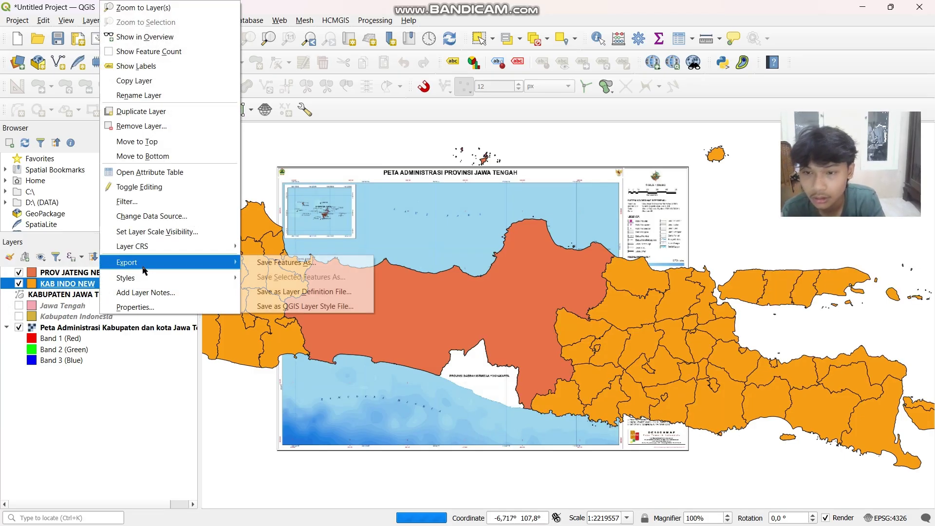
left_click(268, 265)
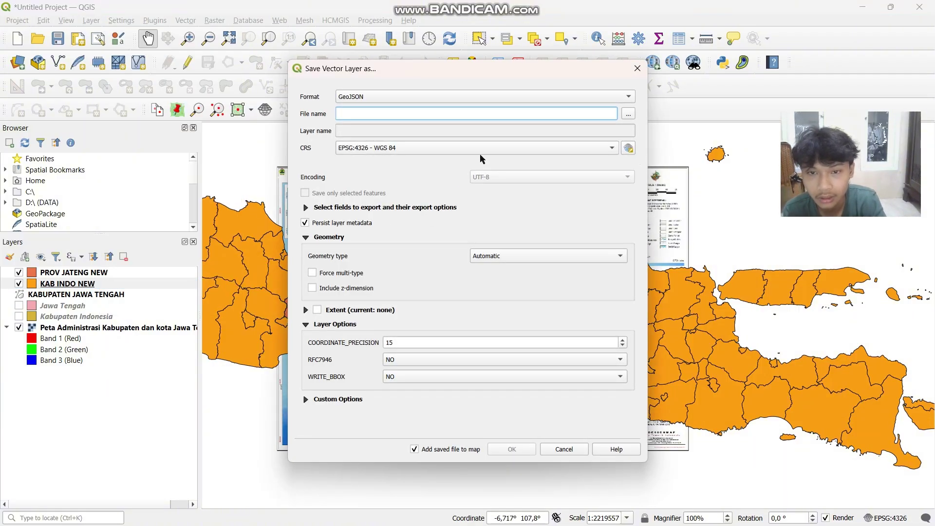
left_click(627, 113)
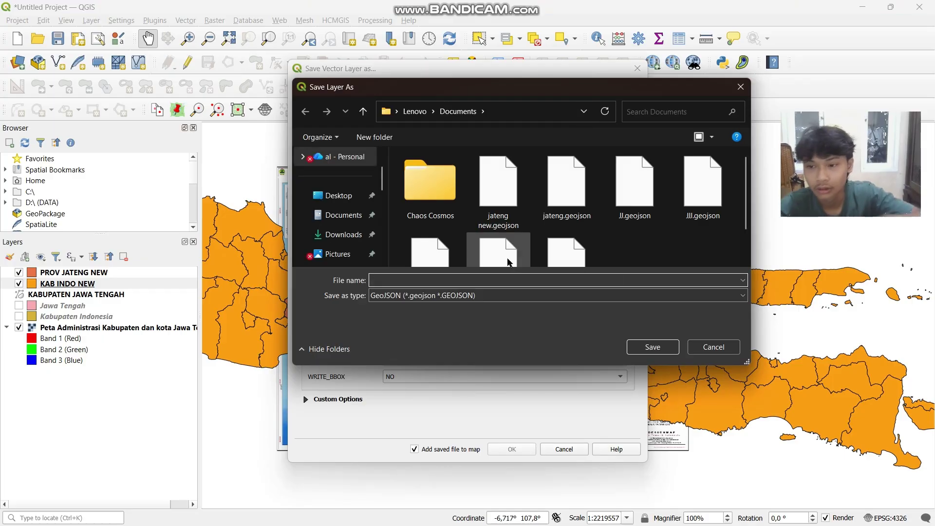
type("KAB I")
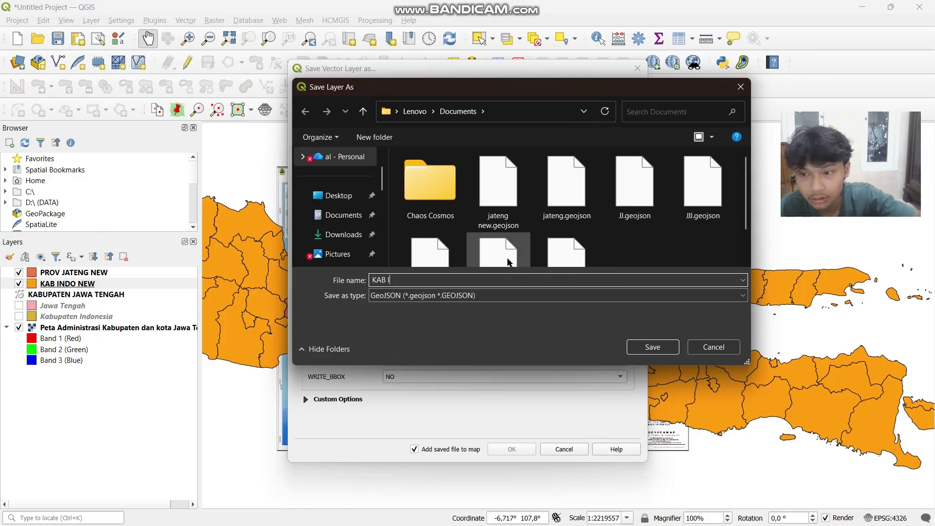
type("NDO NEW")
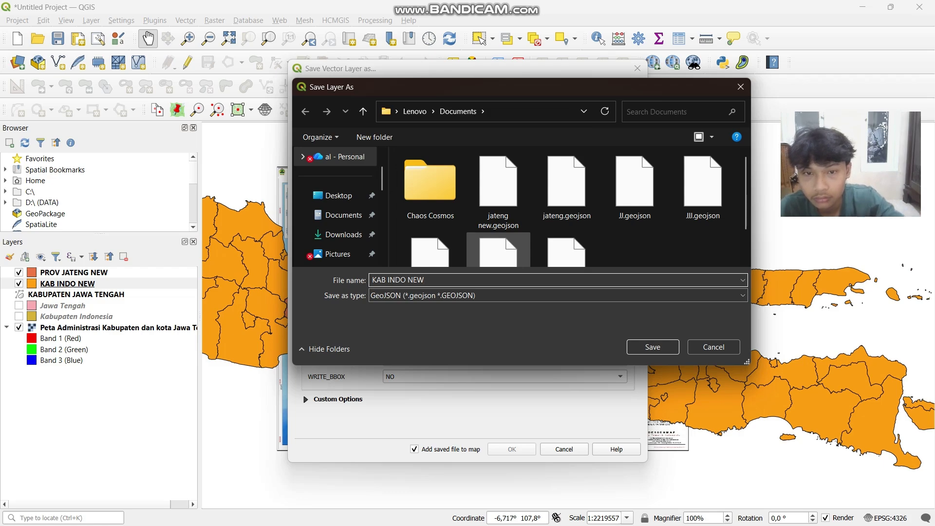
left_click(669, 344)
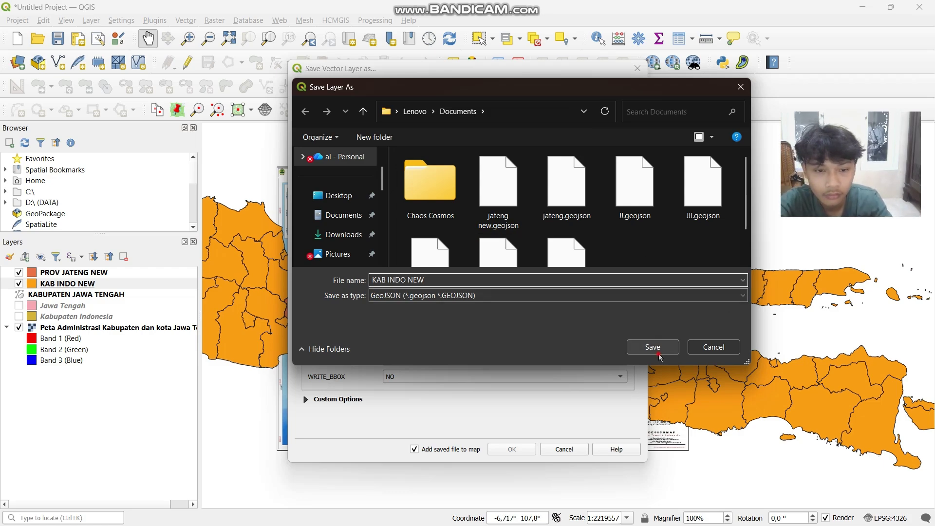
- Set the export CRS to Default CRS: EPSG:4326 - WGS 84 and save the layer, adding it to the map
left_click(507, 154)
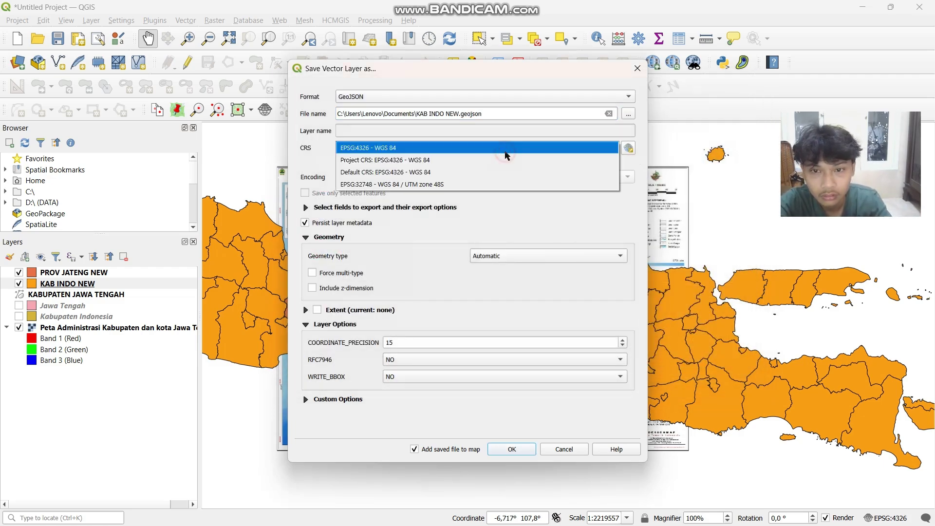
left_click(482, 171)
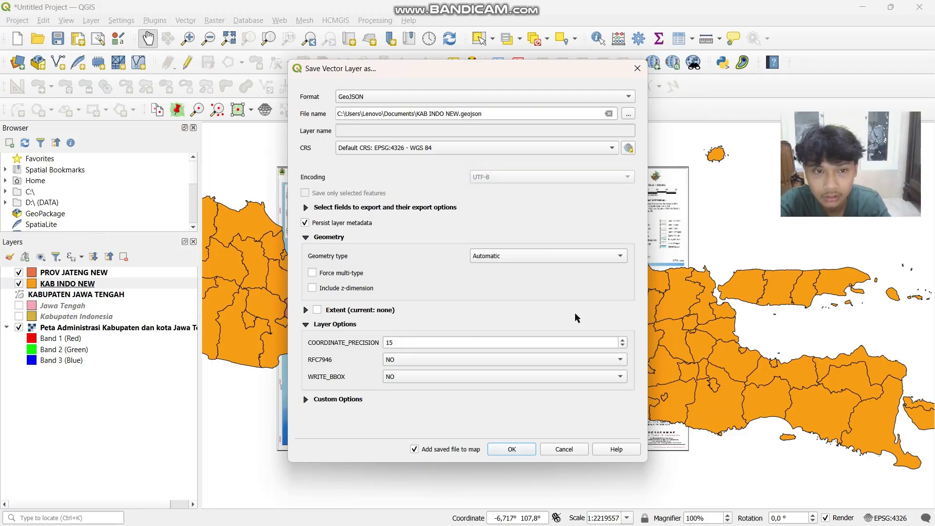
left_click(506, 448)
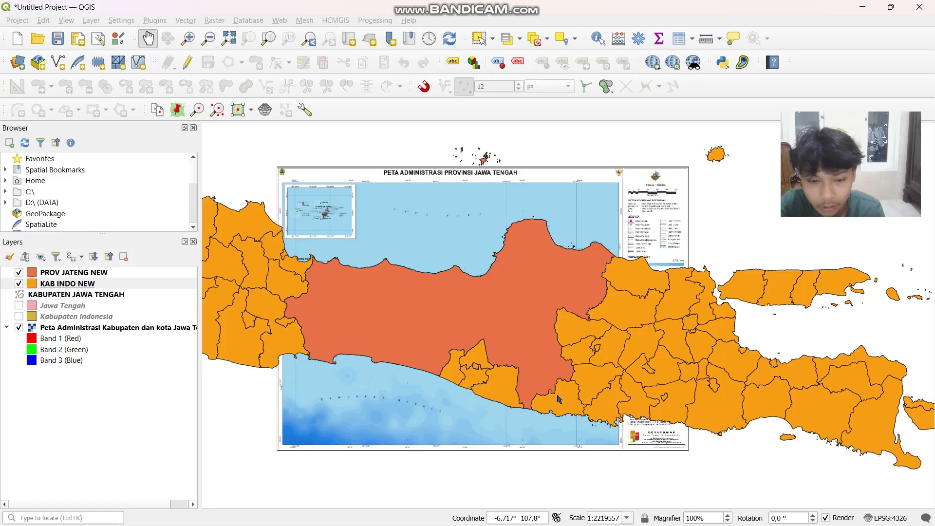
mouse_move(507, 307)
left_mouse_down()
mouse_move(429, 275)
mouse_move(498, 294)
left_mouse_up()
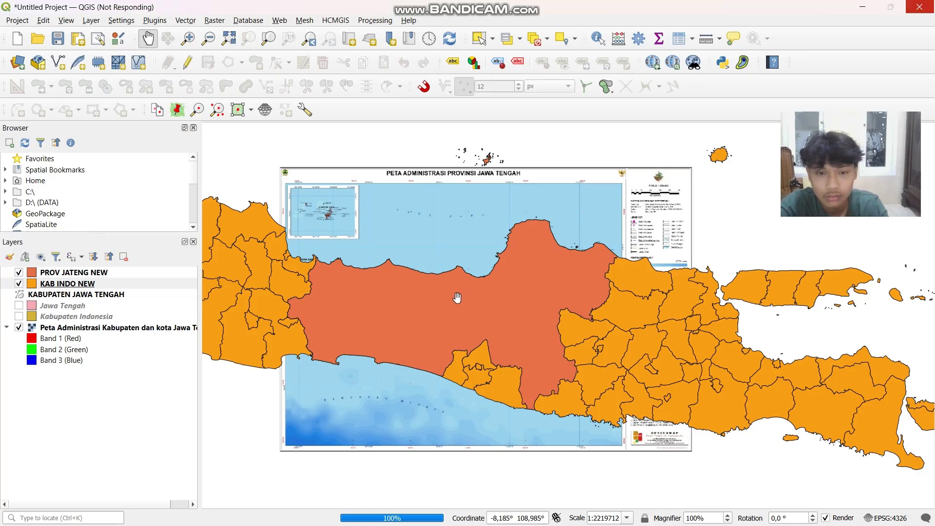
left_click_drag(467, 257, 435, 279)
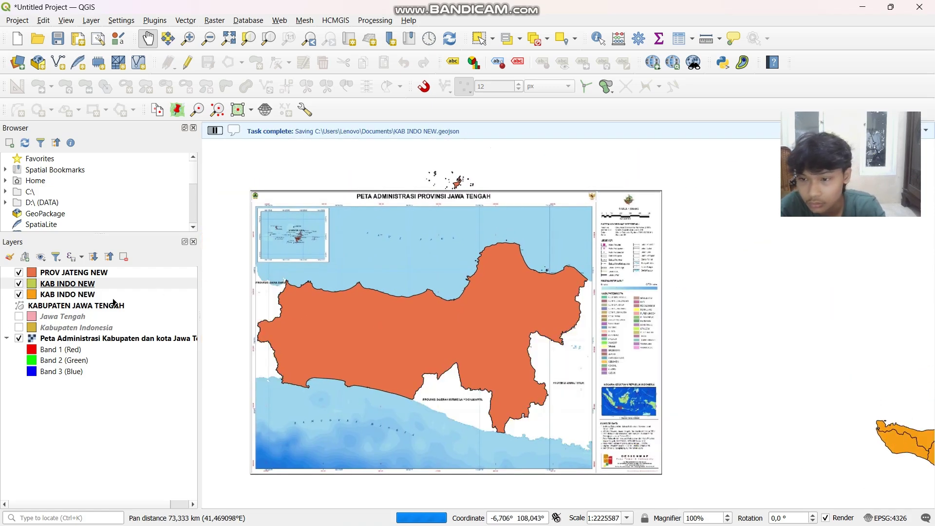
- Hide the older orange KAB INDO NEW layer, keeping the newly exported green one displayed on the map
left_click(111, 295)
left_click(106, 286)
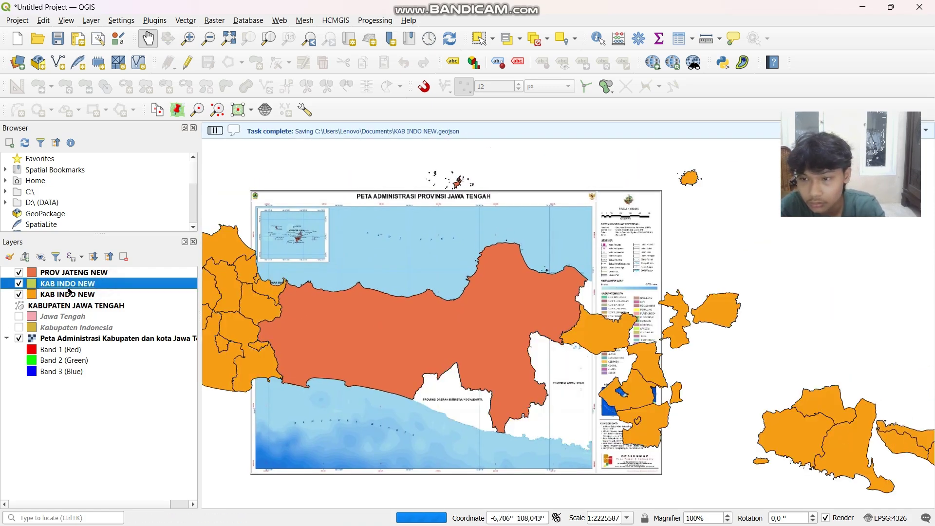
left_click(19, 295)
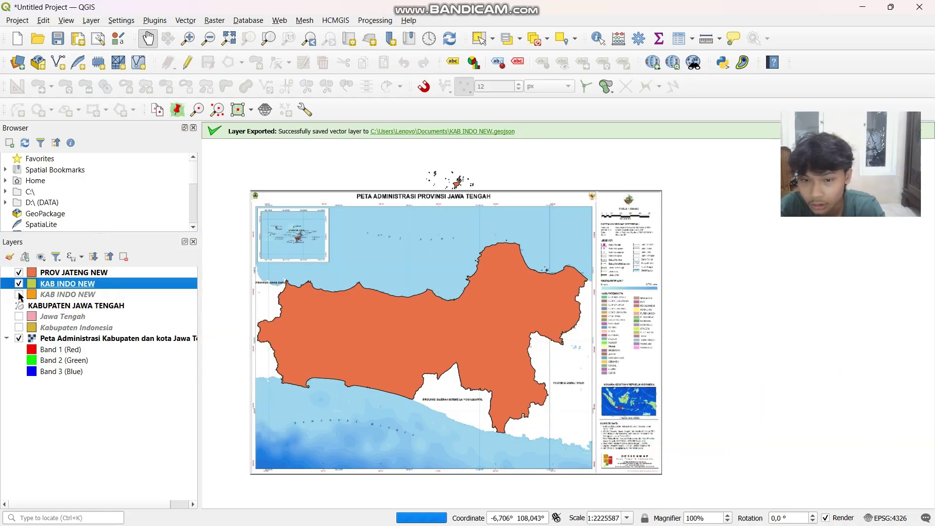
left_click_drag(304, 312, 334, 300)
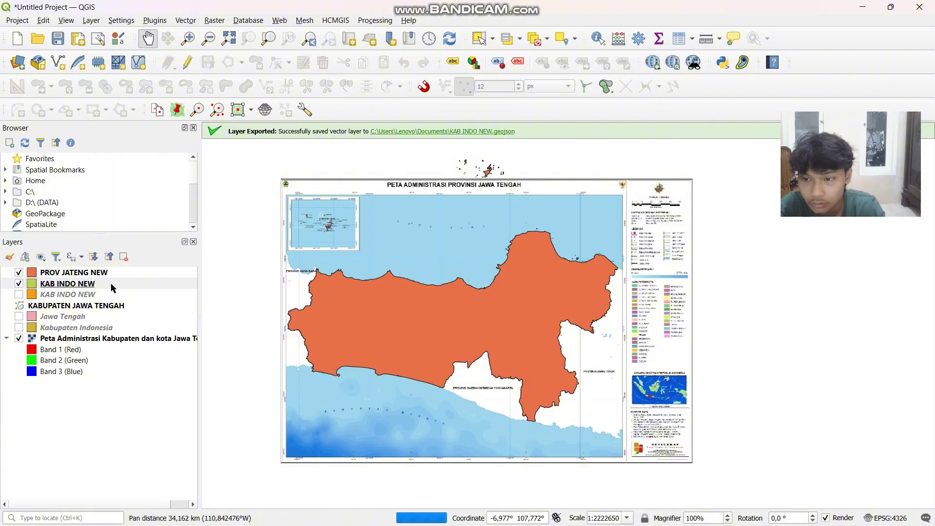
- Start exporting the PROV JATENG NEW layer's features to a GeoJSON file named PROV JATENG NEW in the Documents folder
left_click(111, 285)
left_click(112, 273)
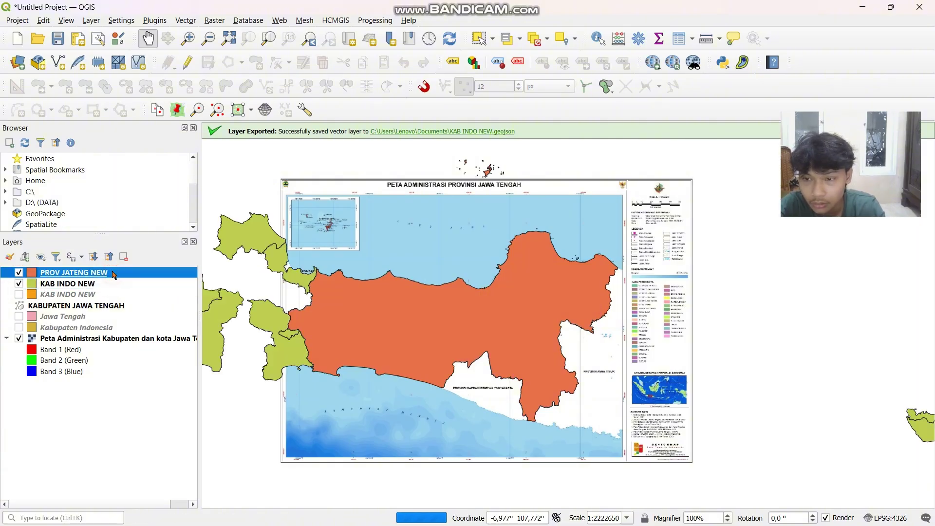
right_click(114, 275)
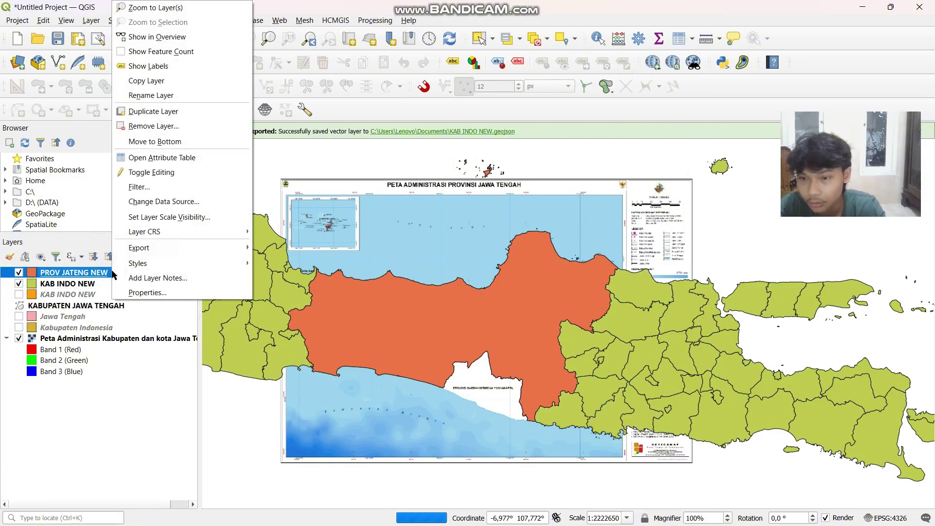
mouse_move(183, 250)
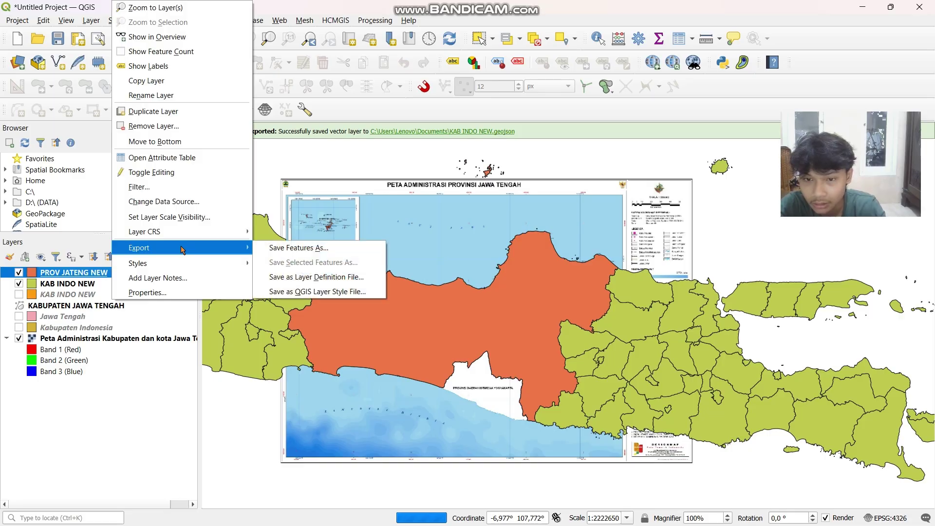
left_click(296, 252)
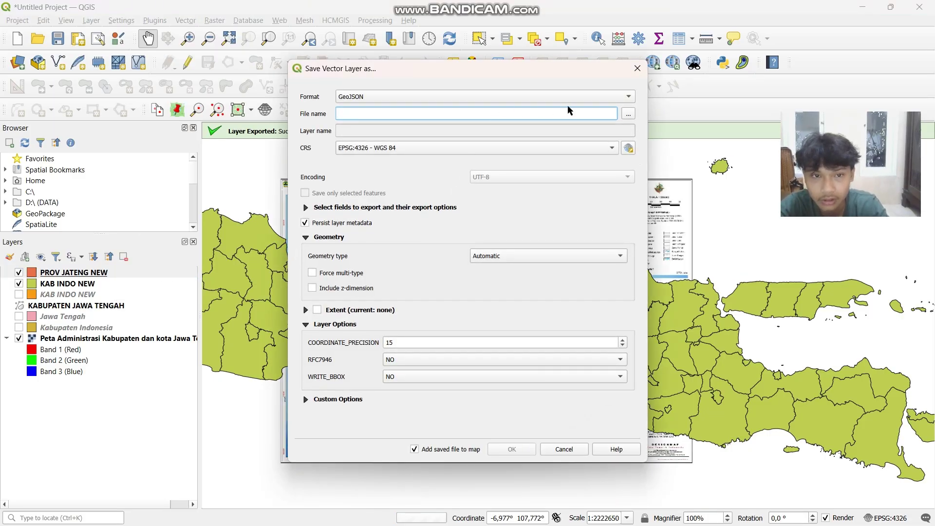
left_click(628, 114)
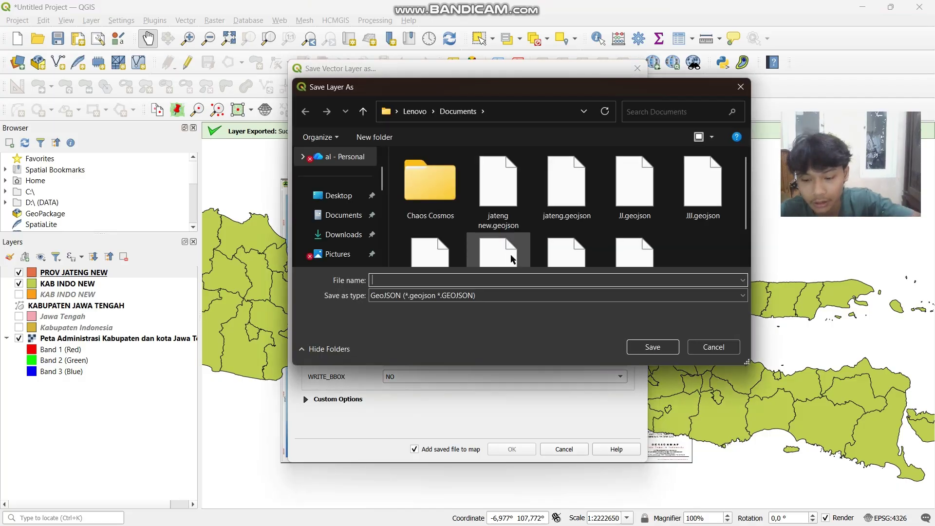
type("PROV JATE")
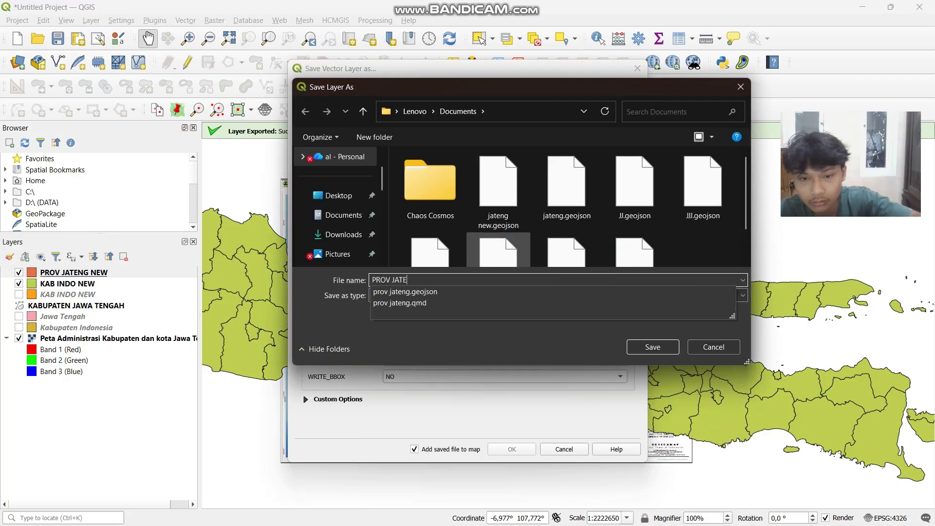
type("NG NEW")
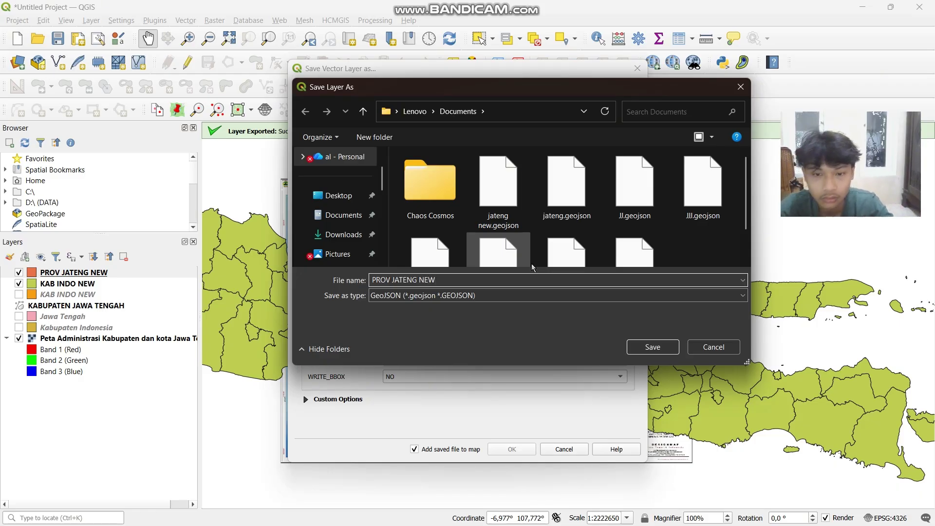
left_click(652, 347)
- Choose Default CRS: EPSG:4326 - WGS 84 for the PROV JATENG NEW export and save it, adding it to the map
left_click(542, 152)
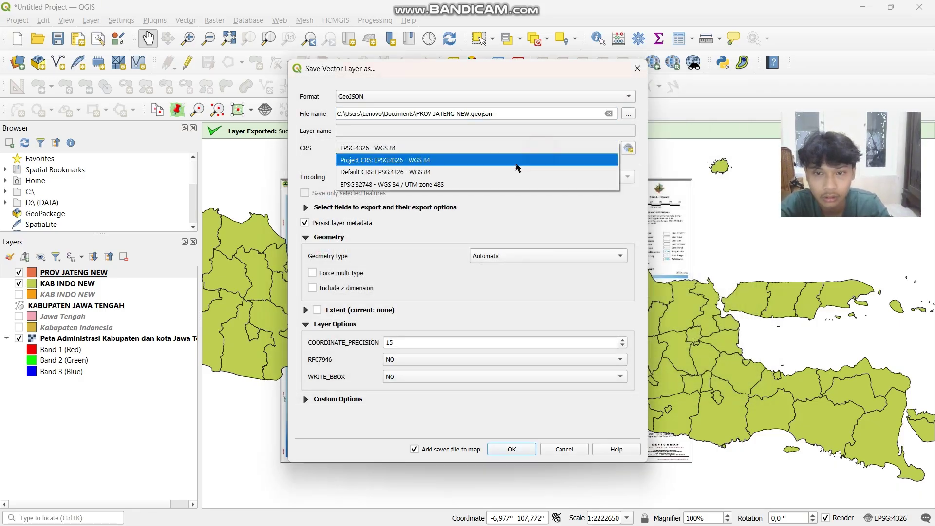
left_click(508, 171)
left_click(508, 446)
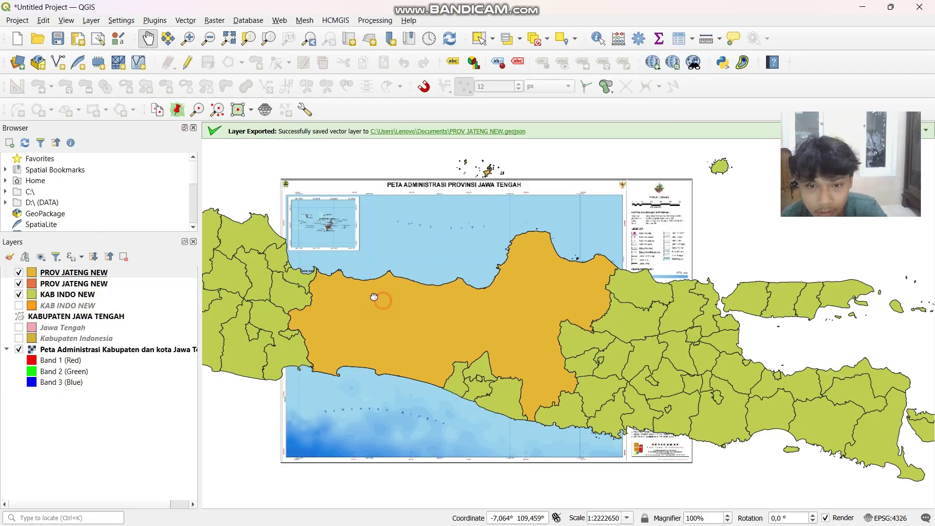
- Hide the older red-orange PROV JATENG NEW layer on the map
left_click_drag(378, 299, 366, 294)
left_click(19, 284)
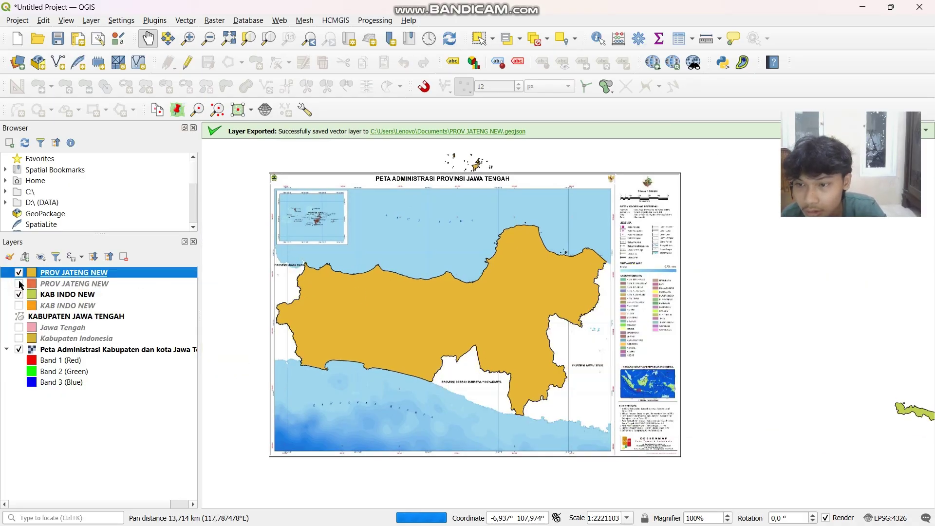
left_click_drag(461, 289, 462, 293)
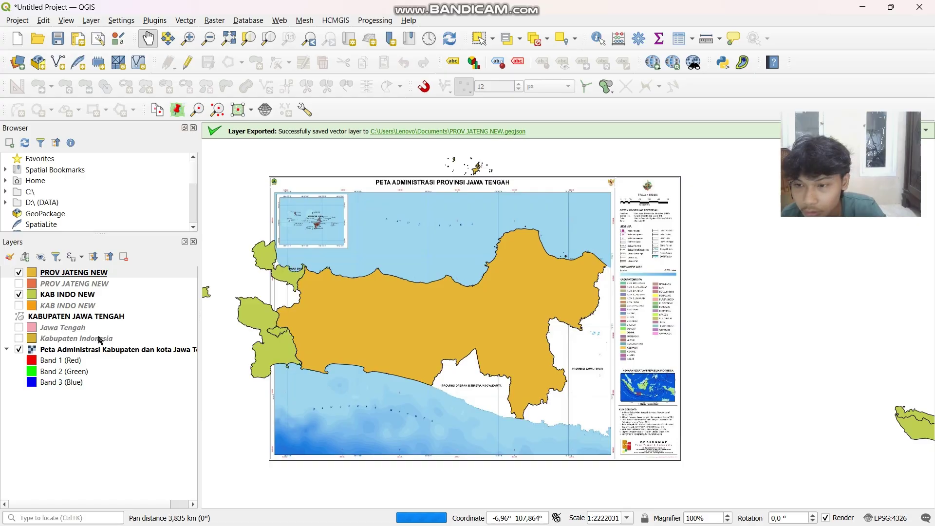
- Dissolve the Kabupaten Indonesia layer by the NAME_1 field into a temporary layer, and close the tool
left_click(55, 340)
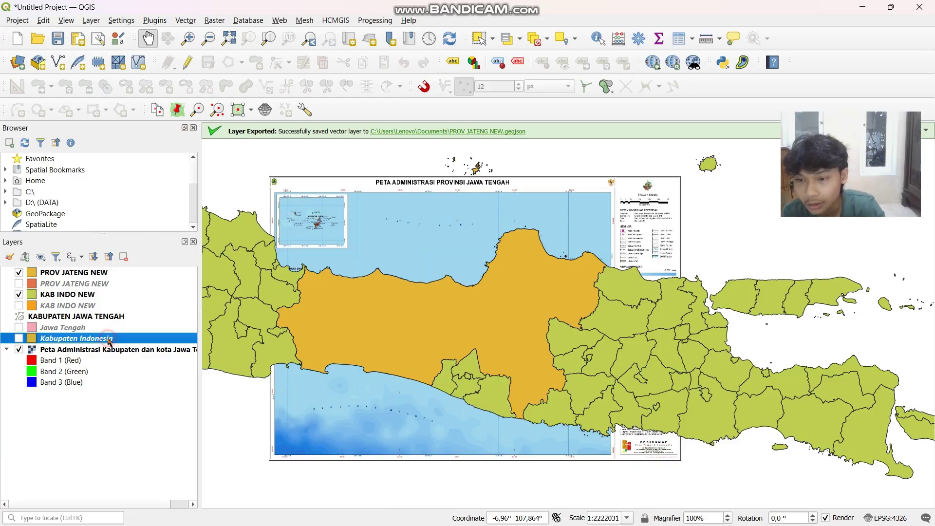
left_click(186, 22)
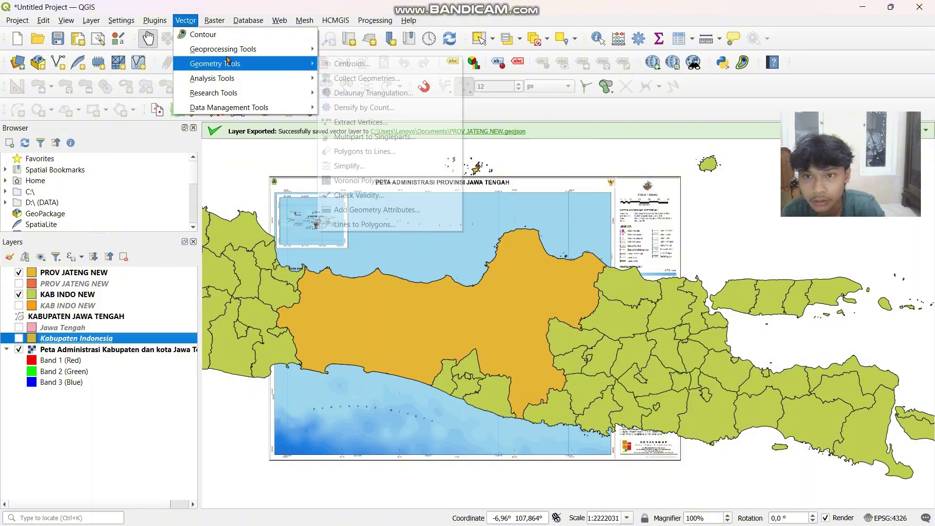
mouse_move(297, 48)
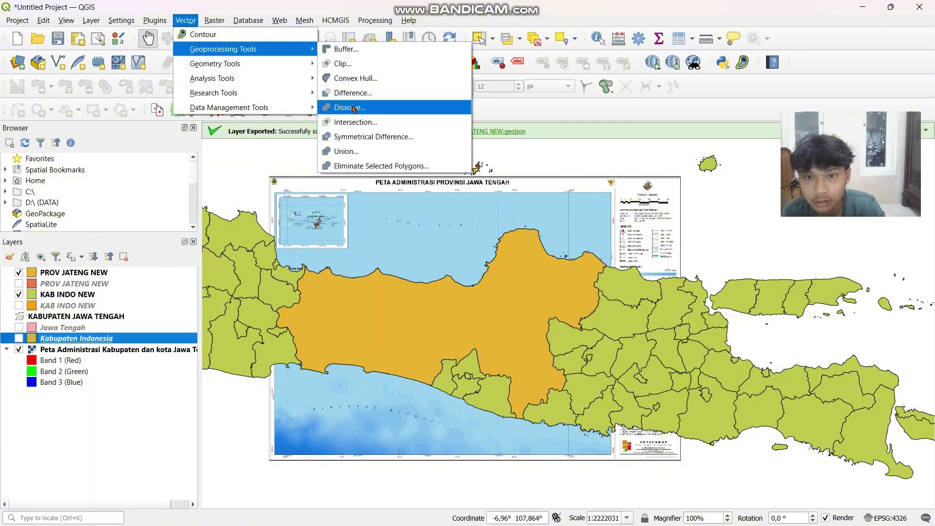
left_click(353, 107)
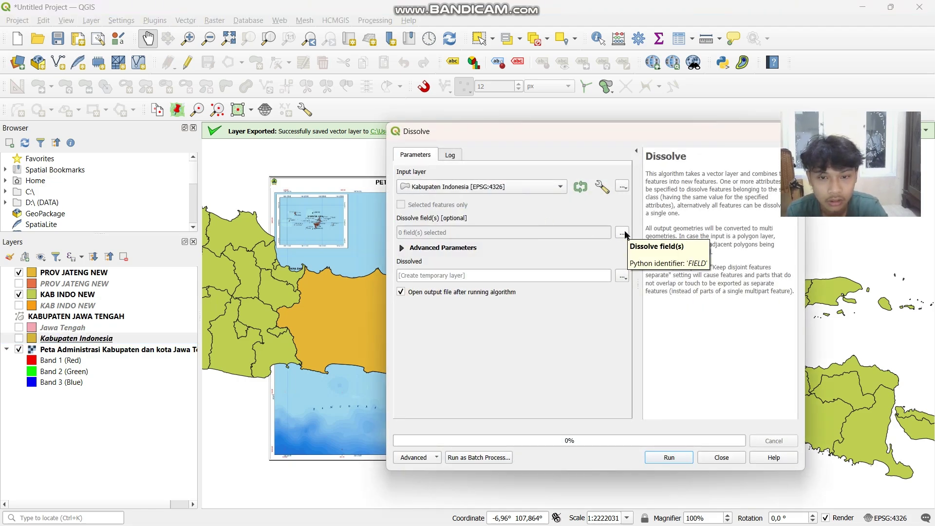
left_click(625, 235)
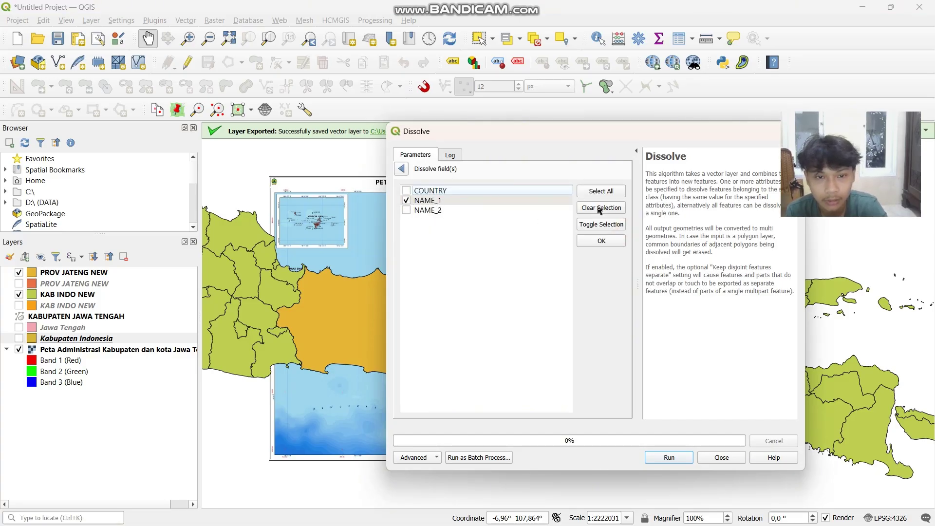
left_click(601, 242)
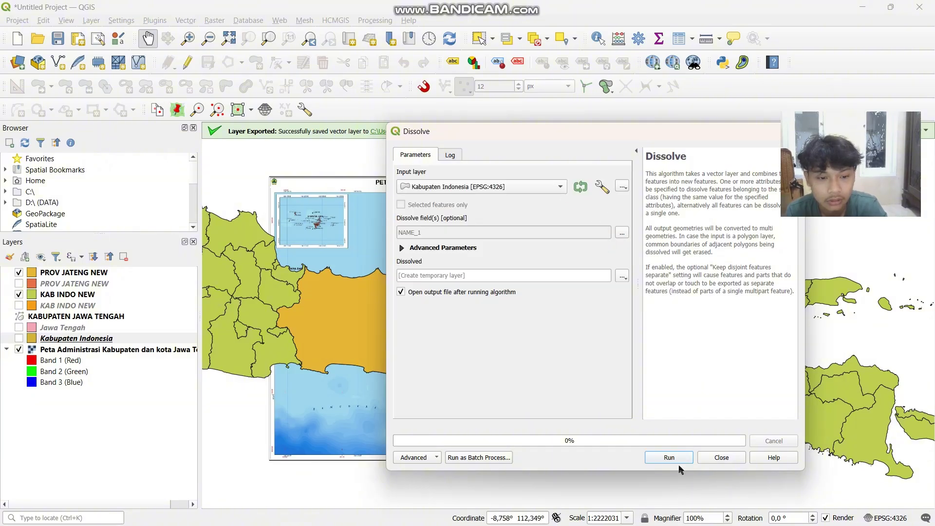
left_click(675, 460)
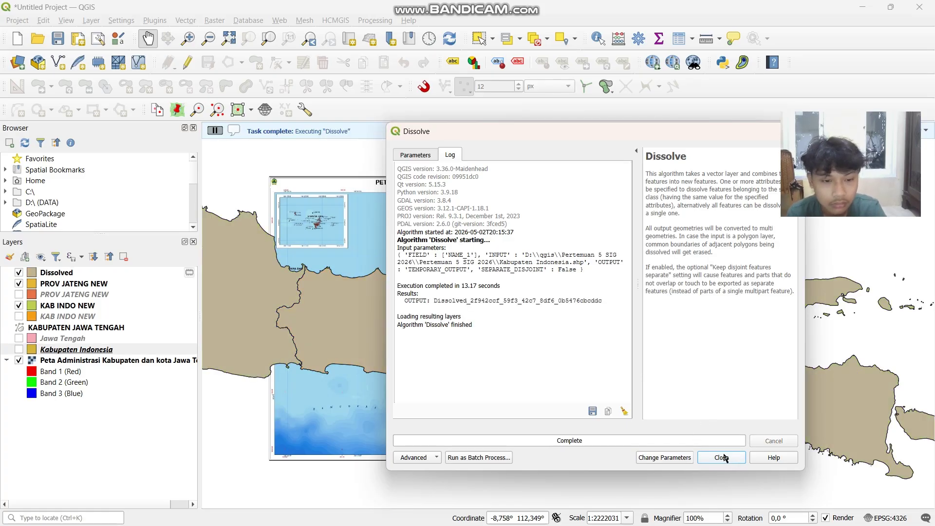
left_click(721, 458)
left_click_drag(428, 330, 447, 334)
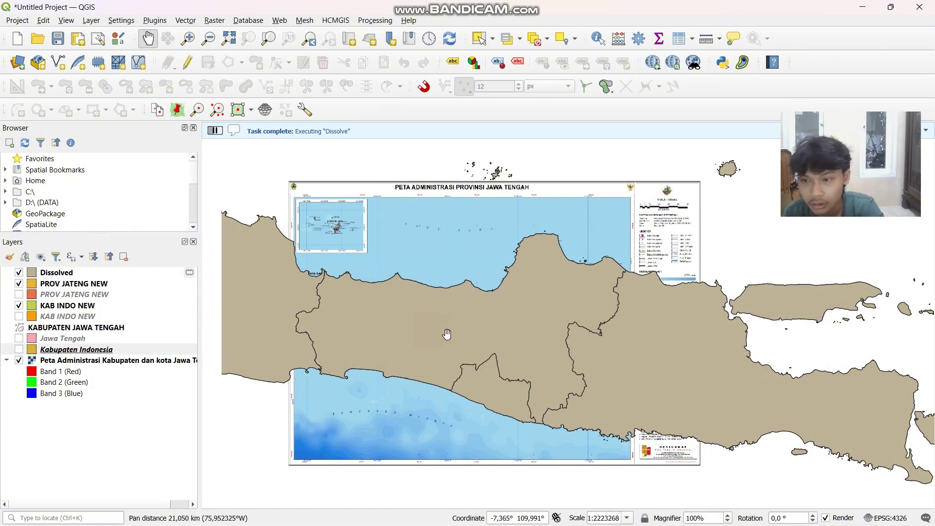
right_click(104, 274)
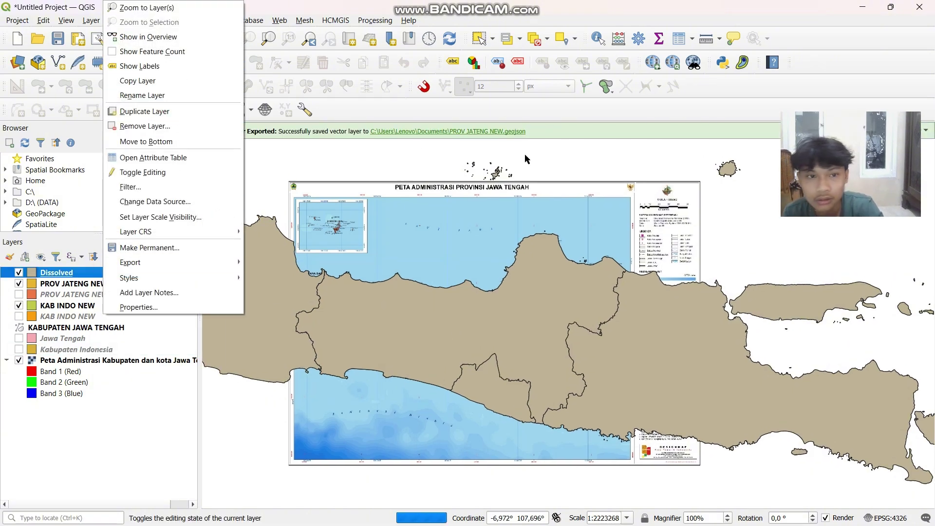
left_click(548, 207)
left_click_drag(548, 207, 571, 319)
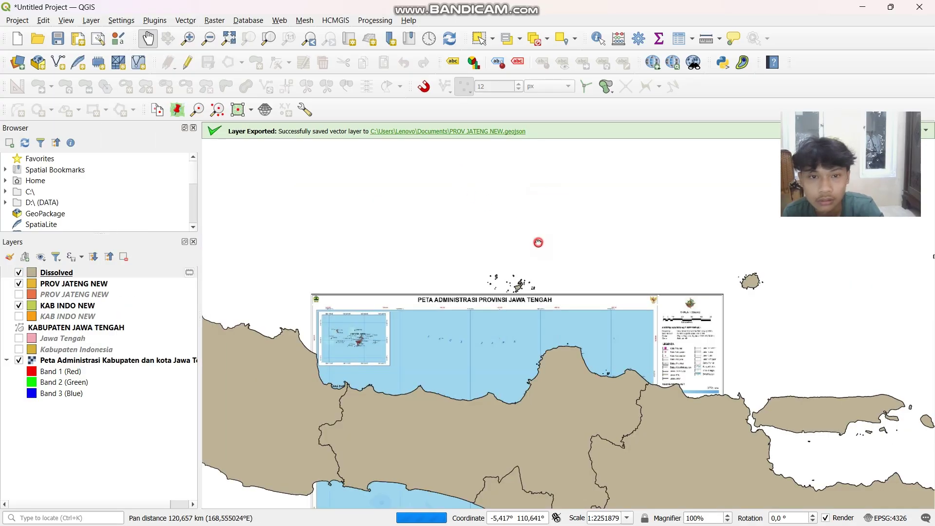
left_click_drag(538, 242, 498, 182)
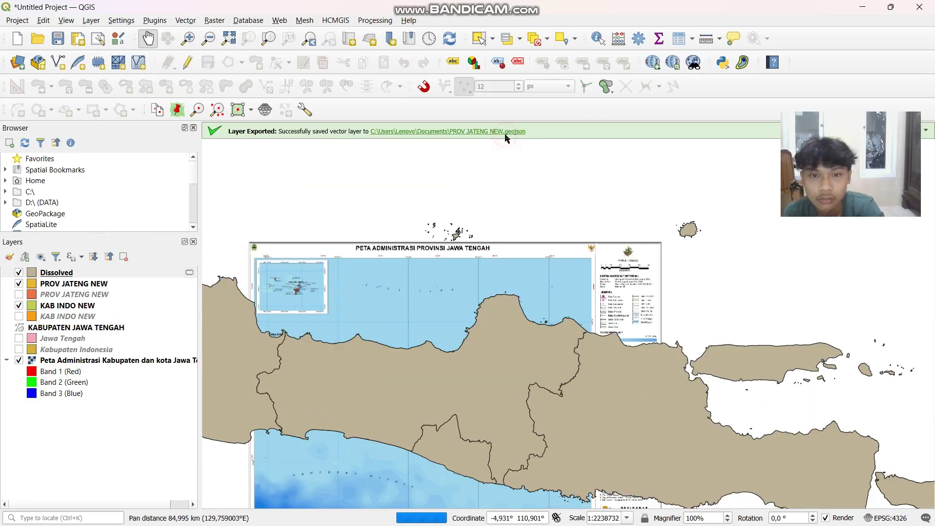
left_click(419, 132)
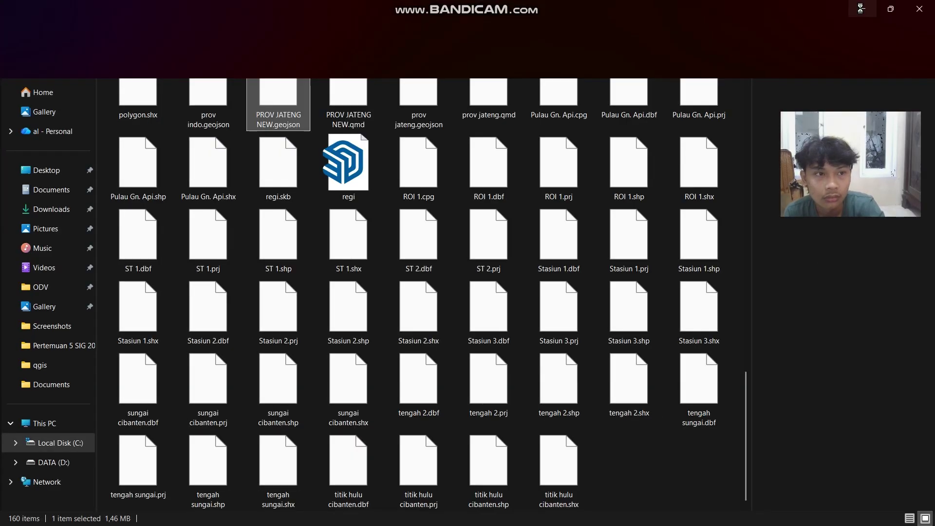
left_click(920, 9)
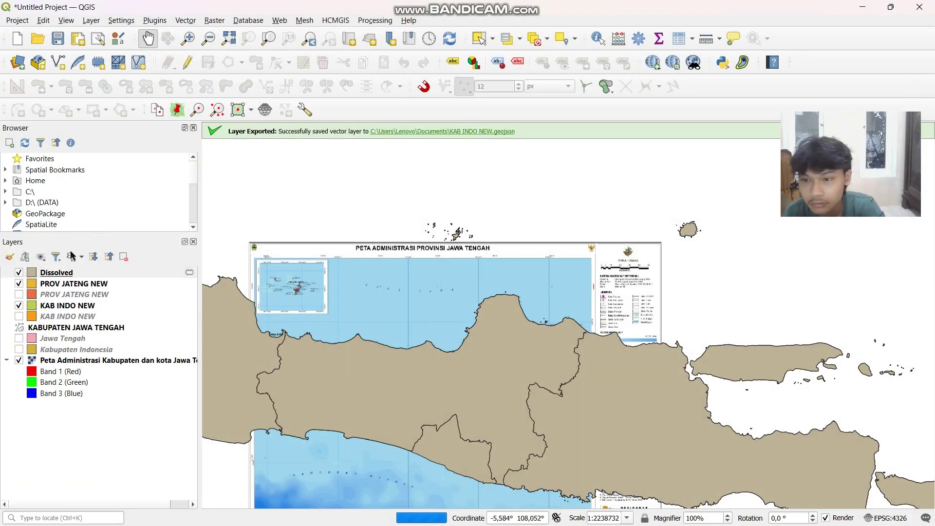
- Make the temporary Dissolved layer permanent as a GeoJSON file named PROV SEINDO in the Documents folder
left_click(92, 273)
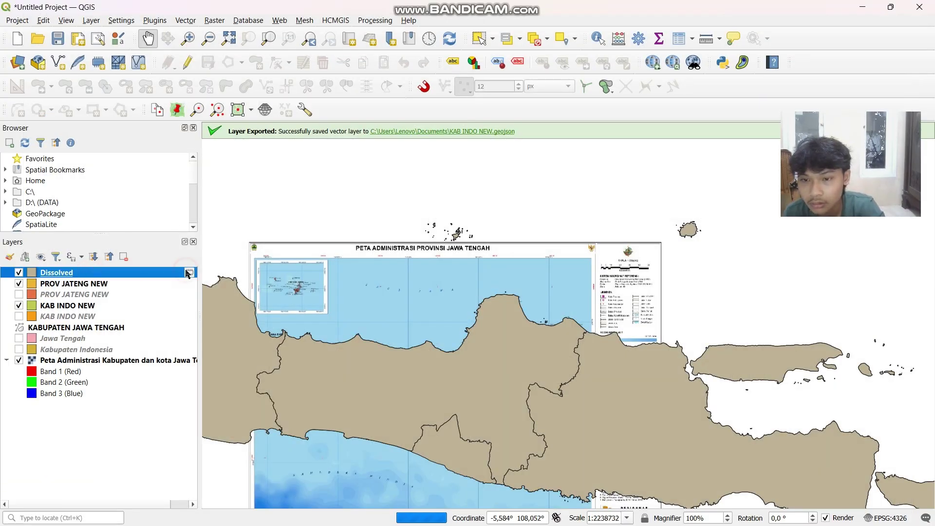
left_click(188, 273)
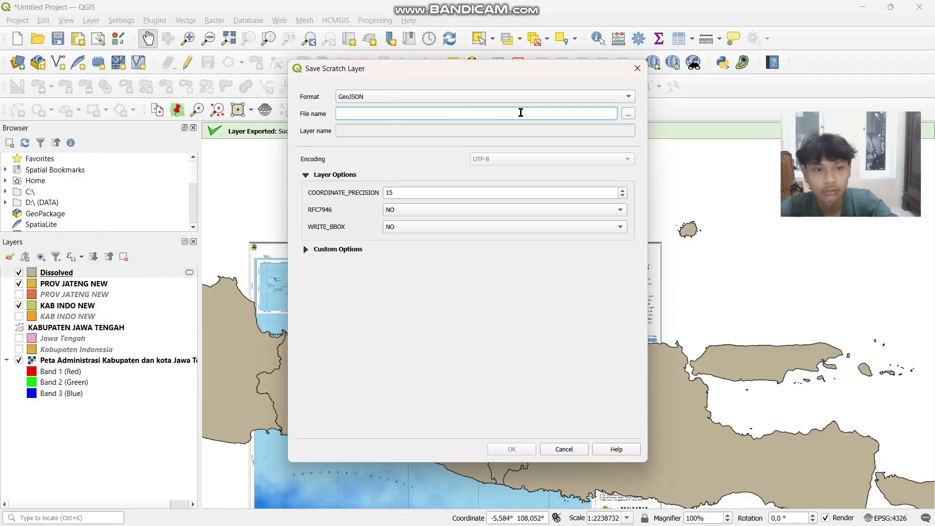
left_click(628, 114)
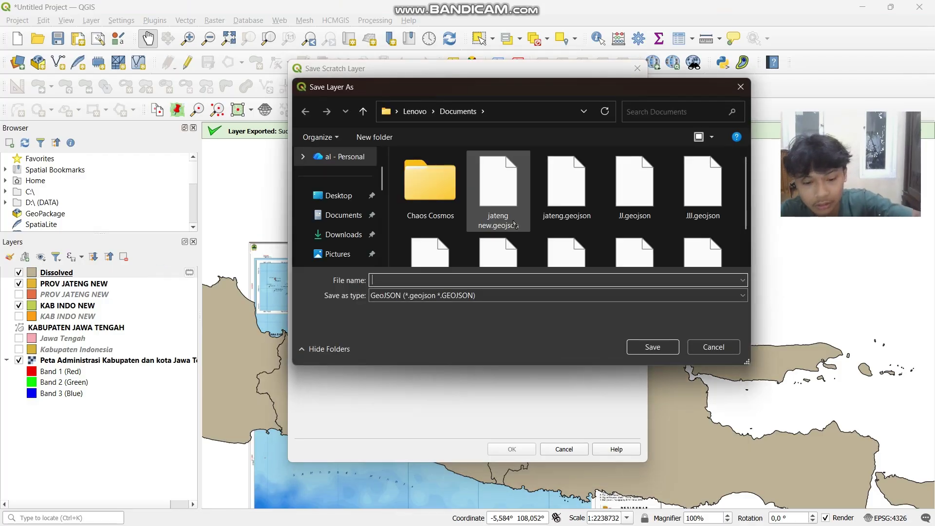
left_click(480, 285)
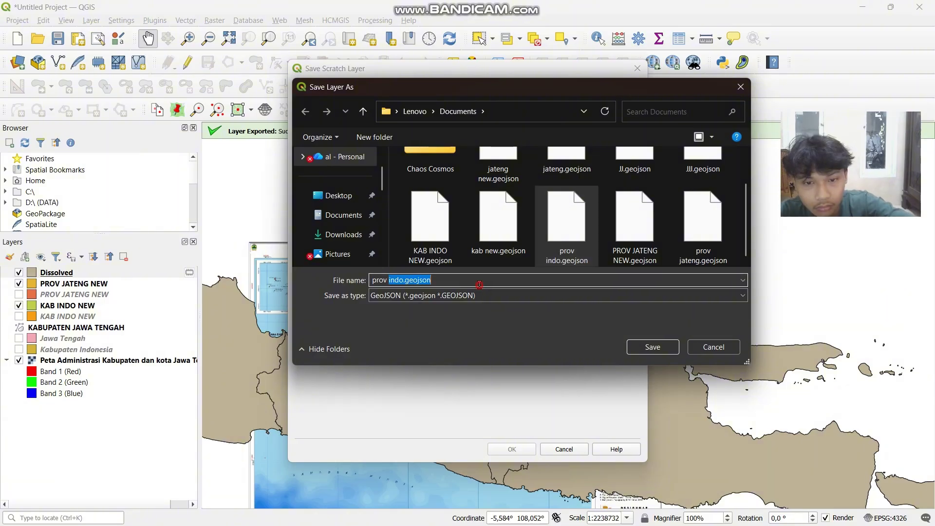
left_click(480, 284)
key("BackSpace")
key("BackSpace")
key("BackSpace")
key("BackSpace")
key("BackSpace")
key("BackSpace")
key("BackSpace")
key("BackSpace")
key("BackSpace")
key("BackSpace")
key("BackSpace")
key("BackSpace")
key("BackSpace")
key("BackSpace")
key("BackSpace")
key("BackSpace")
key("BackSpace")
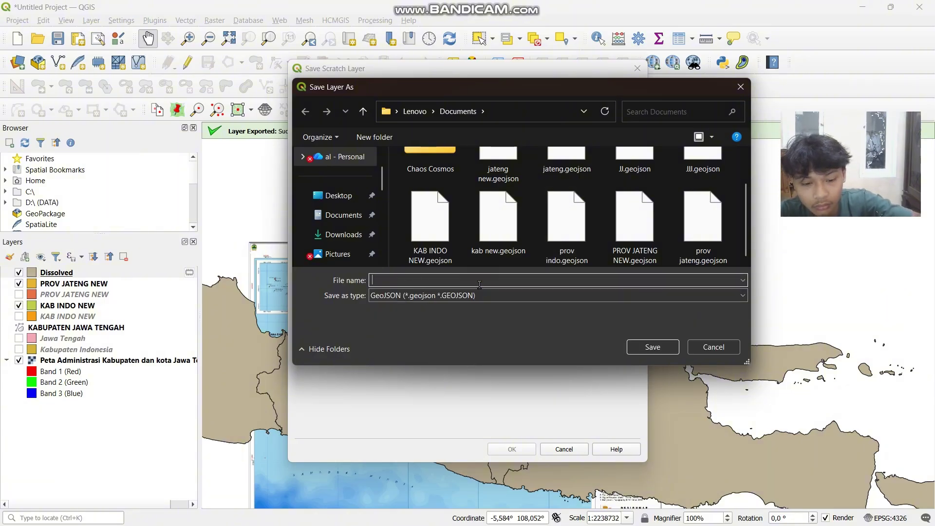
type("PROV SEINDO")
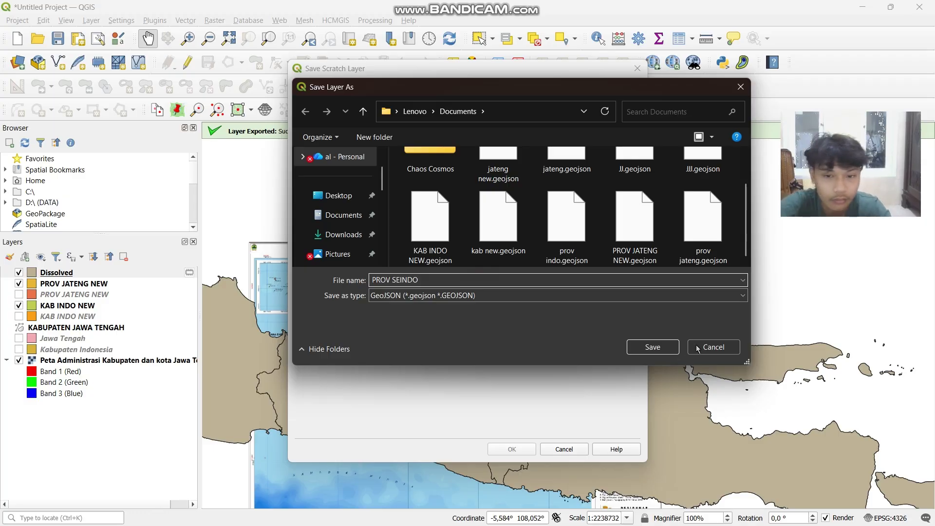
left_click(652, 346)
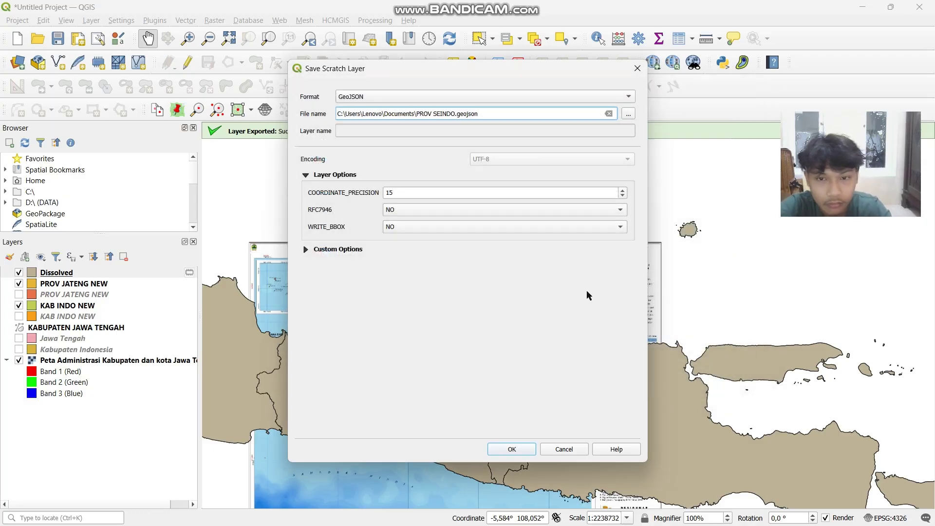
left_click(512, 448)
left_click_drag(516, 390, 514, 304)
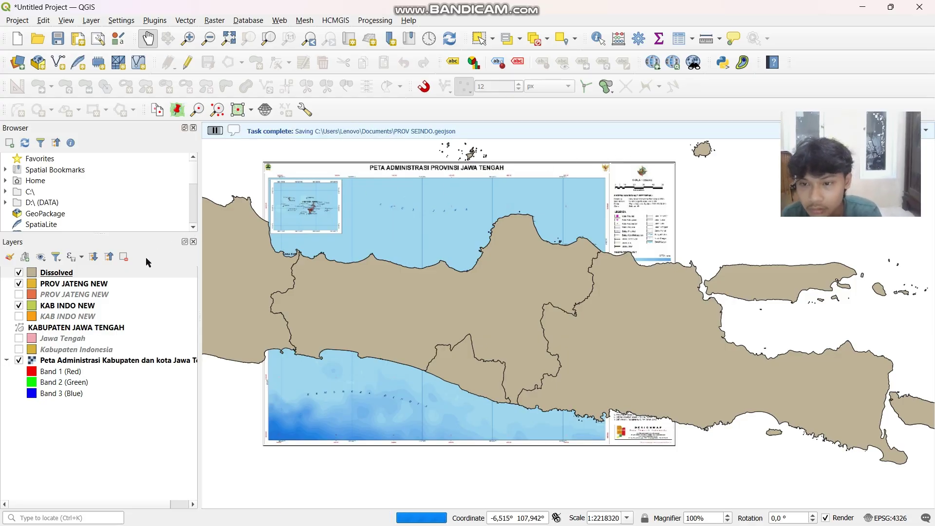
- Rename the Dissolved layer as PROV SEINDO
left_click(123, 273)
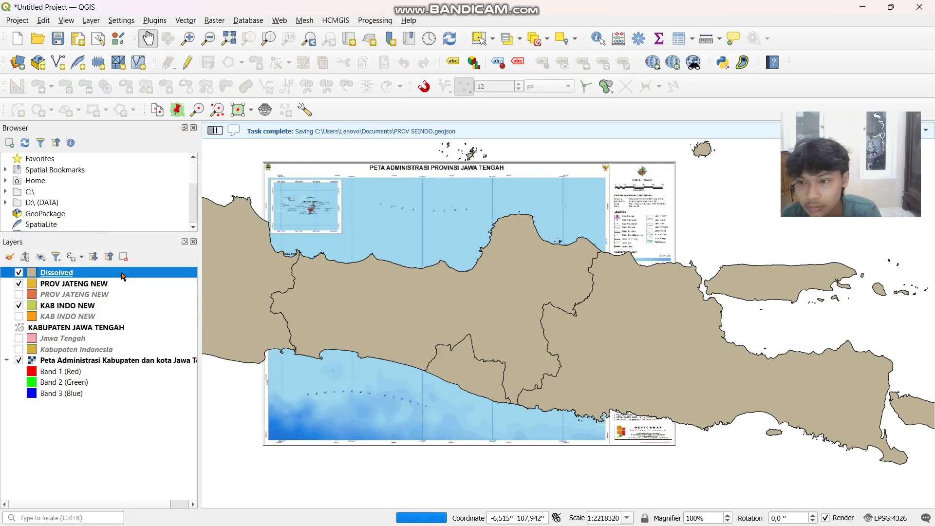
right_click(122, 274)
left_click(177, 94)
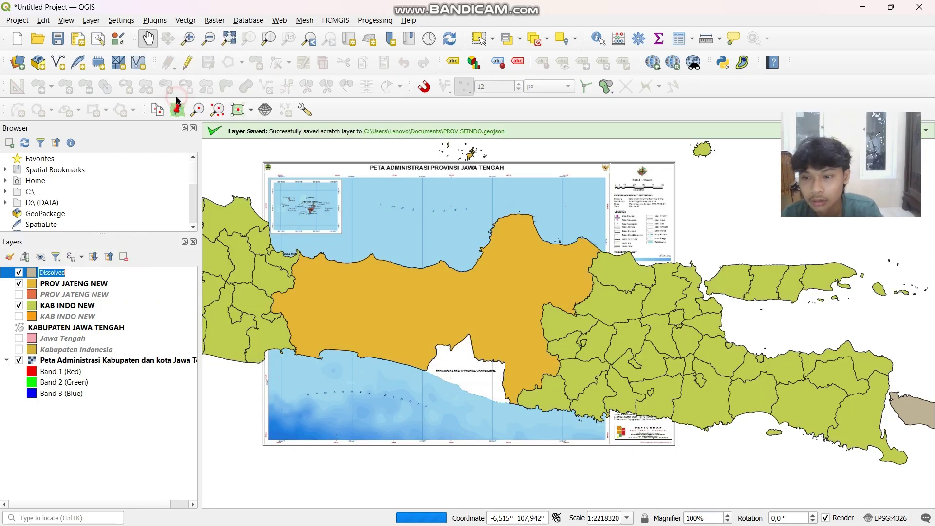
type("P")
type("ROV SEINDO")
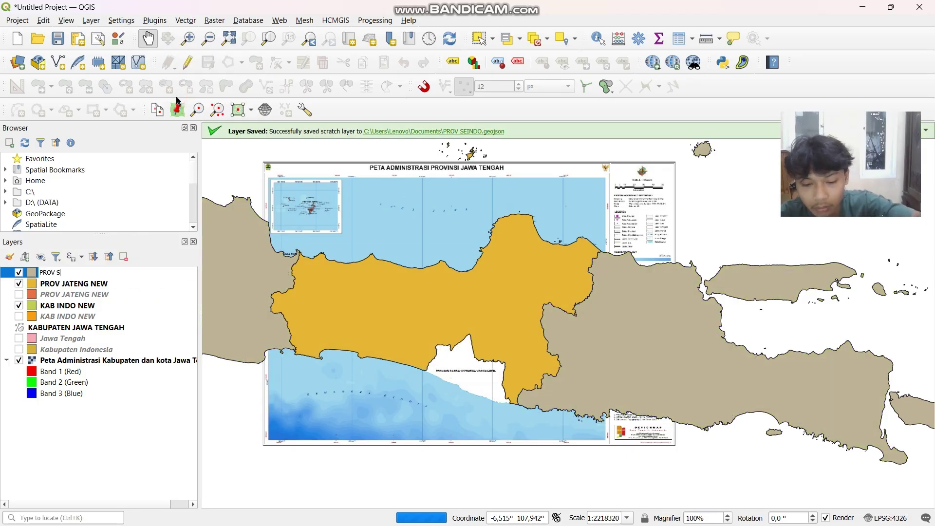
key("Return")
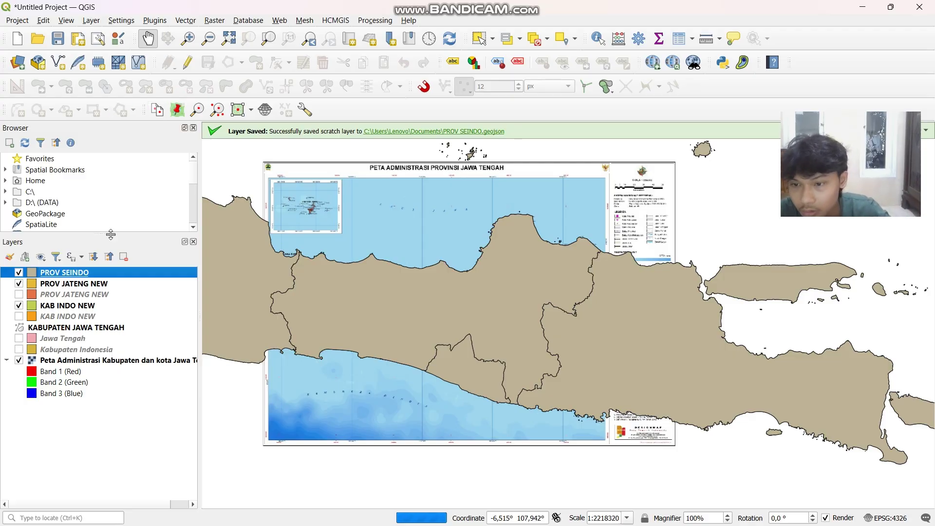
- Reorder the layers so PROV SEINDO sits below Jawa Tengah and the hidden PROV JATENG NEW sits below the visible KAB INDO NEW
left_click_drag(111, 272, 111, 337)
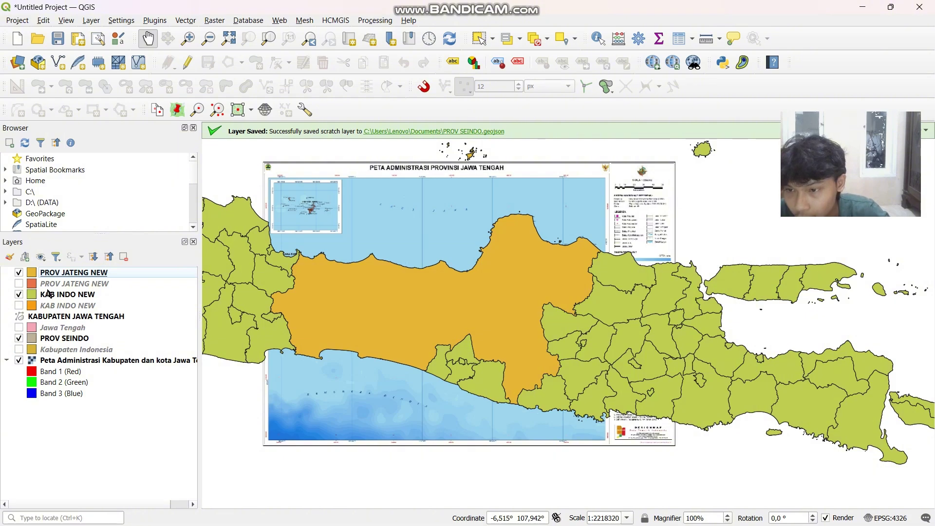
left_click_drag(72, 284, 75, 302)
left_click_drag(382, 281, 371, 268)
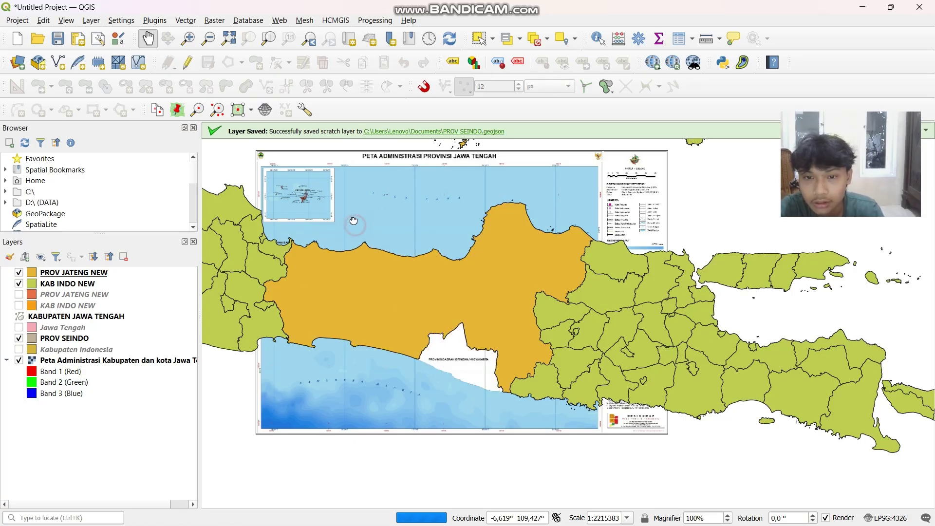
left_click_drag(356, 225, 353, 217)
left_click(186, 20)
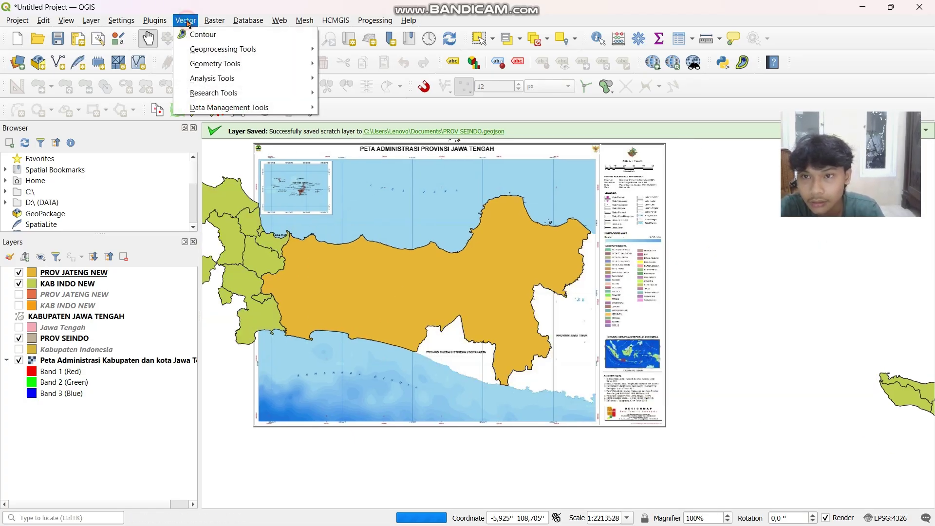
mouse_move(211, 54)
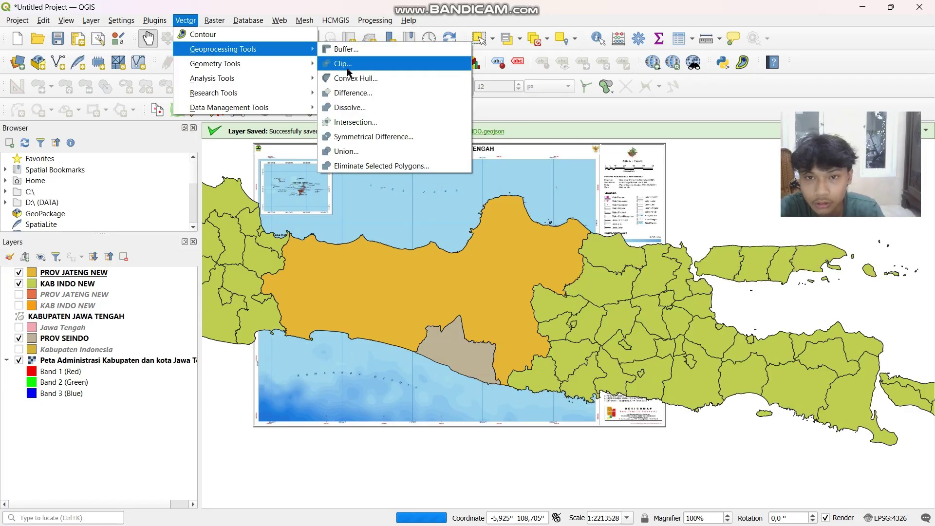
left_click(349, 88)
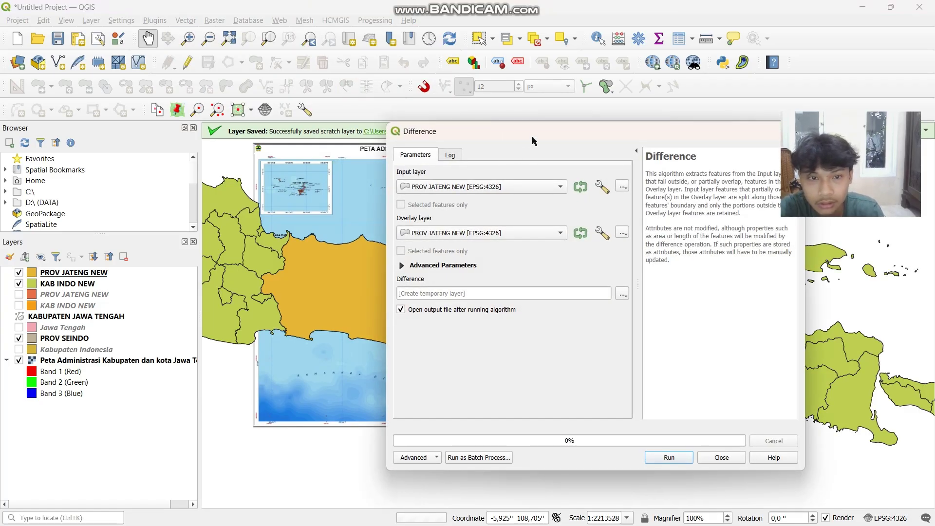
left_click_drag(533, 134, 484, 108)
left_click(490, 161)
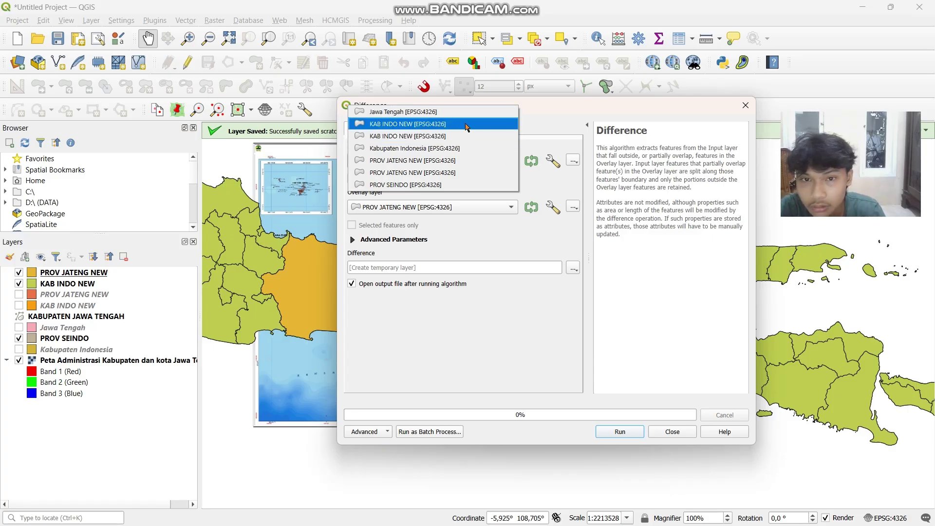
left_click(645, 107)
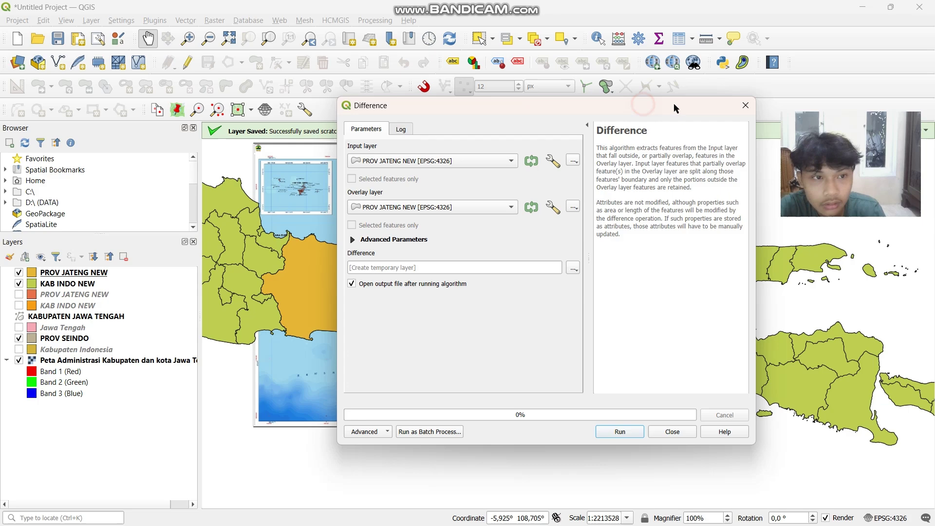
left_click(746, 105)
- Remove the hidden duplicate PROV JATENG NEW and KAB INDO NEW layers from the project
left_click(104, 296)
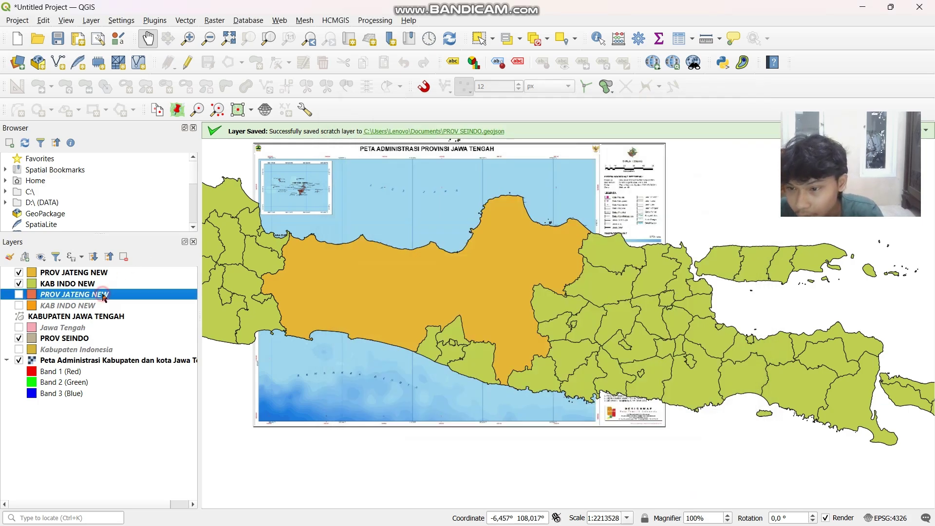
left_click(123, 257)
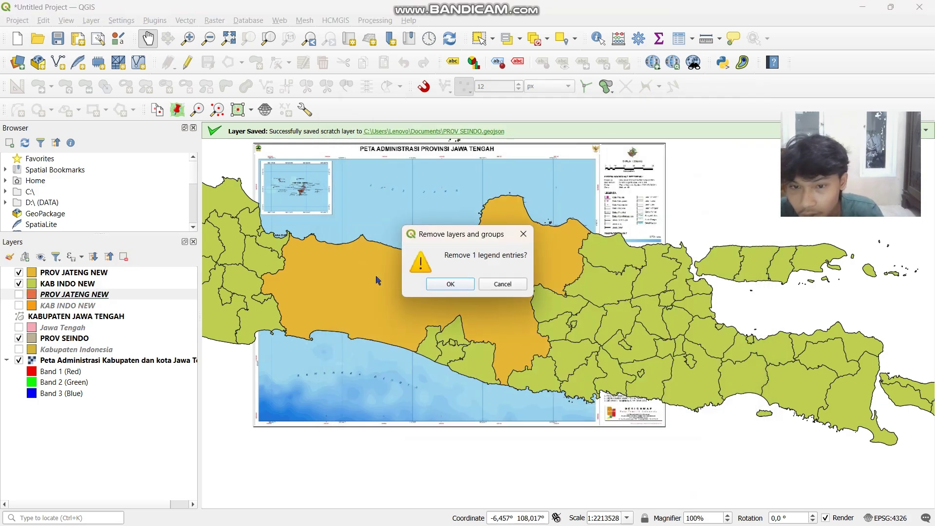
left_click(450, 284)
left_click(148, 293)
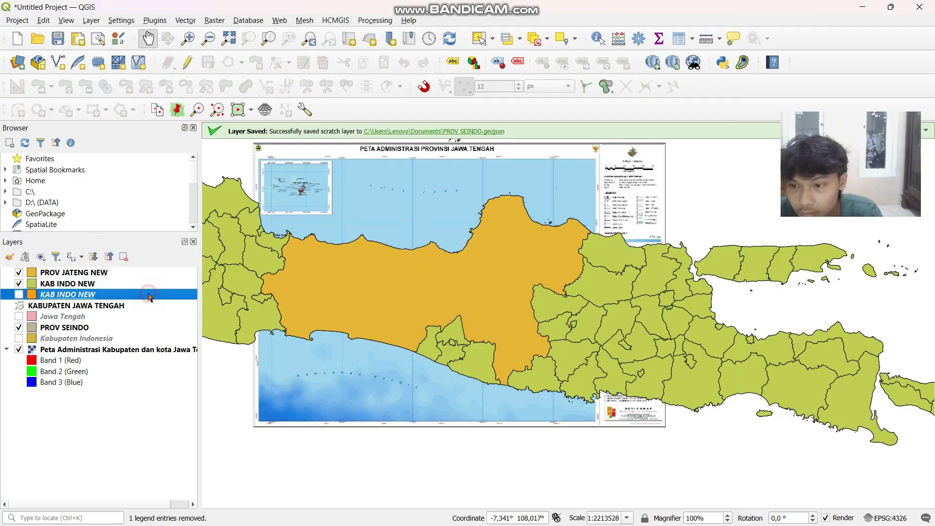
left_click(123, 257)
left_click(440, 284)
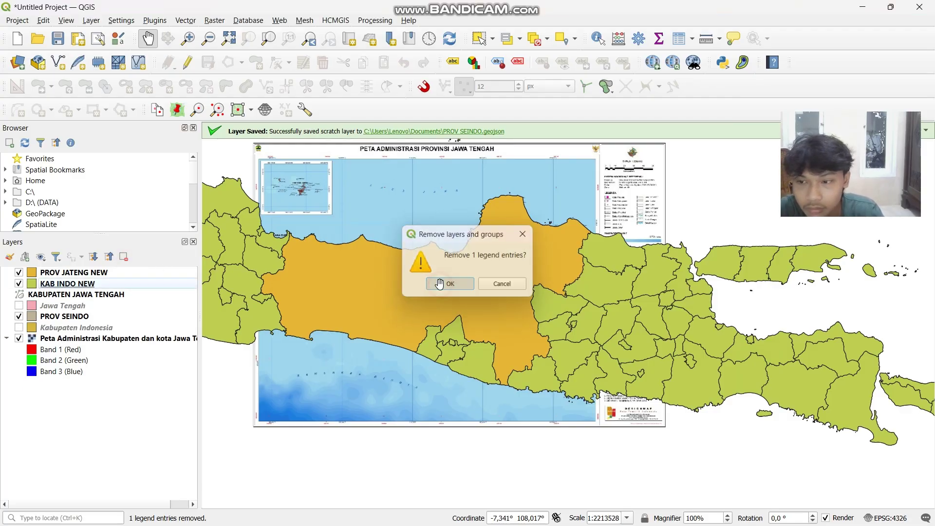
- Set up a Difference operation with KAB INDO NEW as the input layer and PROV JATENG NEW as the overlay layer
left_click(186, 20)
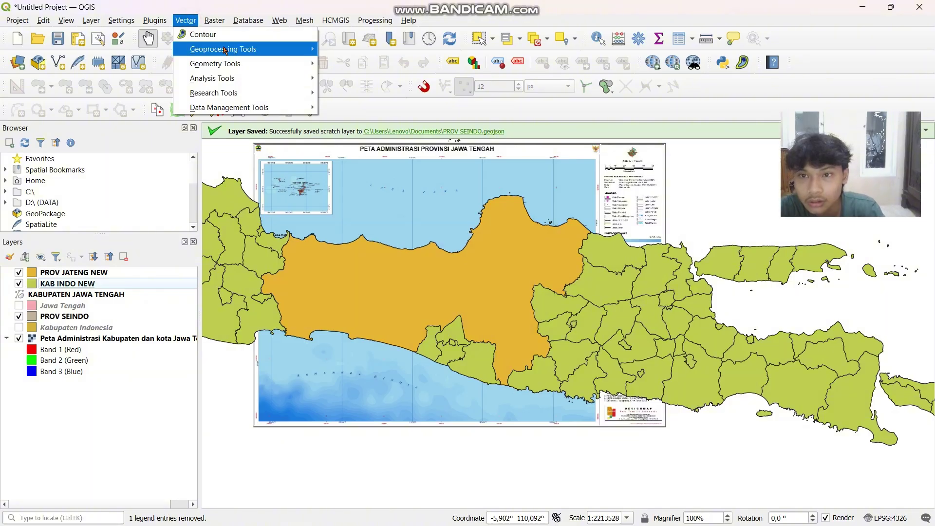
mouse_move(253, 49)
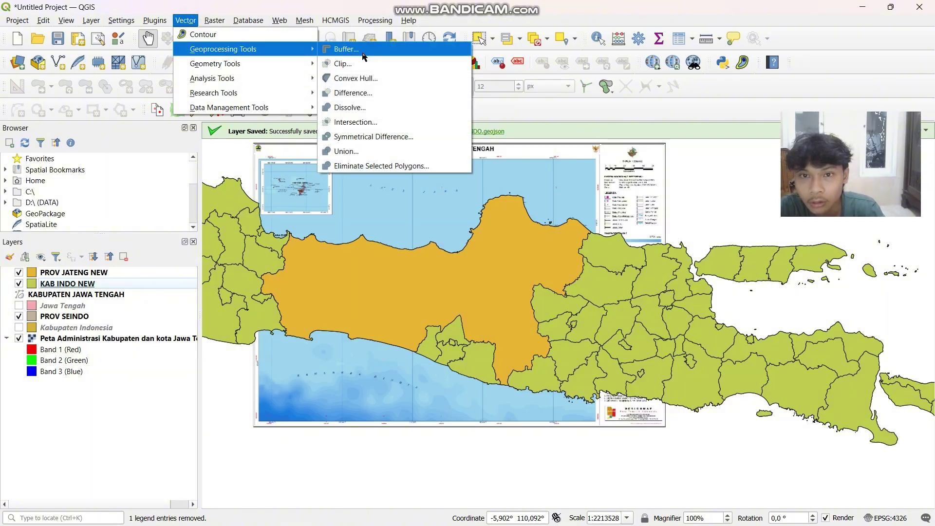
left_click(369, 100)
left_click(462, 161)
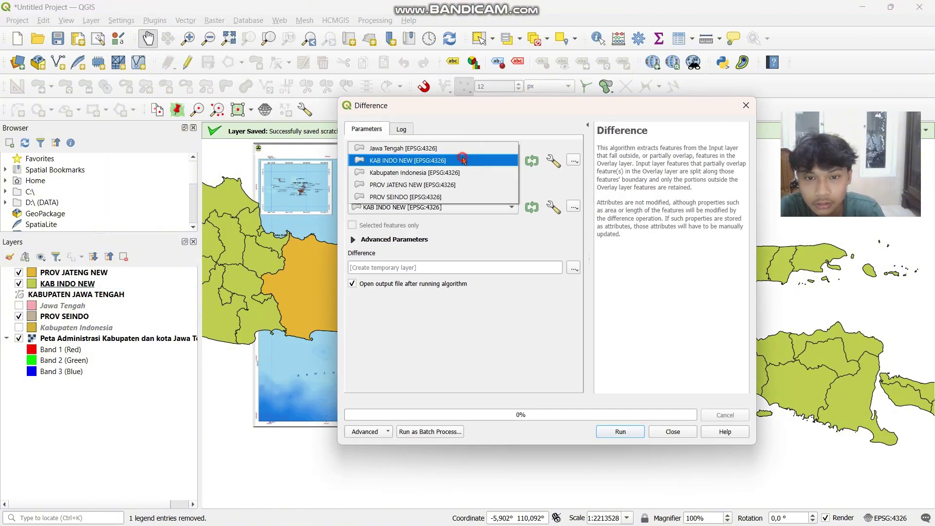
left_click(454, 161)
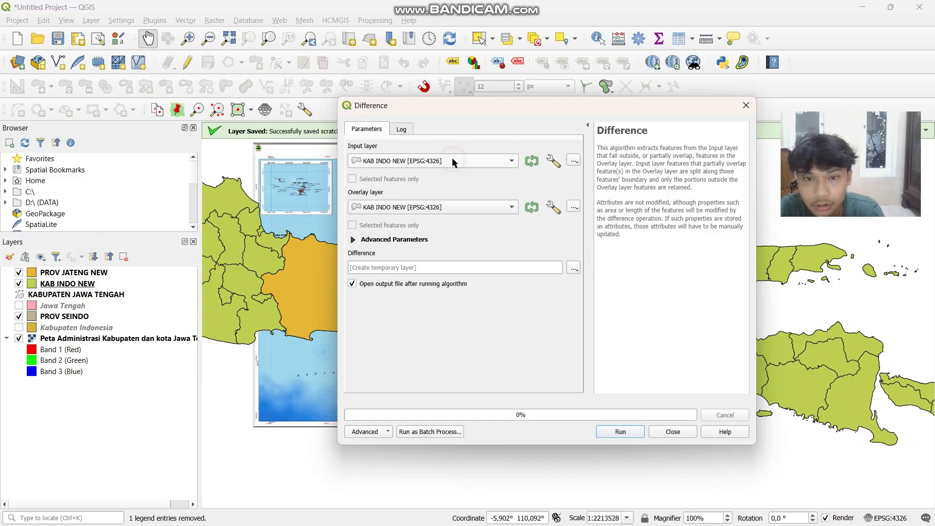
left_click(454, 207)
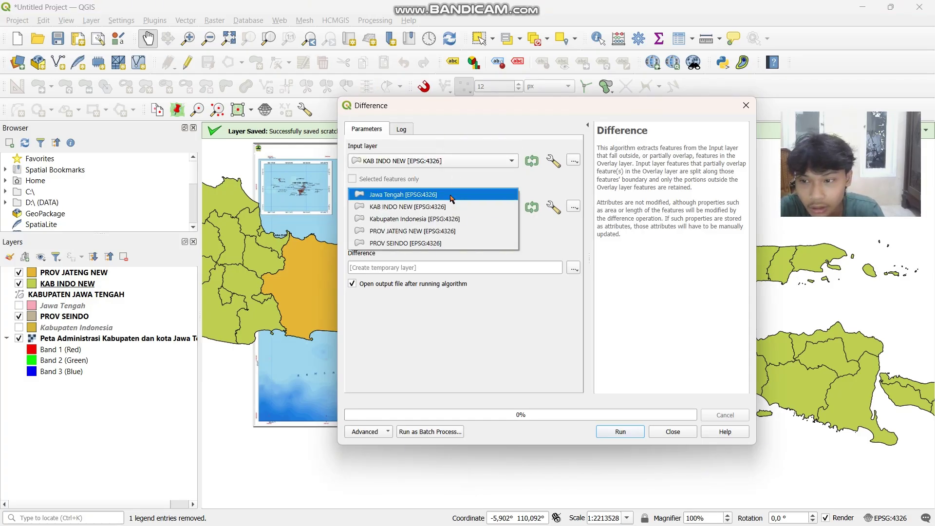
left_click(434, 231)
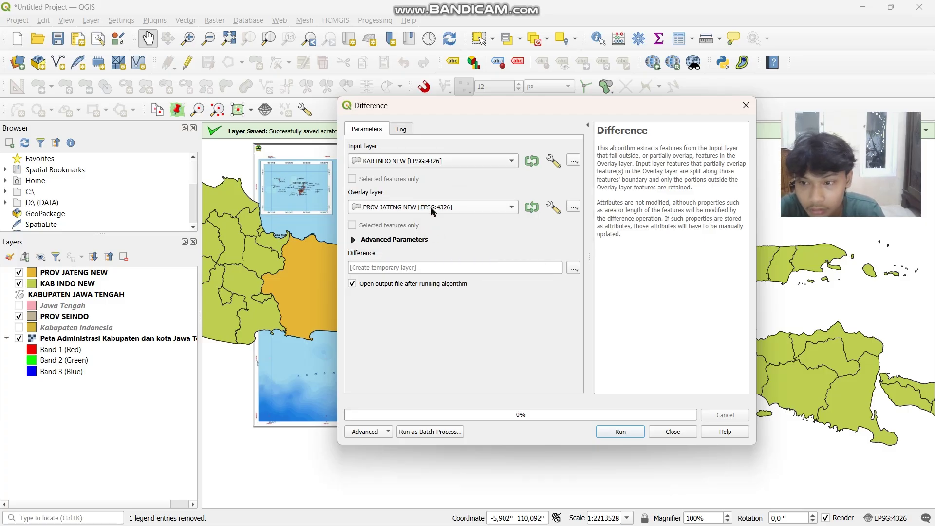
- Run the Difference with its output saved as the GeoJSON file TANPA JATENG in the Pertemuan 5 SIG 2026 folder, and close the tool
left_click(573, 268)
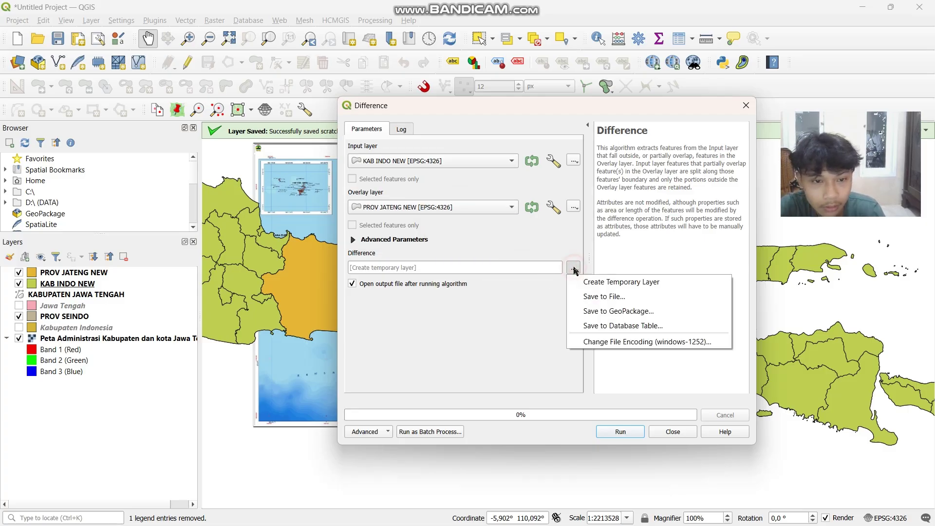
left_click(615, 296)
type("T")
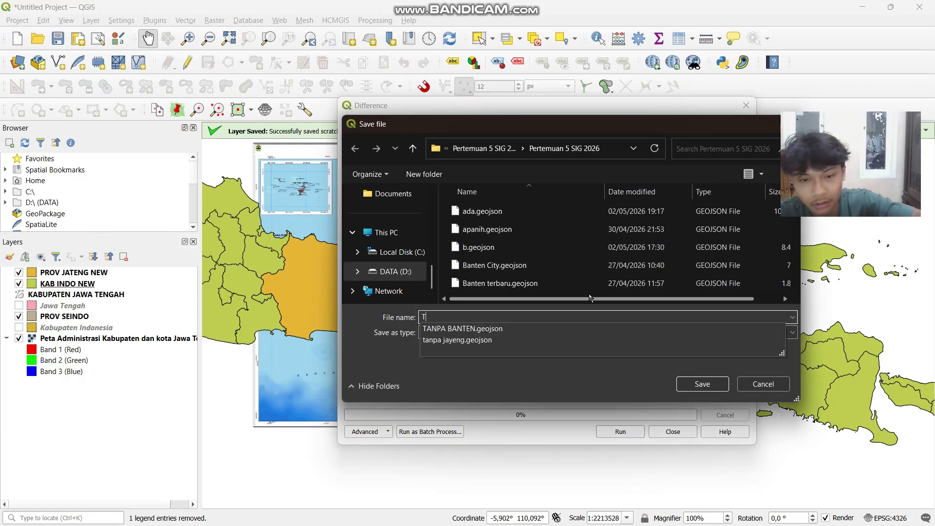
type("ANPA JATENG")
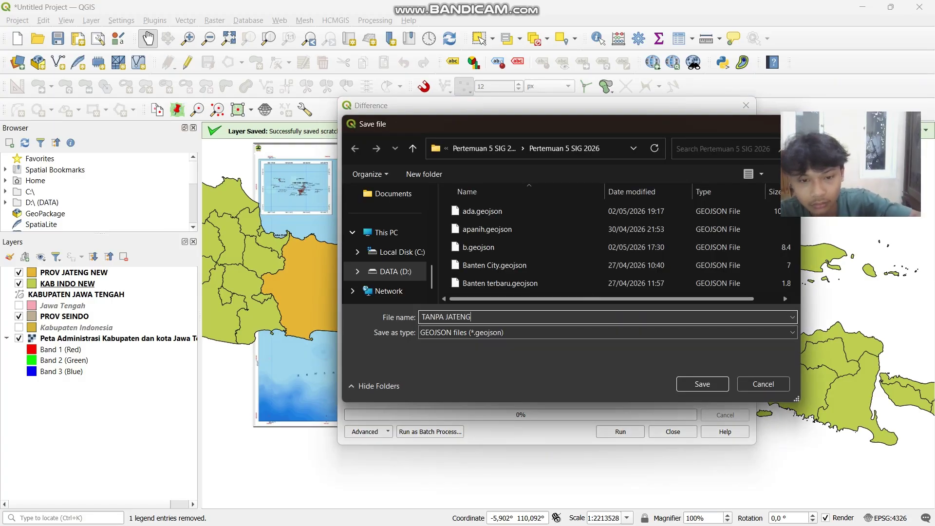
key("Return")
key("Return")
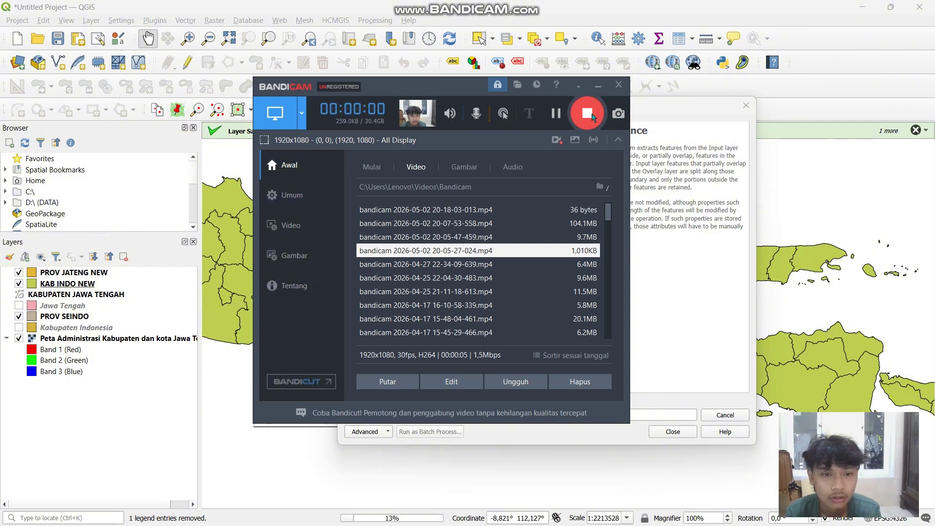
left_click_drag(889, 401, 877, 34)
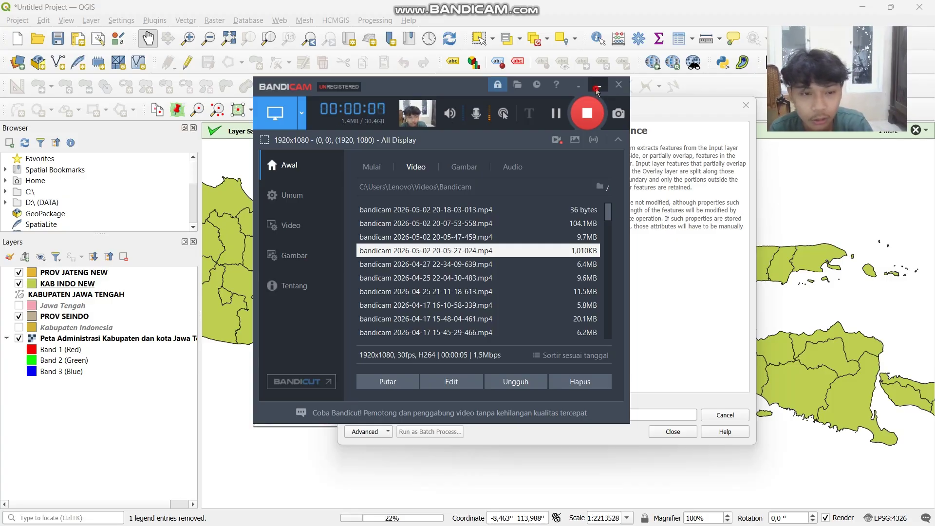
left_click(597, 90)
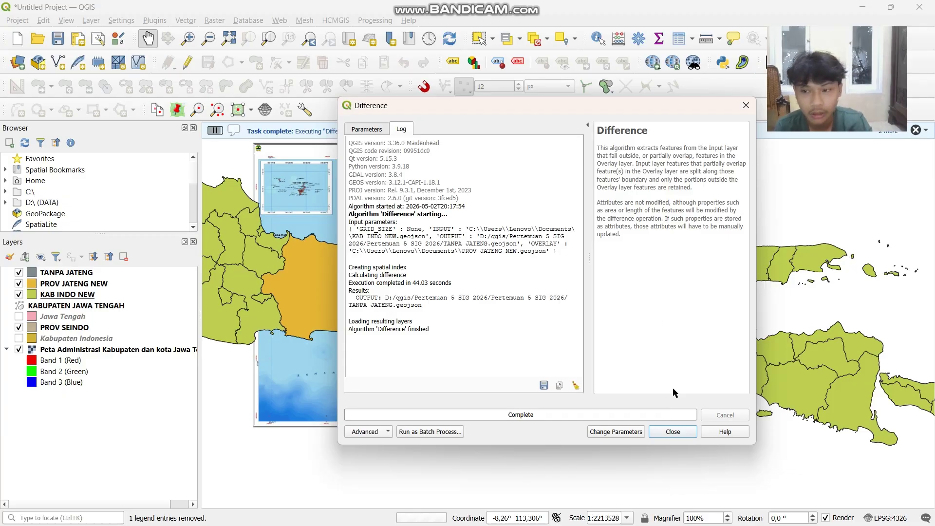
left_click(672, 432)
- Hide the PROV SEINDO layer on the map
left_click_drag(370, 224, 394, 232)
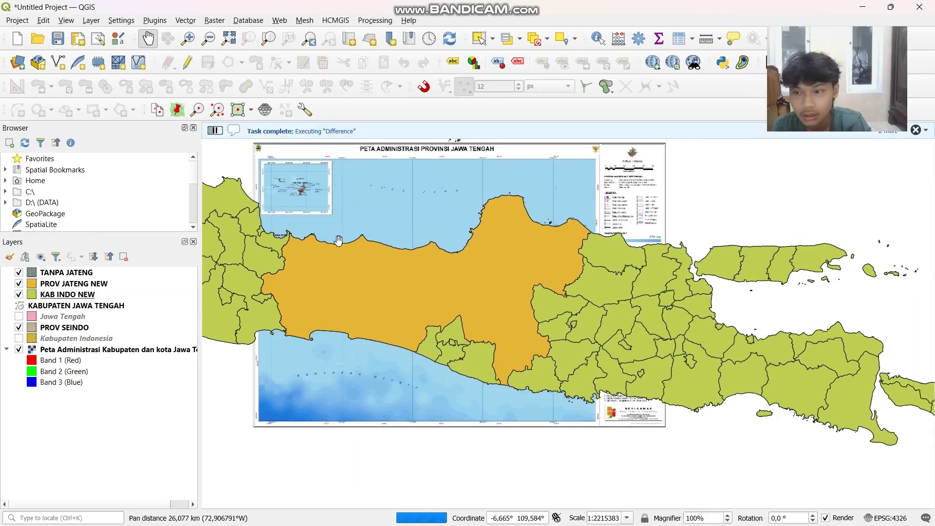
left_click(136, 278)
left_click_drag(206, 265, 225, 275)
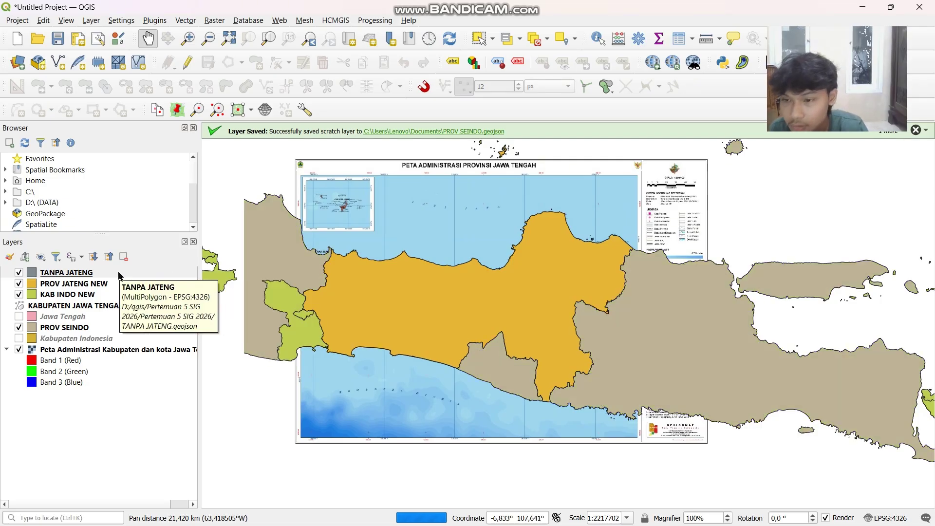
left_click(19, 327)
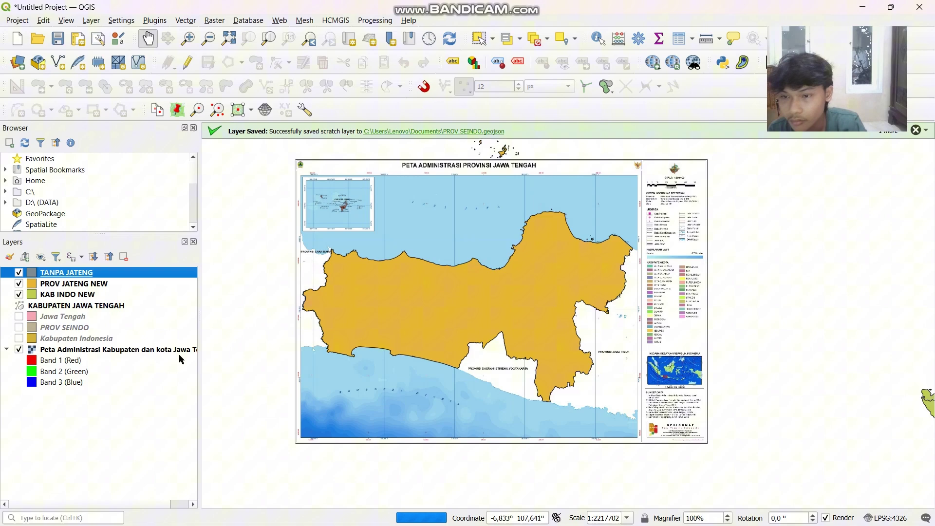
left_click(167, 405)
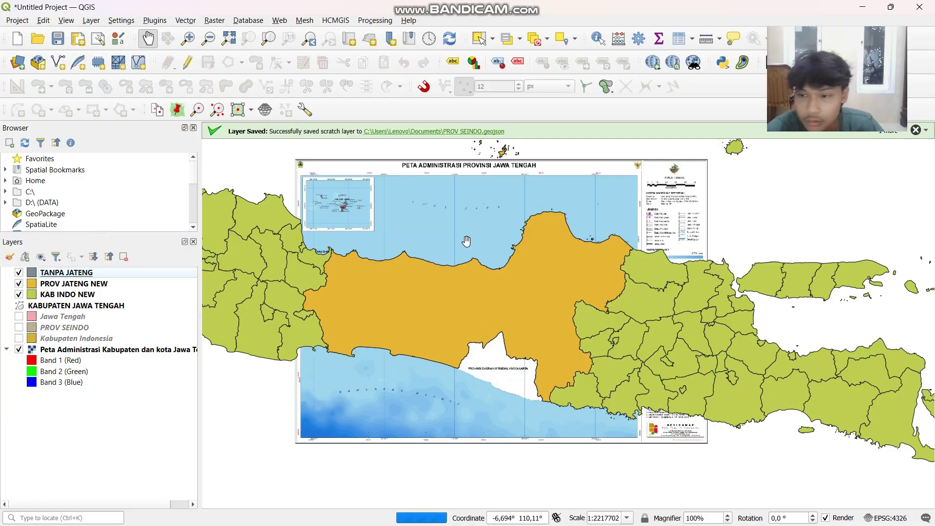
left_click_drag(515, 220, 528, 221)
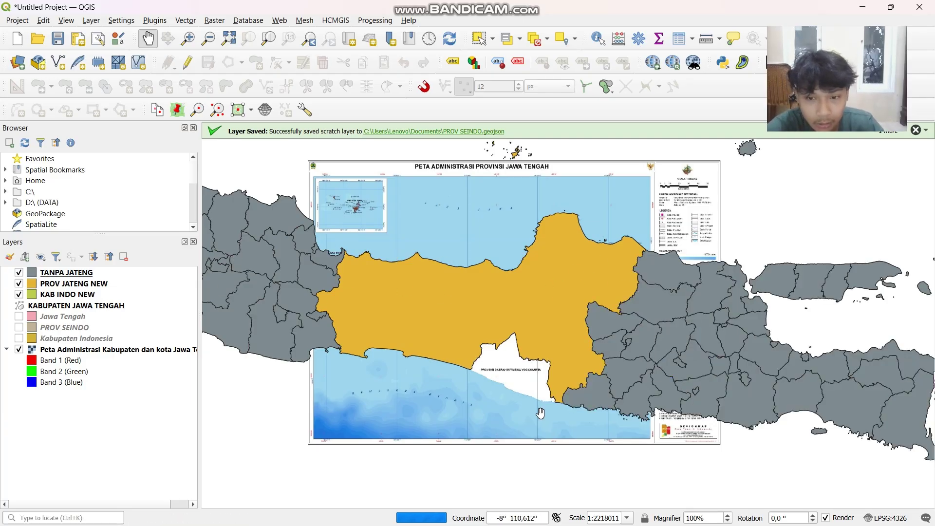
left_click(139, 423)
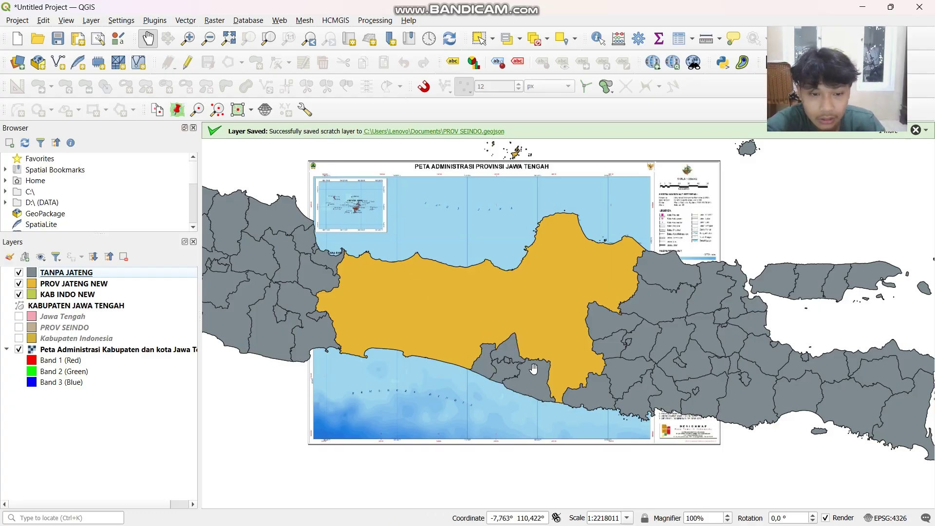
- Start a new shapefile layer with its file named ROI 2 in the Documents folder
left_click(64, 65)
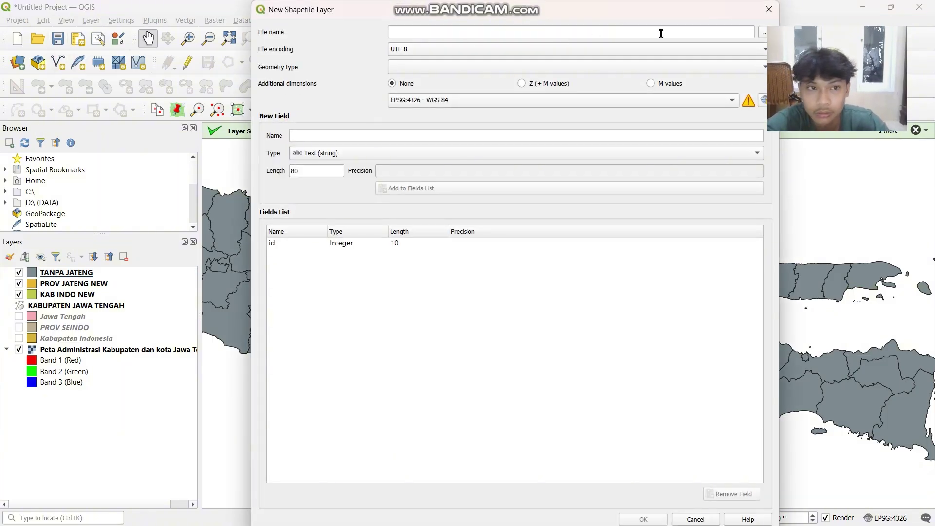
left_click(763, 34)
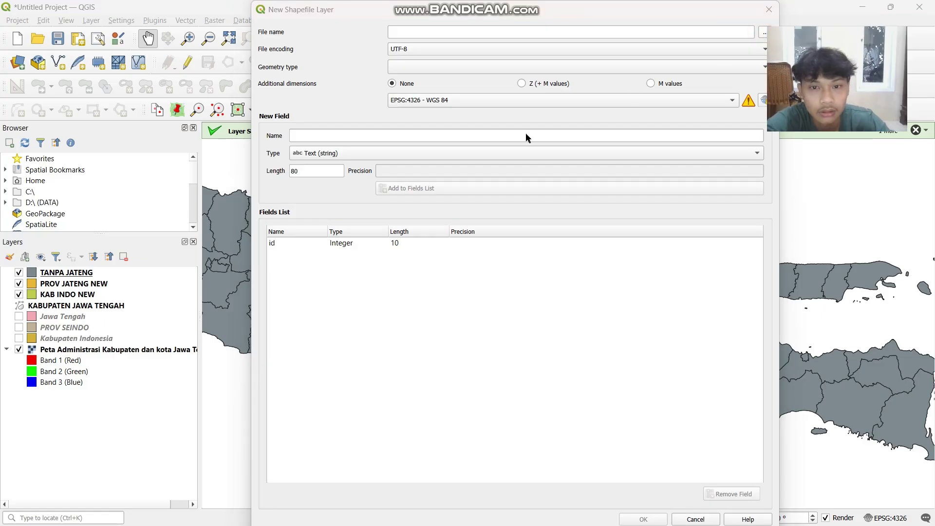
type("ROI")
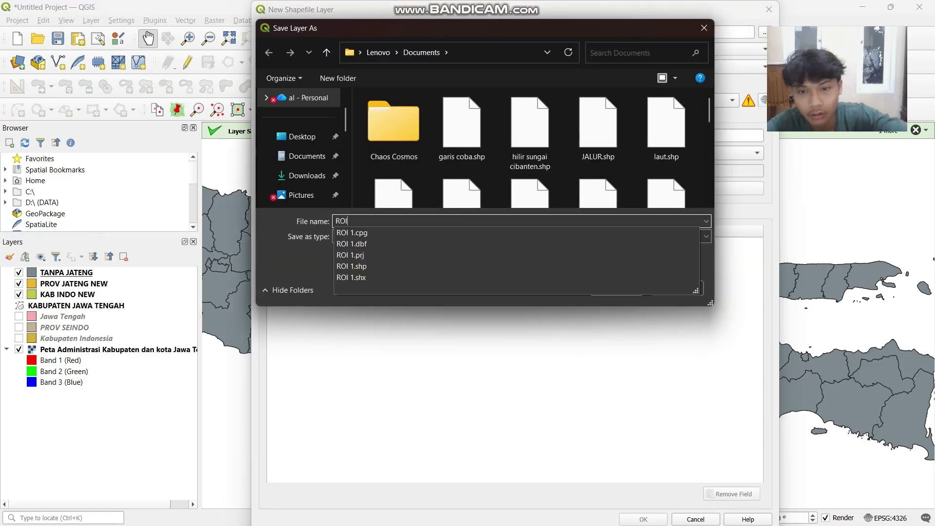
type(" 2")
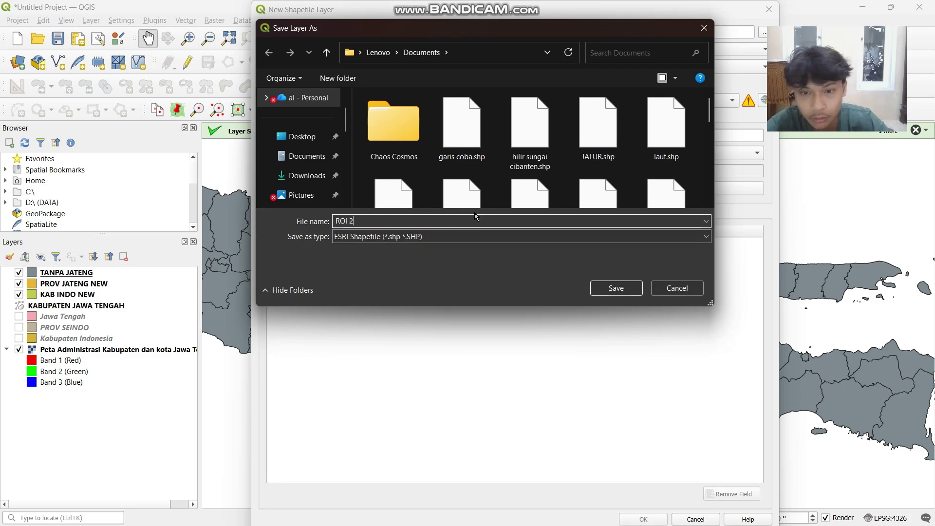
left_click(626, 291)
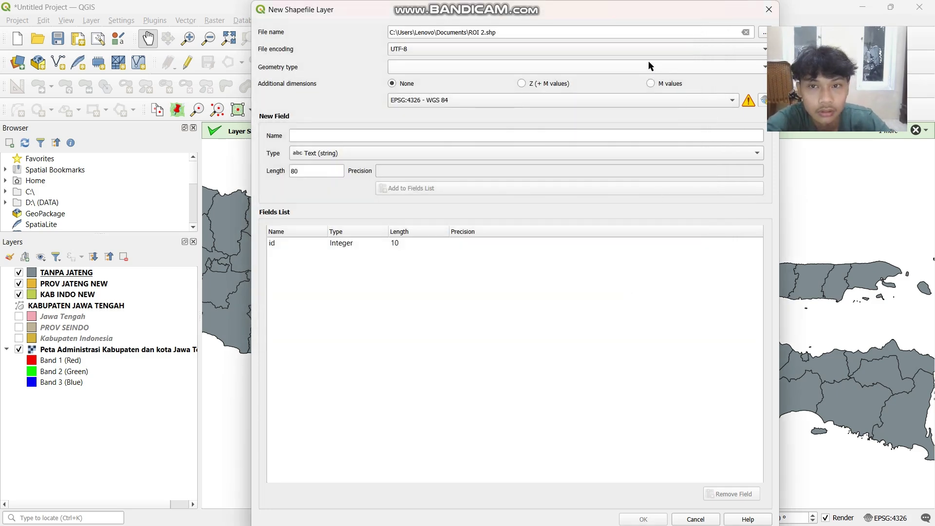
- Set the new shapefile's geometry type to Polygon and its coordinate system to Default CRS: EPSG:4326 - WGS 84
left_click(617, 67)
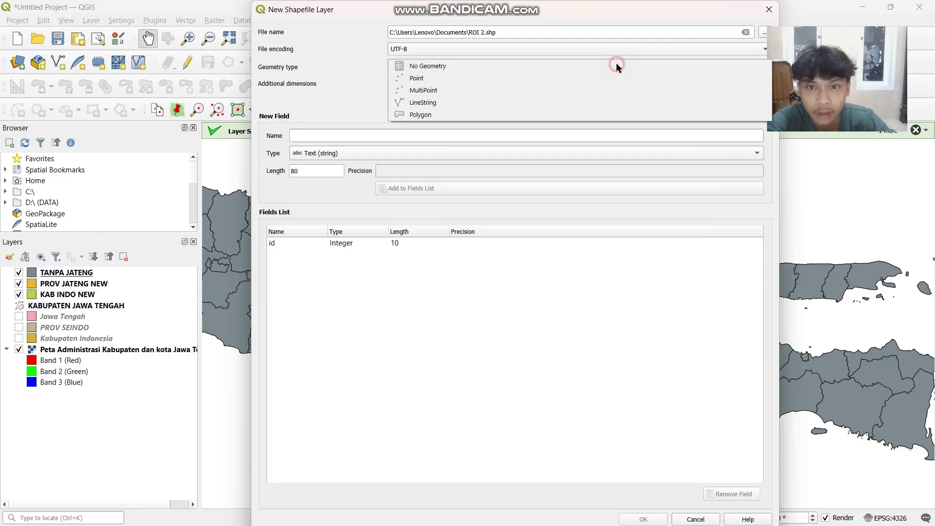
left_click(527, 116)
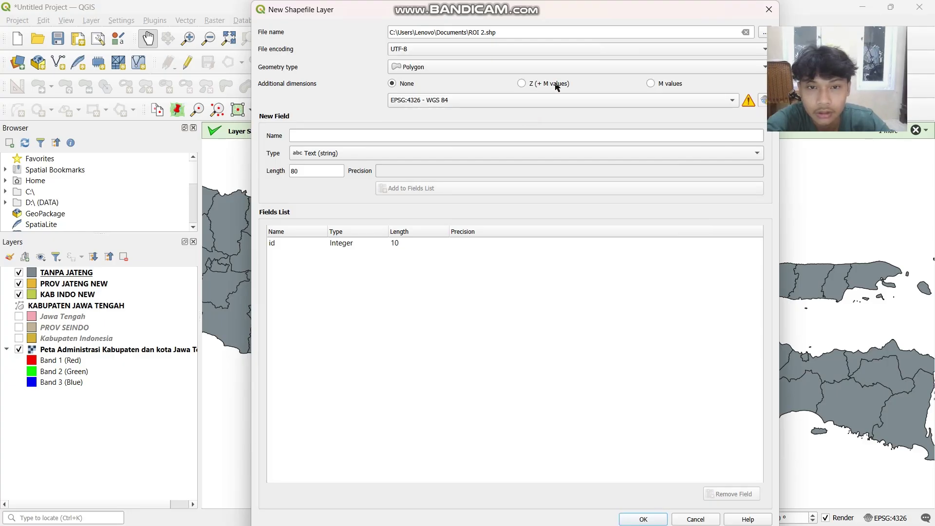
left_click(549, 98)
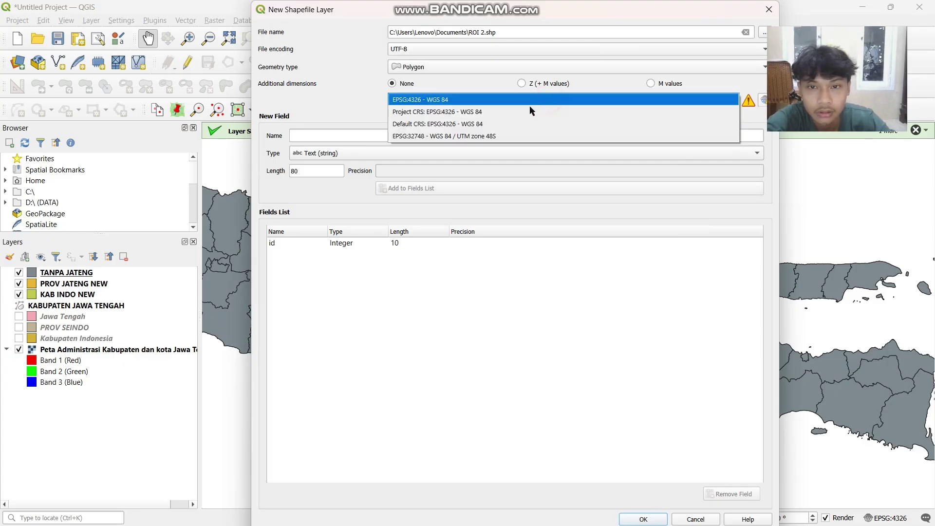
left_click(503, 124)
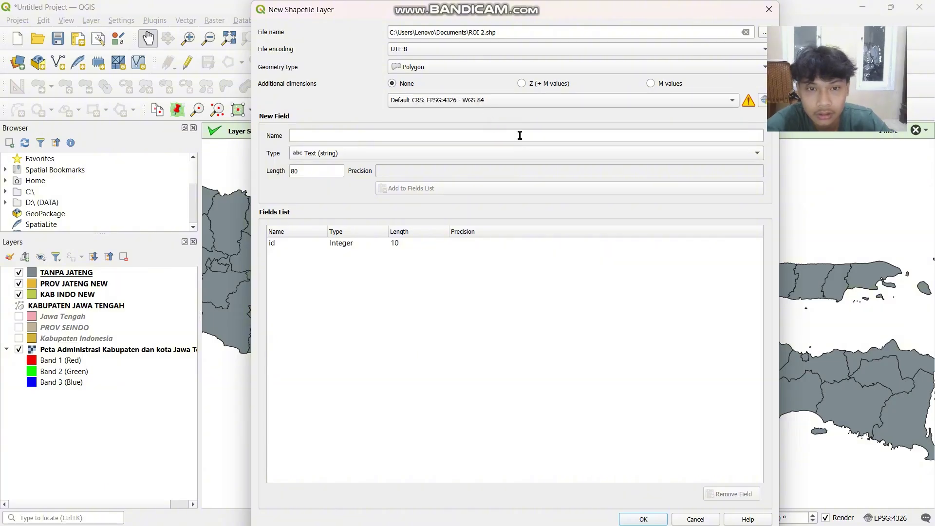
- Add a text field named ROI with length 80 to the fields list and create the shapefile layer
left_click(520, 136)
type("ROI")
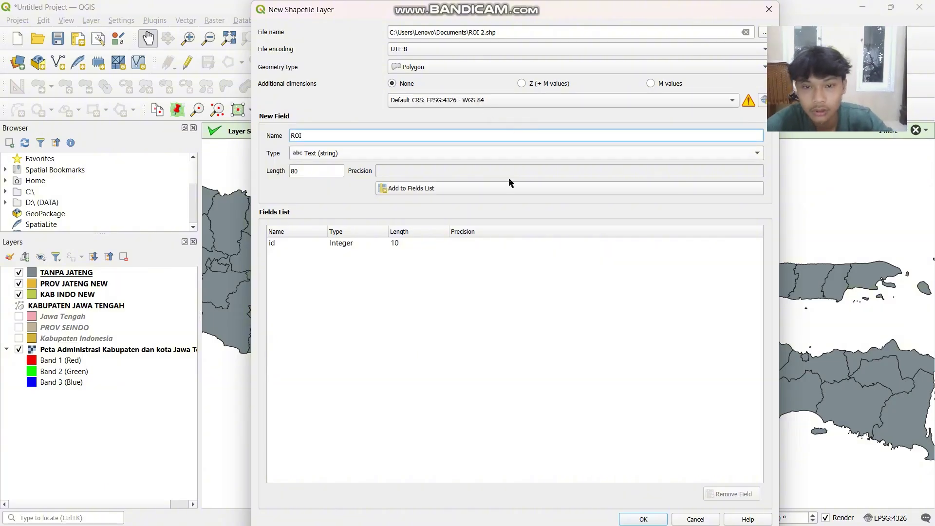
left_click(505, 188)
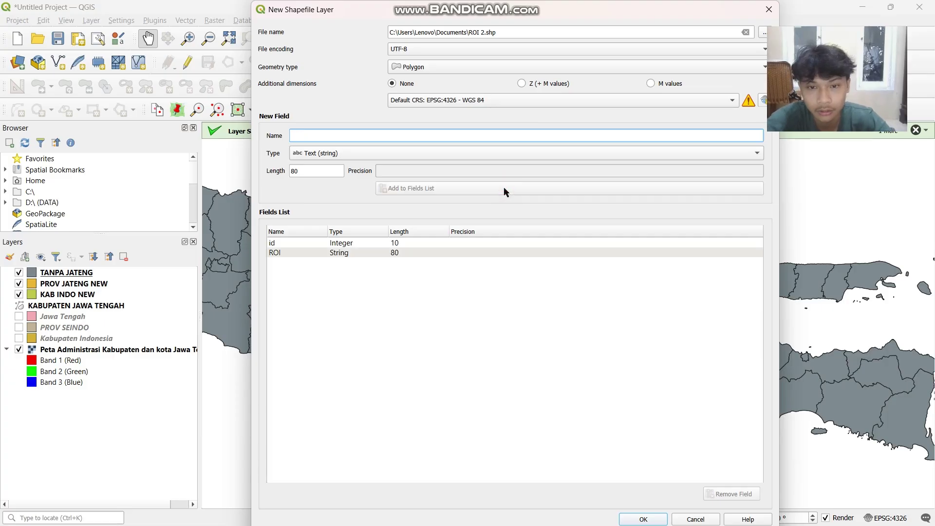
left_click(651, 518)
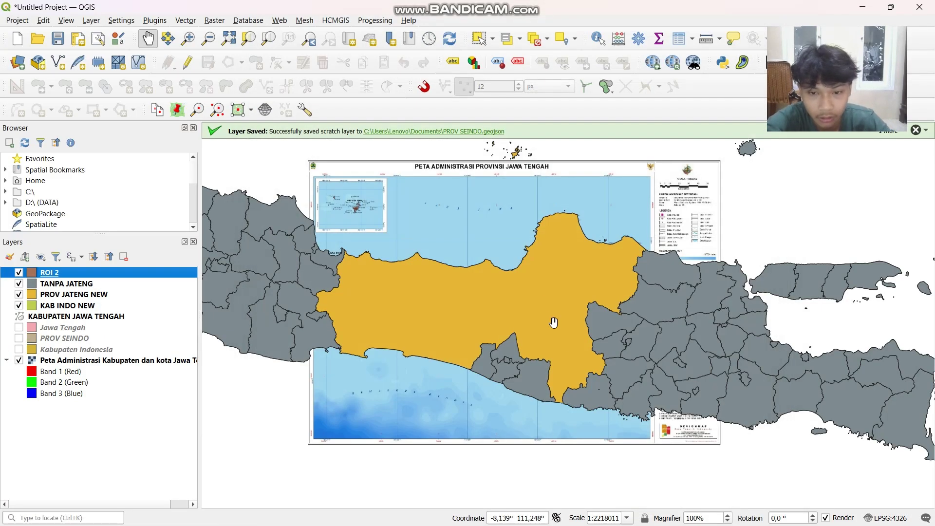
- Set up a Difference operation with ROI 2 as the input layer and KAB INDO NEW as the overlay layer
left_click(168, 273)
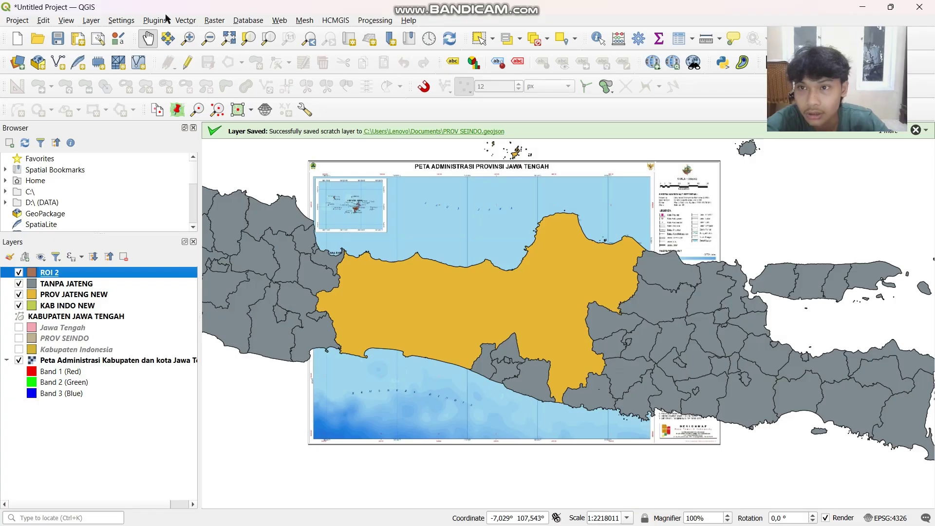
left_click(186, 21)
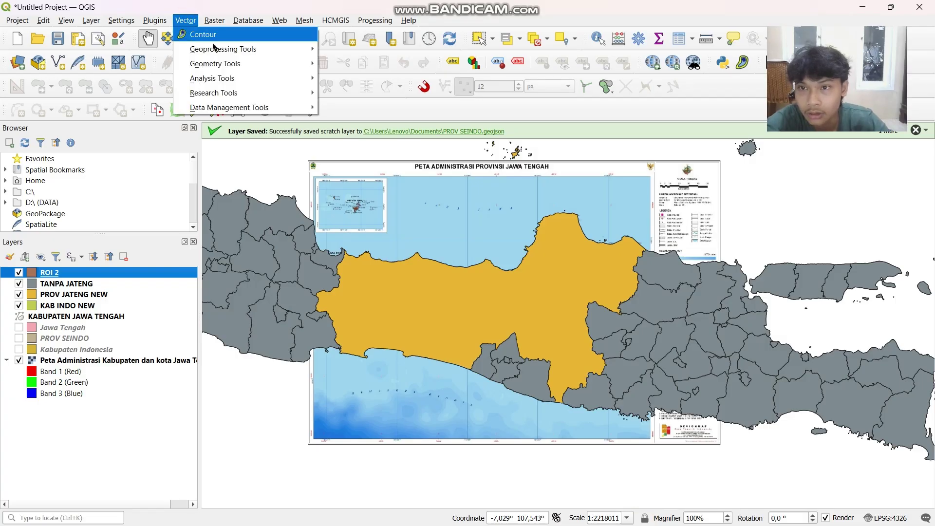
mouse_move(219, 50)
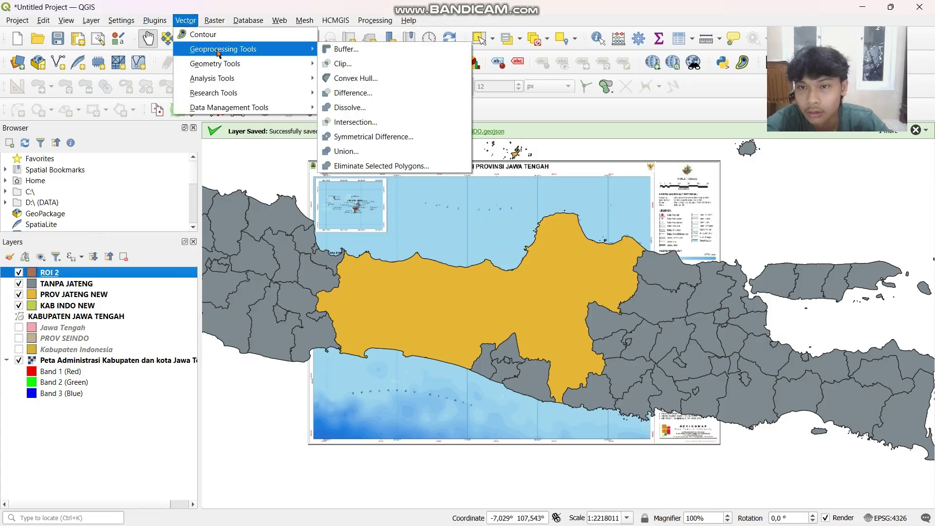
left_click(352, 93)
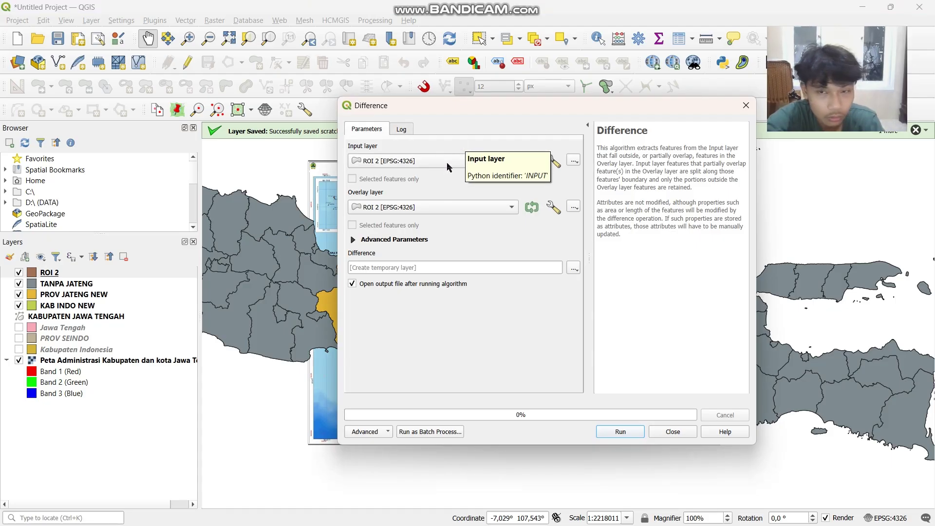
left_click(459, 211)
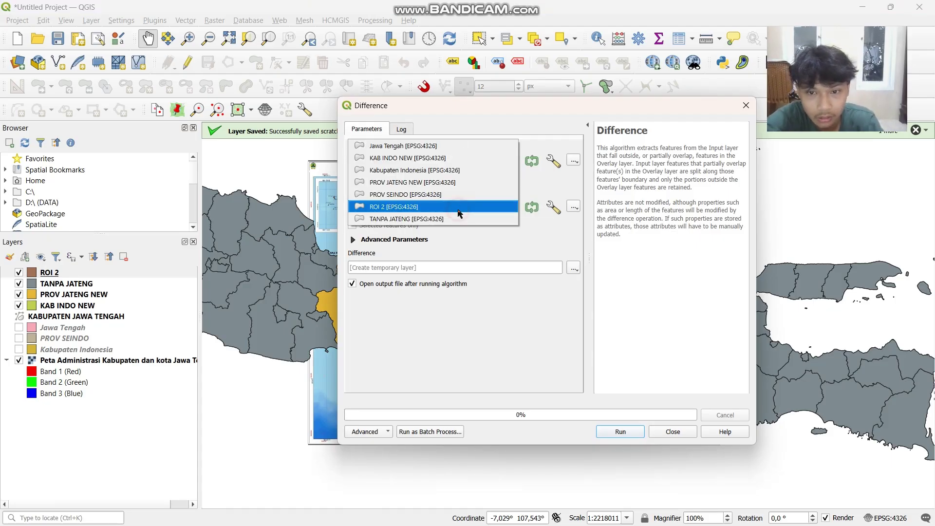
left_click(461, 157)
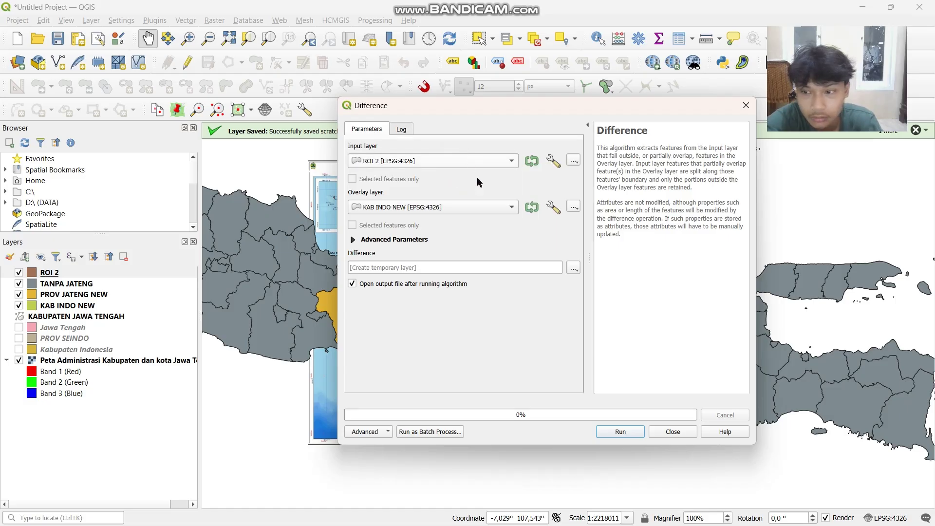
- Run the Difference with its output saved as the GeoJSON file LAUT 2 in the Pertemuan 5 SIG 2026 folder, and close the tool
left_click(572, 269)
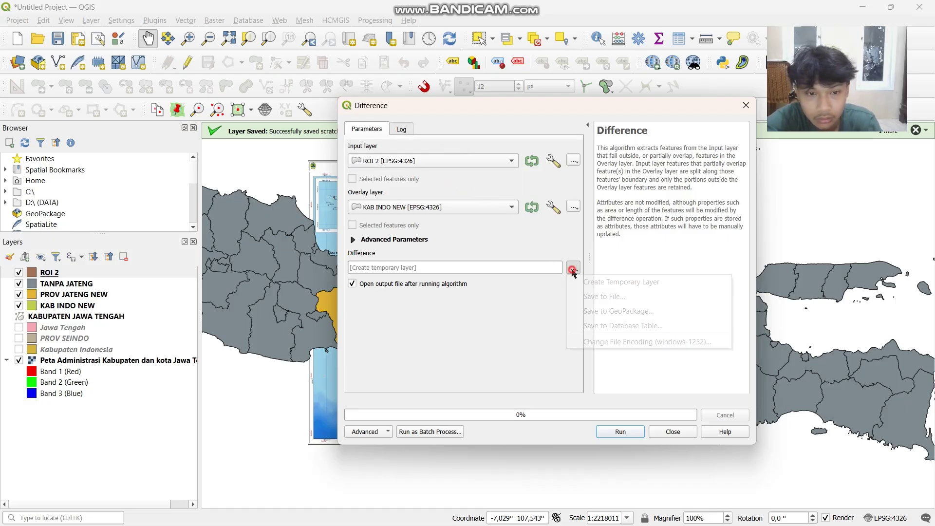
left_click(590, 296)
type("LA")
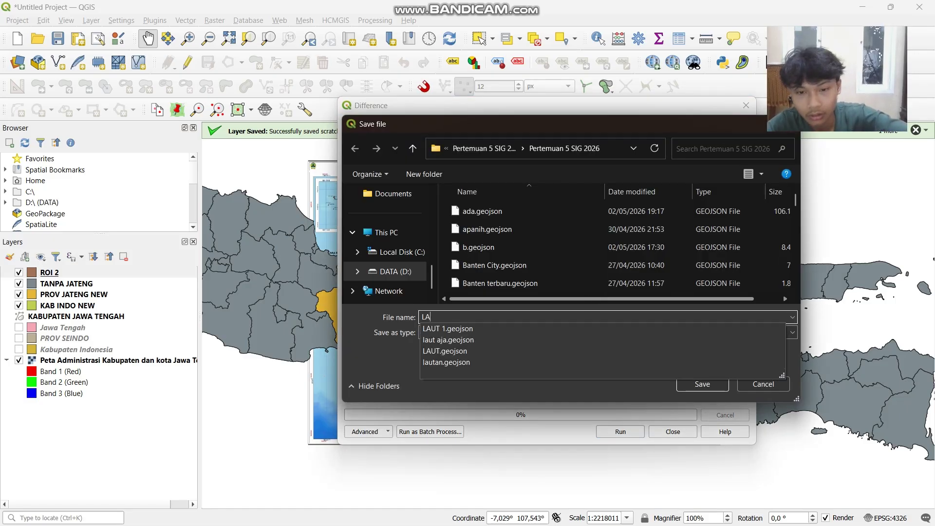
type("UT 2")
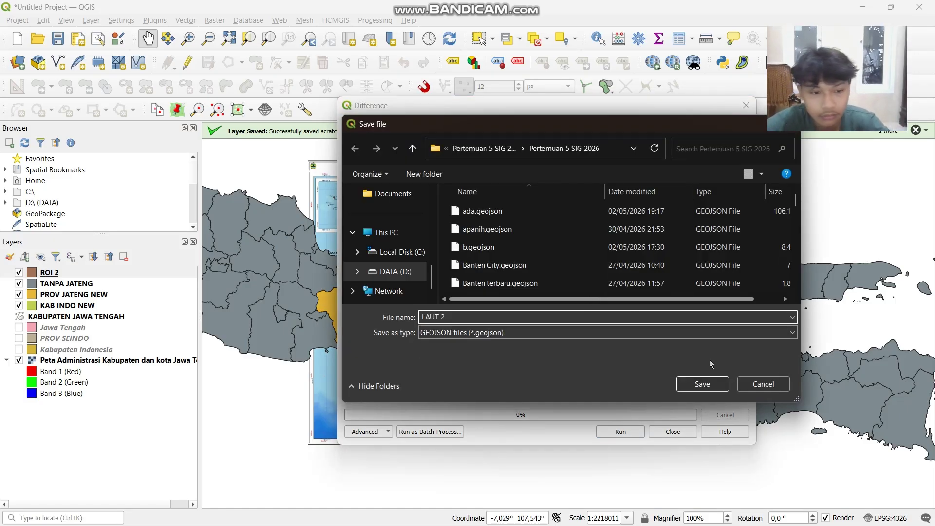
left_click(703, 384)
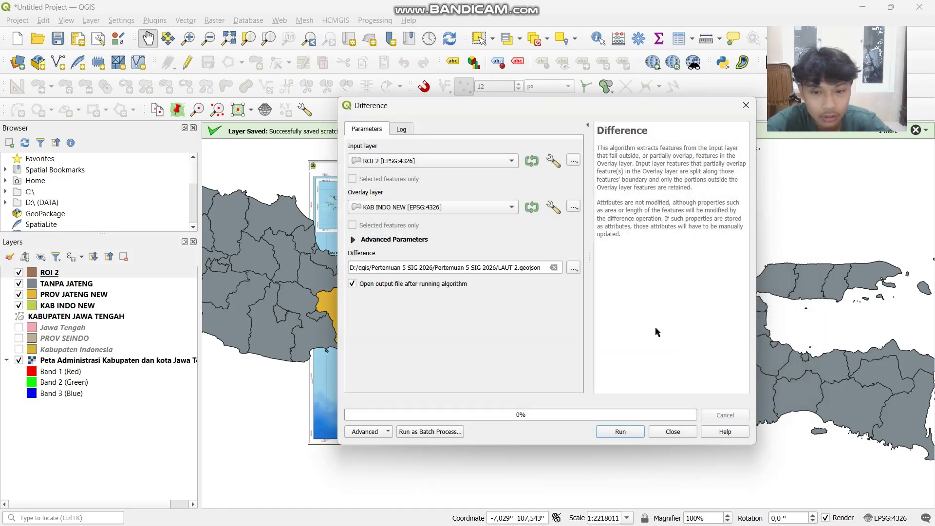
left_click(620, 432)
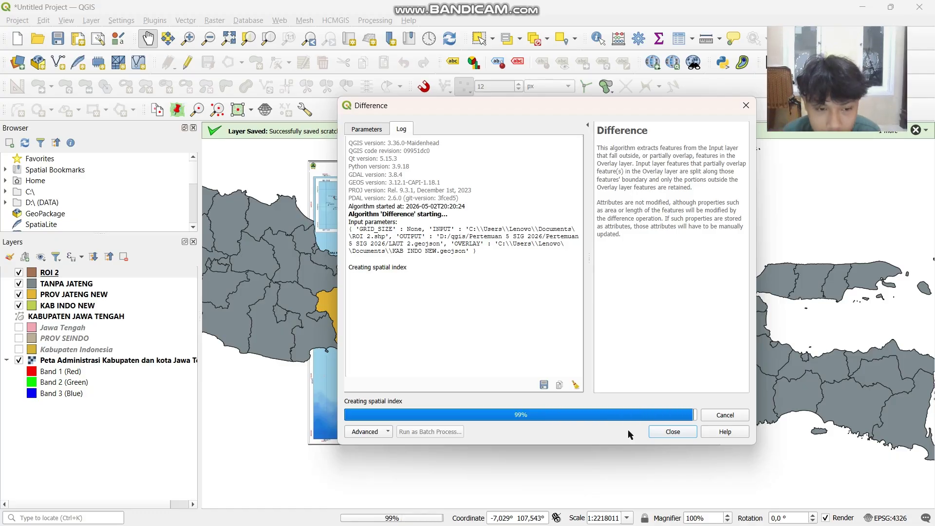
left_click(662, 431)
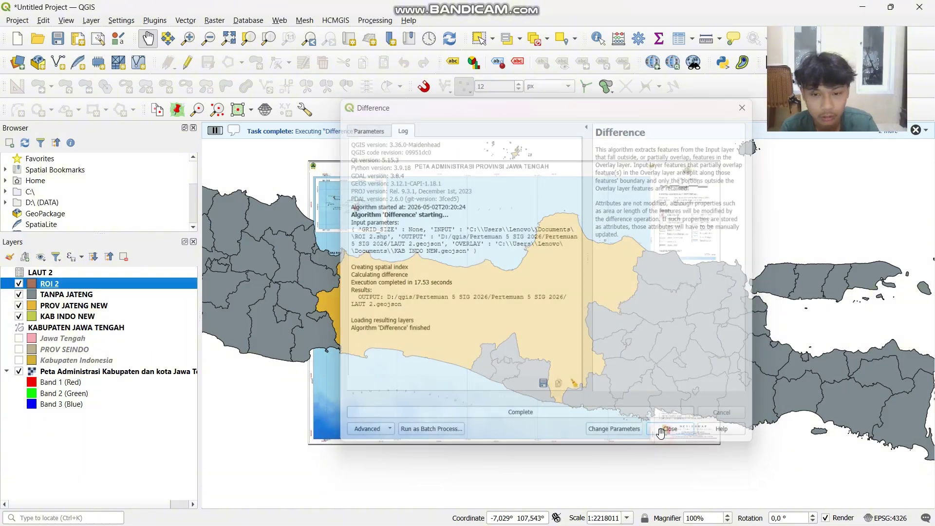
- Remove the LAUT 2 layer from the project
left_click(109, 274)
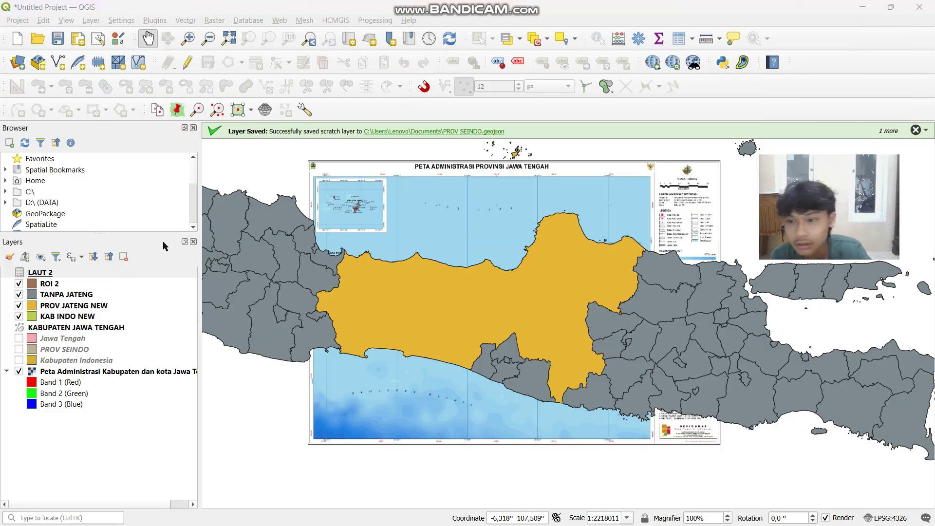
left_click(124, 257)
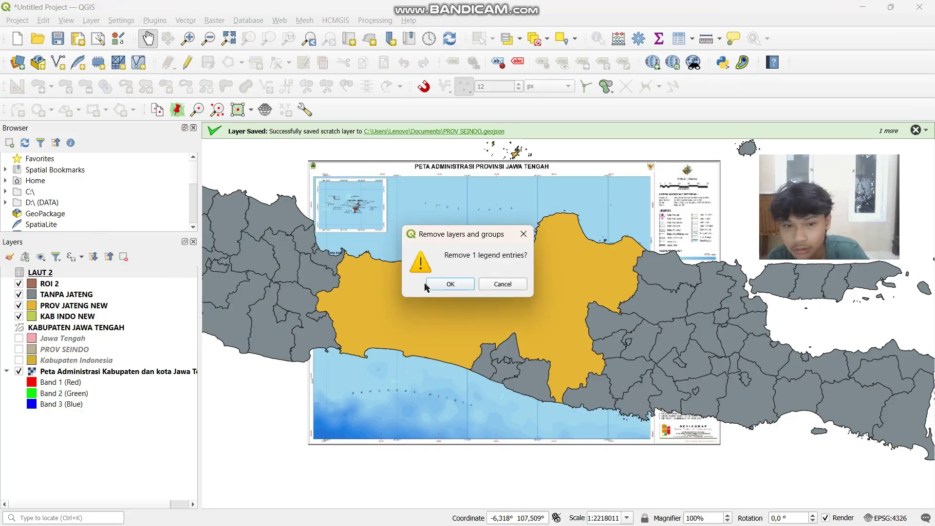
left_click(429, 285)
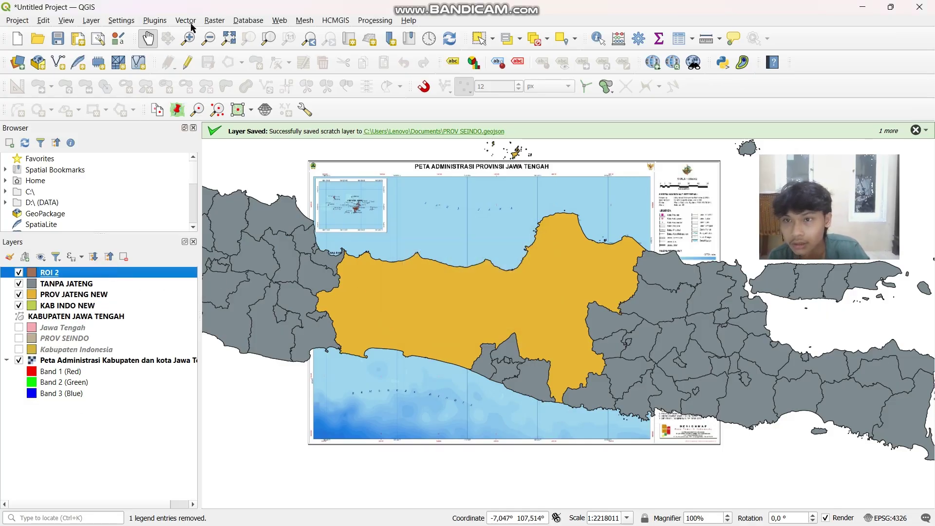
- Enable editing on ROI 2 and draw a rectangle polygon from the upper-left to the lower-right corner of the reference map's main frame
left_click(188, 63)
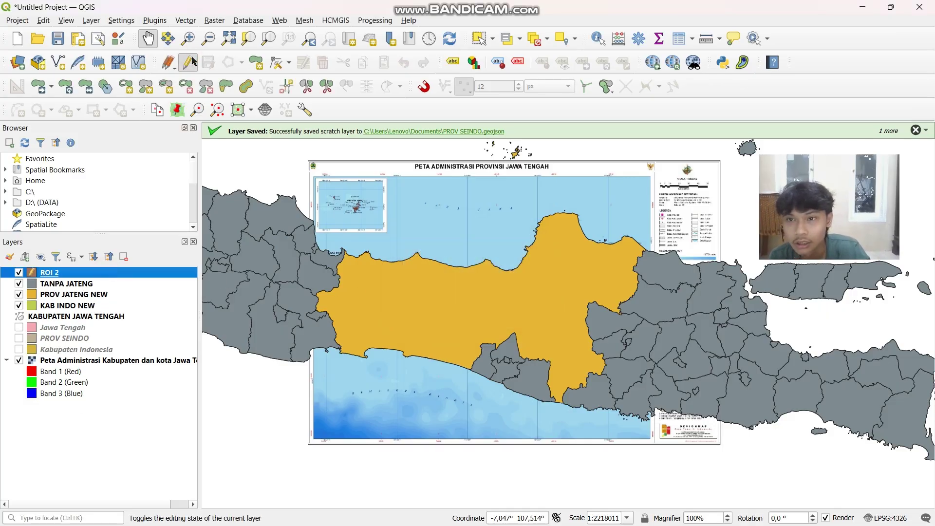
left_click(260, 69)
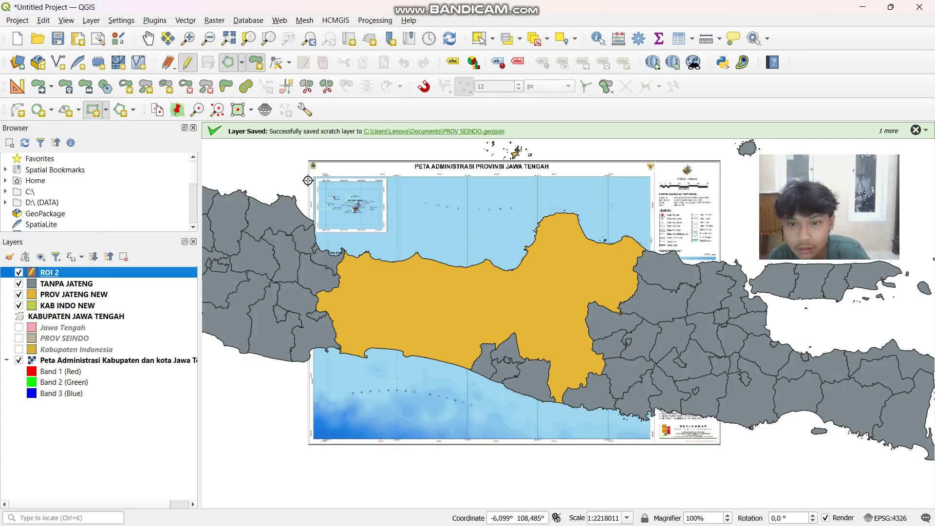
scroll(312, 179, "up", 3)
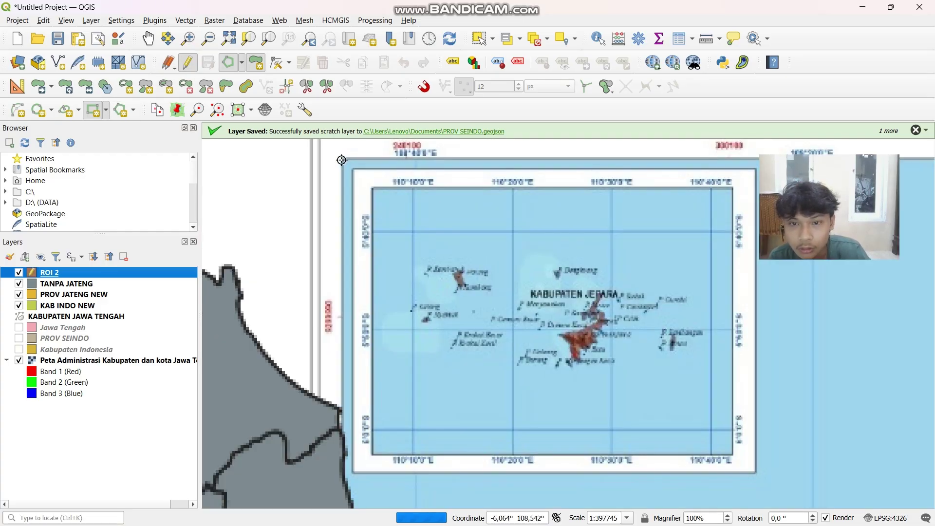
left_click(341, 160)
scroll(601, 371, "down", 6)
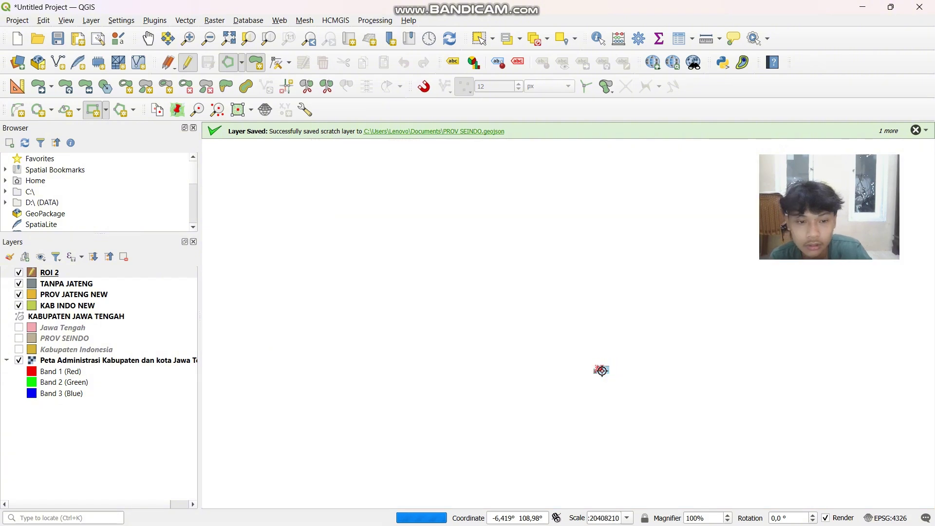
scroll(632, 387, "up", 2)
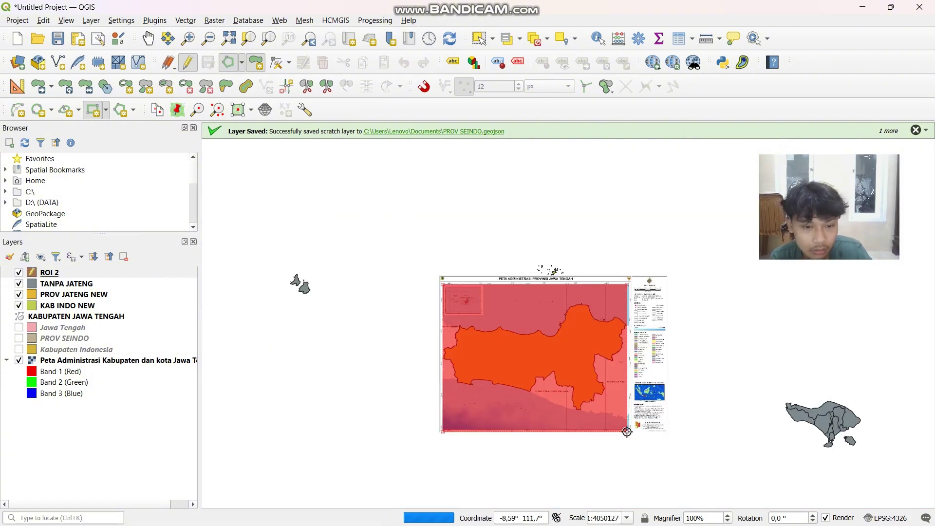
scroll(627, 432, "up", 6)
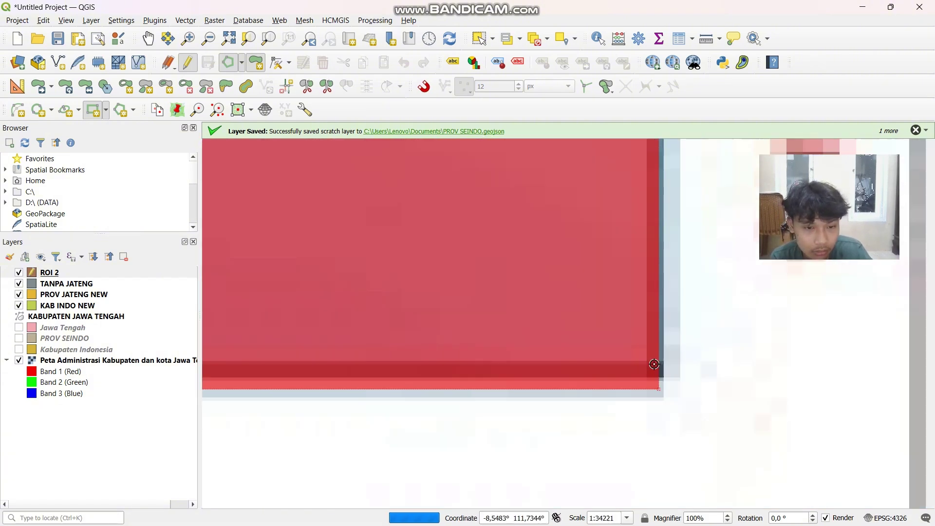
left_click(644, 363)
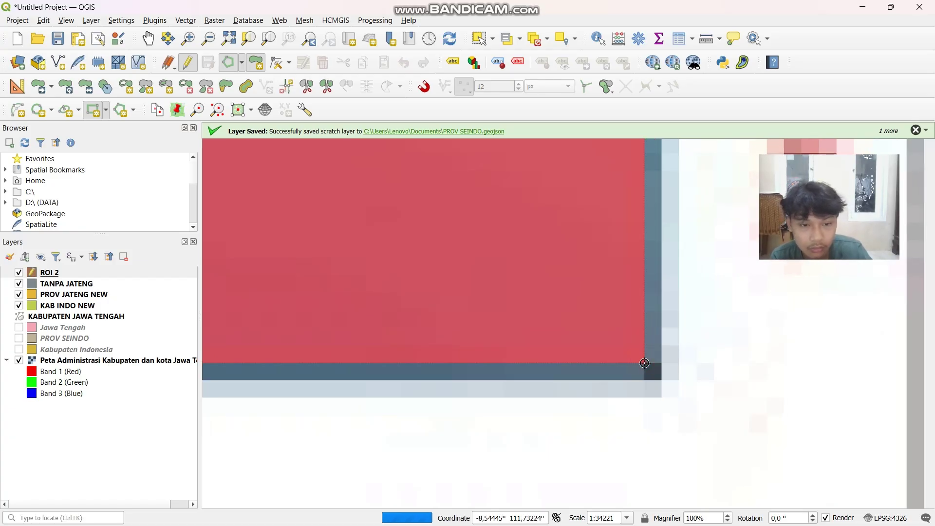
right_click(646, 364)
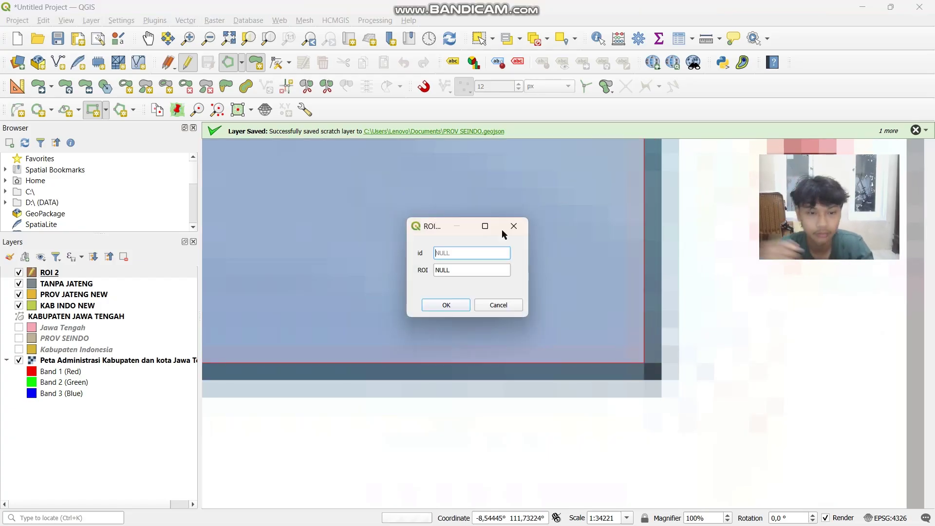
- Enter LAUT as the new rectangle's ROI attribute
left_click(472, 270)
key("ctrl+a")
type("L")
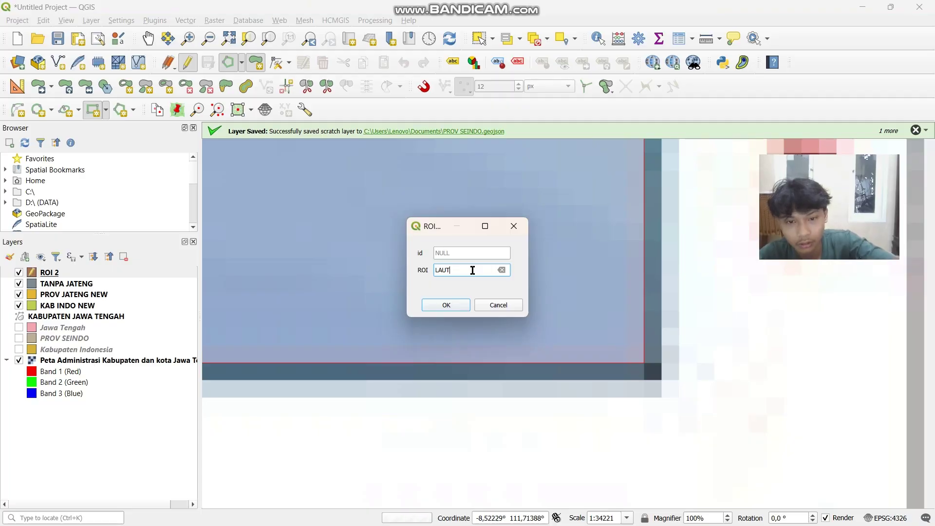
- Finish the rectangle feature in the ROI 2 layer with the ROI attribute LAUT
key("Return")
scroll(414, 233, "up", 2)
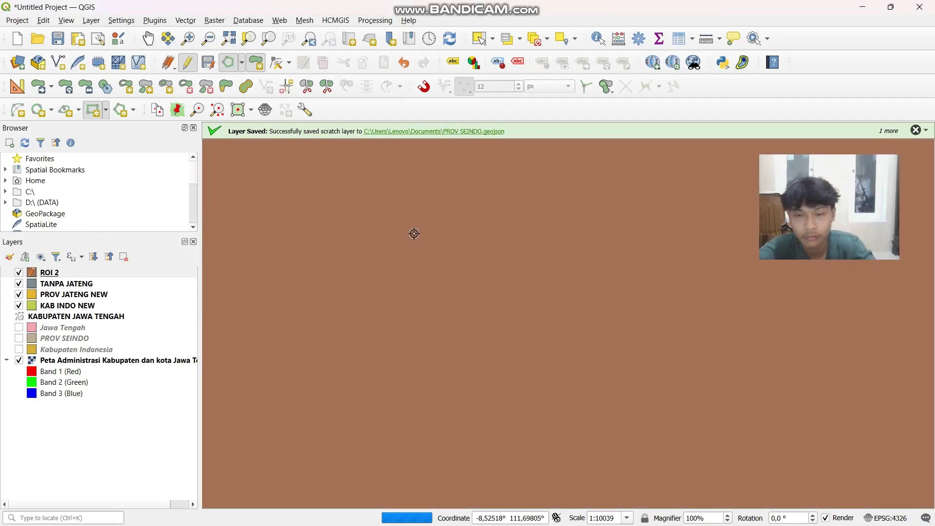
scroll(415, 234, "down", 7)
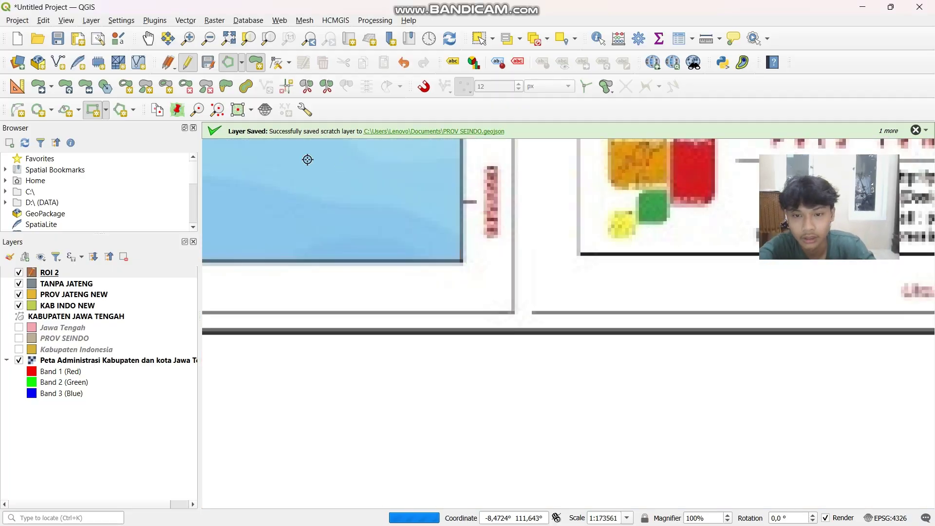
- Hide the TANPA JATENG layer so the ROI 2 rectangle lies over the remaining province and regency layers
left_click(149, 38)
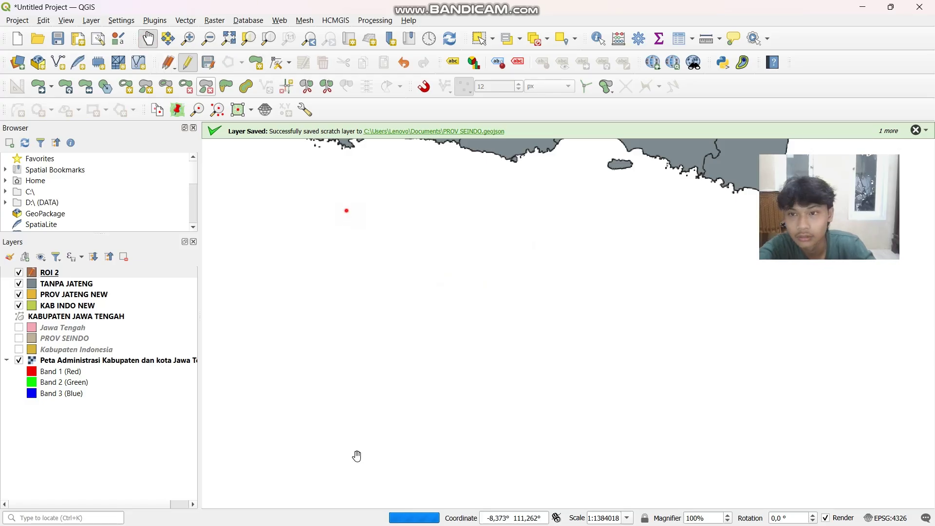
left_click_drag(312, 161, 373, 477)
left_click_drag(215, 256, 499, 343)
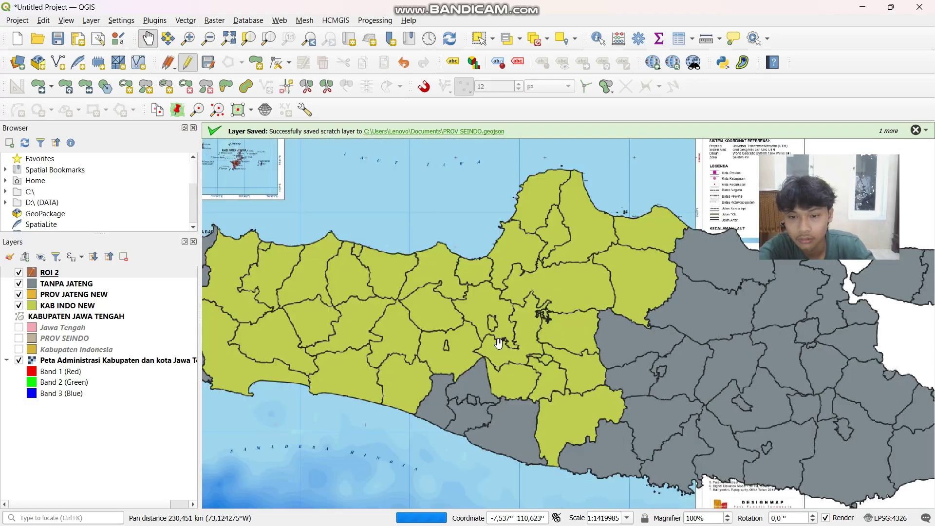
scroll(438, 307, "down", 1)
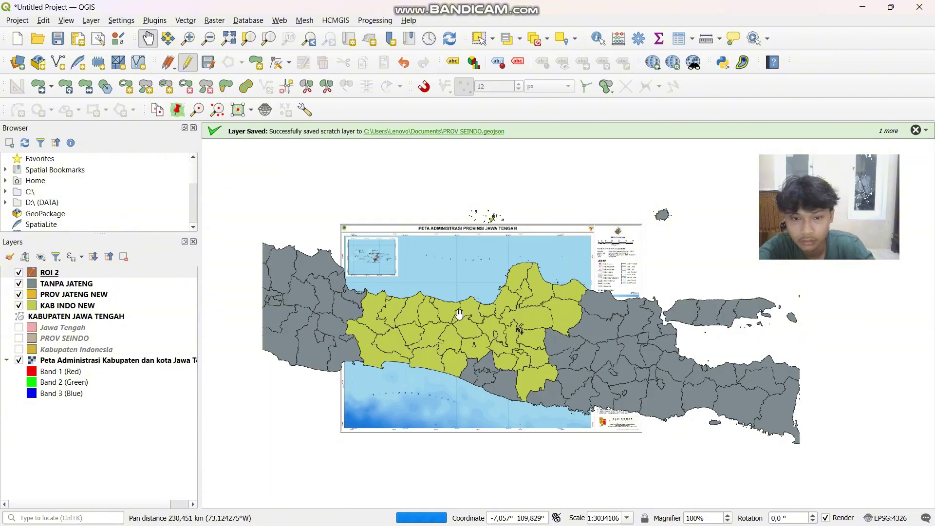
left_click_drag(427, 293, 442, 294)
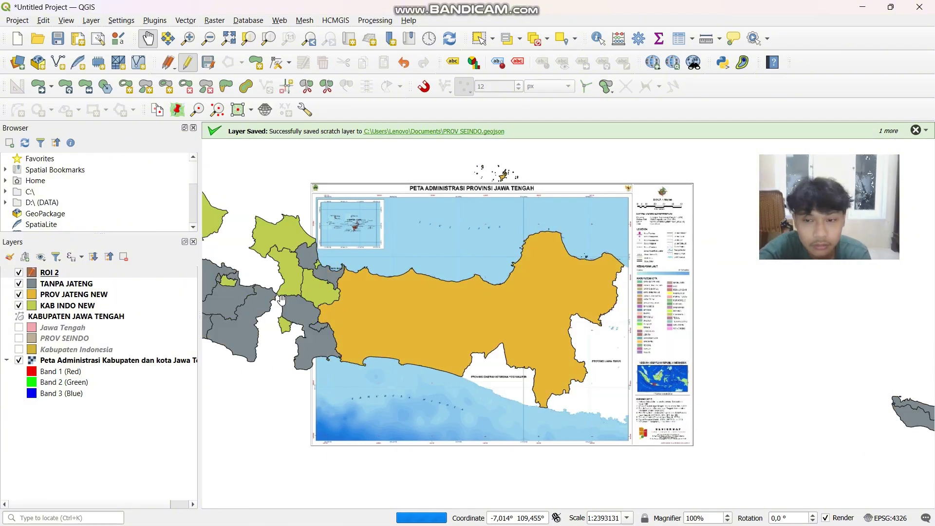
left_click_drag(398, 326, 382, 324)
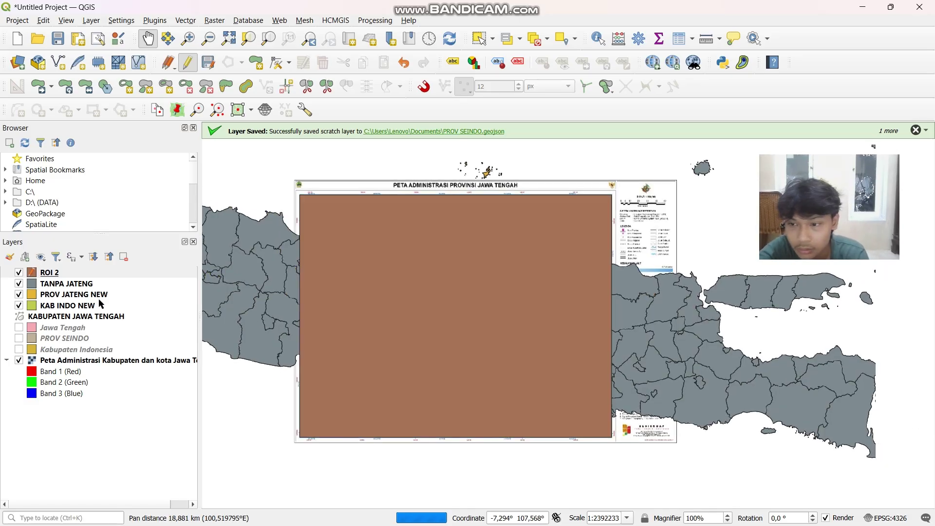
left_click(19, 283)
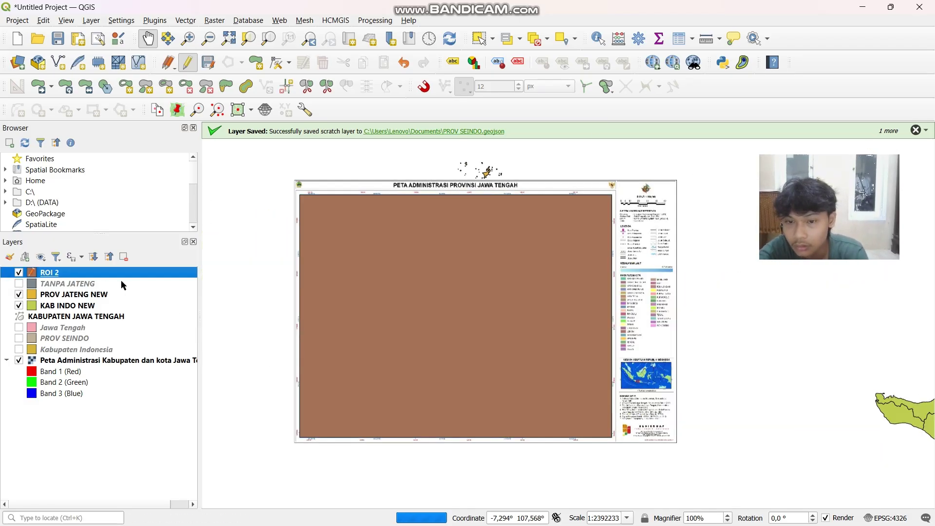
left_click_drag(339, 252, 333, 248)
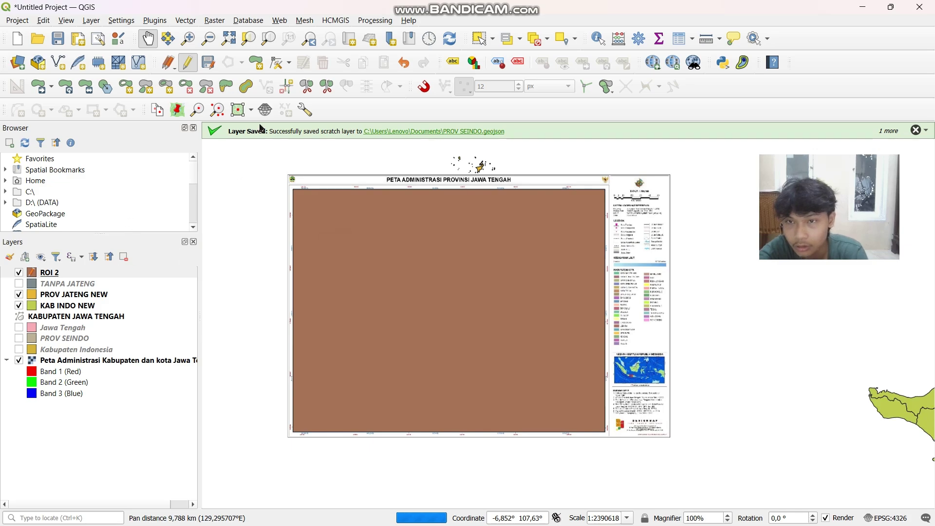
- Set up a Difference geoprocessing operation with ROI 2 as the input layer and KAB INDO NEW as the overlay layer
left_click(176, 24)
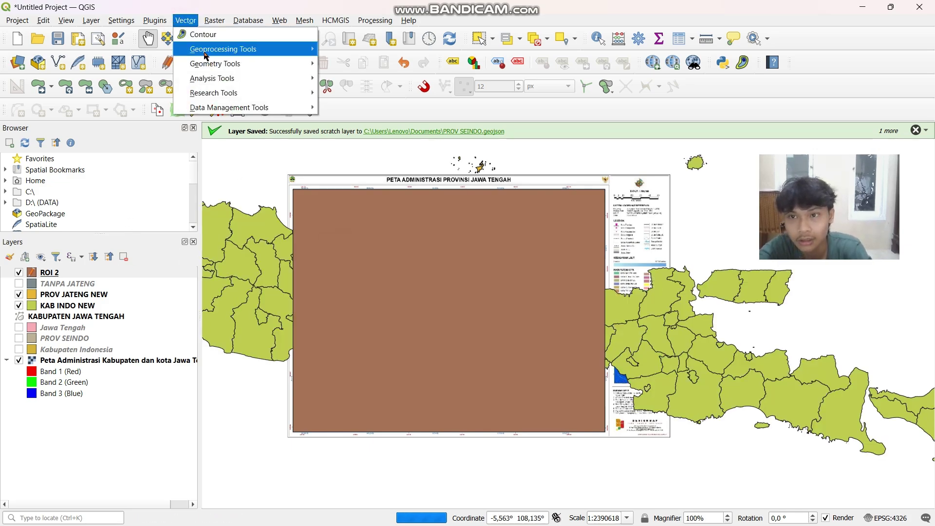
mouse_move(239, 49)
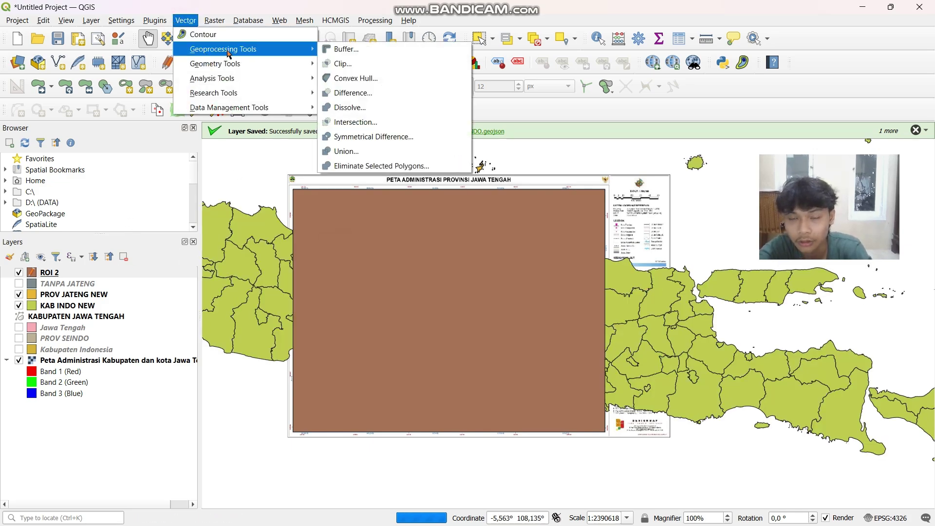
left_click(371, 93)
left_click(461, 207)
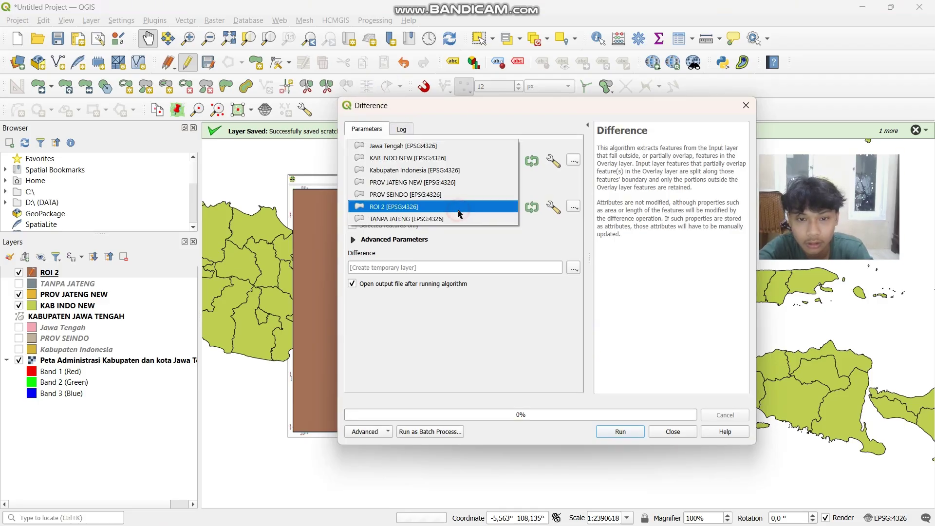
left_click(452, 160)
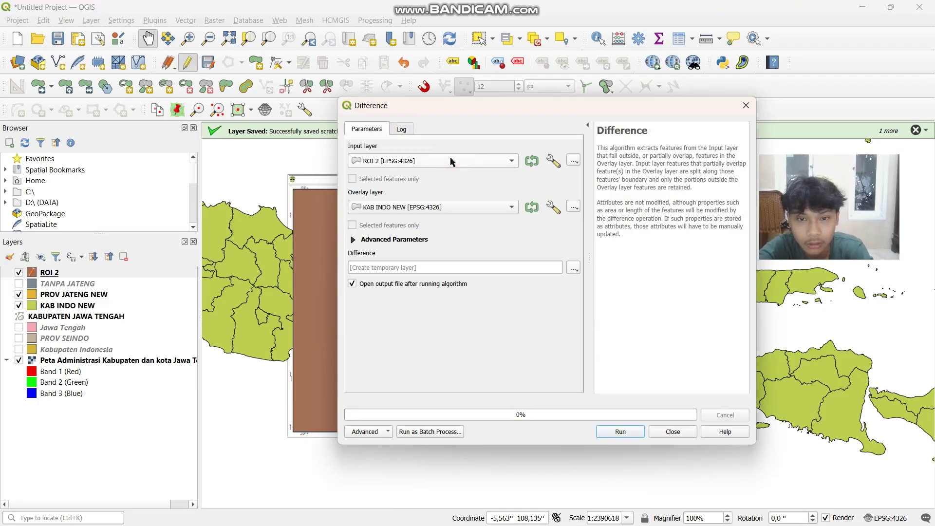
- Set the Difference output to LAUT 2.geojson in the Pertemuan 5 SIG 2026 folder, replacing the existing file
left_click(574, 269)
left_click(582, 296)
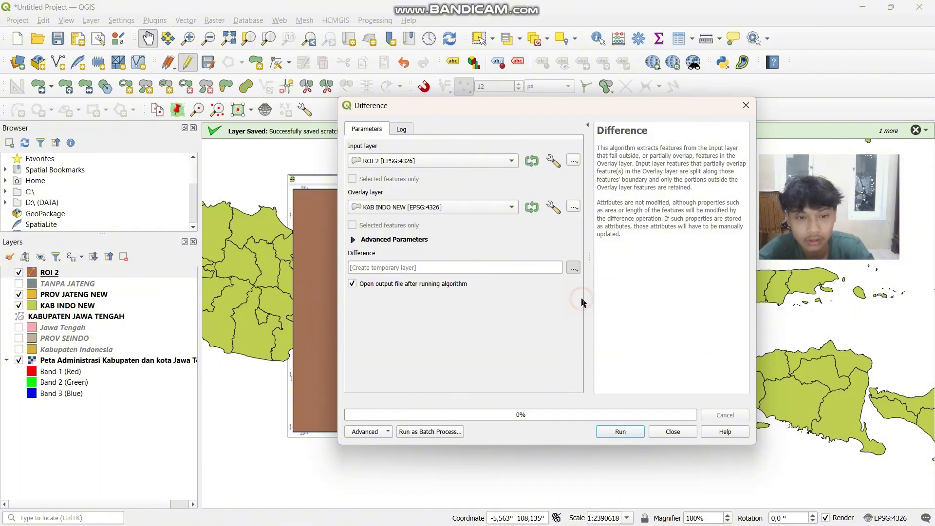
type("LAUT 2")
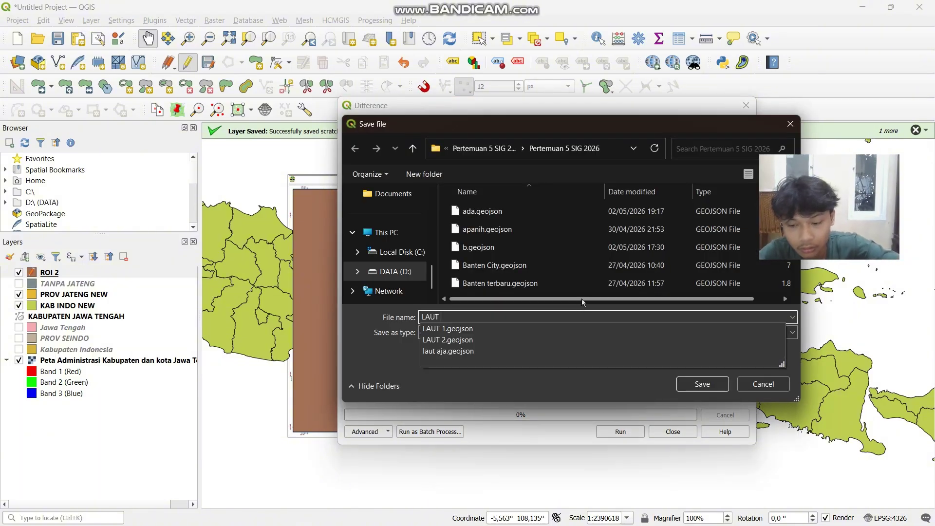
left_click(702, 384)
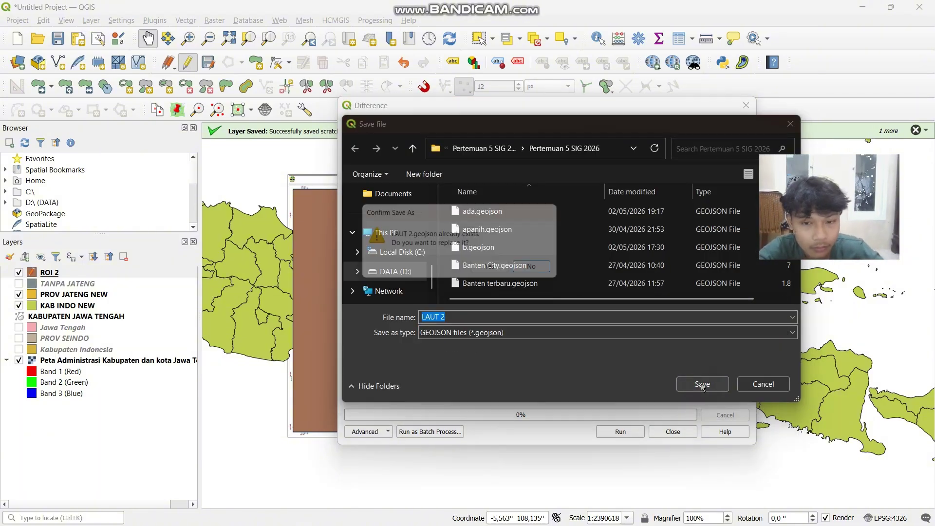
left_click(503, 269)
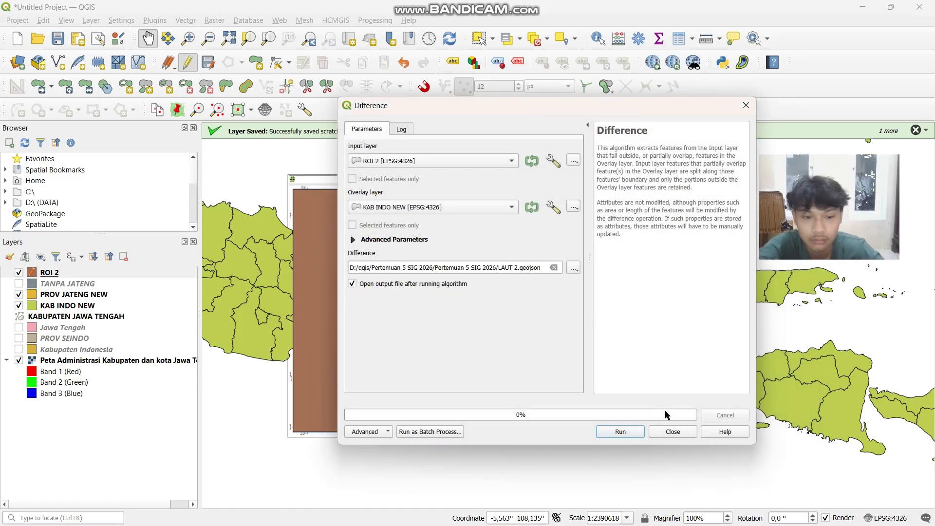
- Run the Difference operation to create the LAUT 2 layer and close its dialog
left_click(620, 431)
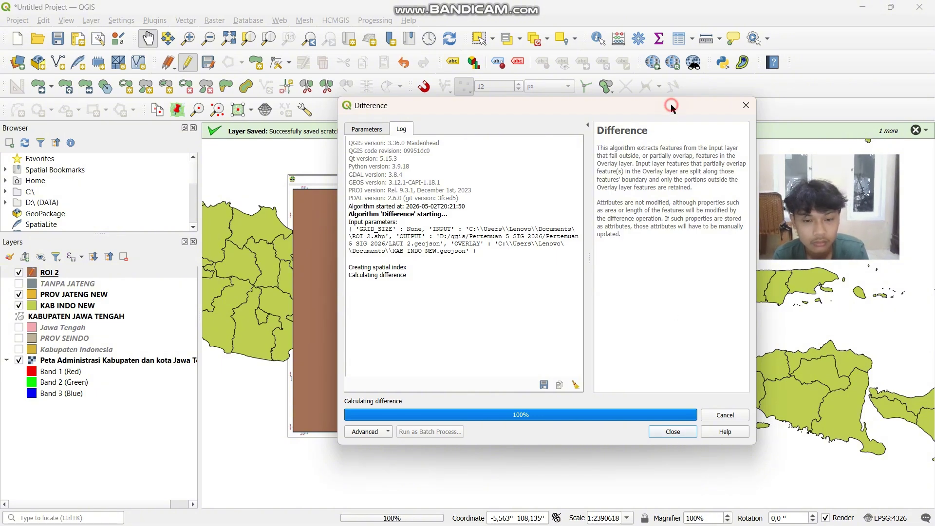
left_click_drag(670, 105, 639, 111)
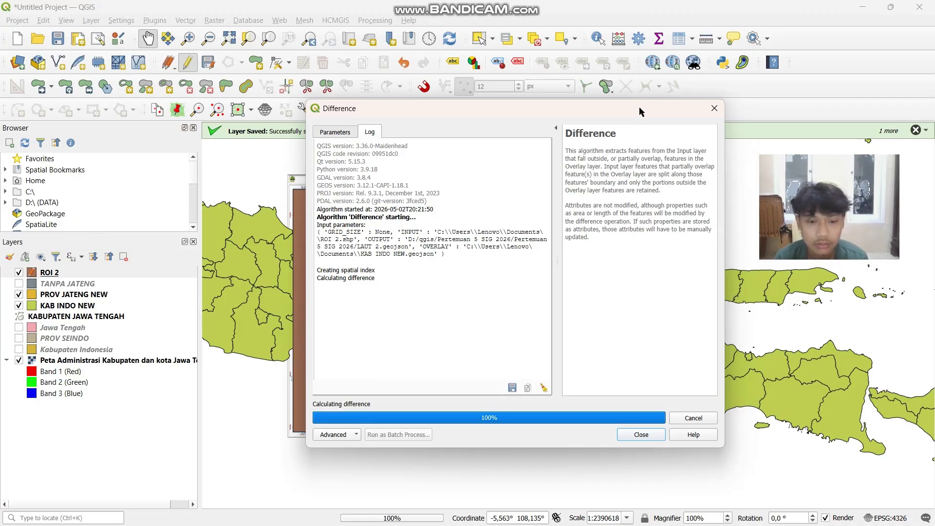
left_click(638, 435)
left_click_drag(496, 328, 511, 327)
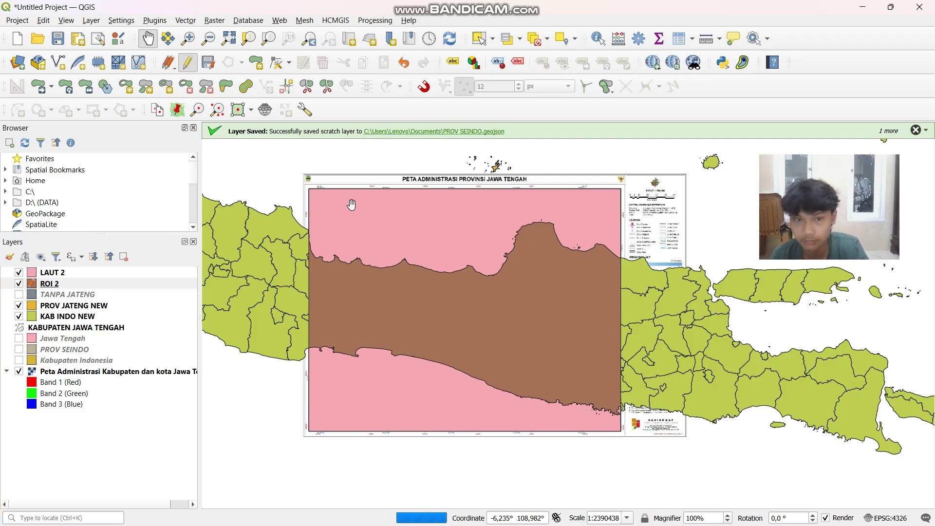
- Change the LAUT 2 layer's fill colour to a bright sky blue
left_click(173, 283)
right_click(170, 272)
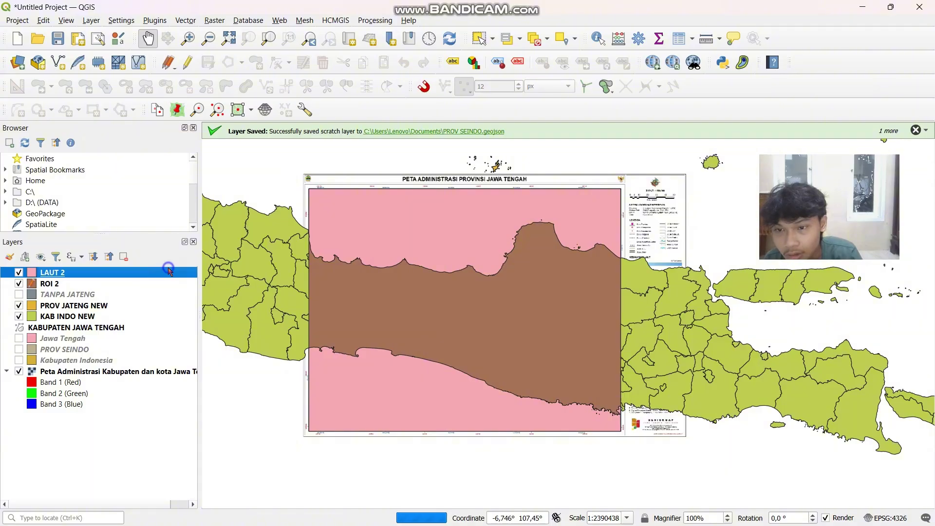
mouse_move(213, 276)
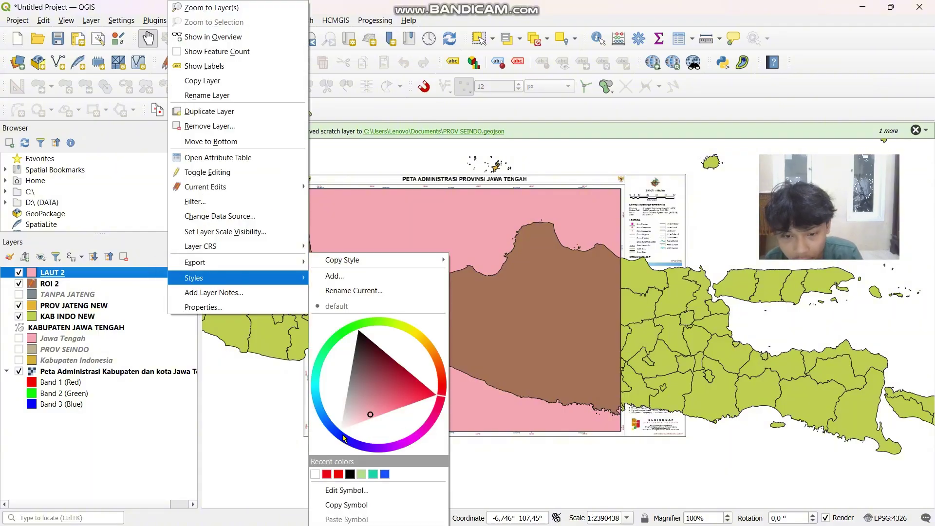
mouse_move(343, 438)
left_mouse_down()
mouse_move(336, 409)
mouse_move(345, 387)
mouse_move(317, 401)
left_mouse_up()
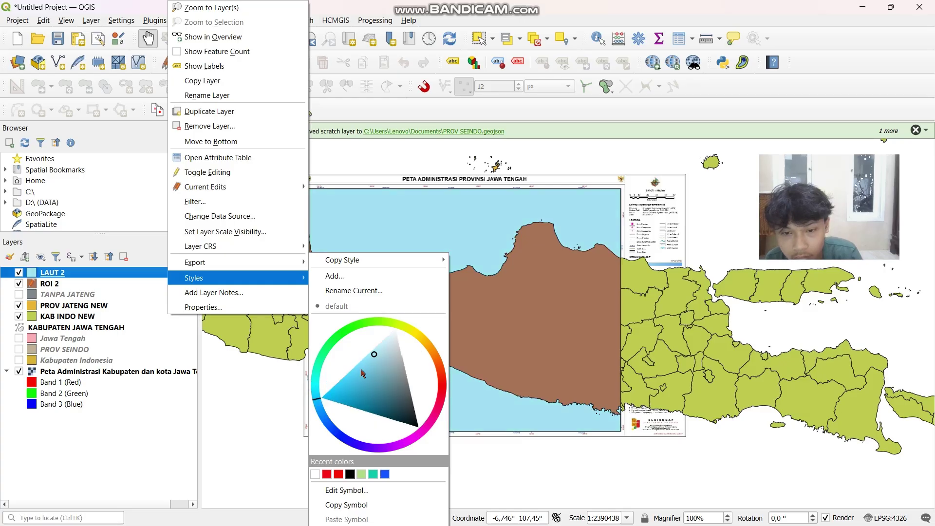
left_click_drag(362, 374, 339, 386)
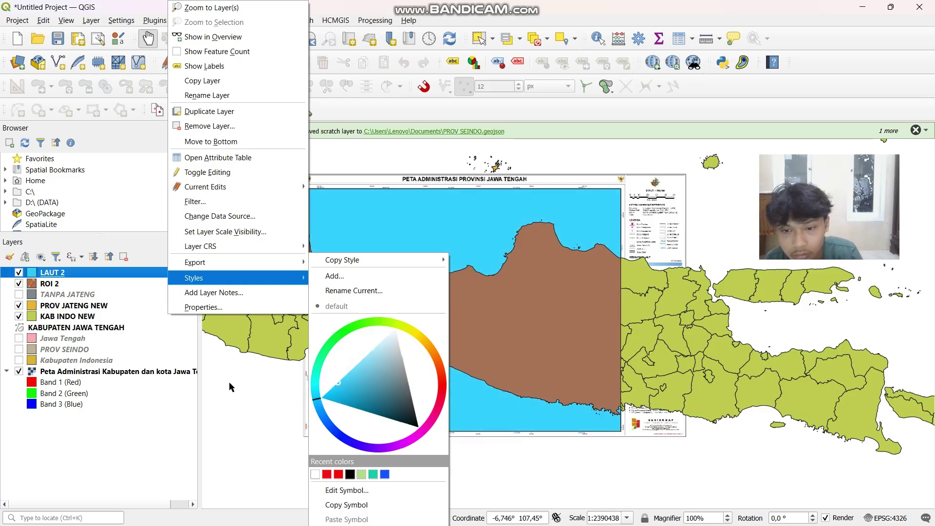
left_click_drag(229, 384, 257, 412)
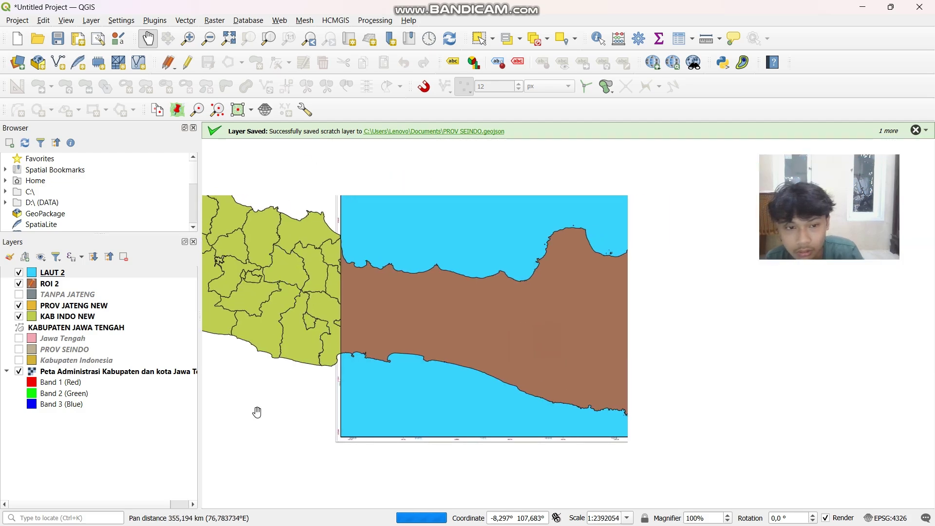
- Hide the ROI 2 layer beneath the sea polygon
left_click_drag(372, 289, 355, 292)
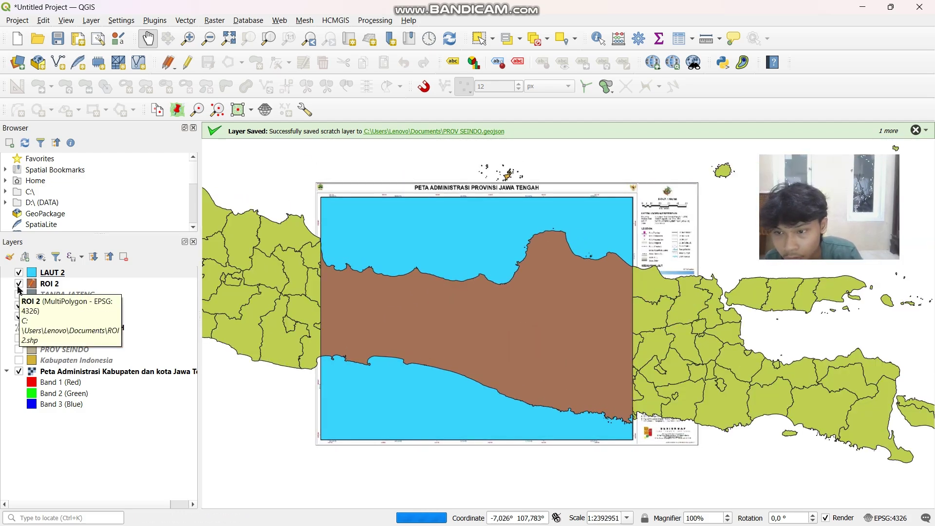
left_click(19, 286)
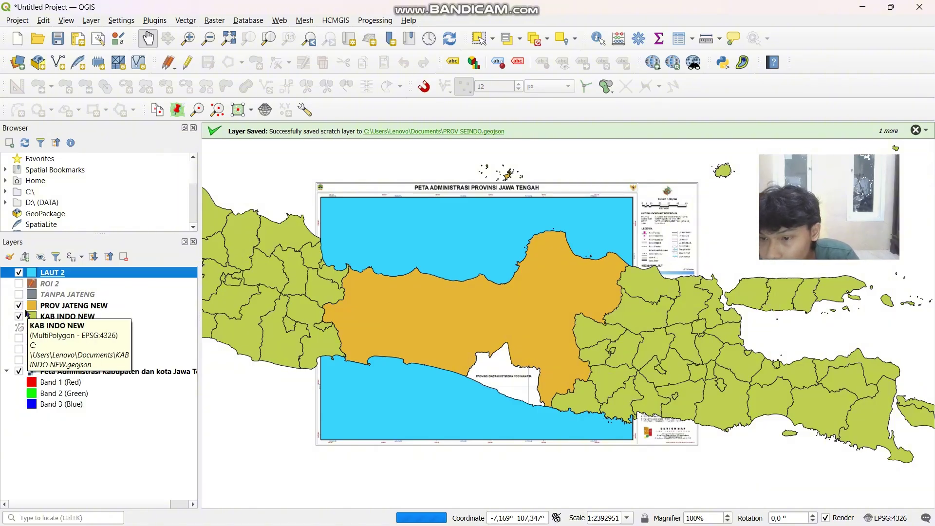
- Check the map with KAB INDO NEW and PROV JATENG NEW each switched off in turn, restoring both
left_click(20, 316)
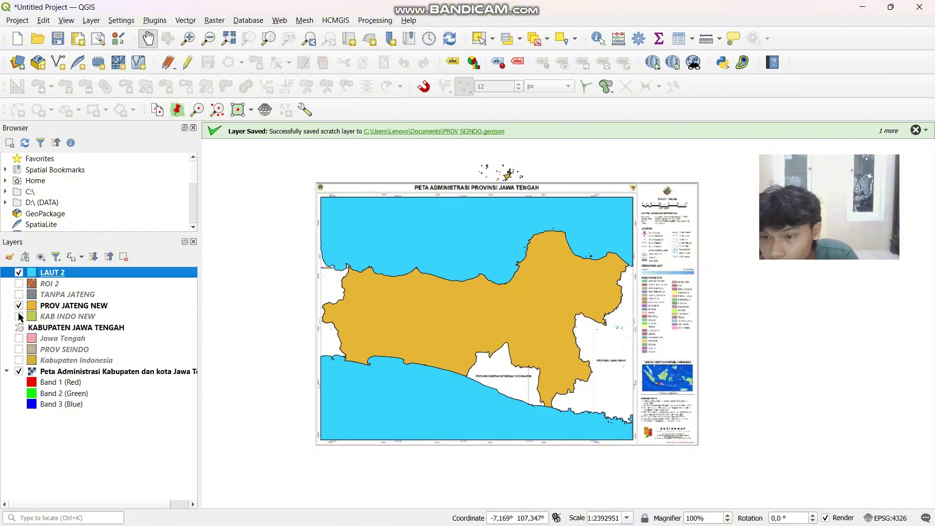
left_click_drag(288, 307, 264, 299)
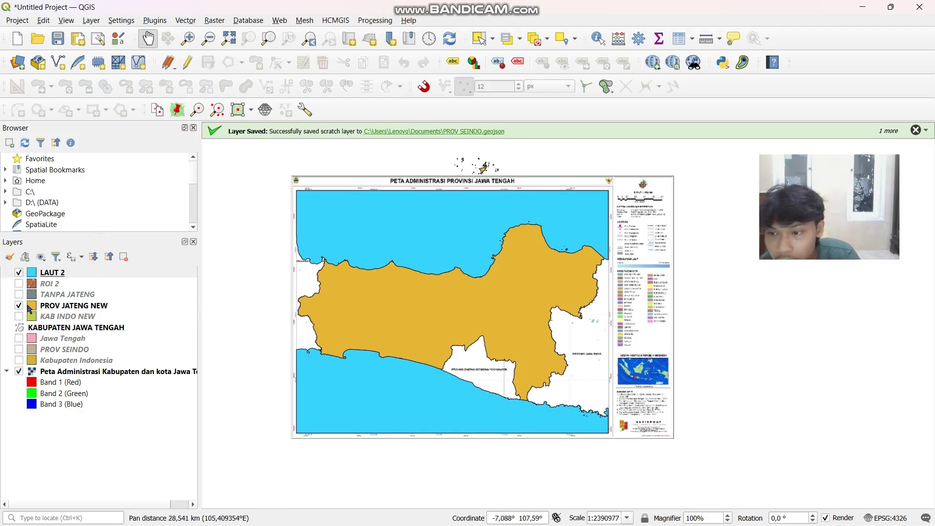
left_click(20, 316)
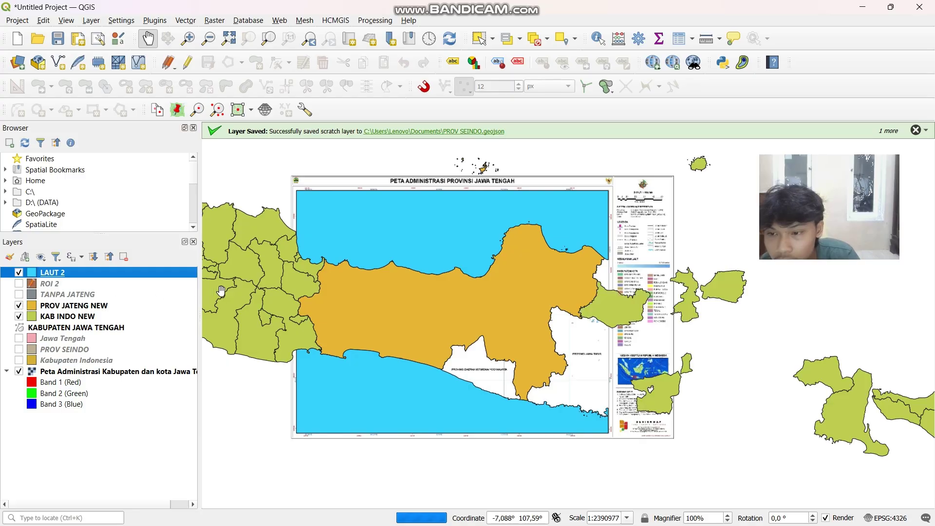
left_click_drag(229, 307, 206, 300)
left_click(19, 305)
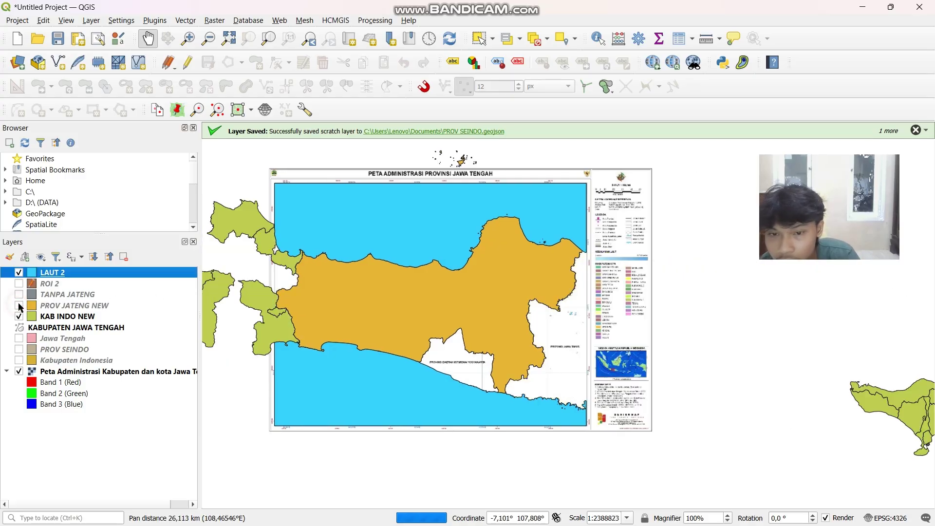
left_click(20, 306)
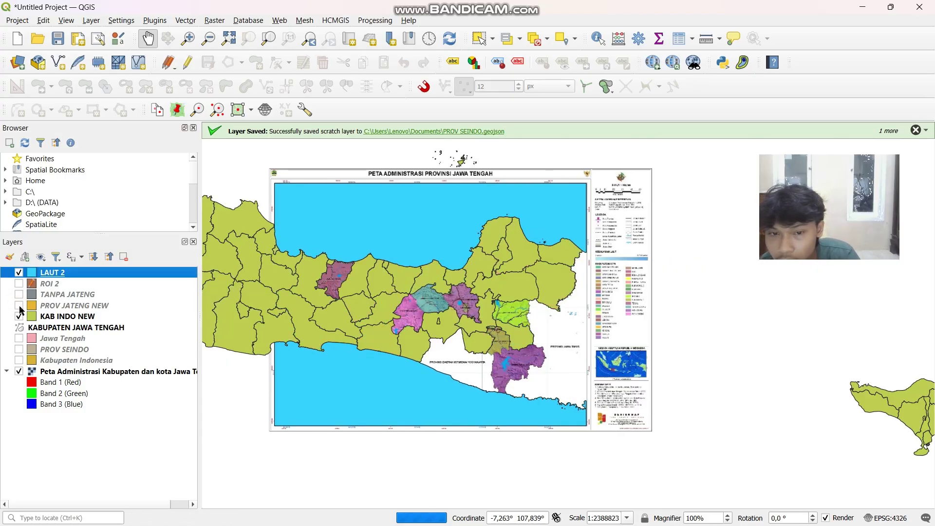
- Make PROV JATENG NEW the active layer
left_click(53, 310)
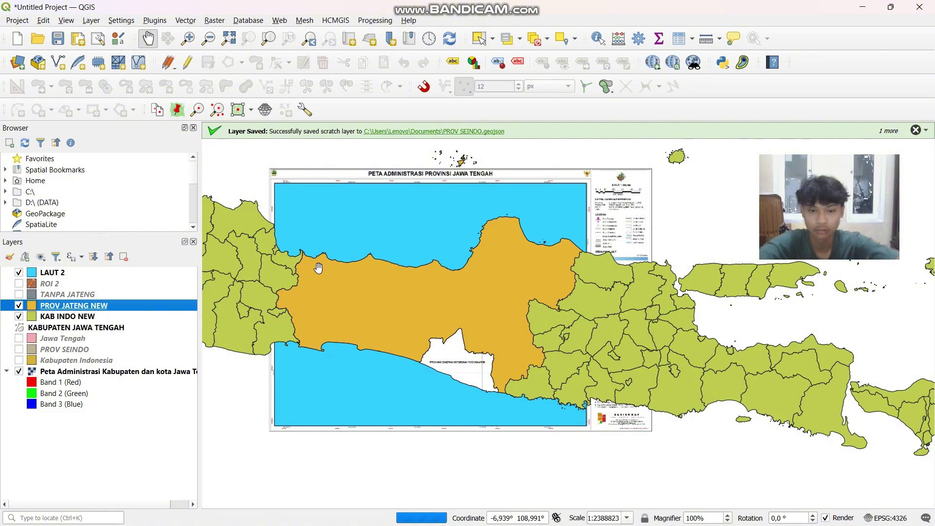
left_click_drag(401, 291, 405, 297)
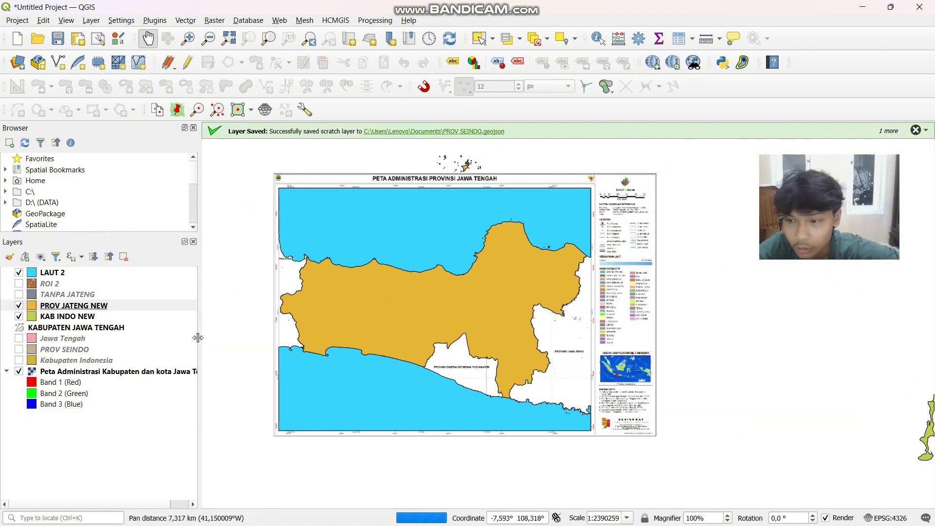
left_click(137, 307)
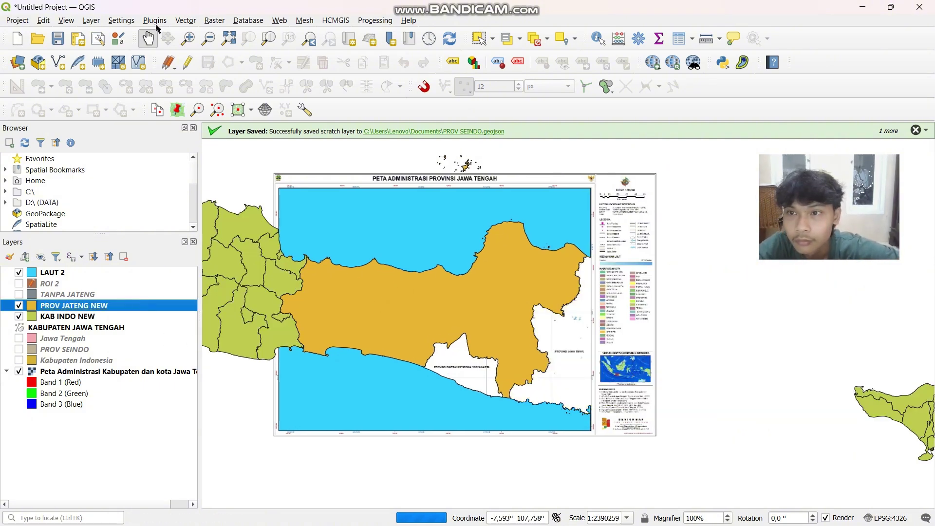
- Set up a Clip operation with KAB INDO NEW as the input layer and PROV JATENG NEW as the overlay
left_click(179, 22)
mouse_move(213, 50)
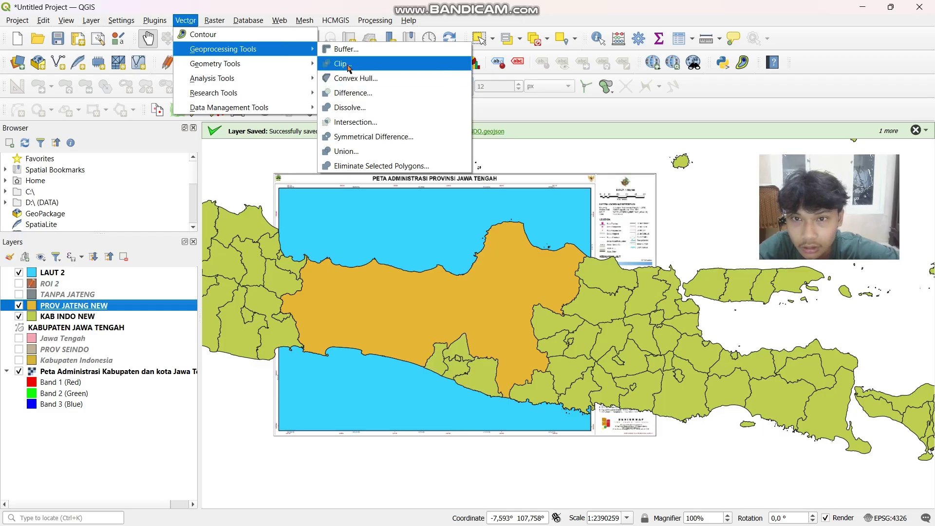
left_click(349, 66)
left_click(408, 164)
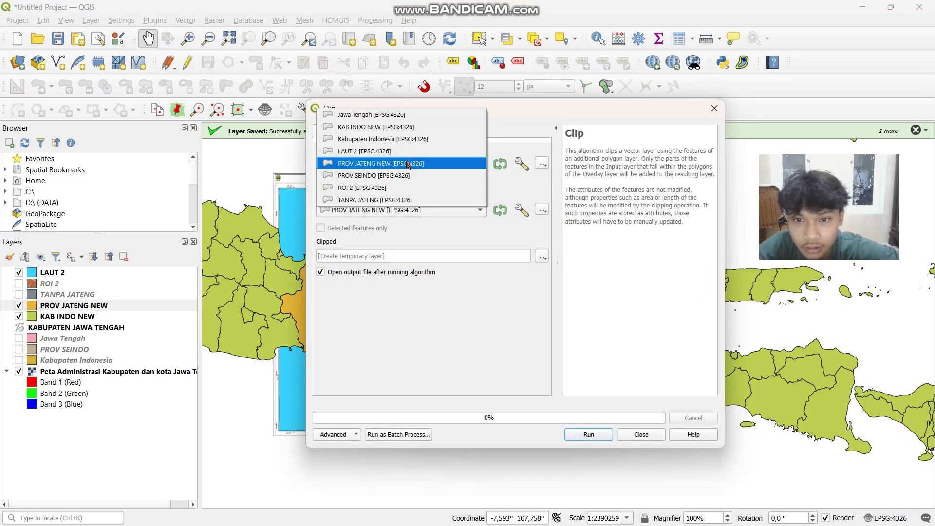
left_click(404, 128)
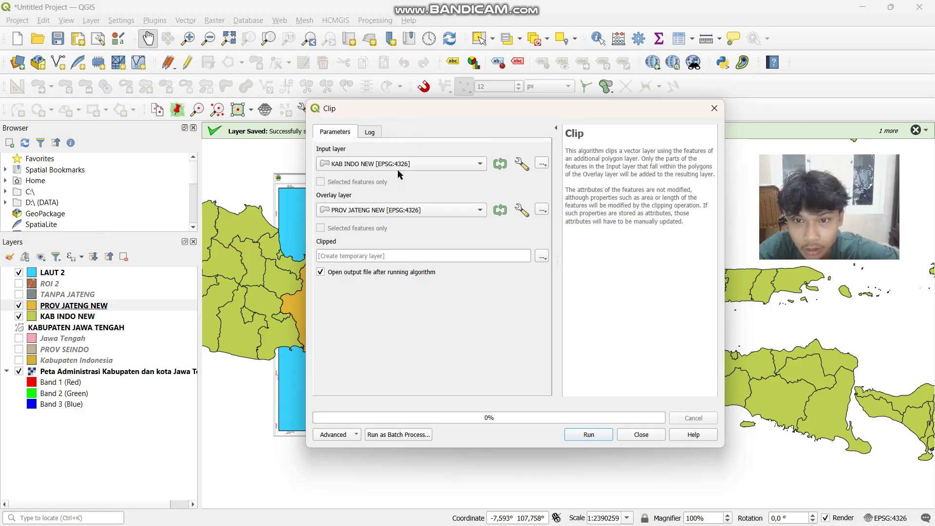
left_click(392, 214)
left_click(393, 210)
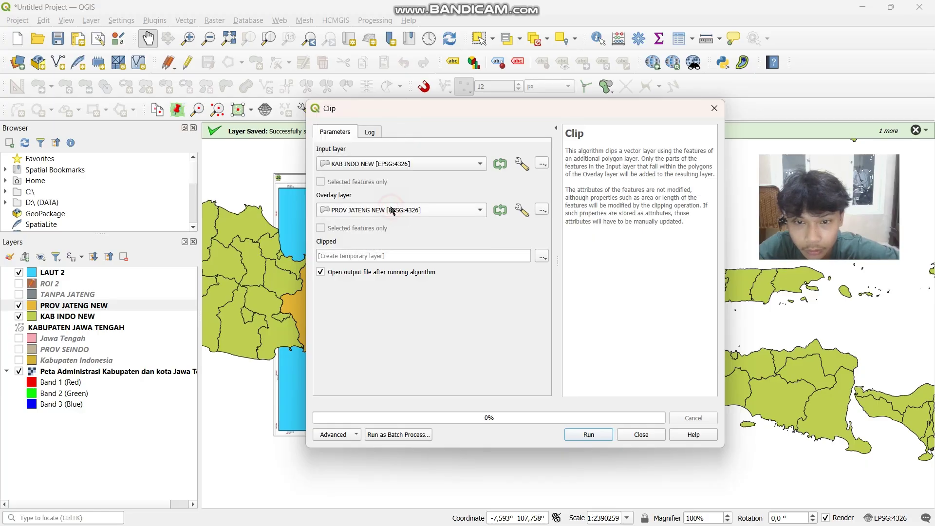
- Save the clip output as the GeoJSON file KAB JATENG in the Pertemuan 5 SIG 2026 folder and run the clip
left_click(542, 258)
left_click(551, 286)
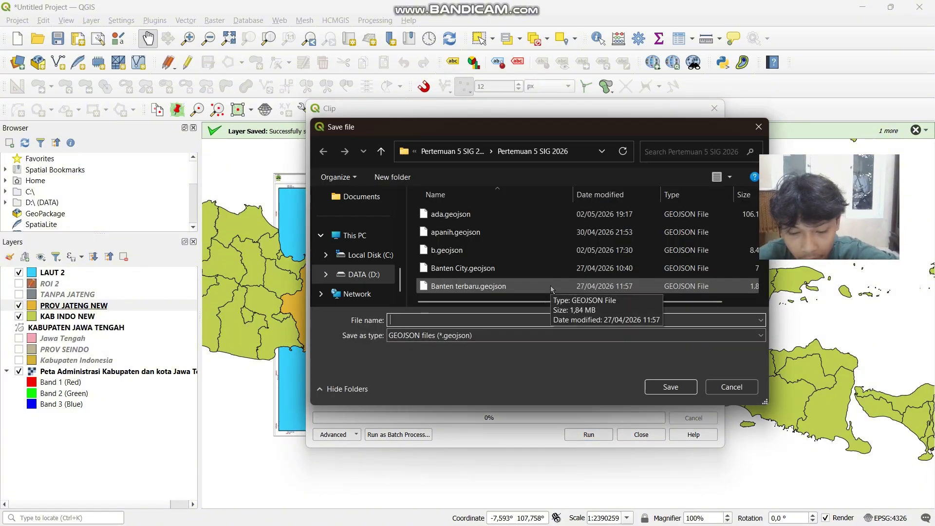
type("KAB JATENG")
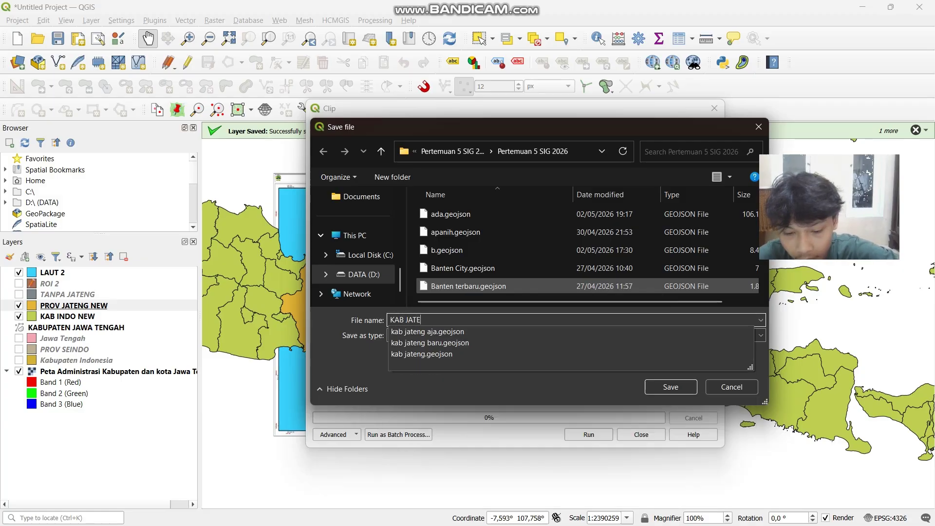
left_click(694, 384)
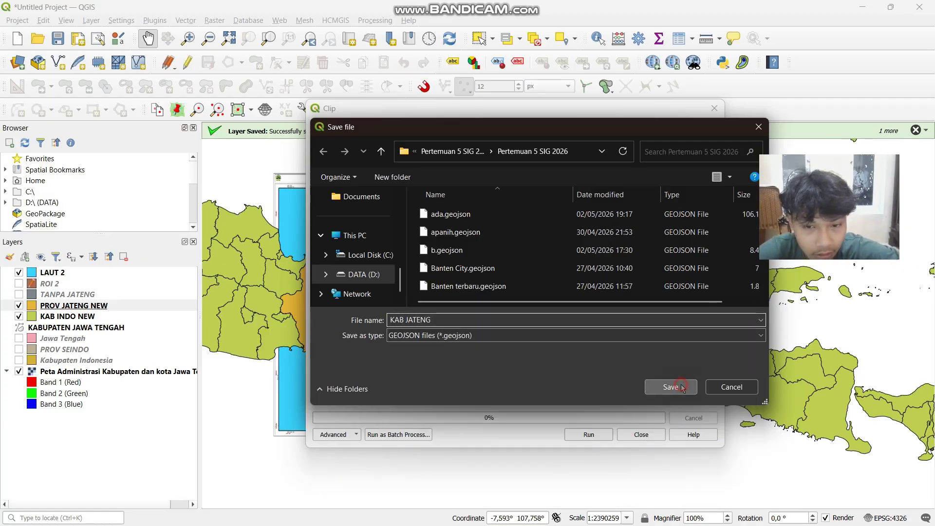
left_click(496, 270)
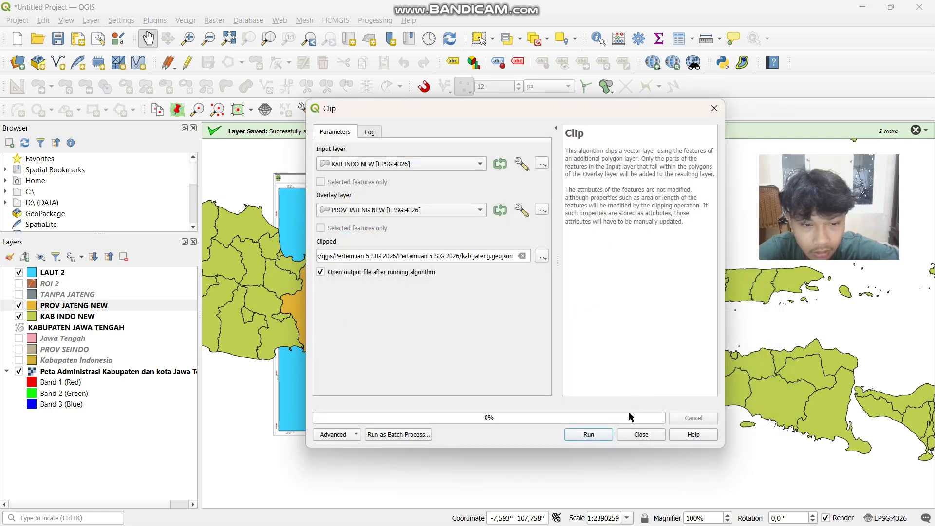
left_click(588, 434)
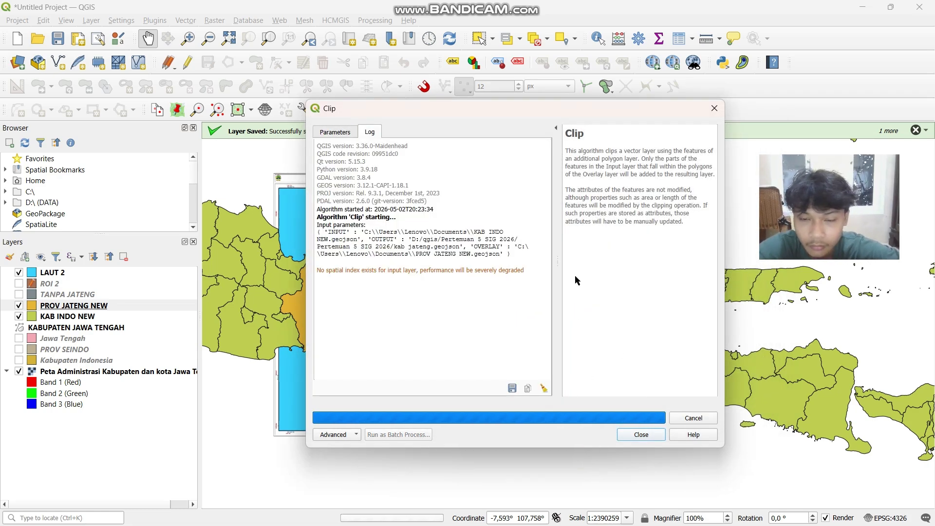
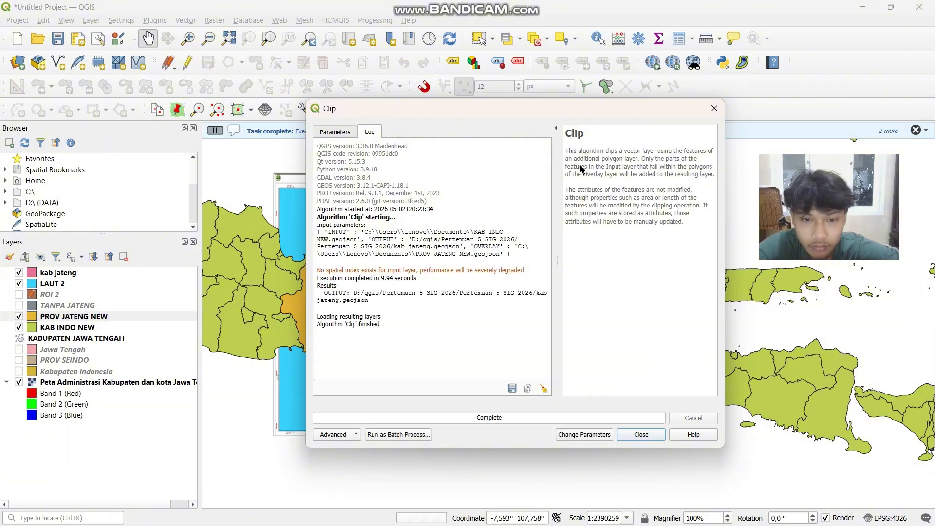
left_click(641, 434)
- Make the clipped kab jateng layer active and open its symbology settings
left_click_drag(517, 322, 542, 330)
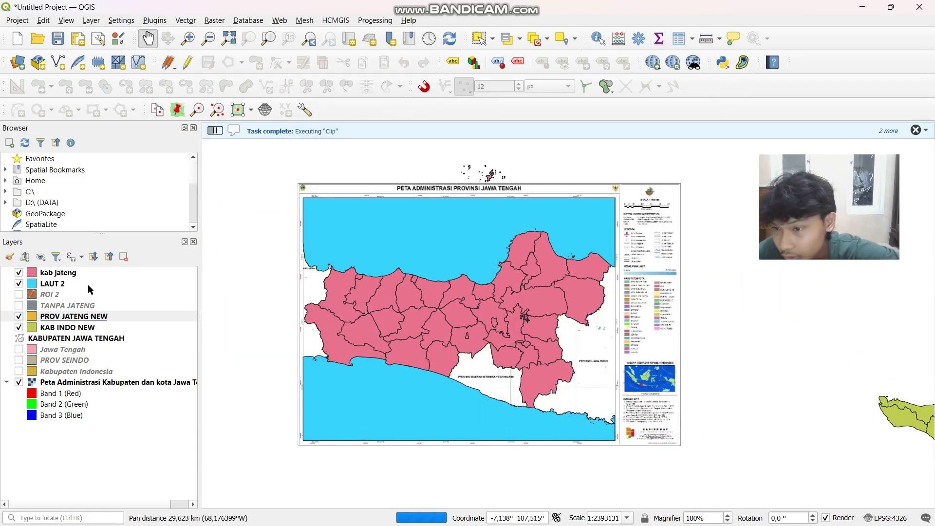
left_click(58, 273)
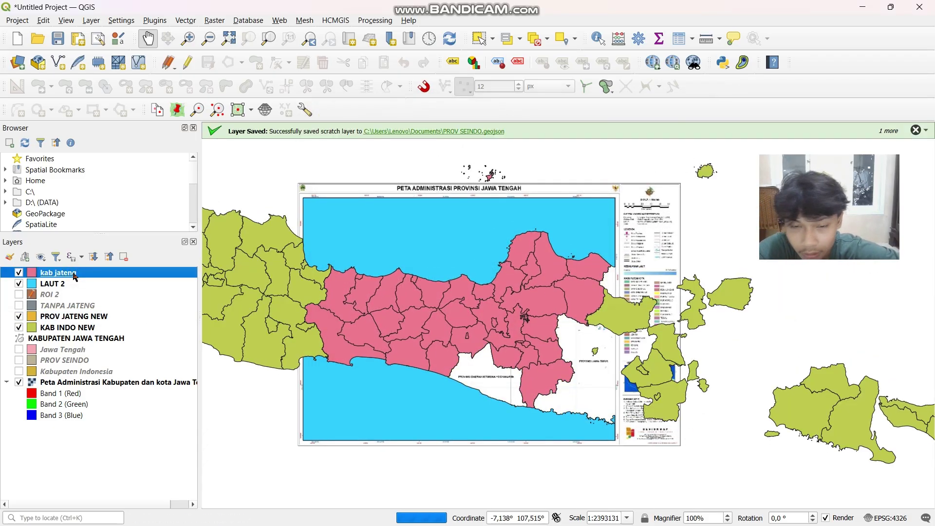
left_click_drag(497, 325, 476, 326)
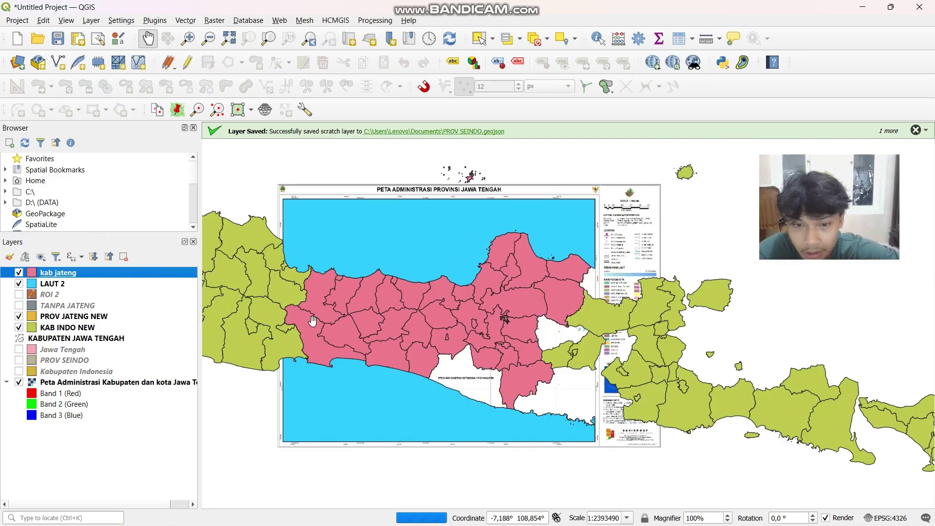
right_click(70, 275)
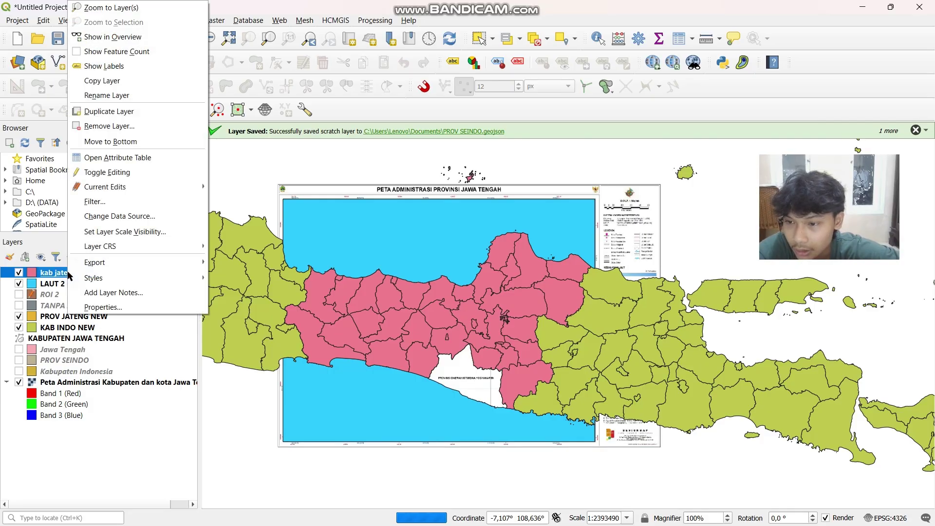
mouse_move(103, 264)
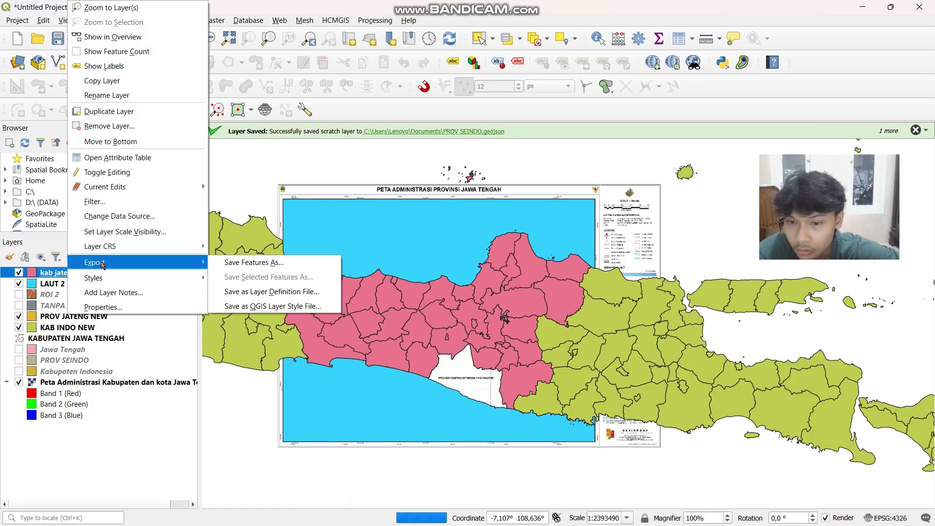
left_click(142, 309)
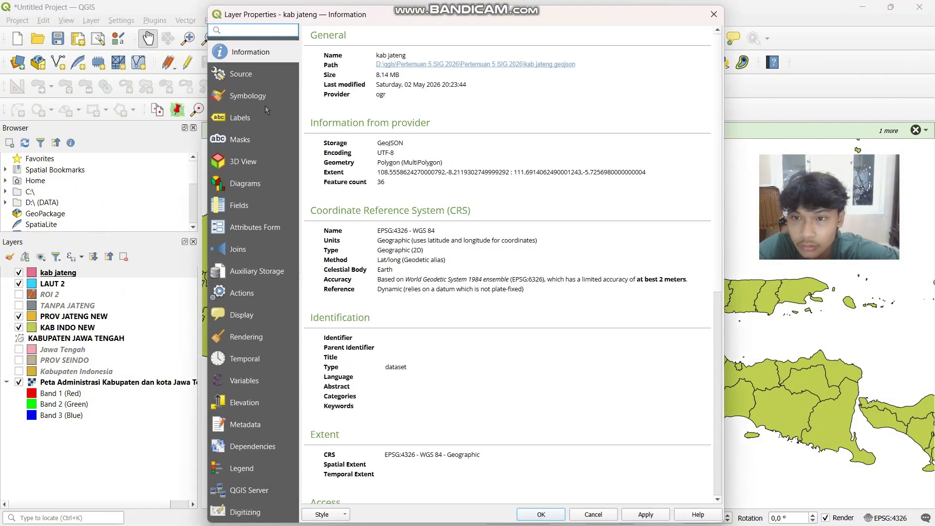
left_click(264, 98)
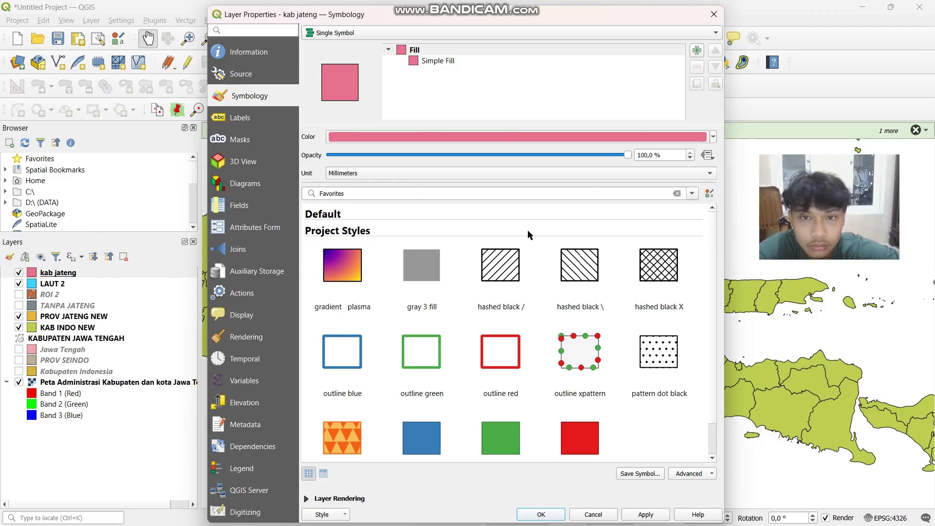
scroll(530, 235, "down", 1)
scroll(522, 260, "up", 1)
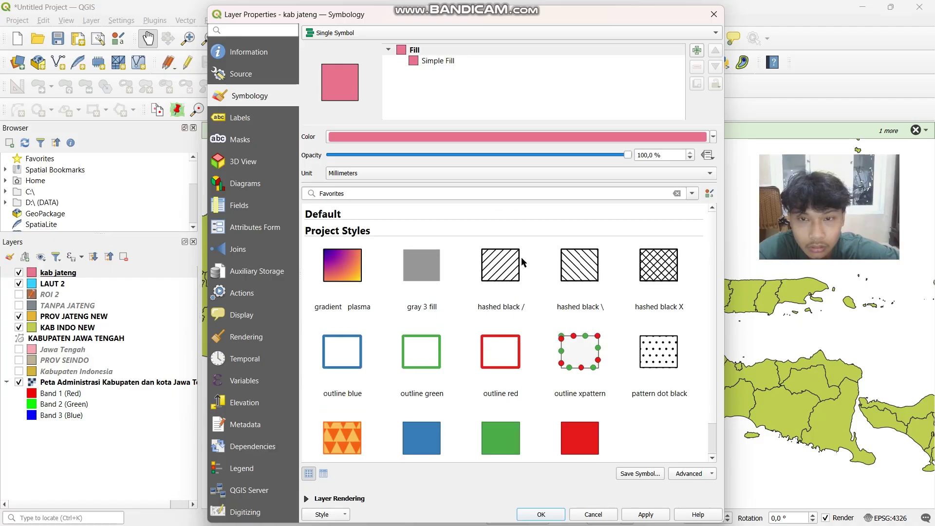
left_click(420, 61)
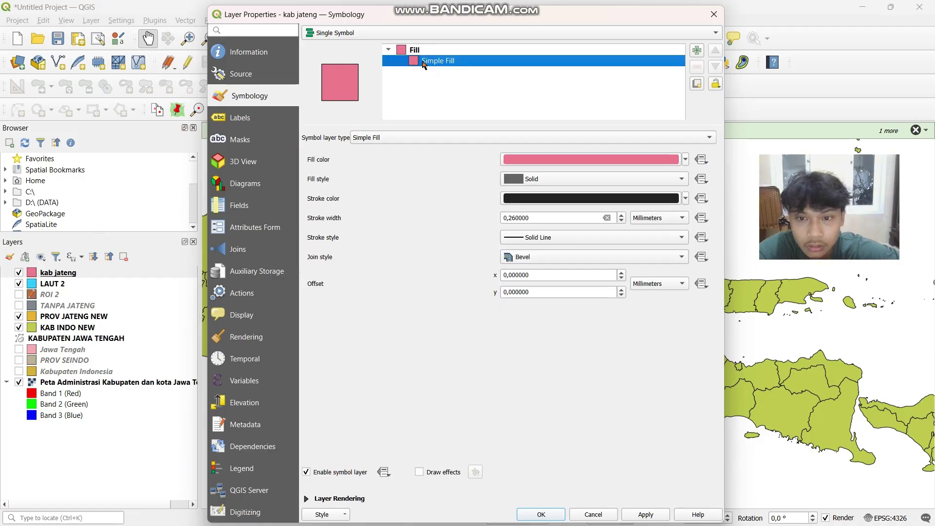
left_click(524, 158)
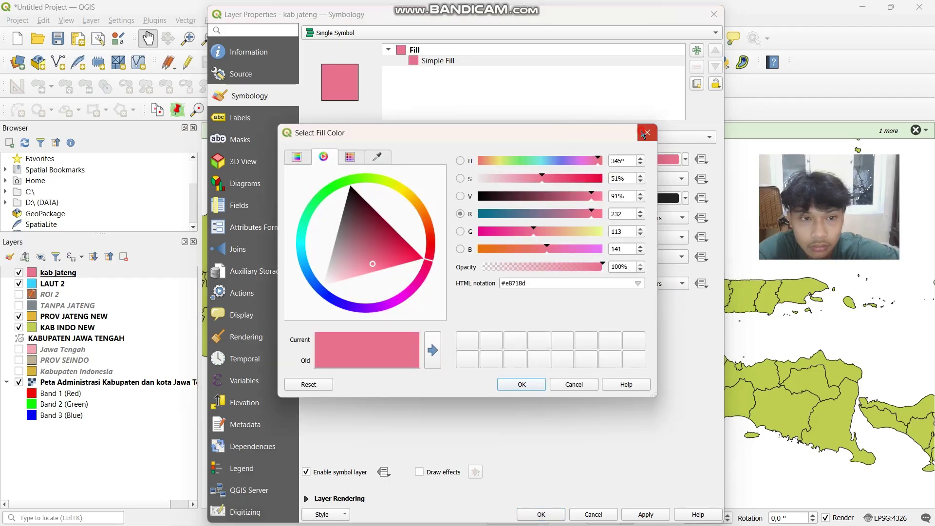
left_click(647, 133)
left_click(448, 61)
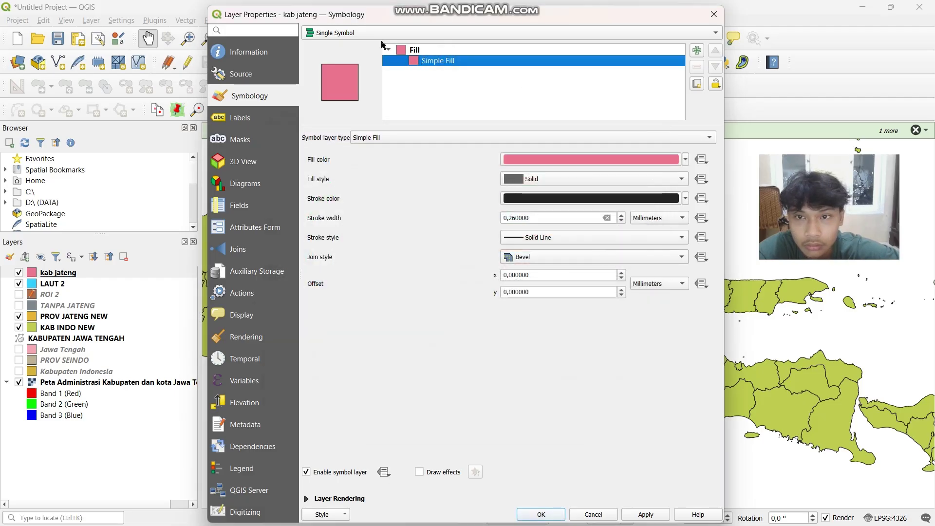
- Switch the kab jateng layer's symbology from Single Symbol to Categorized, classify it without a value field and apply
left_click(379, 35)
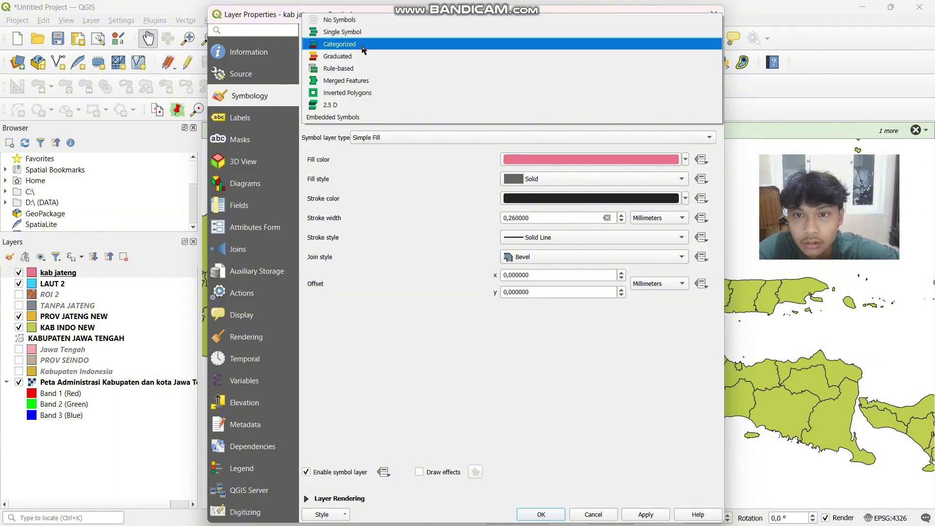
left_click(362, 48)
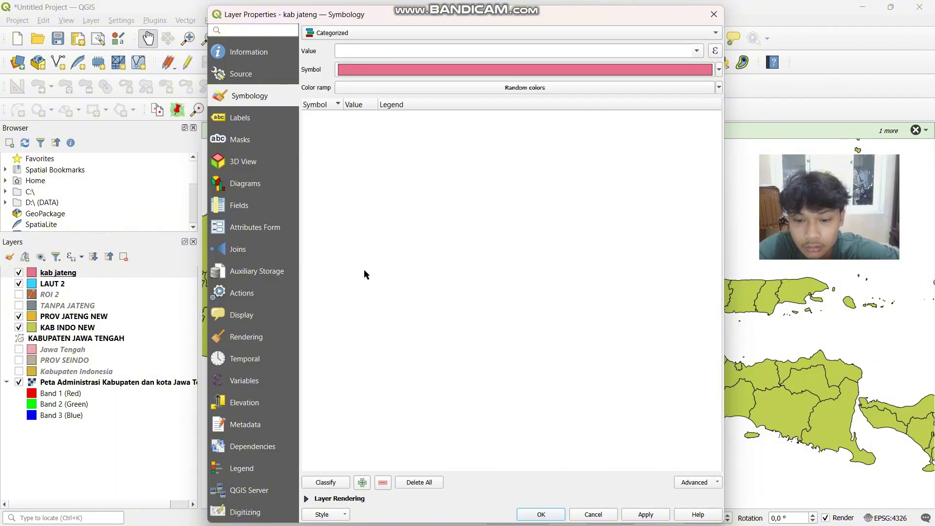
left_click(335, 108)
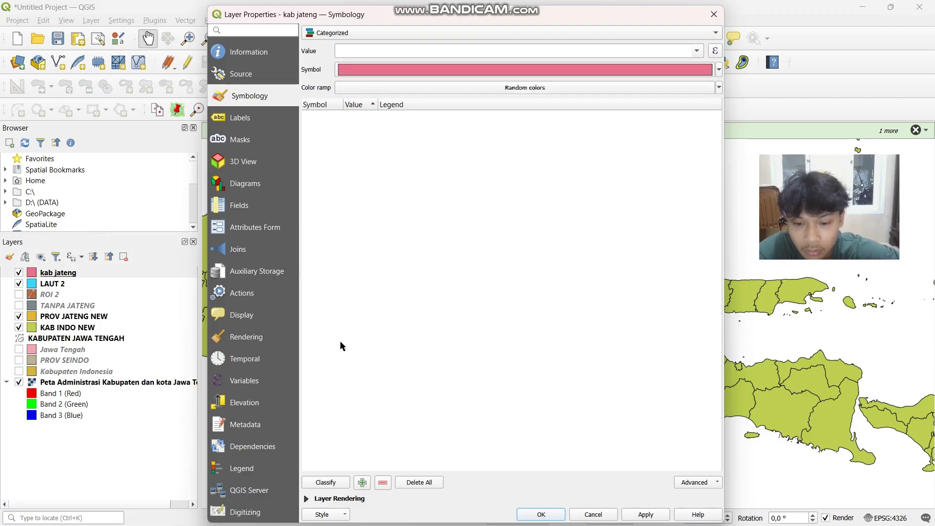
left_click(341, 484)
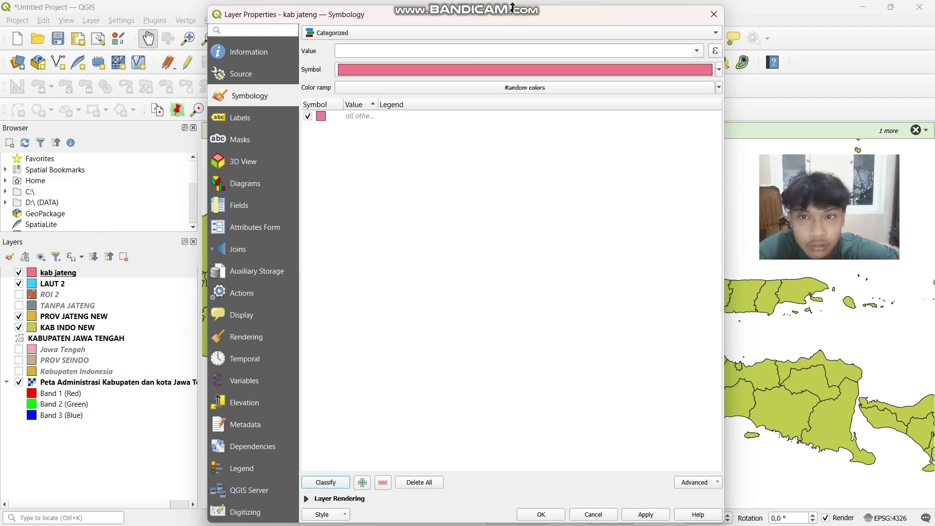
left_click_drag(511, 20, 519, 23)
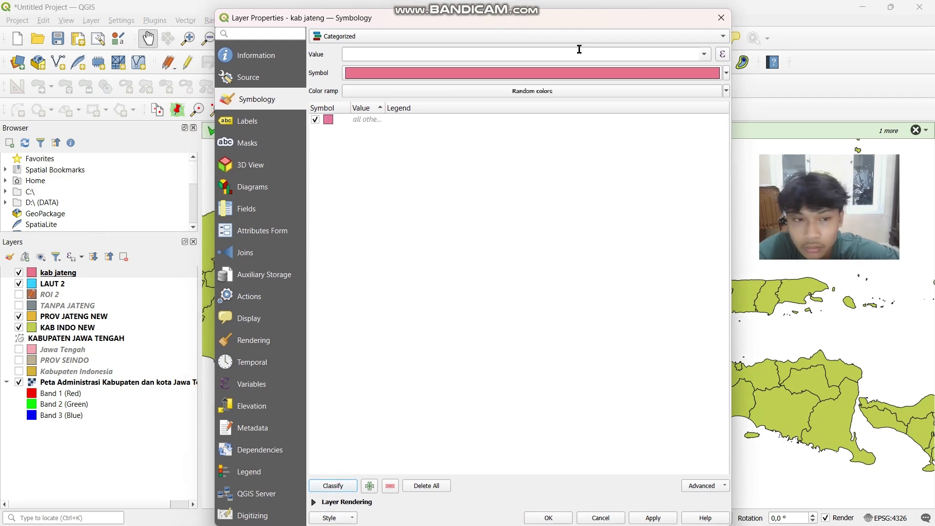
left_click(655, 519)
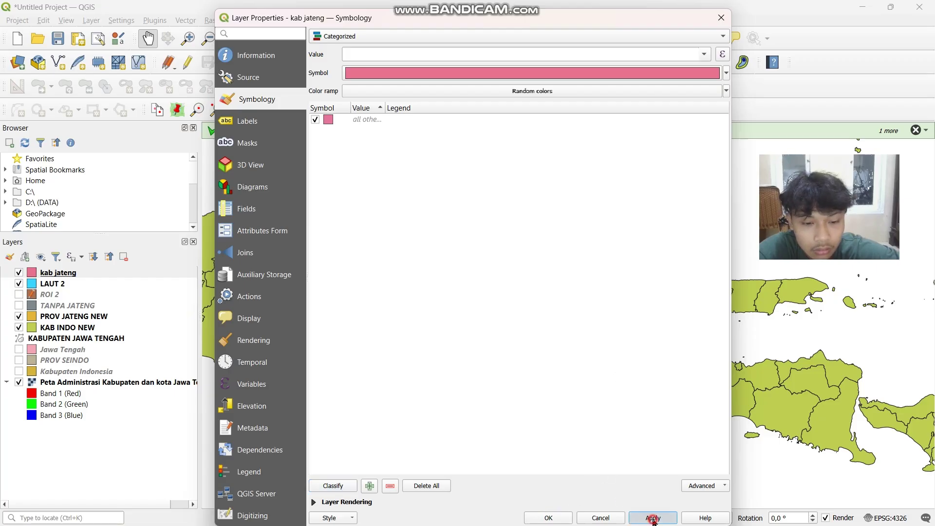
- Classify the kab jateng layer by the NAME_1 field with random colours, apply it and select the Jawa Tengah category
left_click(705, 54)
left_click(612, 89)
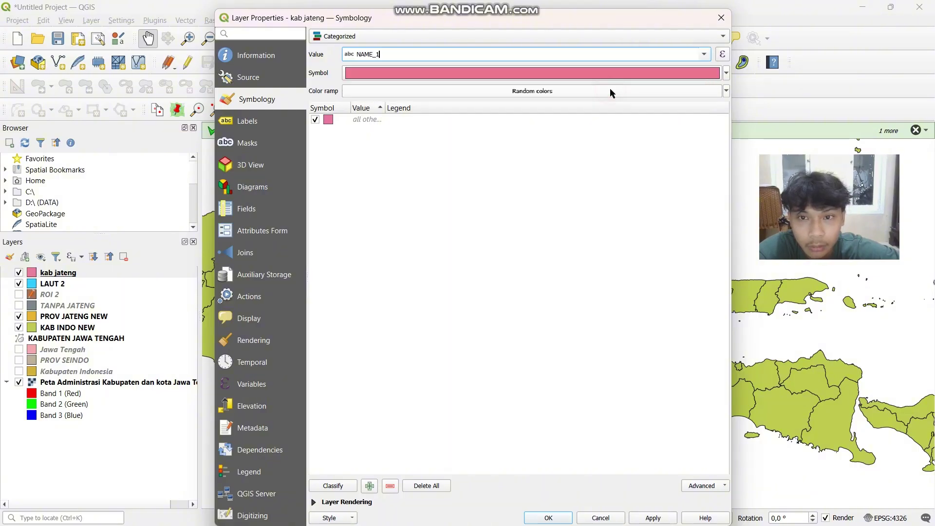
left_click(704, 55)
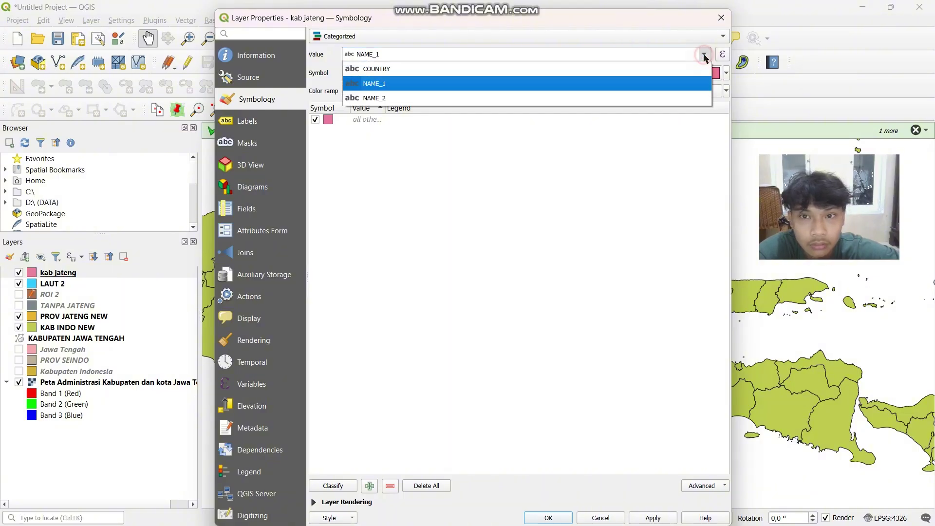
left_click(651, 85)
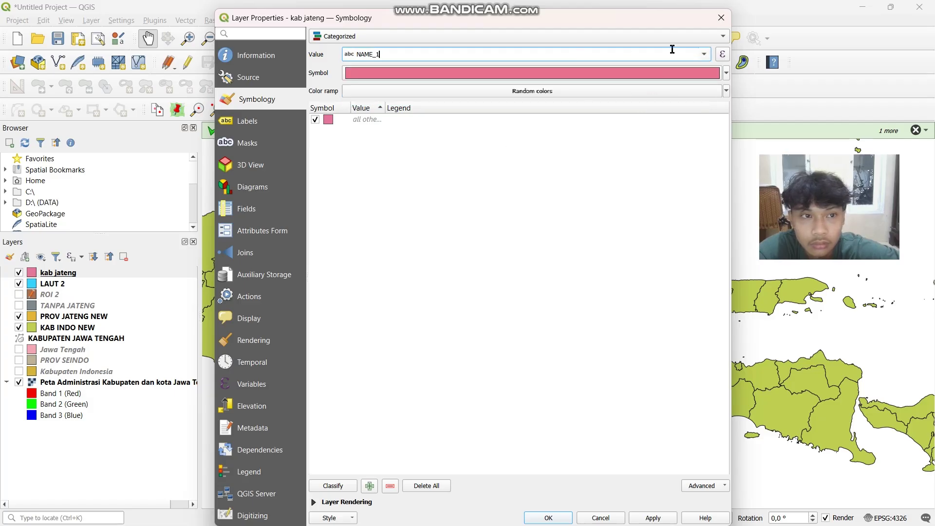
left_click(705, 55)
left_click(625, 96)
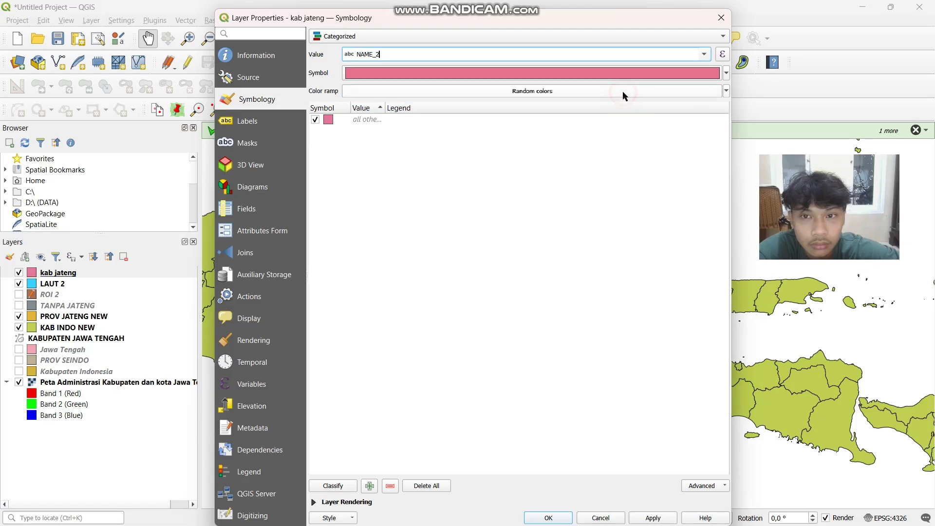
left_click(706, 57)
left_click(674, 84)
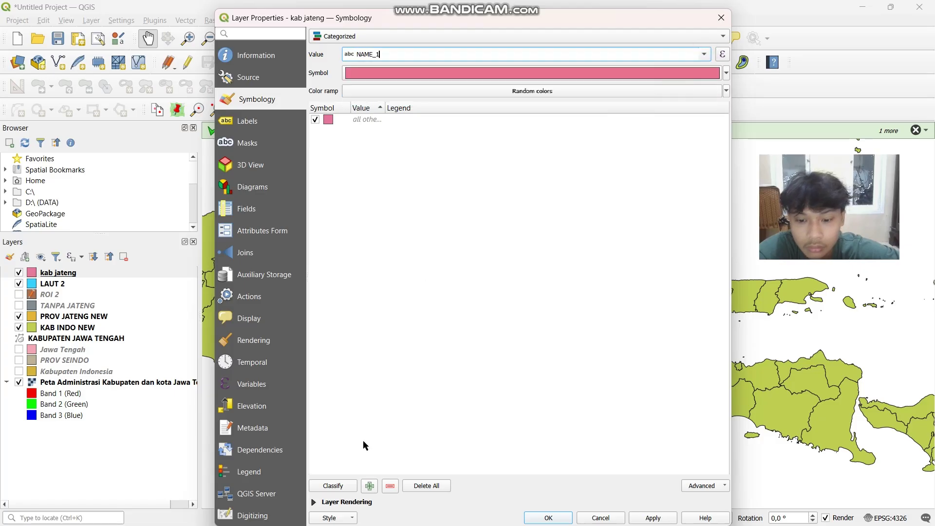
left_click(349, 482)
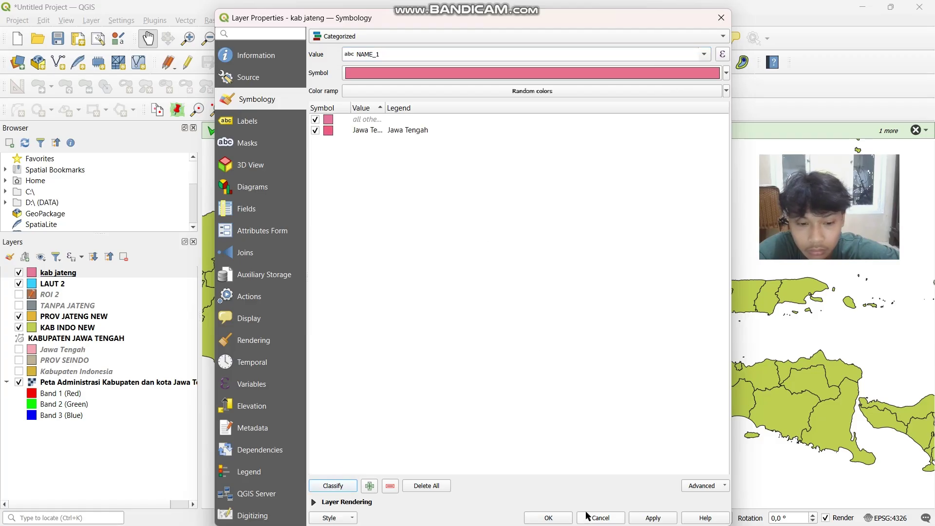
left_click(650, 518)
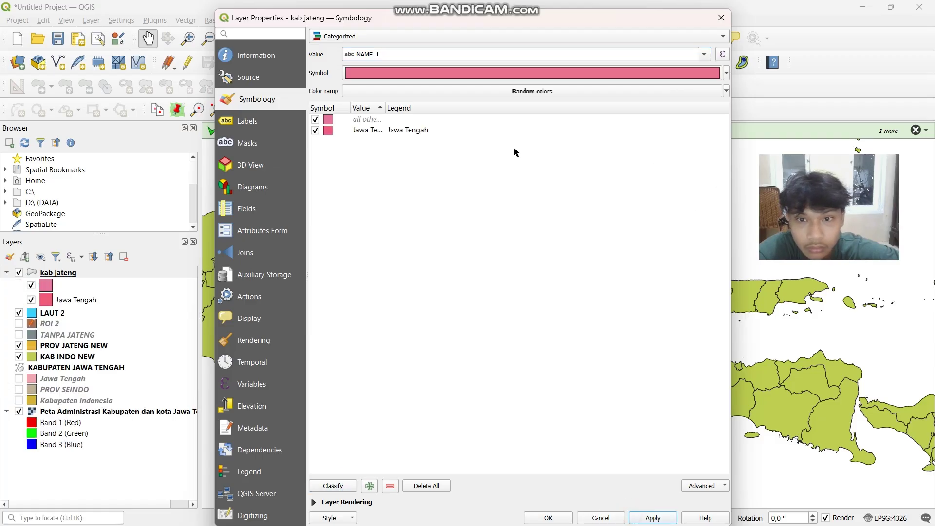
left_click(416, 135)
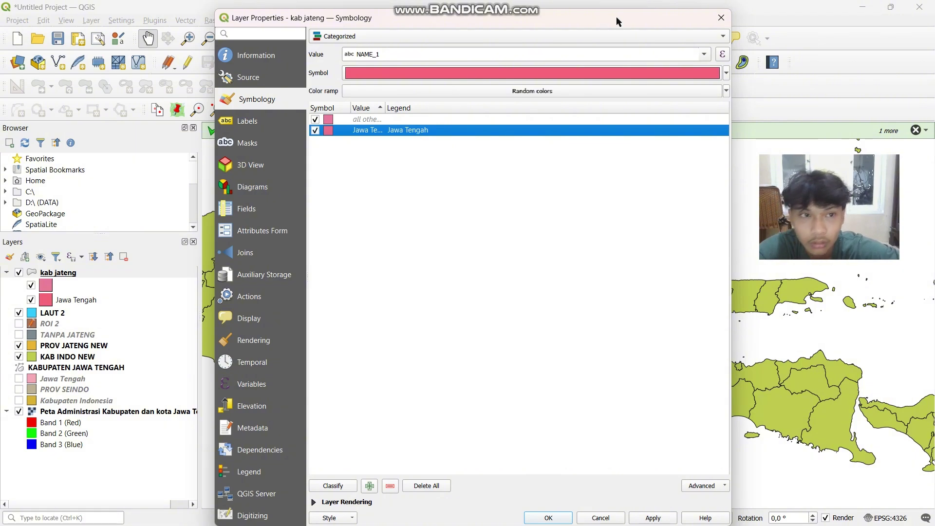
- Close the kab jateng layer properties and try to remove the layer's unnamed category from the layer list
left_click(722, 17)
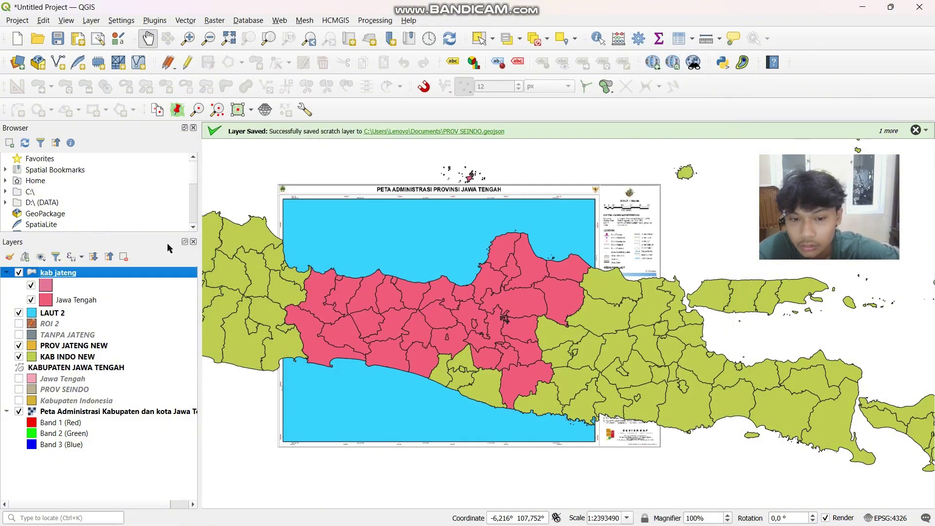
left_click(85, 288)
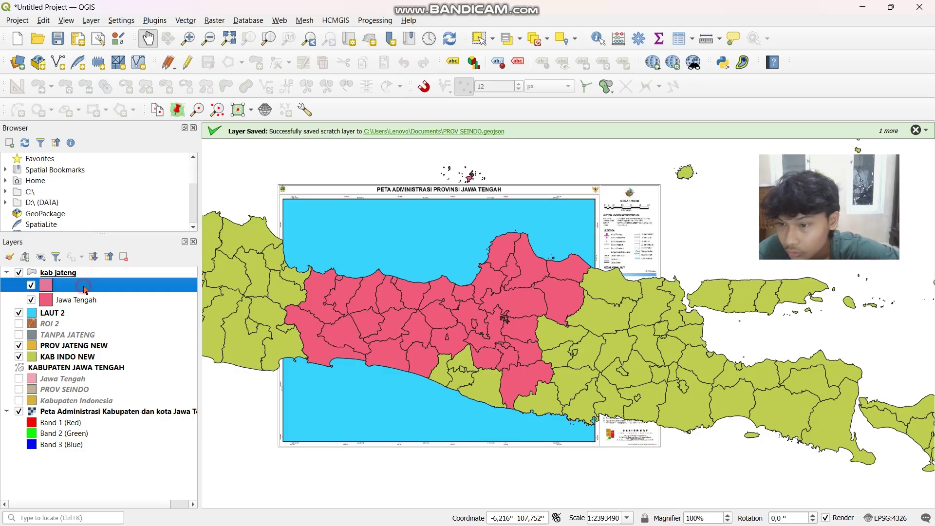
left_click(121, 257)
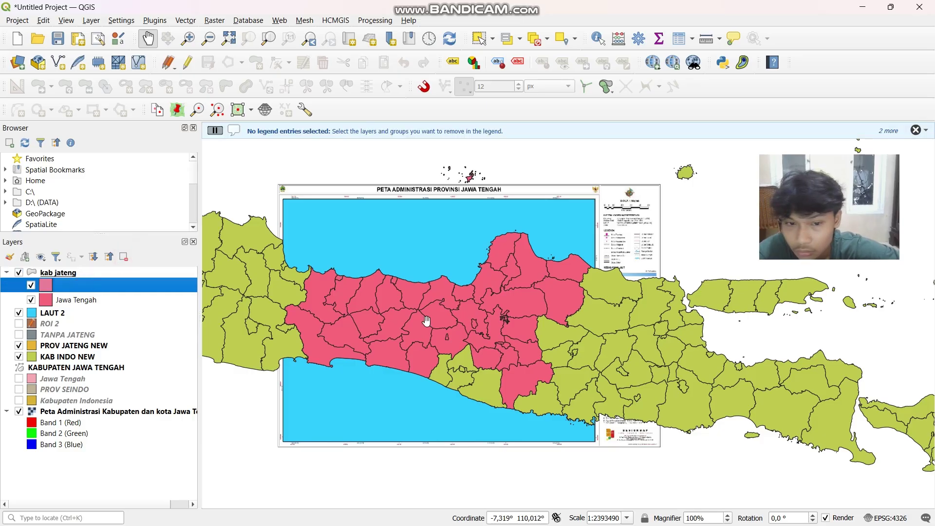
left_click(125, 260)
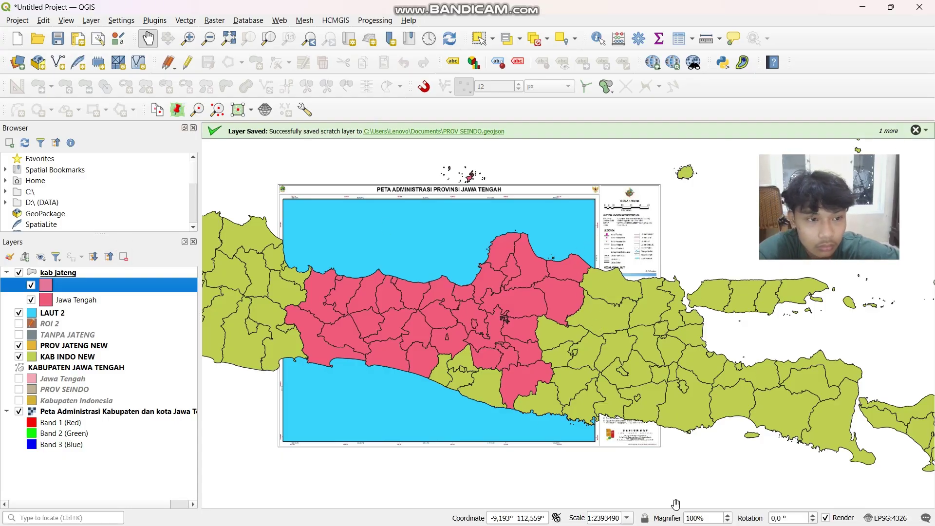
mouse_move(675, 523)
left_click(643, 520)
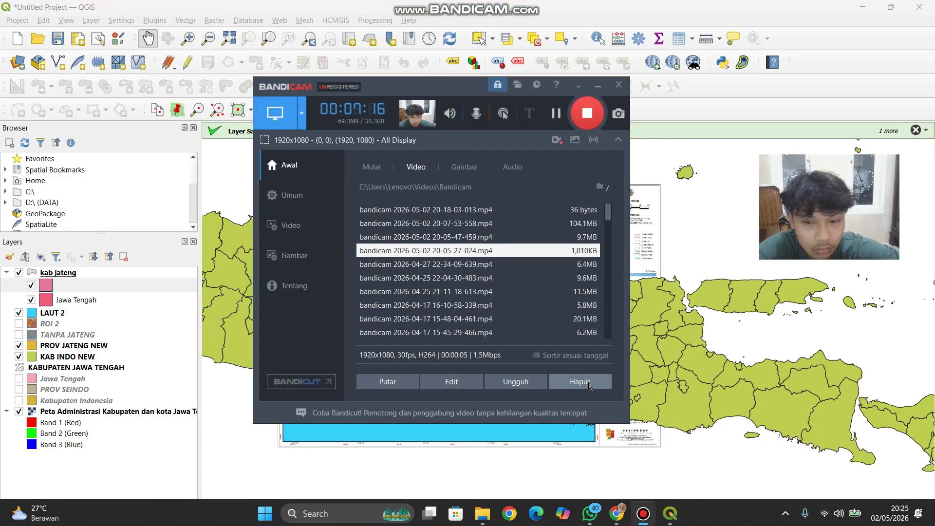
left_click(597, 86)
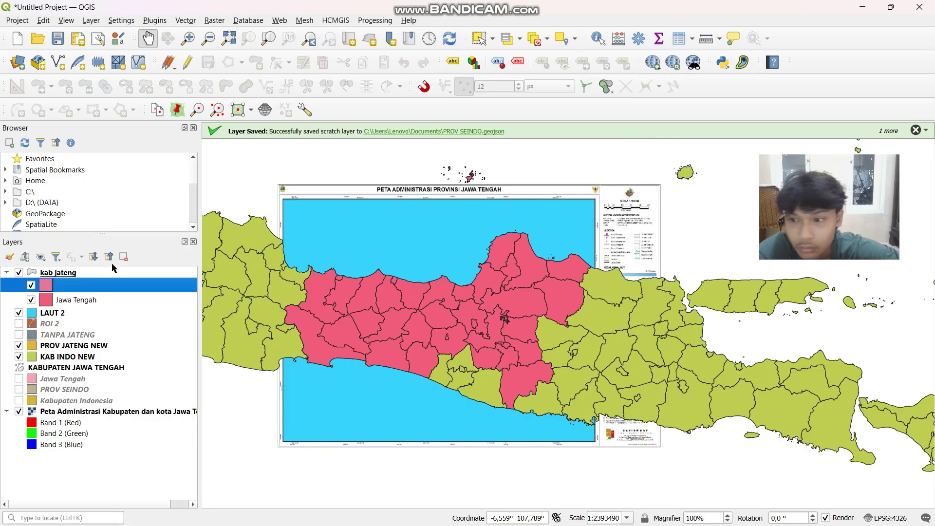
left_click(125, 259)
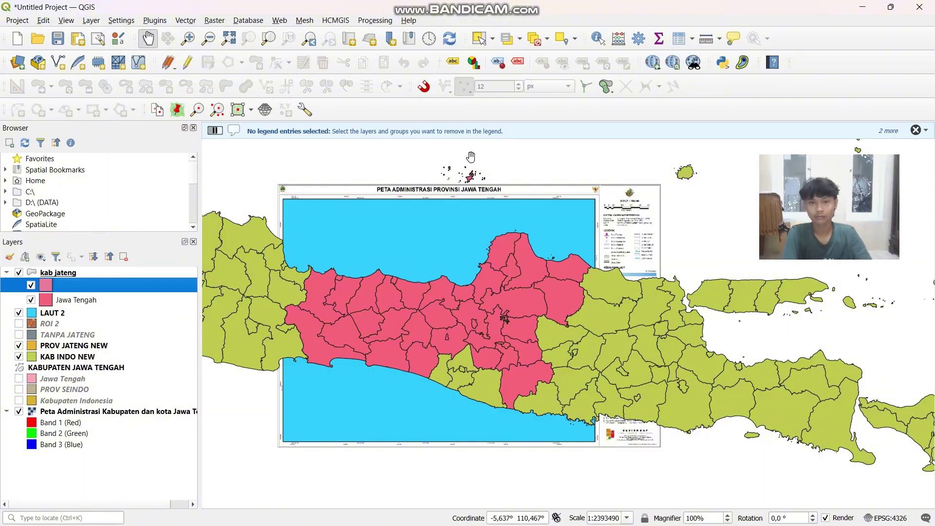
left_click(100, 301)
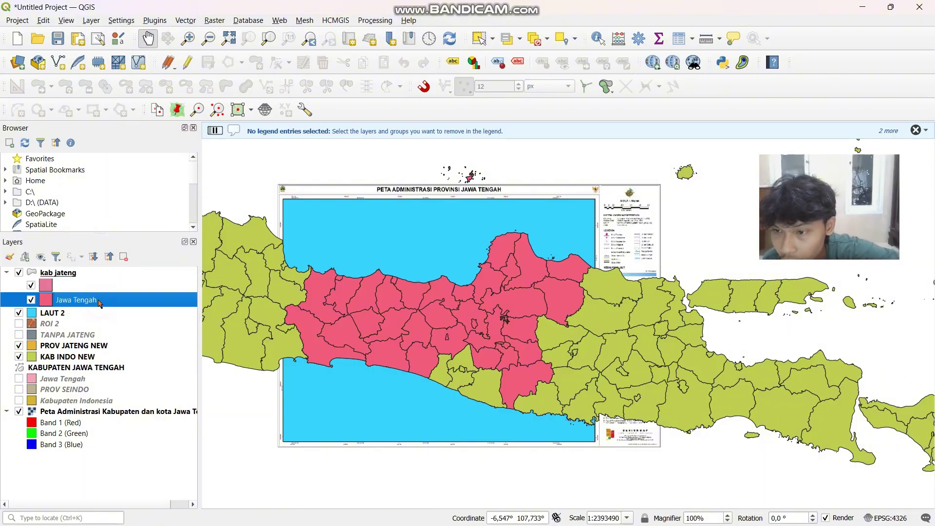
left_click(89, 272)
left_click(87, 301)
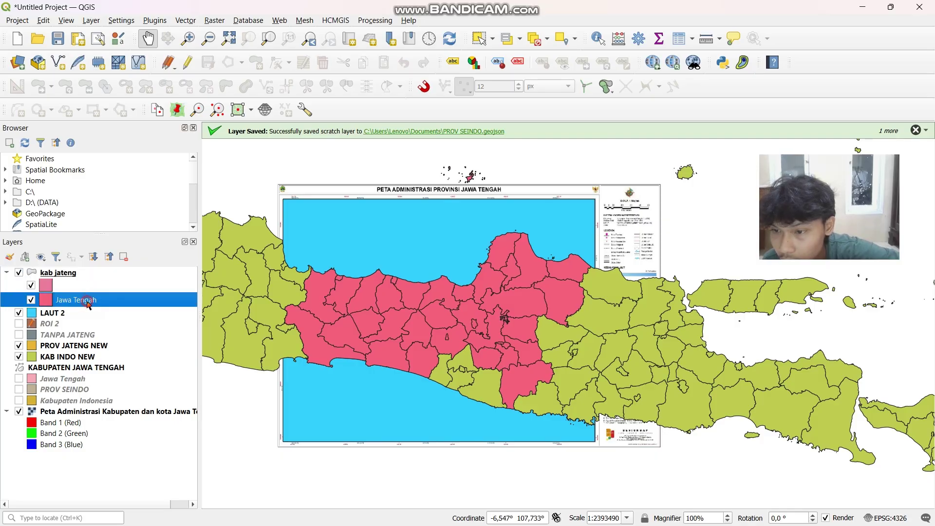
left_click(73, 274)
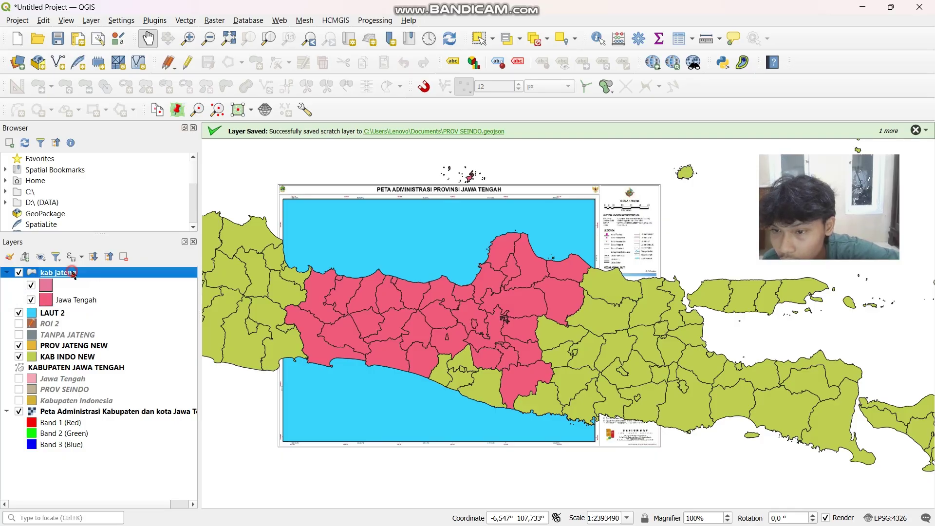
left_click(76, 300)
left_click(76, 274)
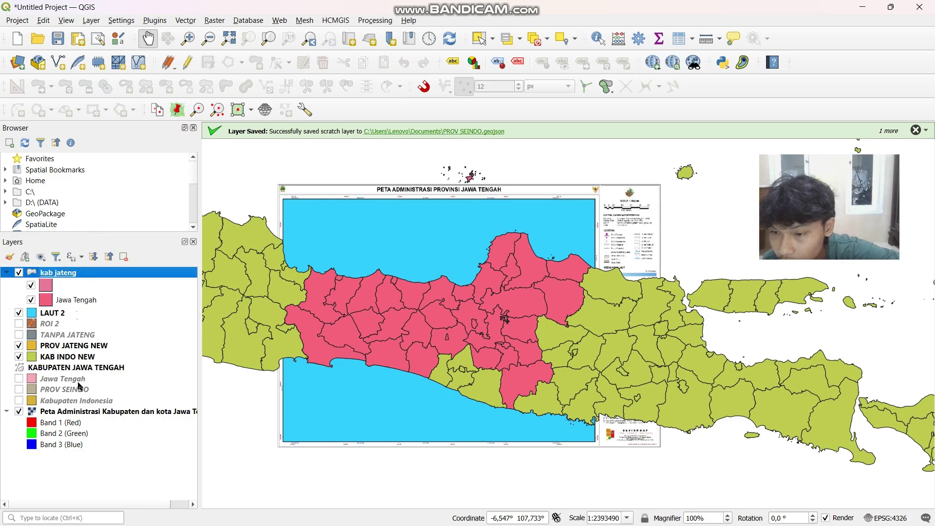
- Open the kab jateng attribute table and examine which field holds the regency names
right_click(91, 279)
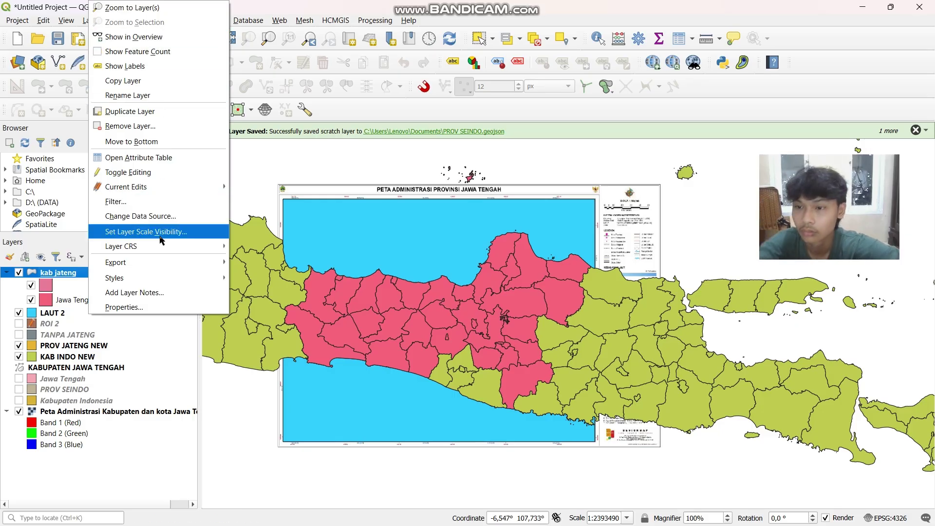
left_click(182, 158)
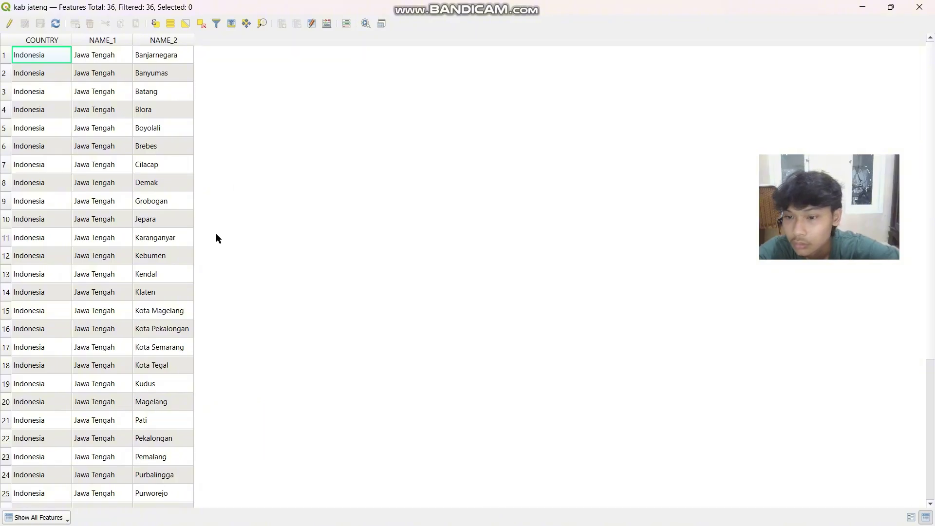
scroll(217, 238, "down", 4)
scroll(221, 205, "up", 4)
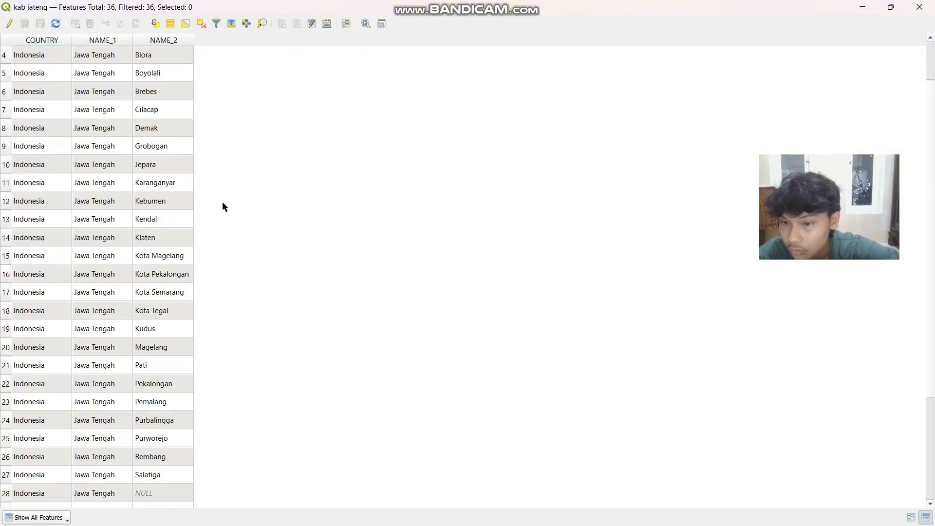
scroll(221, 204, "down", 4)
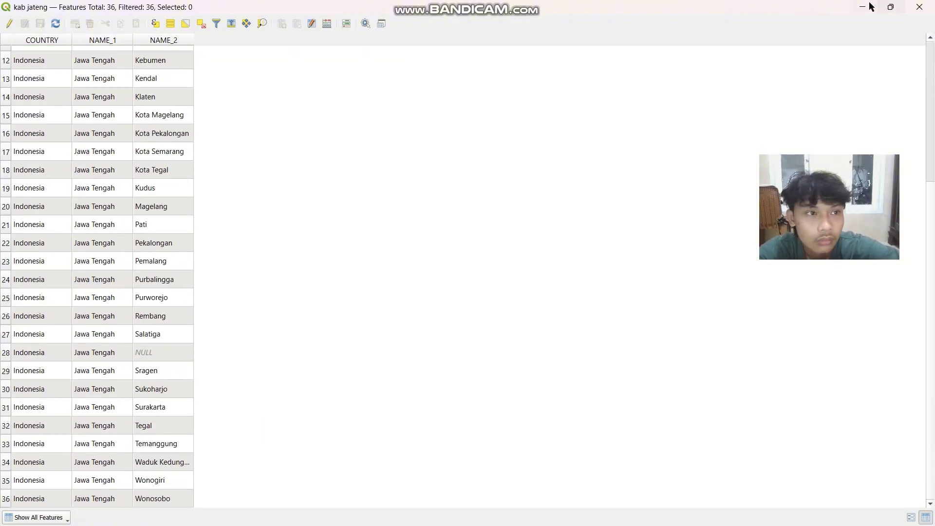
left_click(864, 7)
- Hide kab jateng's unnamed category, toggle the whole layer's visibility and try to remove that category again
left_click_drag(345, 346, 368, 322)
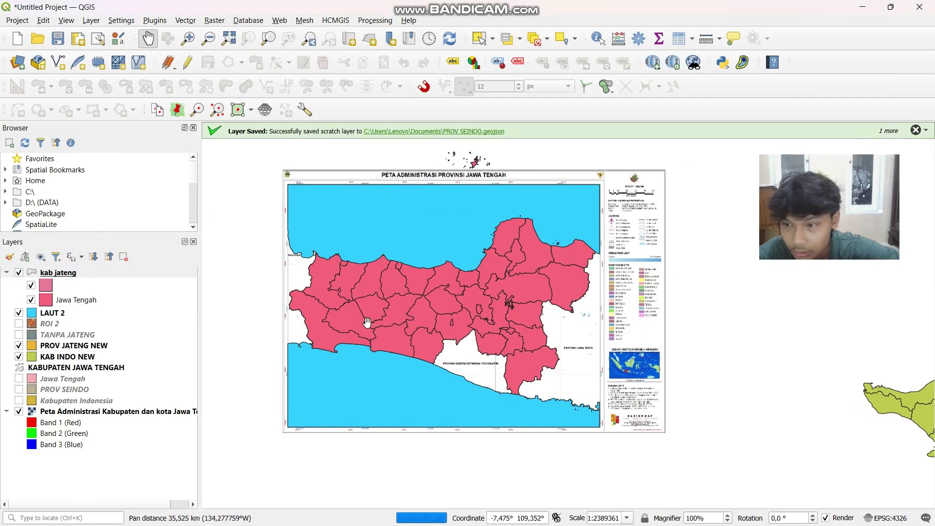
left_click(82, 288)
left_click(84, 301)
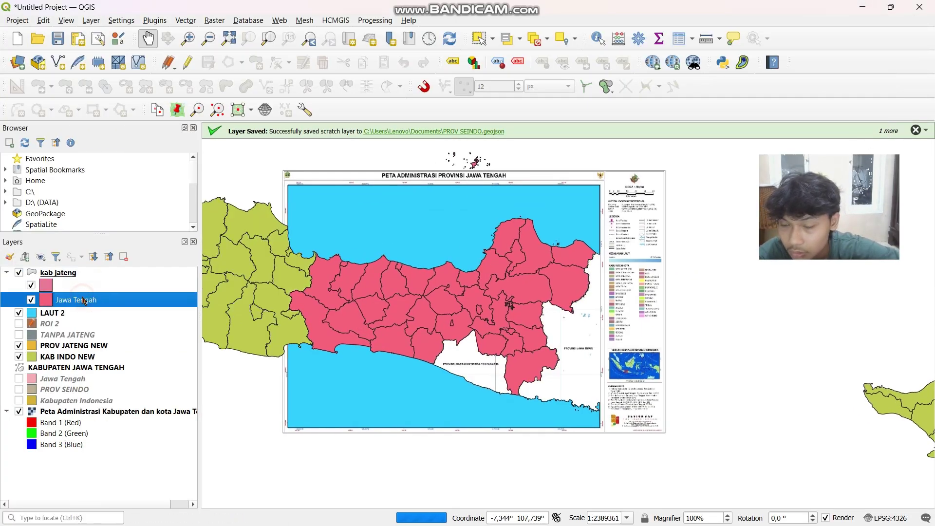
left_click(31, 286)
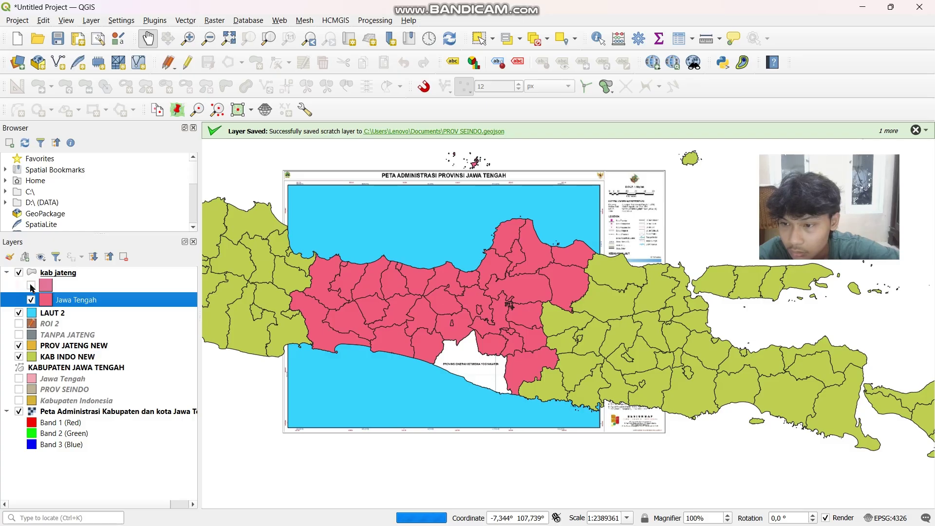
left_click(19, 272)
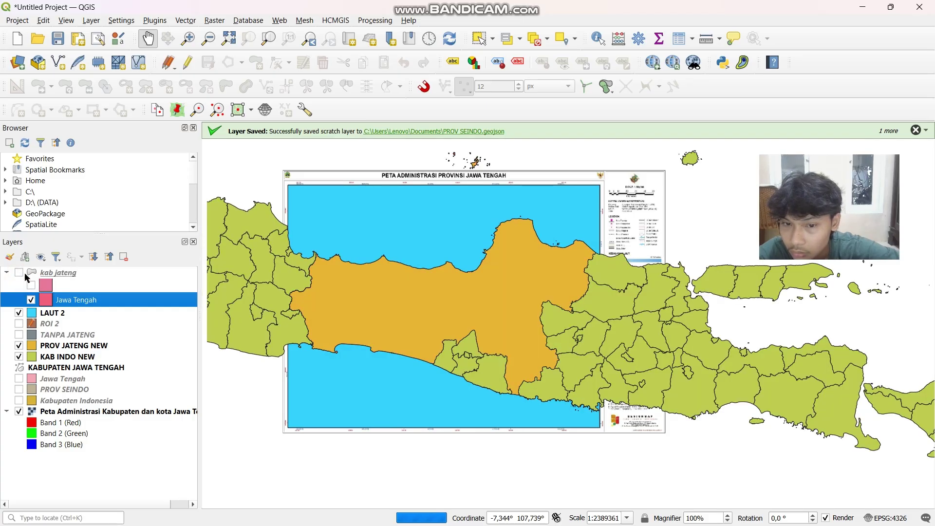
left_click(19, 272)
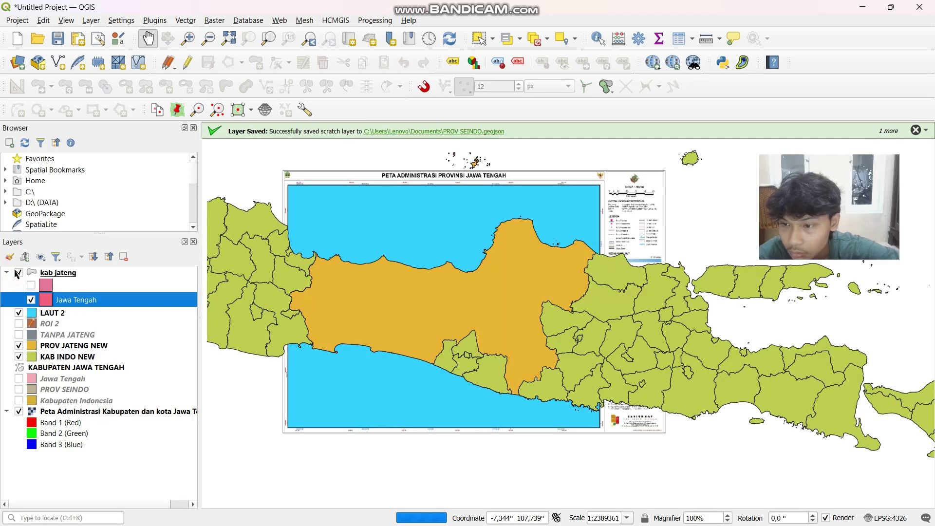
left_click(83, 286)
left_click(129, 258)
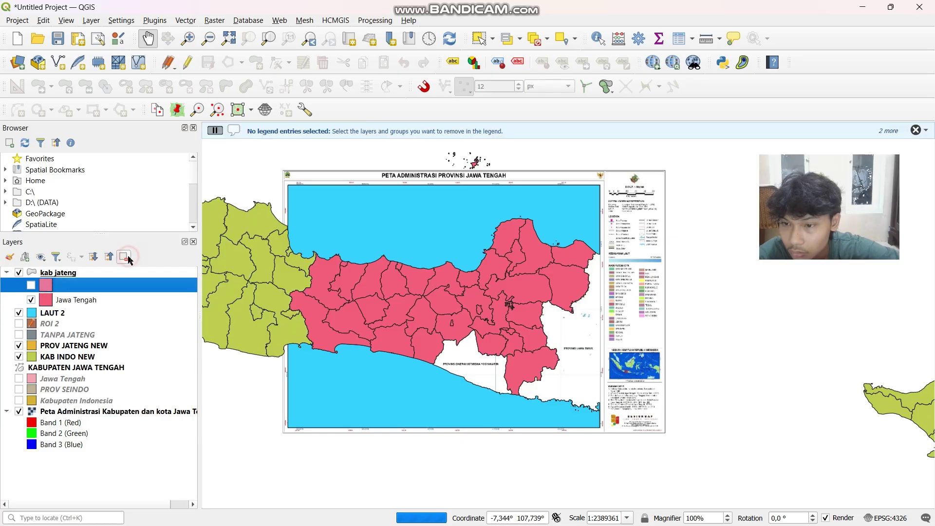
- Open the kab jateng layer's symbology settings and set the classification value to NAME_2
left_click(110, 300)
left_click(99, 274)
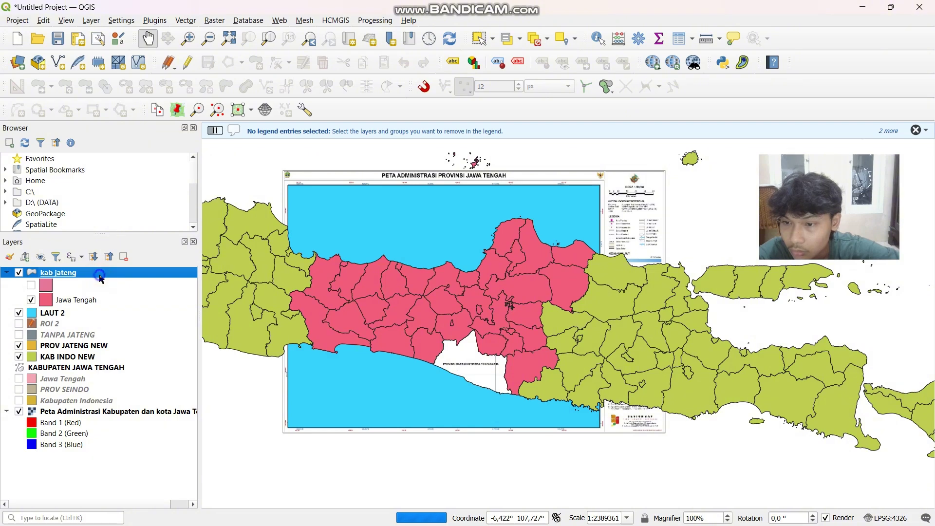
right_click(101, 277)
left_click(183, 303)
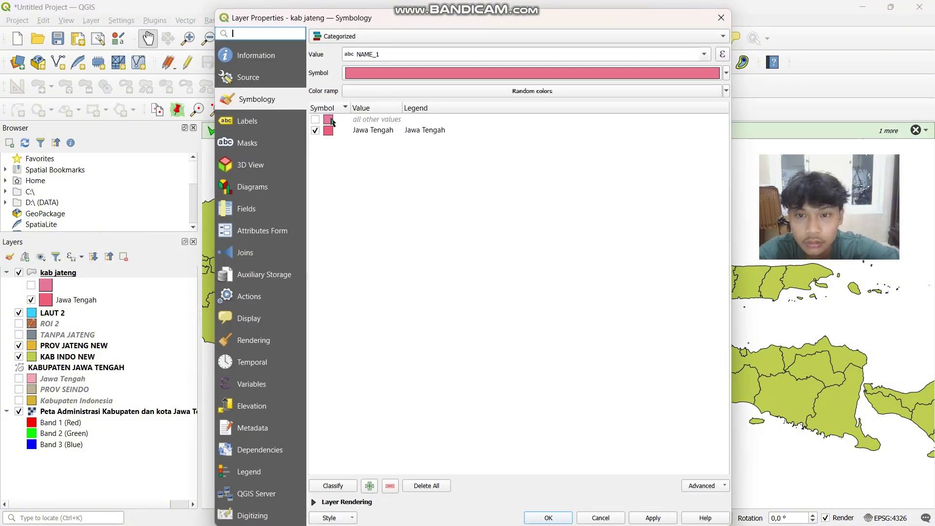
left_click(422, 54)
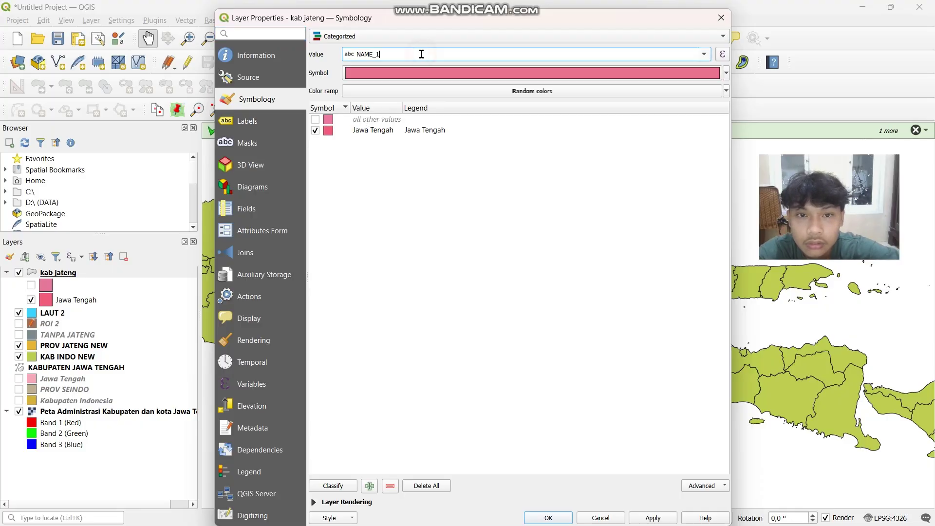
left_click(706, 54)
left_click(649, 98)
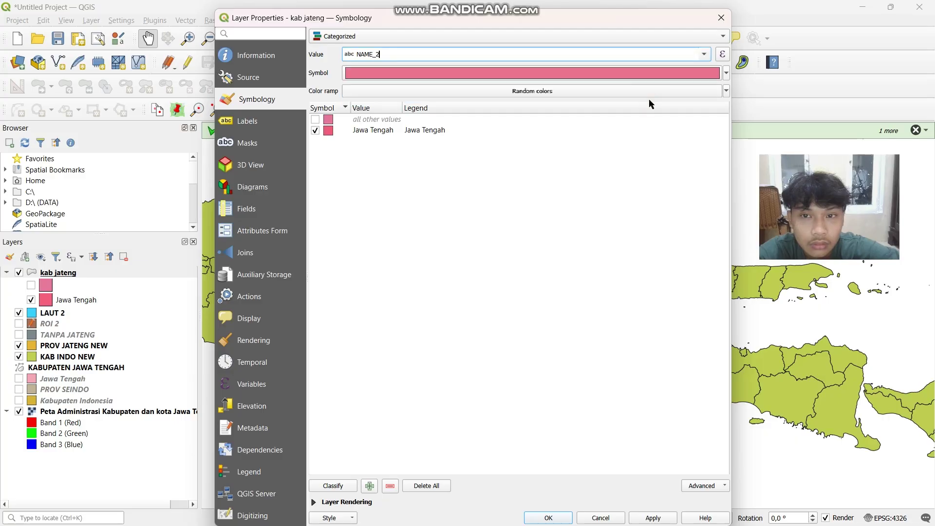
- Change the categorized colour ramp from random colours to the black-to-blue-to-pale-green gradient
left_click(725, 91)
left_click(724, 92)
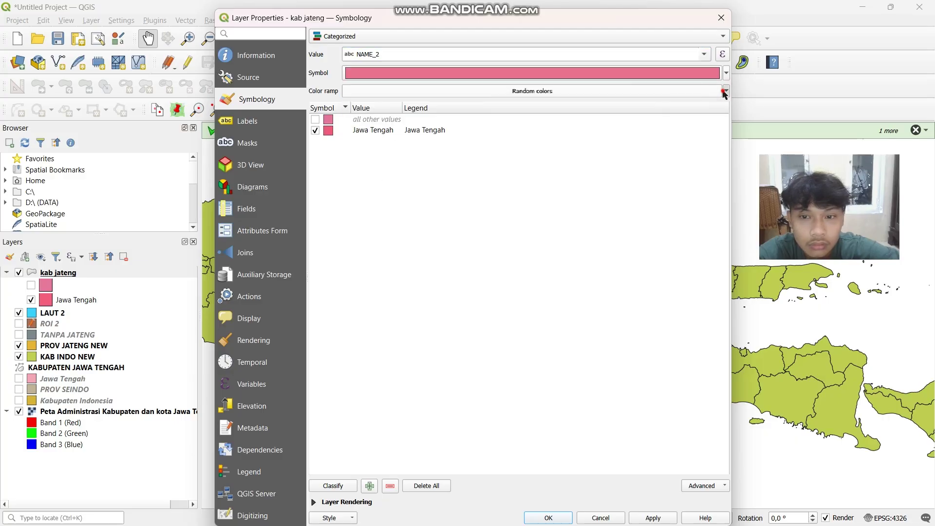
left_click(724, 91)
left_click(724, 91)
left_click(725, 92)
left_click(422, 221)
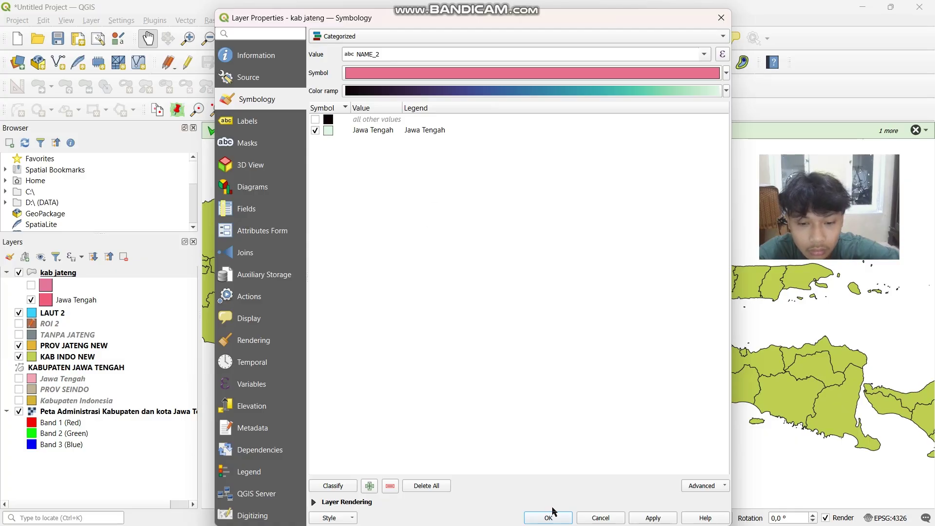
- Classify the kab jateng layer into regency categories, check the category list, then apply and accept the symbology
left_click(351, 485)
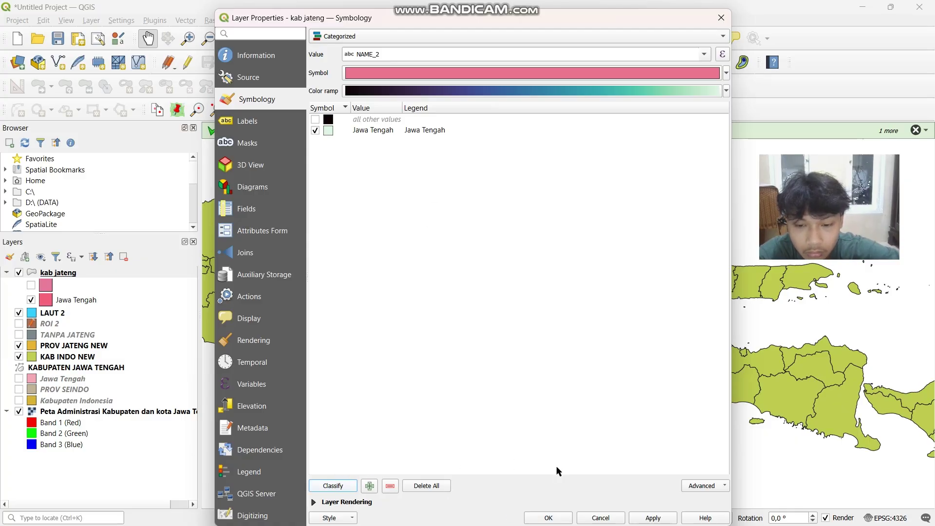
left_click(465, 291)
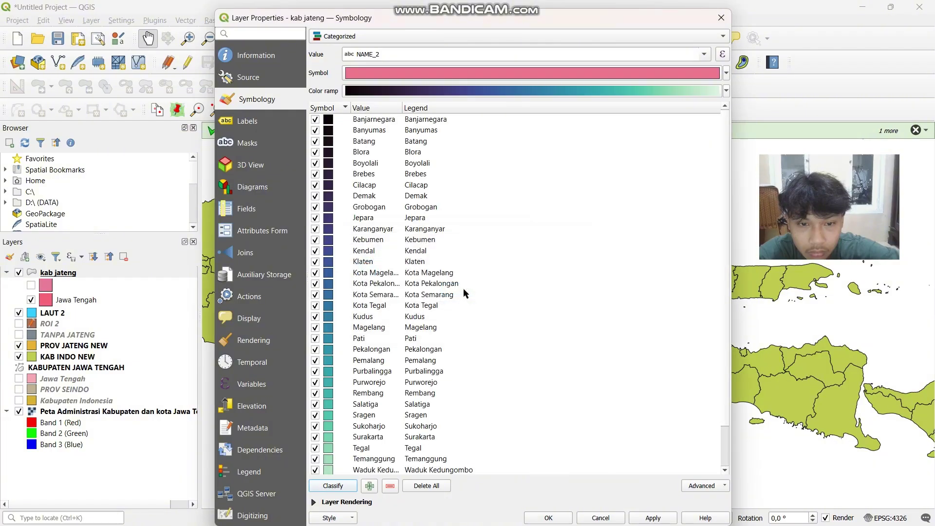
scroll(445, 268, "down", 2)
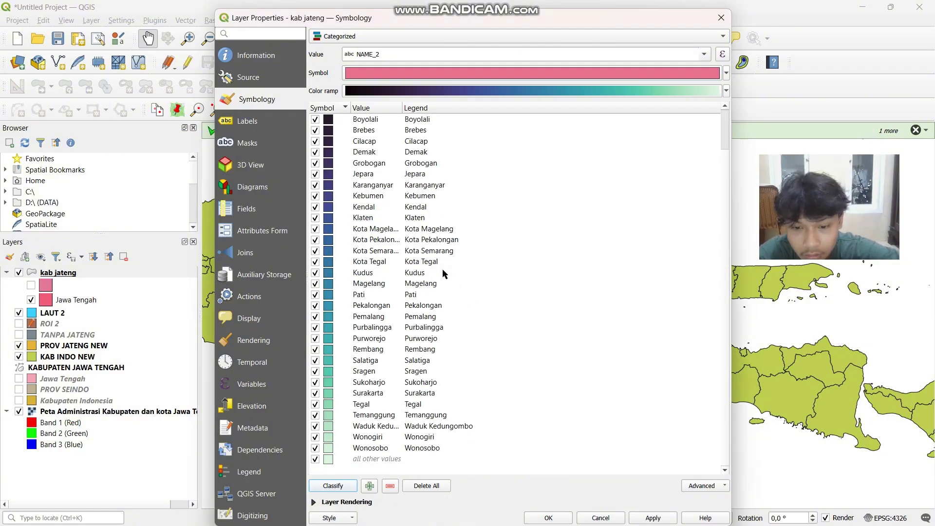
scroll(445, 274, "up", 2)
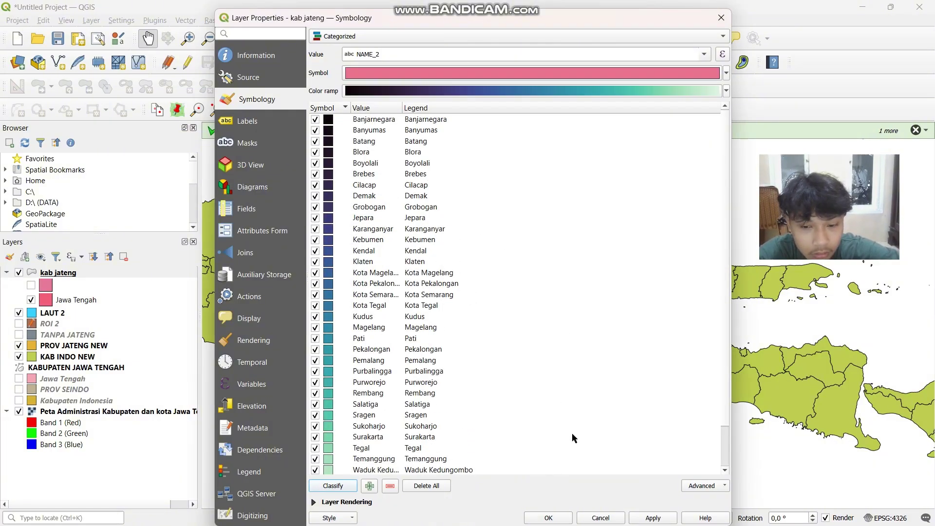
left_click(650, 518)
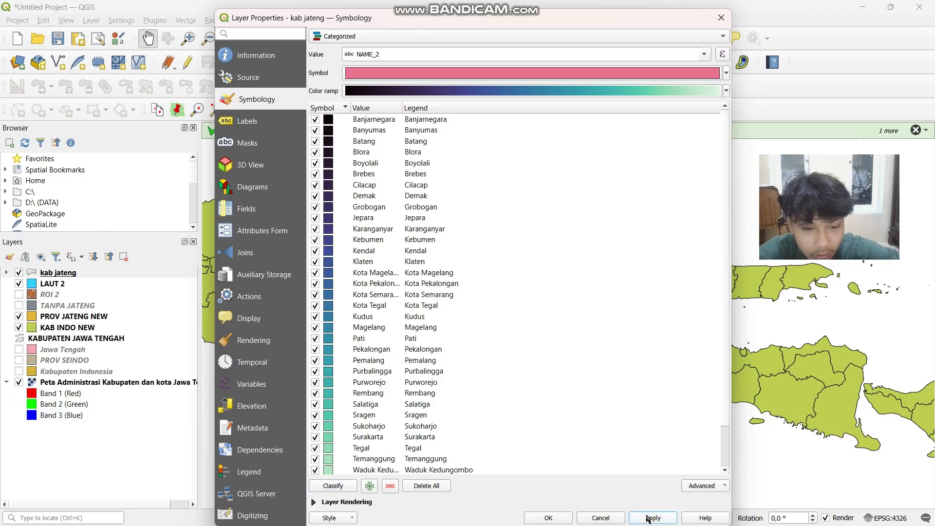
left_click(549, 517)
mouse_move(567, 323)
left_mouse_down()
mouse_move(584, 320)
mouse_move(564, 338)
left_mouse_up()
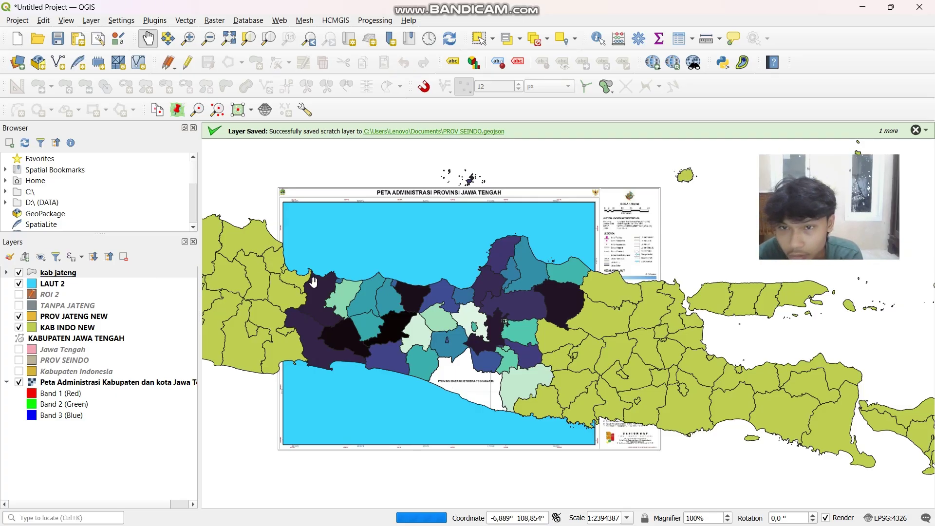
left_click_drag(435, 324, 431, 330)
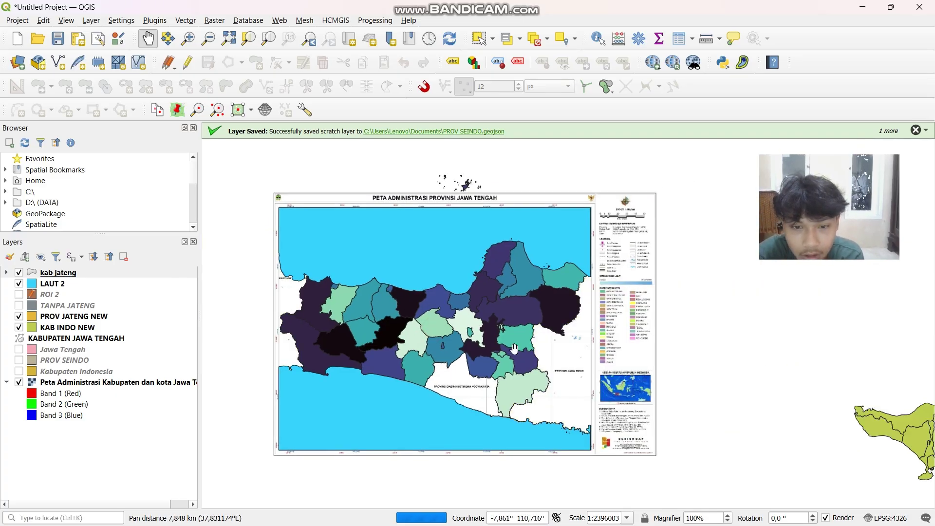
left_click(121, 276)
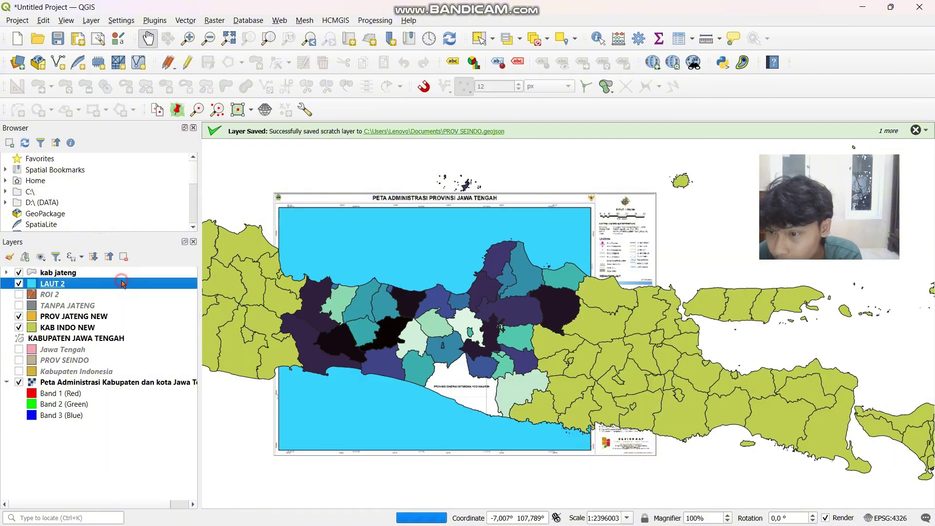
left_click(122, 439)
left_click_drag(441, 345, 437, 344)
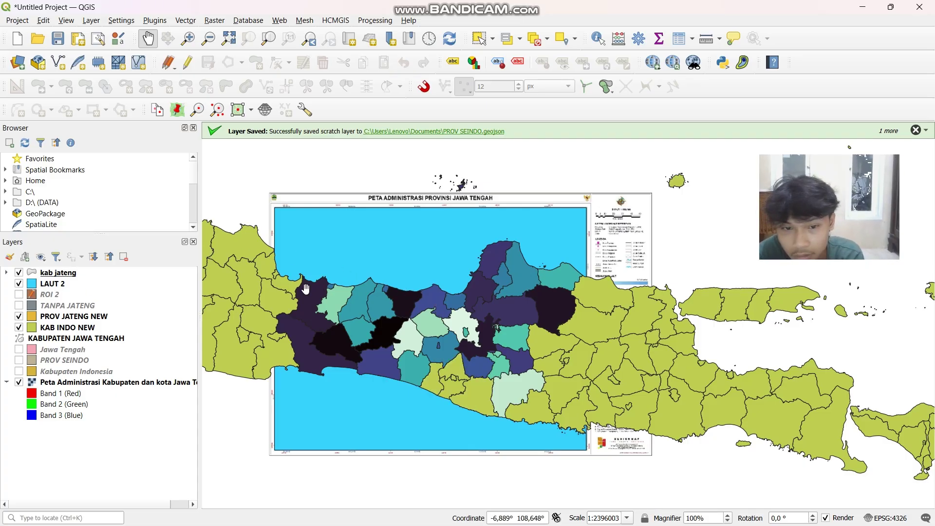
- Hide the KAB INDO NEW and PROV JATENG NEW layers
left_click(19, 330)
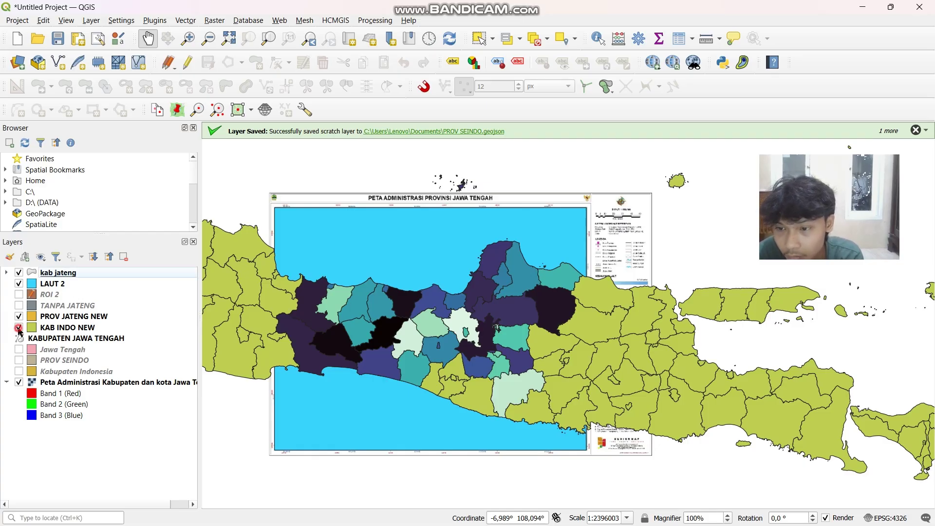
left_click_drag(268, 322, 252, 319)
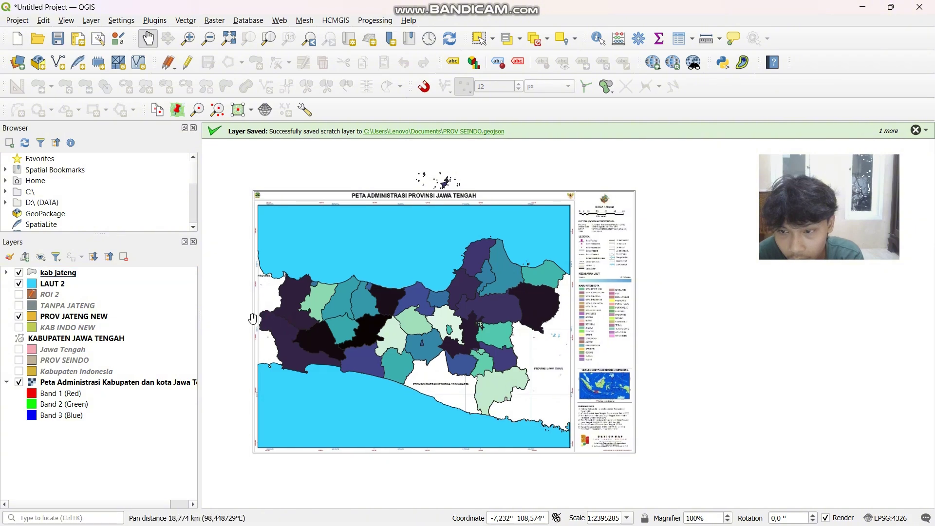
left_click(22, 317)
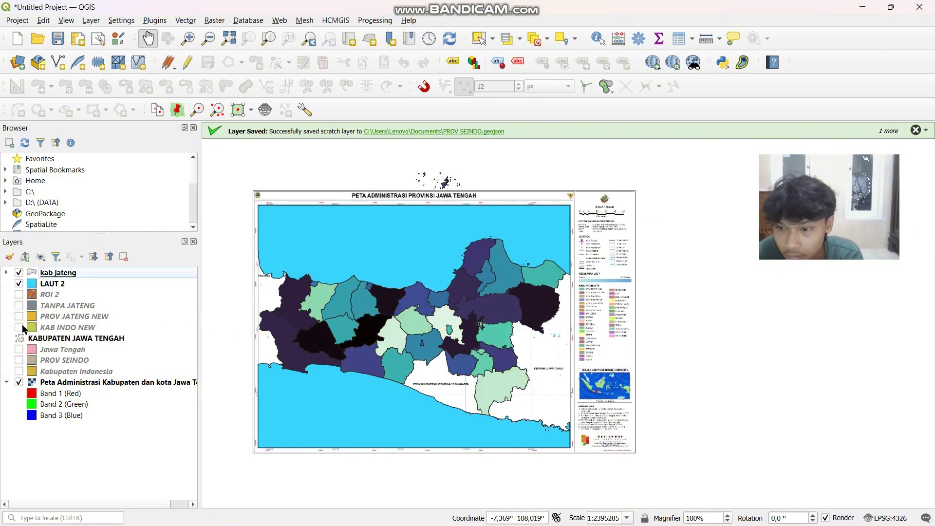
left_click_drag(226, 171, 224, 166)
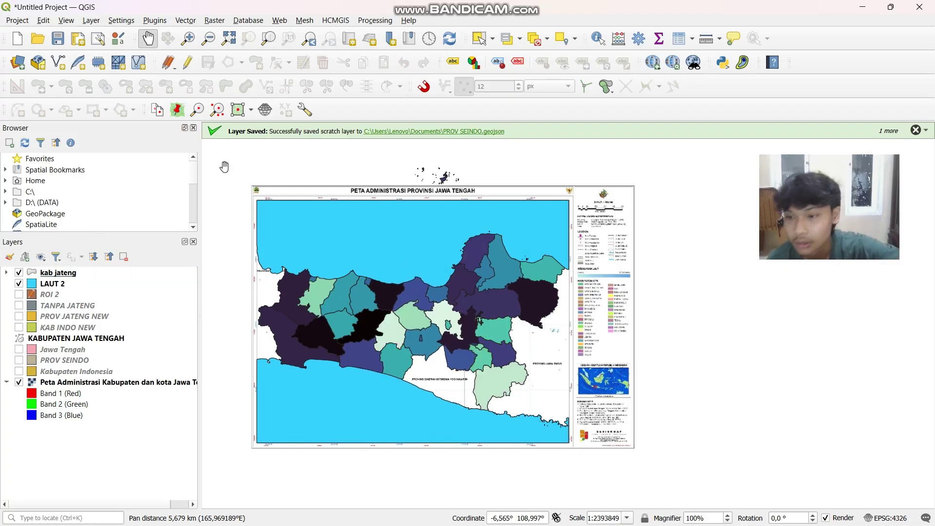
- Set up a new shapefile layer saved as JALUR KERETA in Documents with LineString geometry
left_click(58, 62)
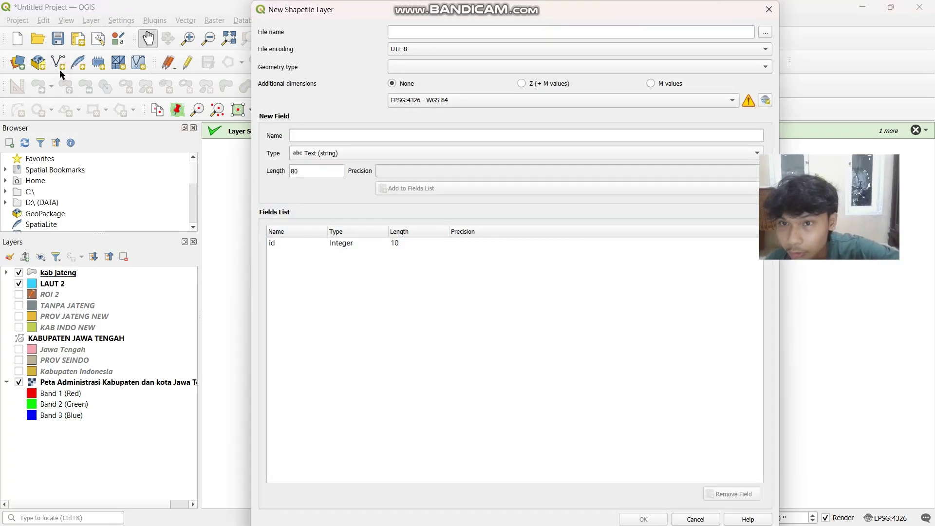
left_click(768, 33)
type("JA")
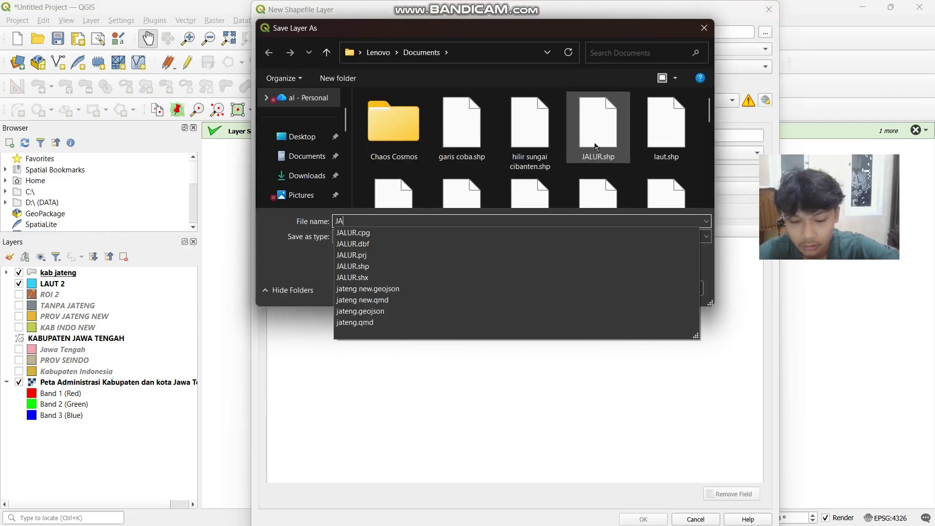
type("LUR KERETA")
key("Return")
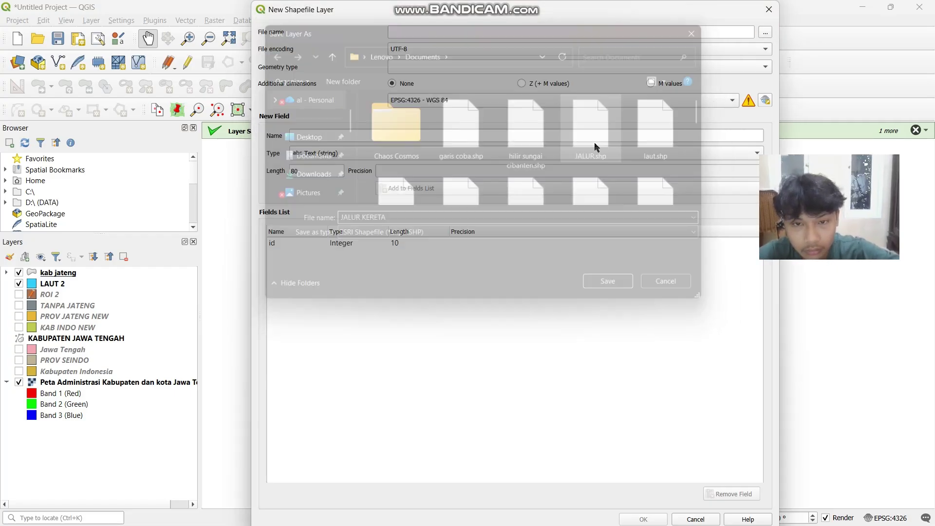
left_click(627, 65)
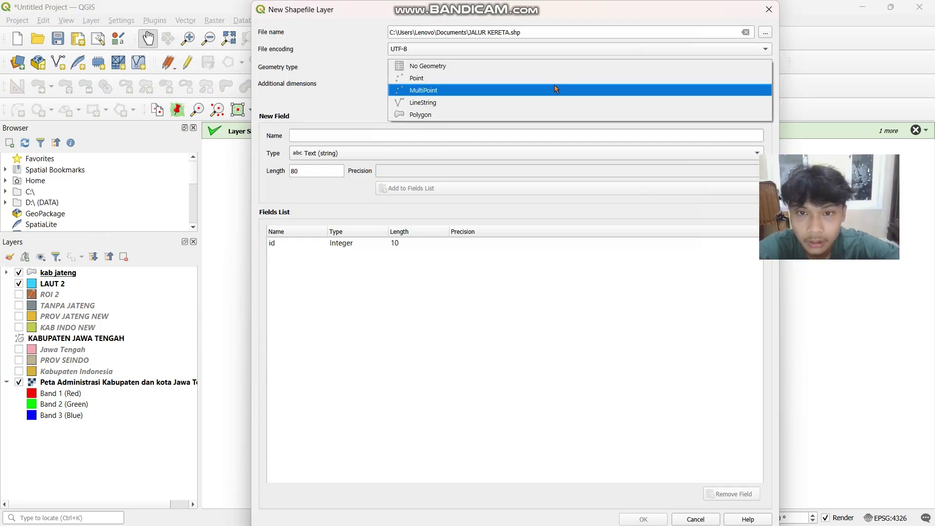
left_click(541, 100)
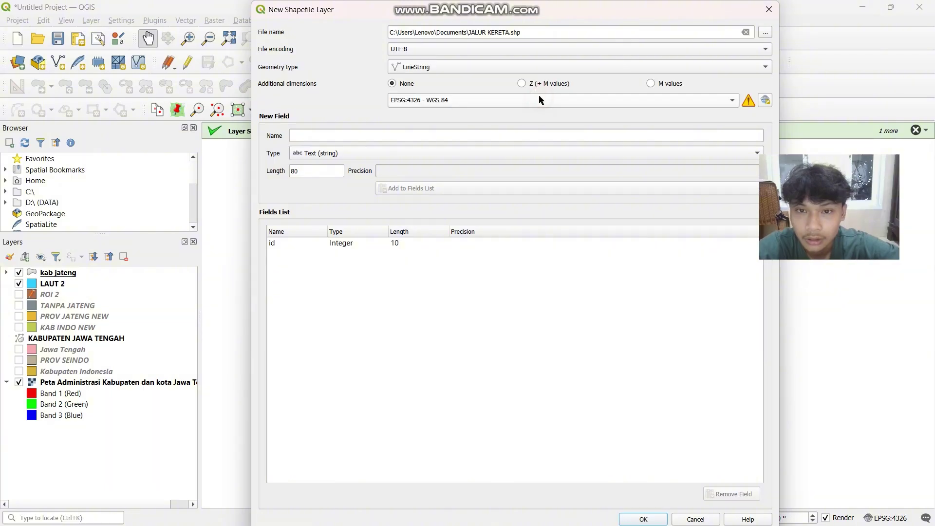
- Set the new shapefile's CRS to the default EPSG:4326 - WGS 84, add a text field JALUR and create the layer
left_click(542, 100)
left_click(503, 121)
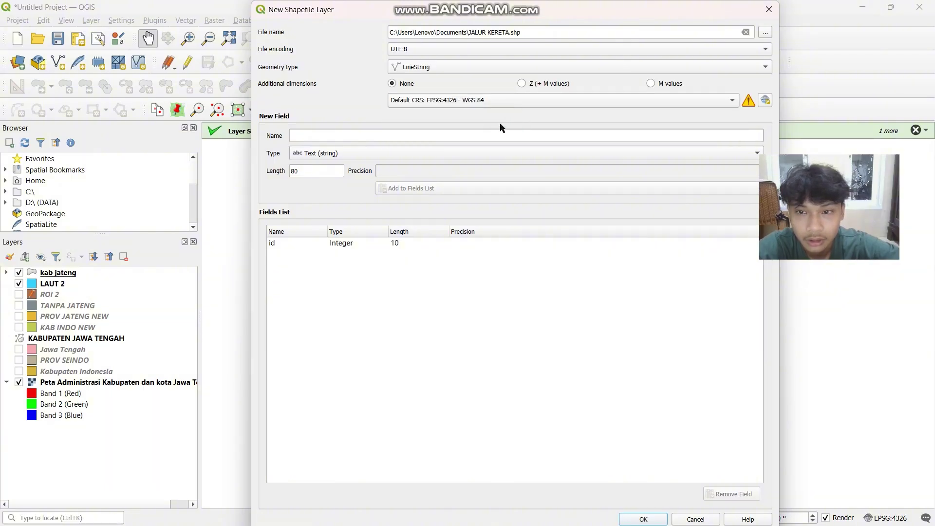
left_click(489, 136)
type("JALUR")
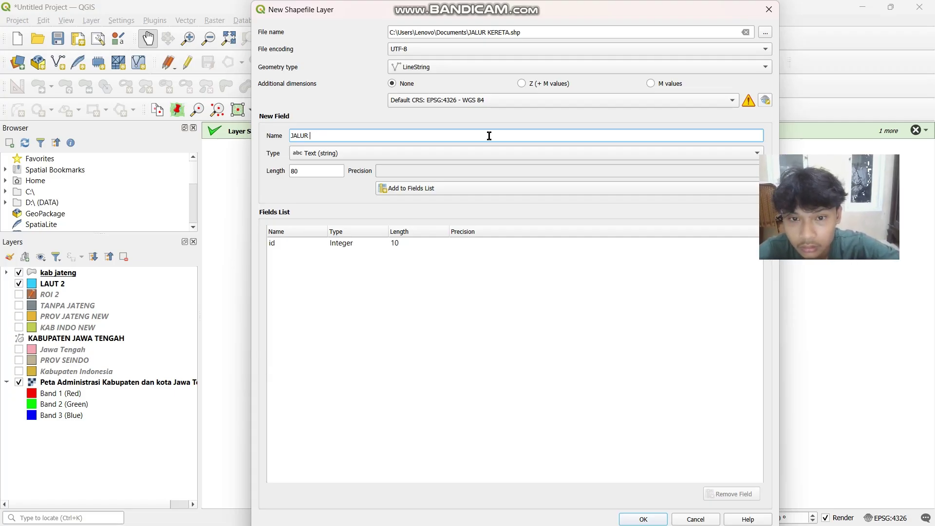
left_click(500, 186)
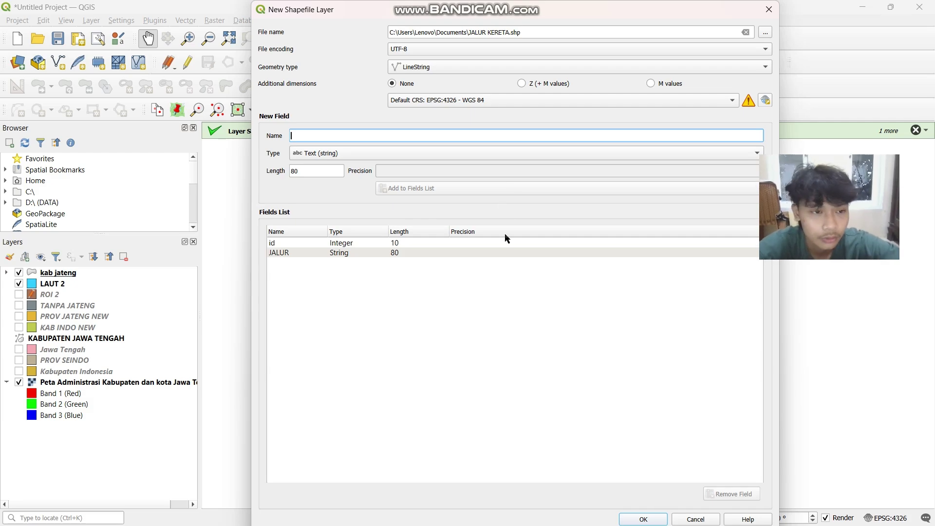
left_click(631, 519)
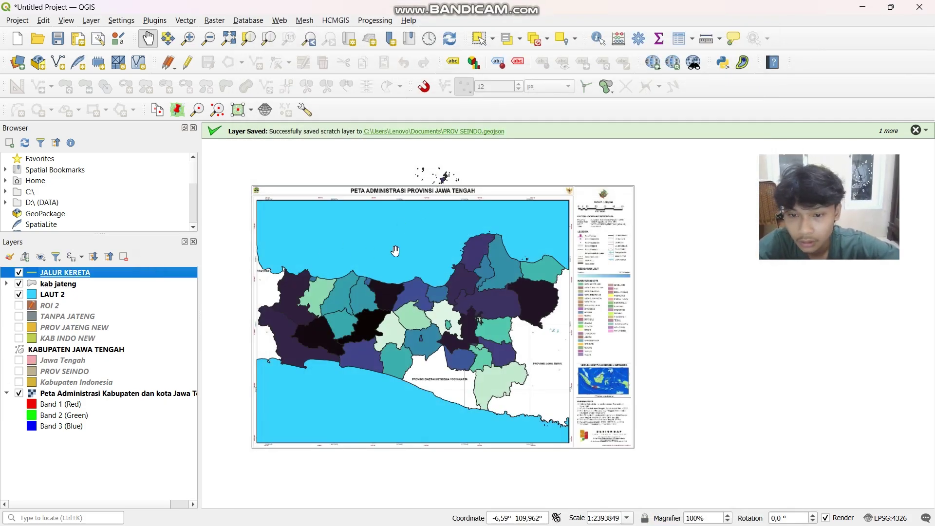
- Hide the kab jateng layer to expose the railways on the reference map
scroll(397, 240, "up", 2)
left_click_drag(394, 234, 421, 192)
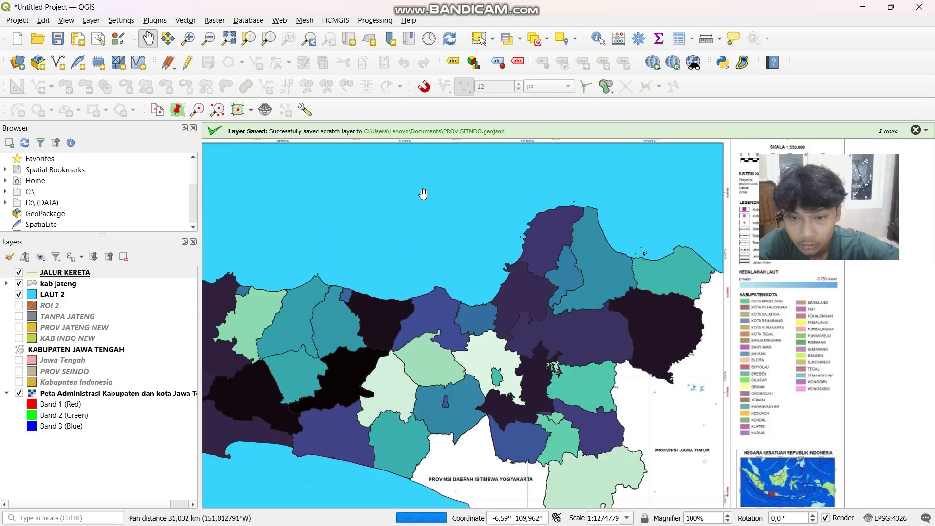
scroll(361, 271, "up", 1)
left_click_drag(362, 272, 395, 262)
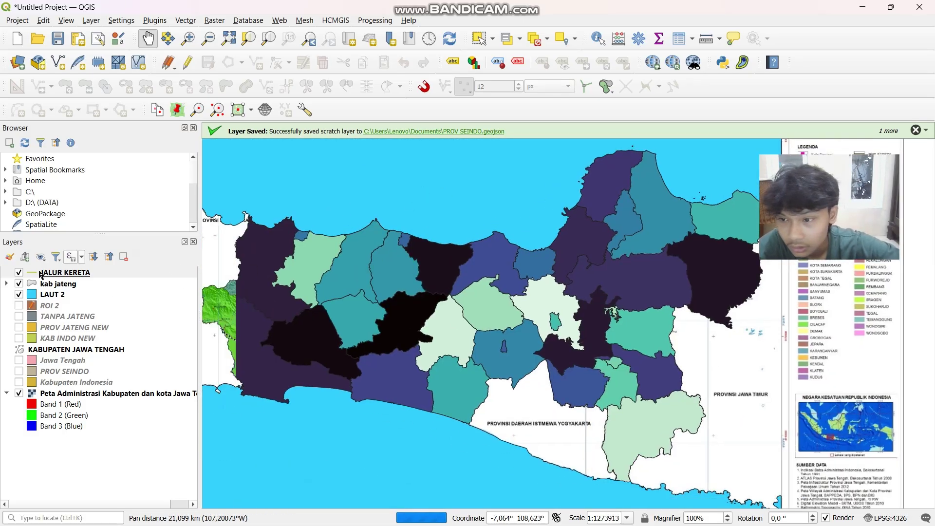
left_click(19, 285)
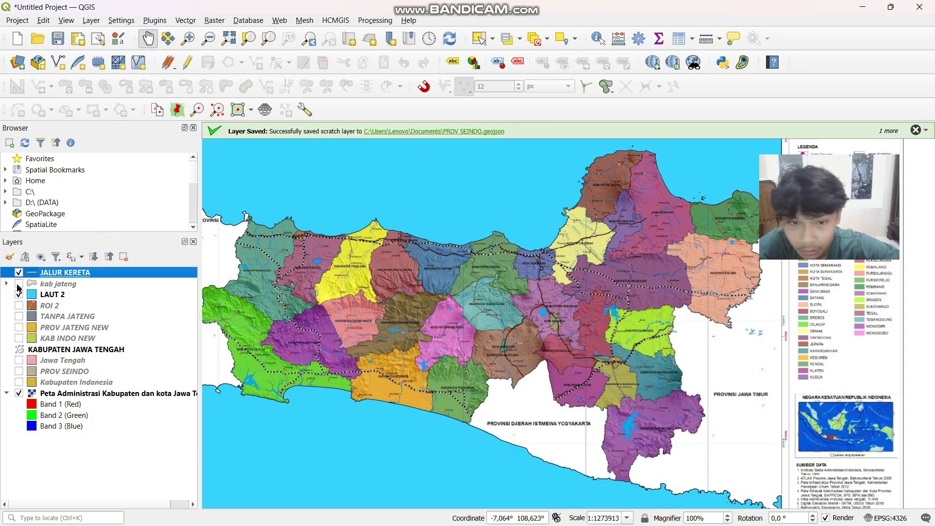
- Start editing the JALUR KERETA layer and activate adding line features at the Brebes railway
left_click_drag(270, 264, 470, 306)
scroll(336, 291, "up", 1)
scroll(470, 306, "up", 2)
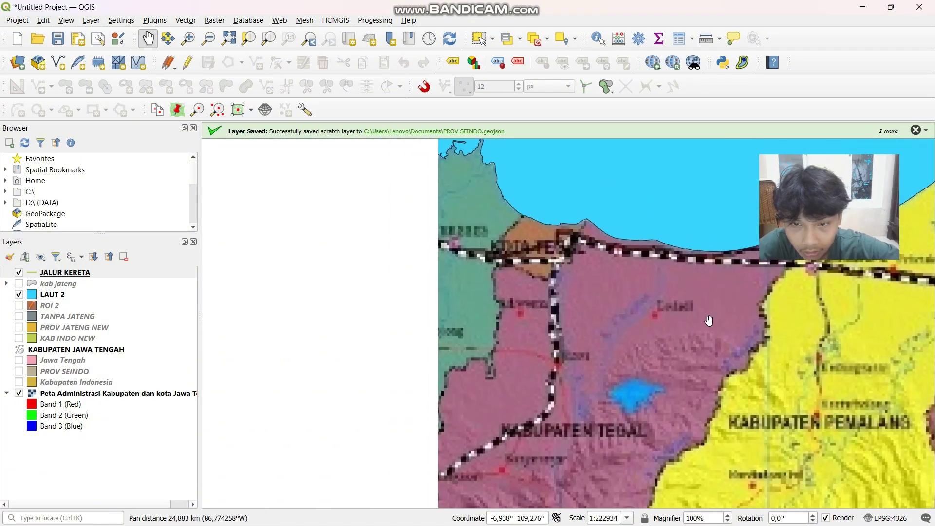
scroll(597, 253, "up", 2)
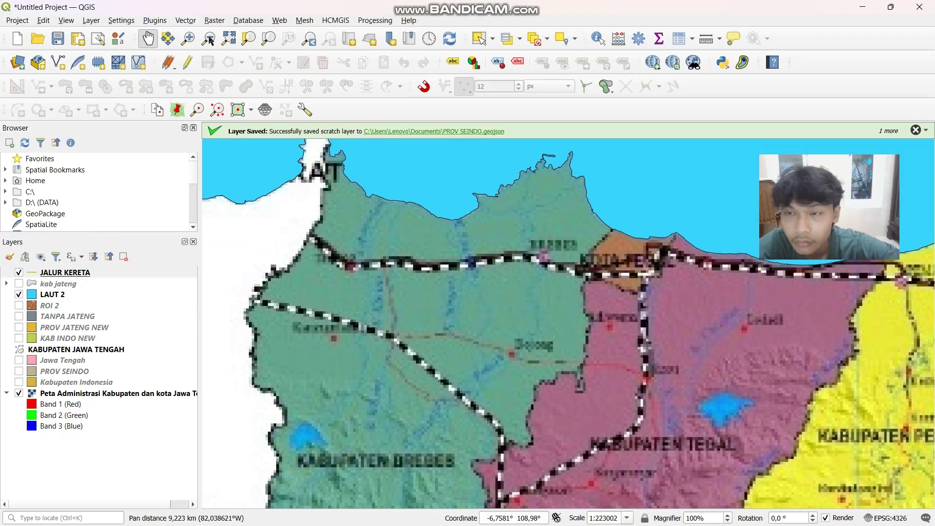
left_click(188, 63)
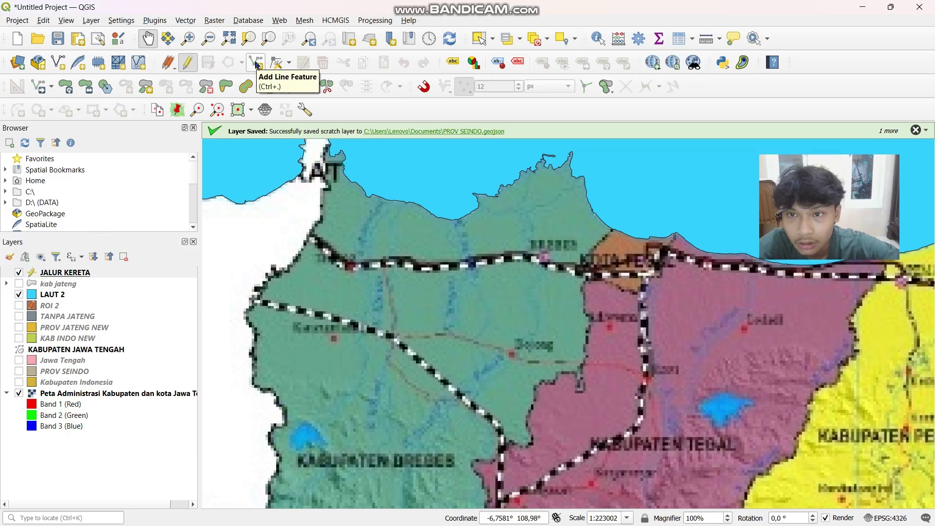
left_click(256, 63)
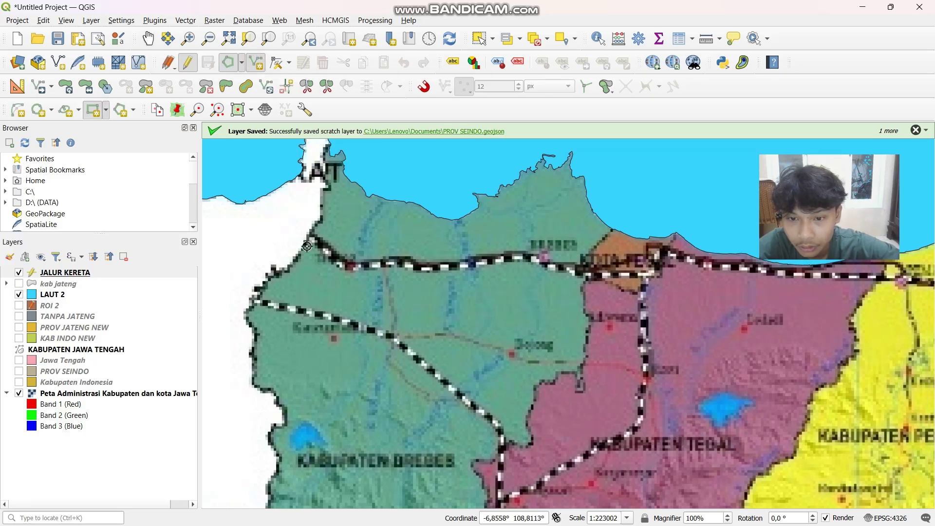
scroll(307, 245, "up", 1)
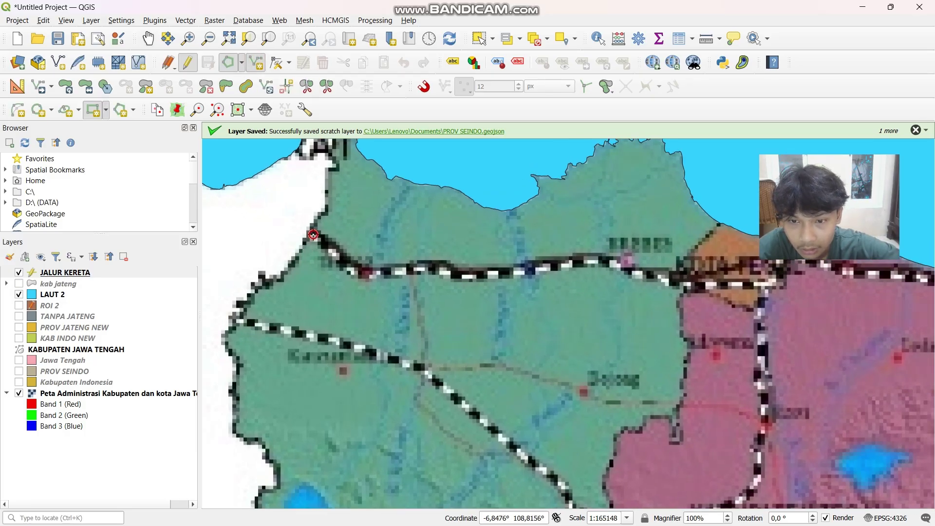
left_click(313, 235)
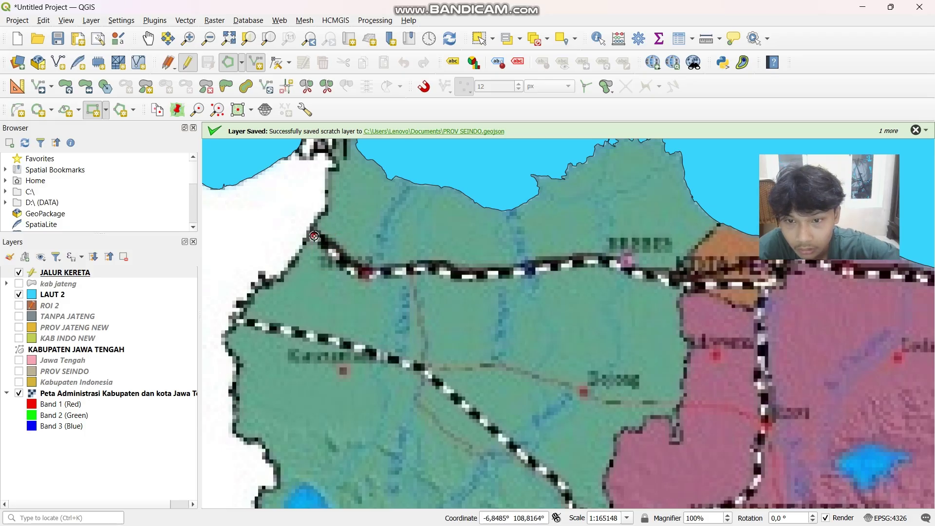
right_click(314, 235)
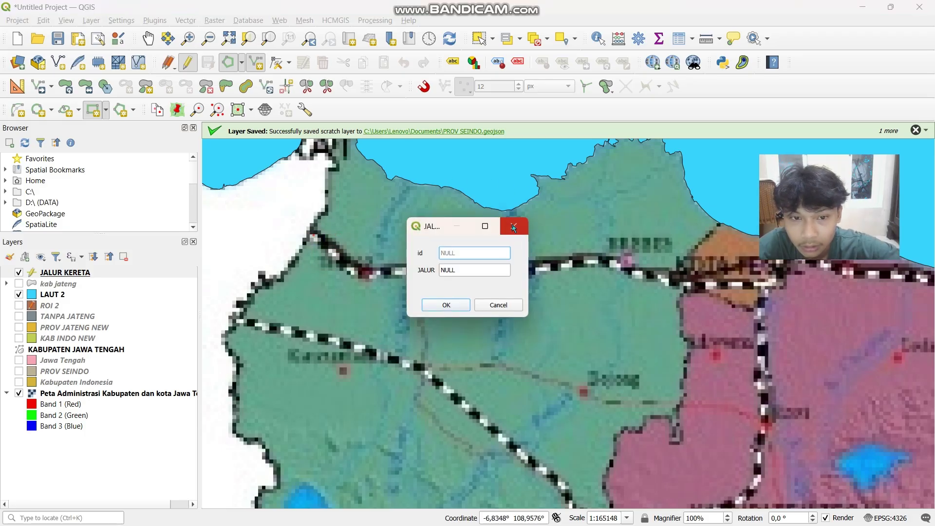
key("Return")
key("alt+Tab")
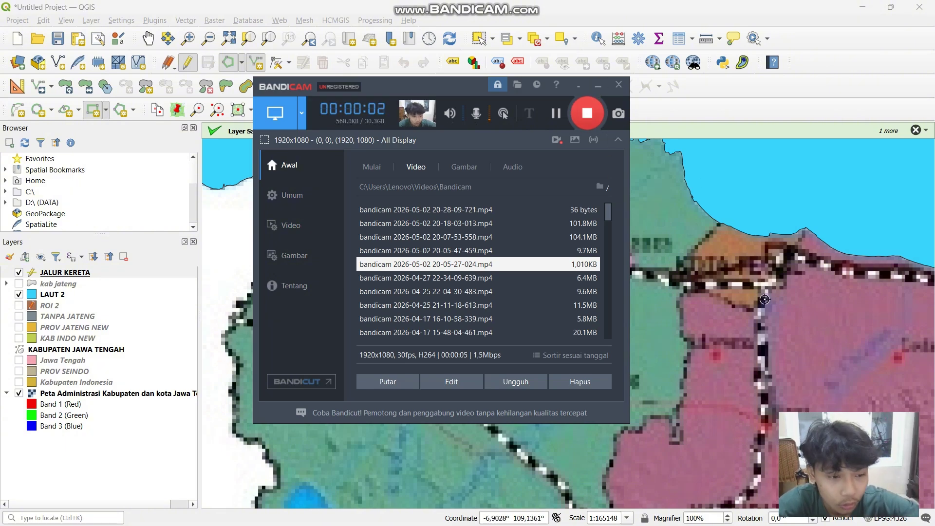
left_click(597, 84)
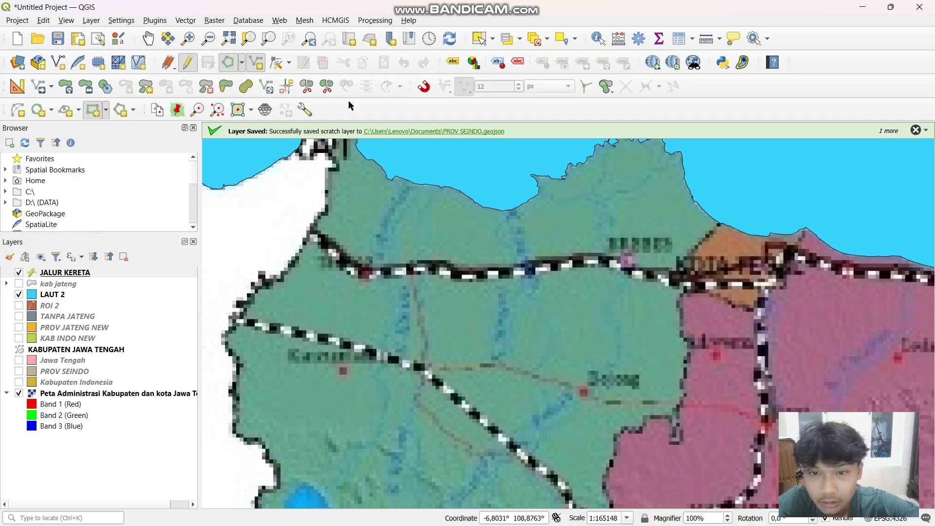
- Digitize straight segments along the northern railway from the western Brebes border past Brebes town to Kota Tegal
left_click(242, 64)
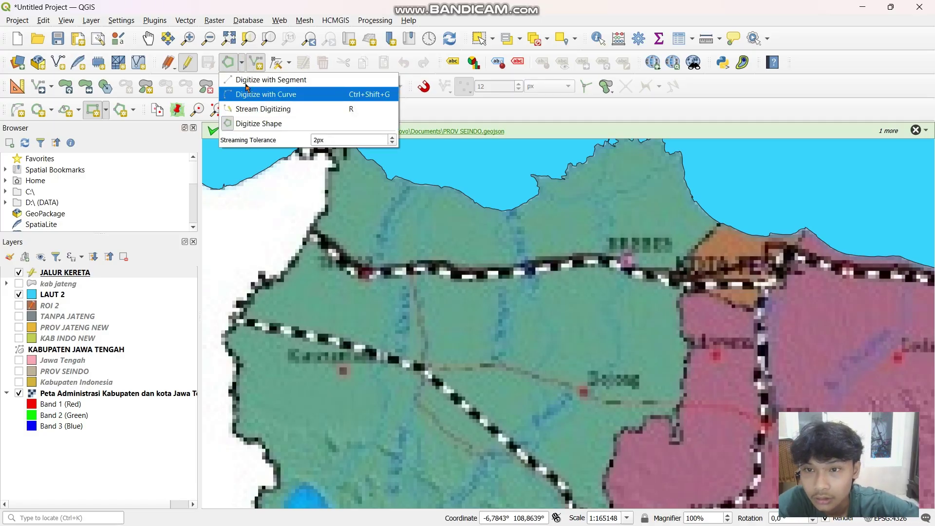
left_click(247, 82)
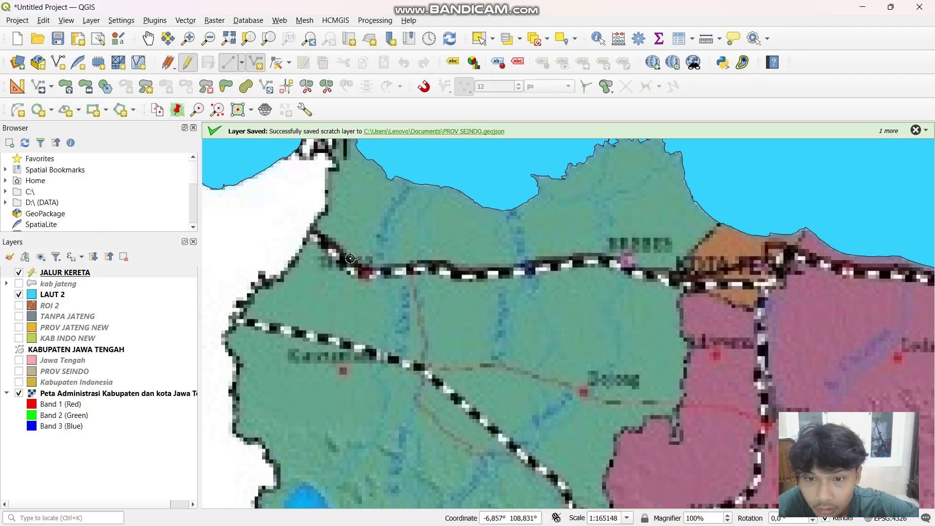
left_click(365, 275)
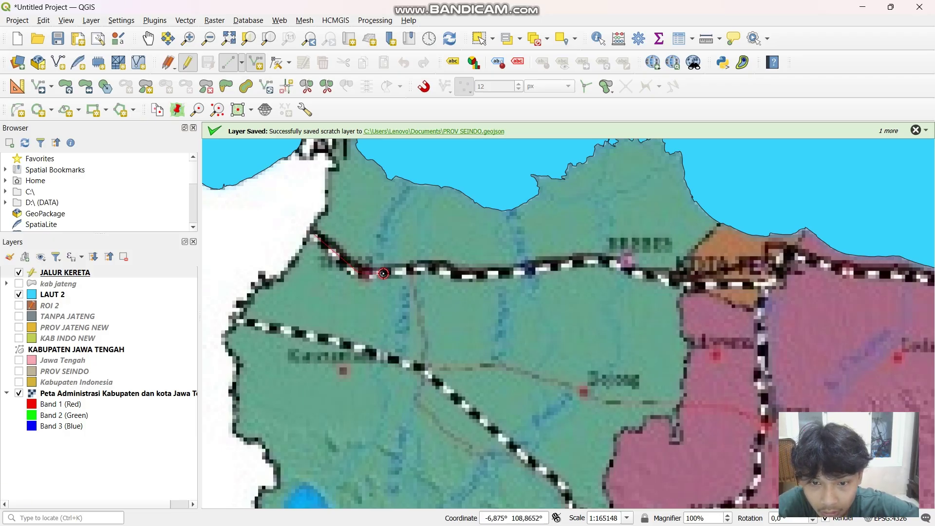
left_click(442, 267)
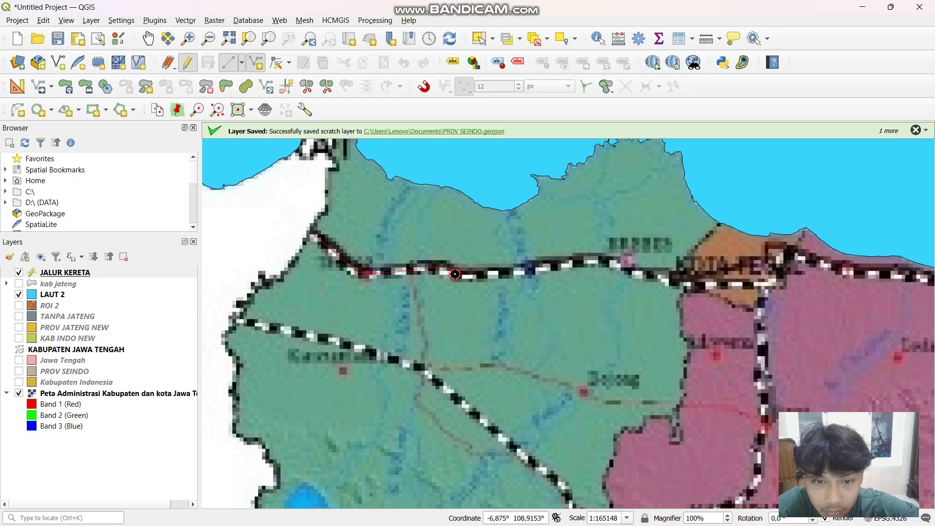
left_click(503, 275)
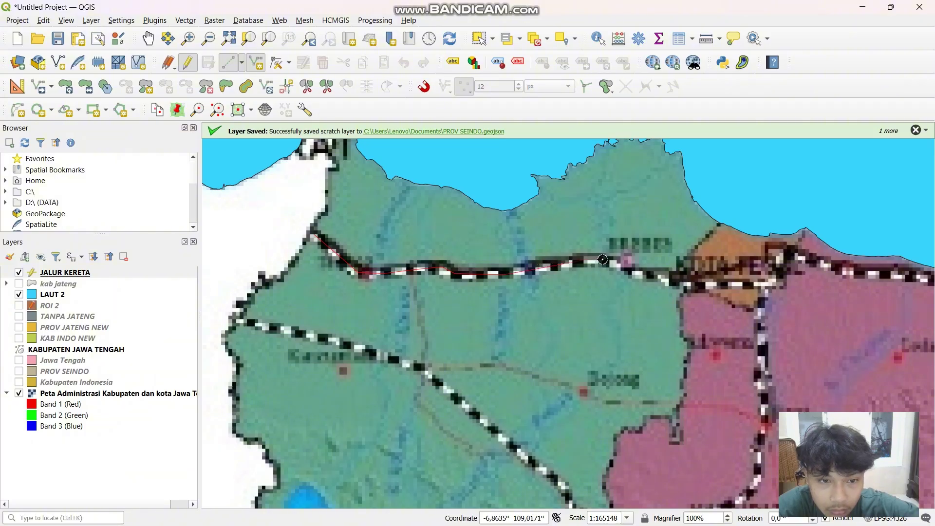
left_click(602, 259)
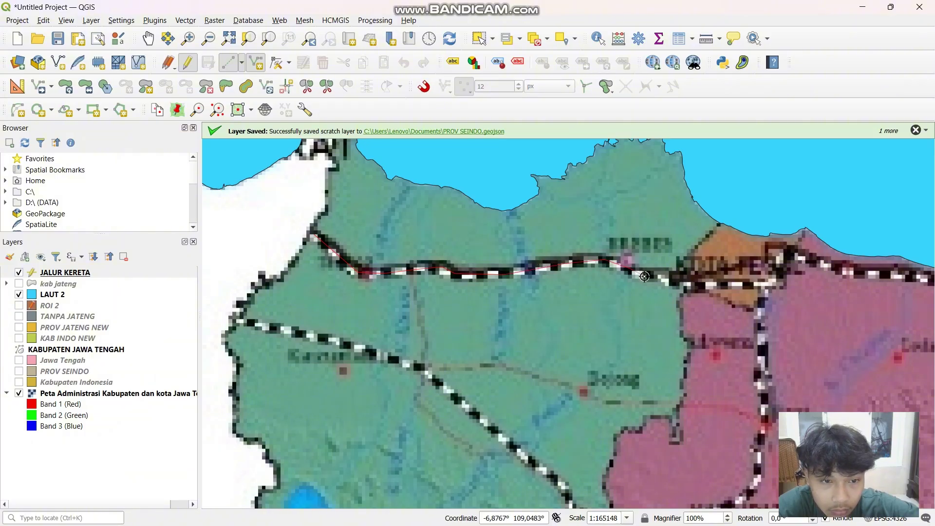
left_click(685, 287)
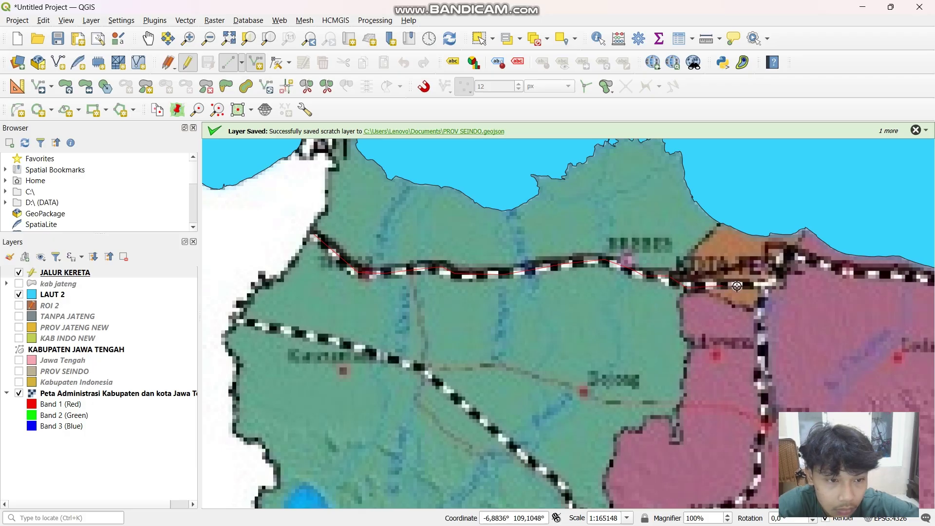
left_click(778, 283)
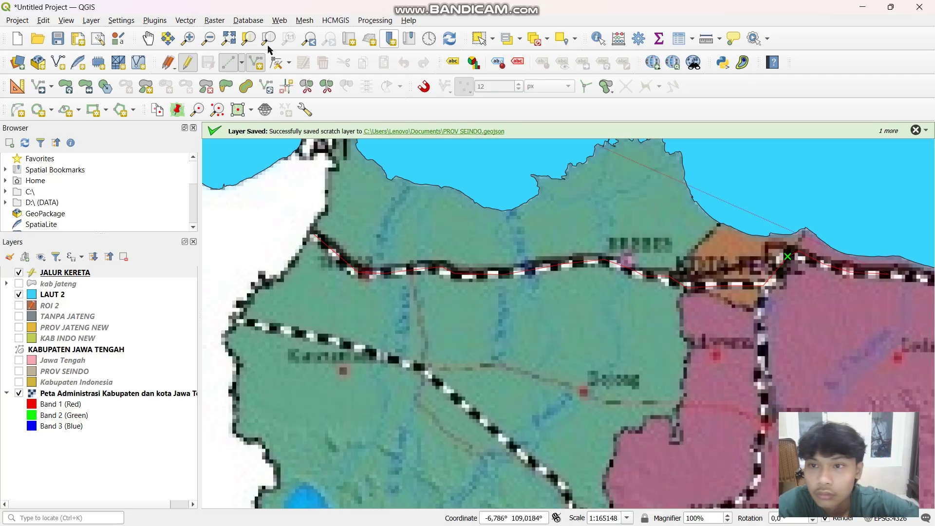
- Continue the railway line east along the coast through Kabupaten Tegal and finish it near the Pemalang border
left_click(148, 38)
left_click_drag(524, 240, 205, 219)
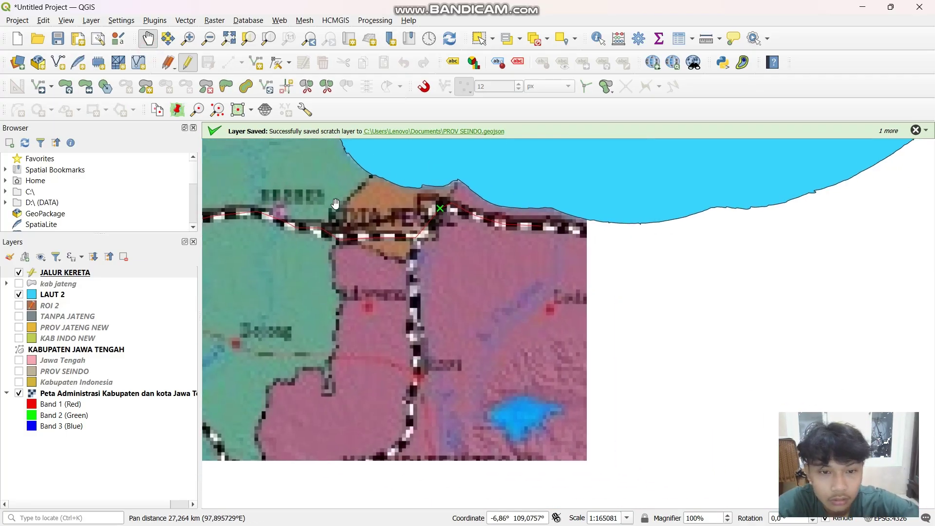
left_click_drag(487, 243, 350, 229)
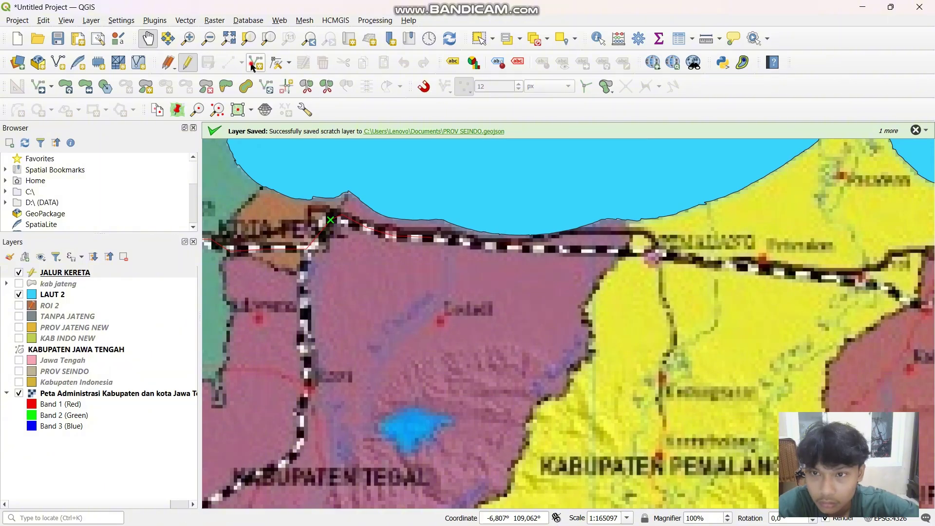
left_click(227, 62)
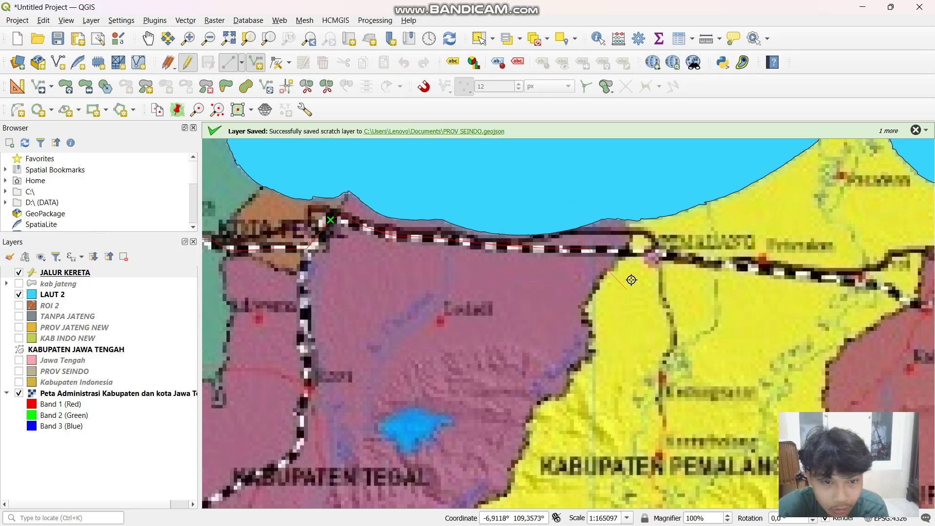
right_click(603, 266)
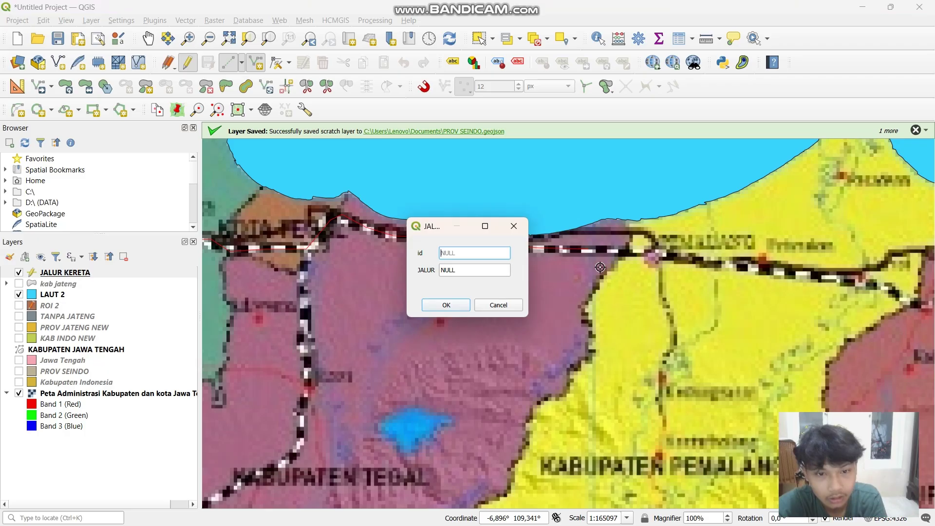
- Set the new line's JALUR attribute to JALUR KERETA and save the feature
left_click(487, 267)
key("BackSpace")
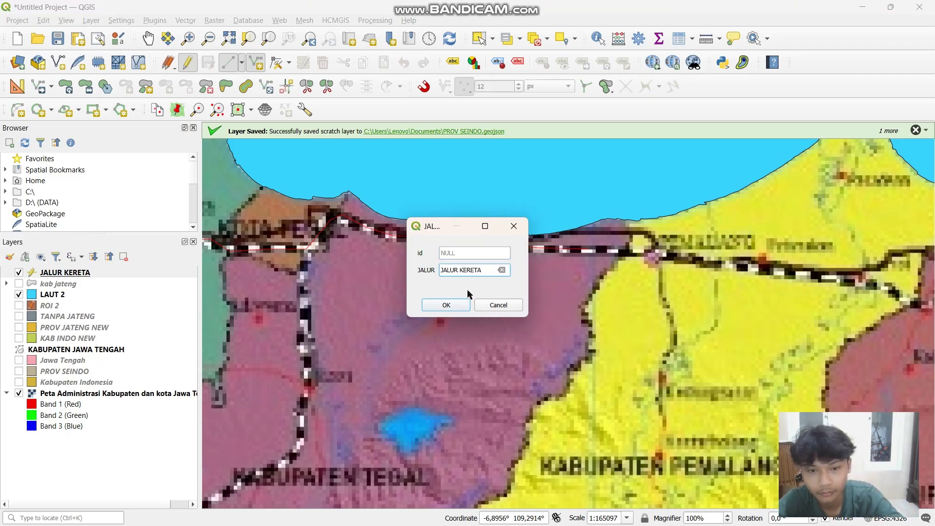
left_click(458, 305)
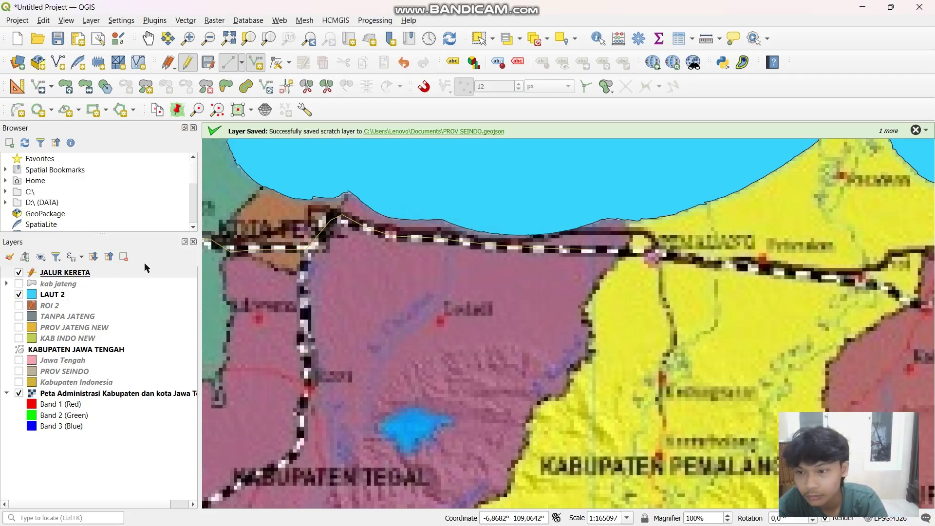
- Try to buffer the JALUR KERETA layer by 30 degrees with 5 segments and round caps and joins into a temporary layer
left_click(133, 274)
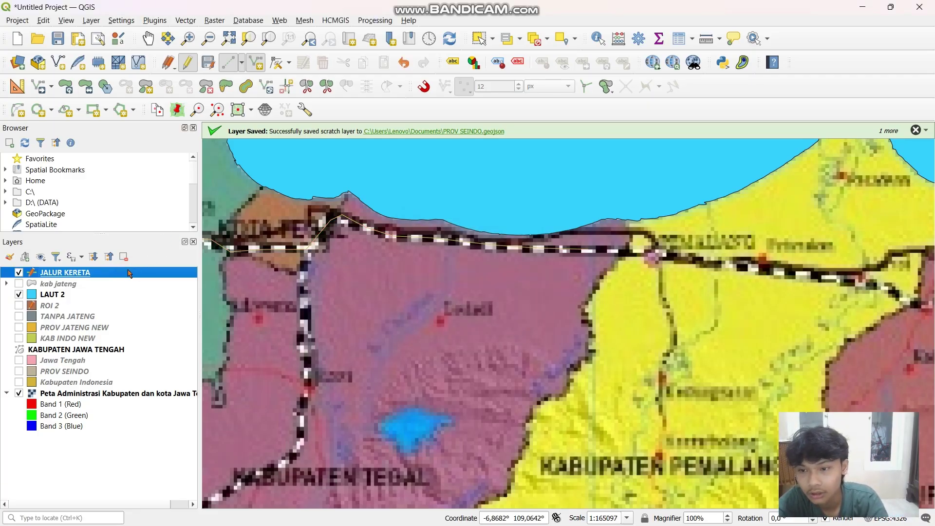
scroll(313, 259, "down", 5)
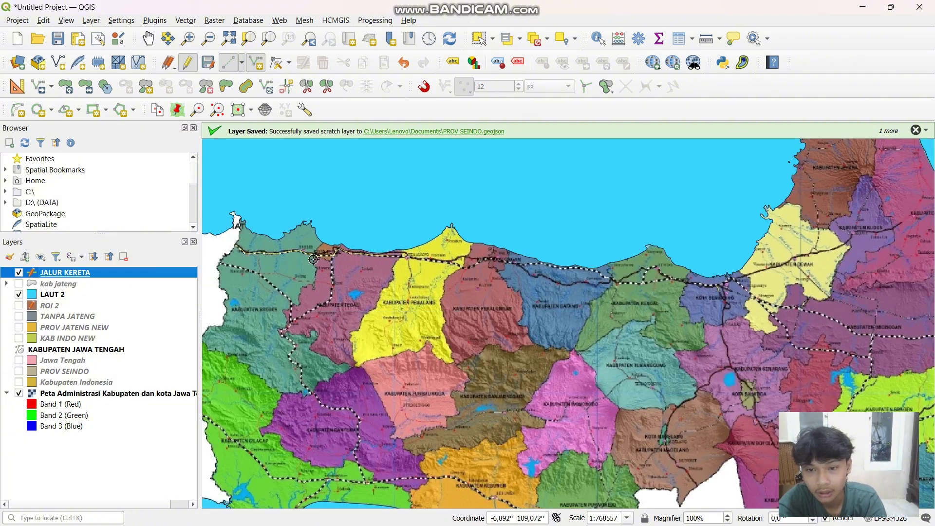
scroll(343, 253, "up", 1)
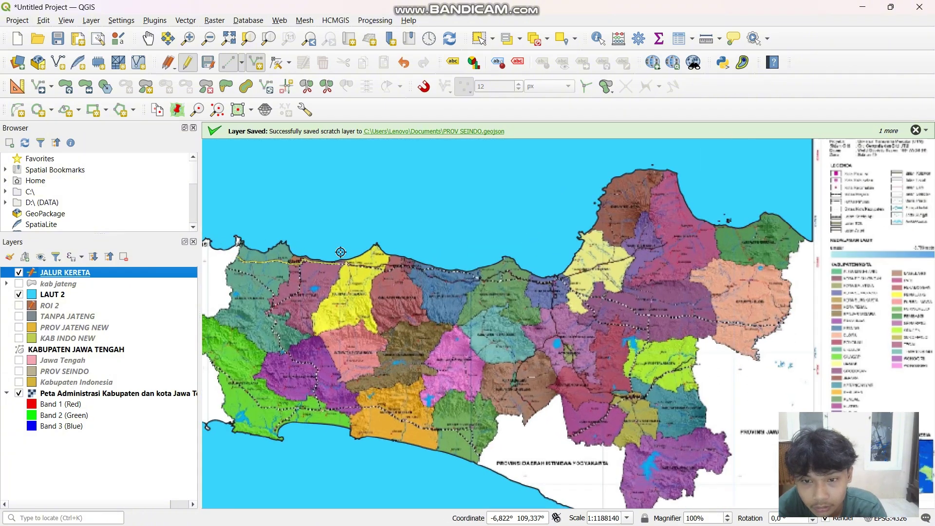
left_click(185, 20)
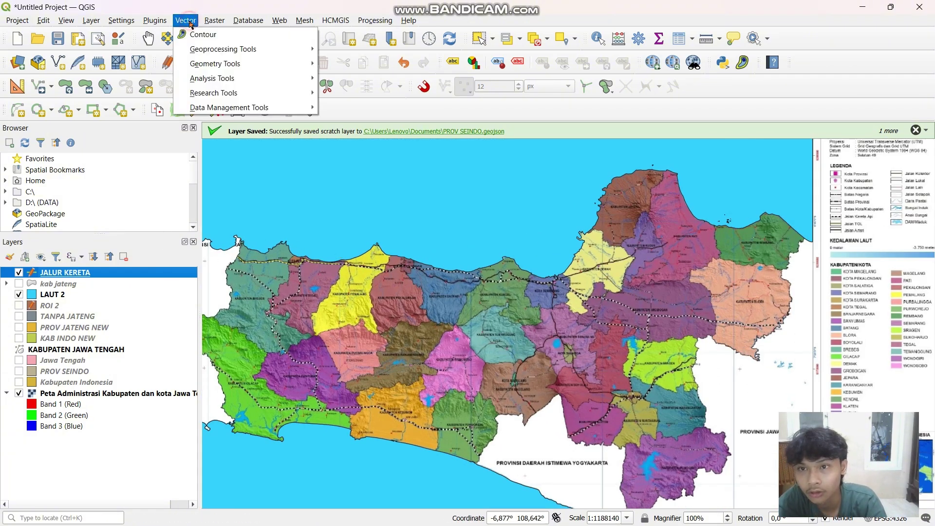
mouse_move(214, 54)
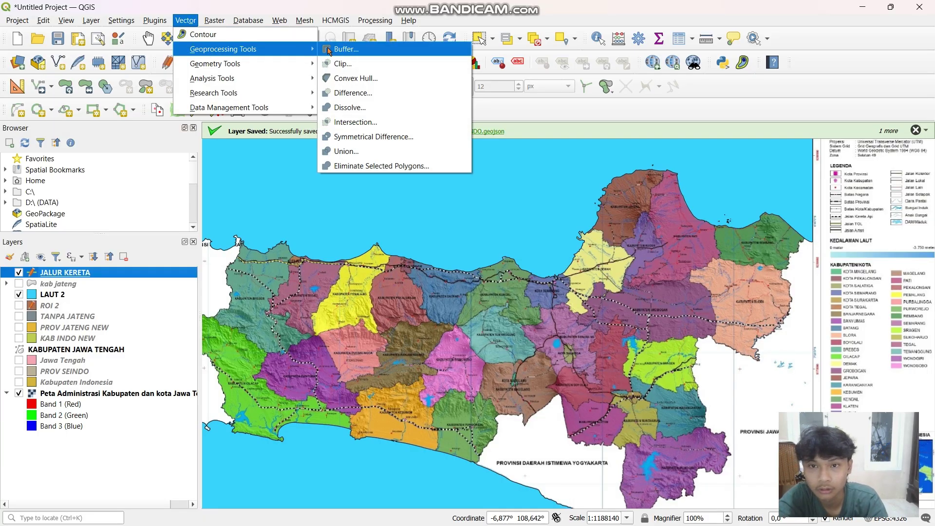
left_click(346, 49)
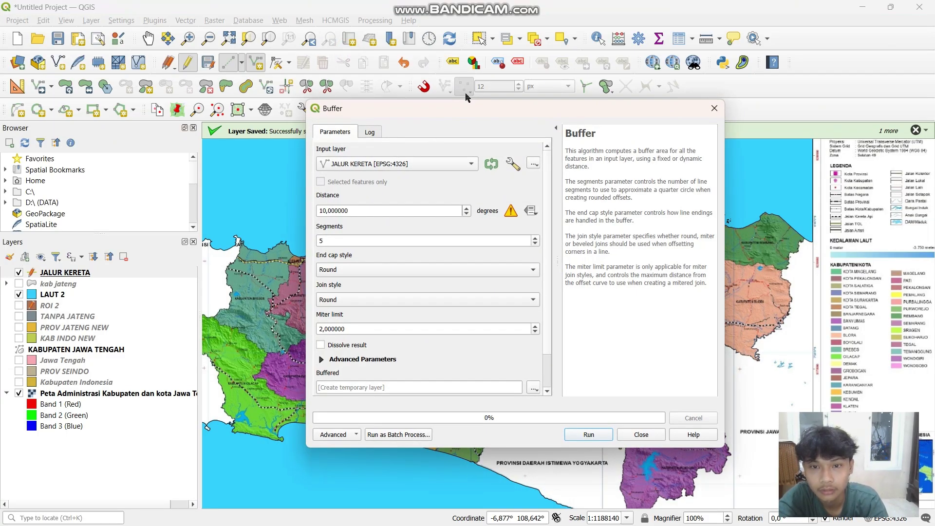
left_click_drag(463, 112, 446, 91)
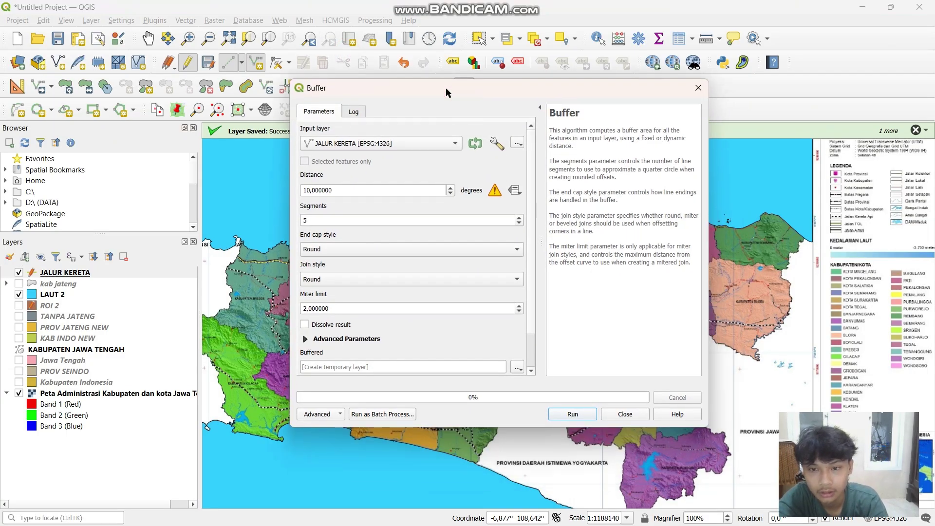
left_click(309, 192)
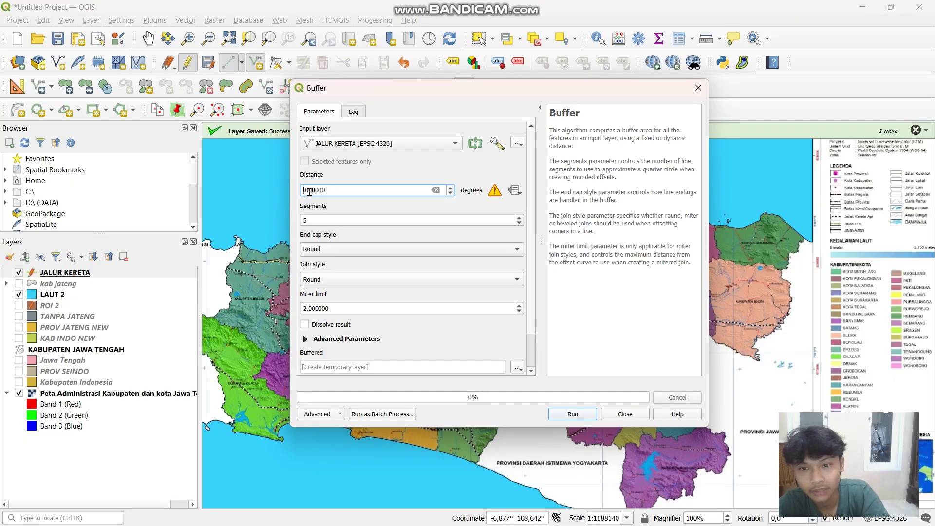
key("Caps_Lock")
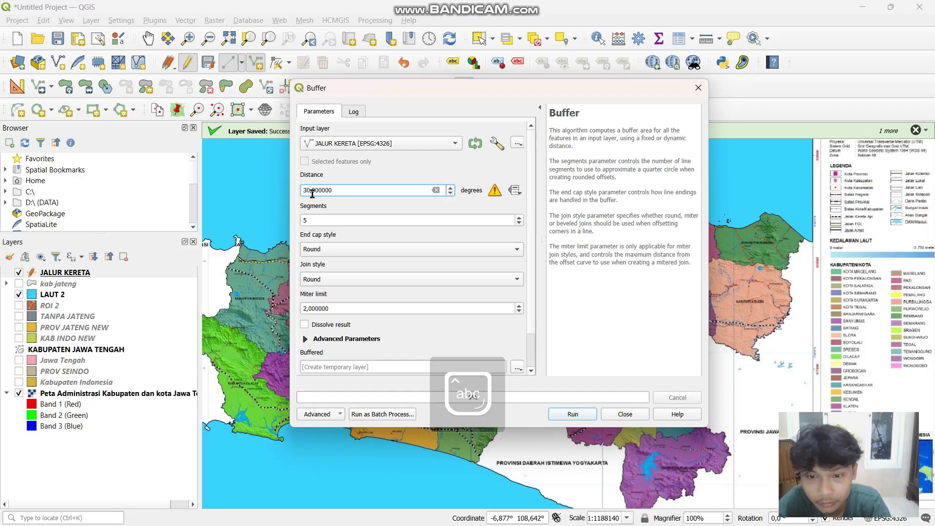
left_click(568, 414)
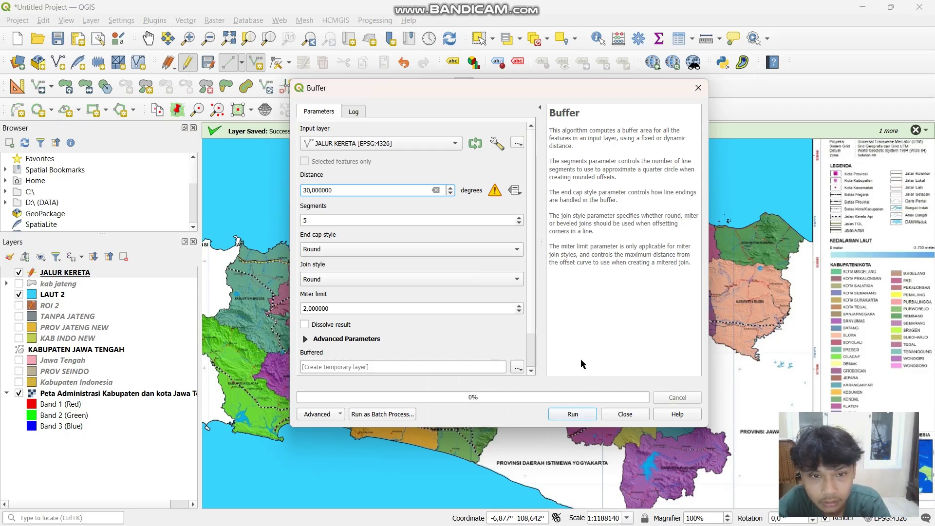
left_click(575, 413)
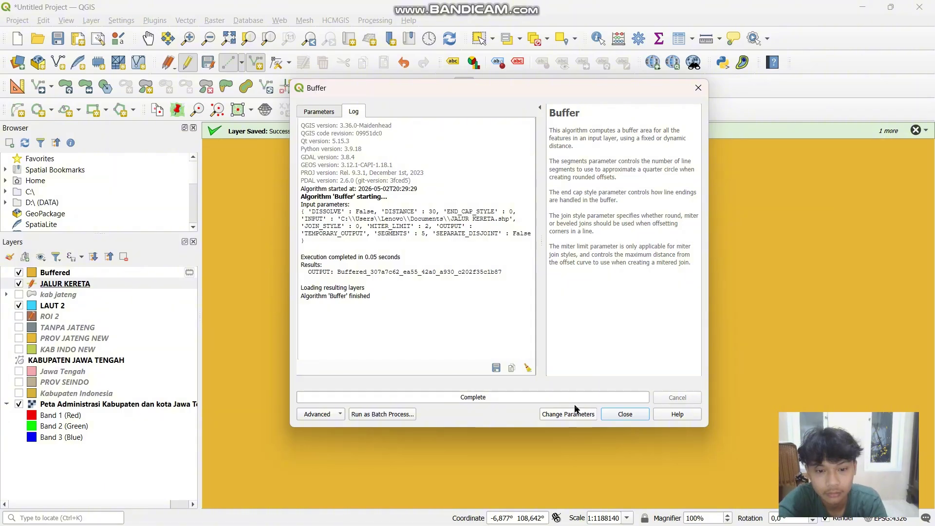
scroll(727, 189, "down", 3)
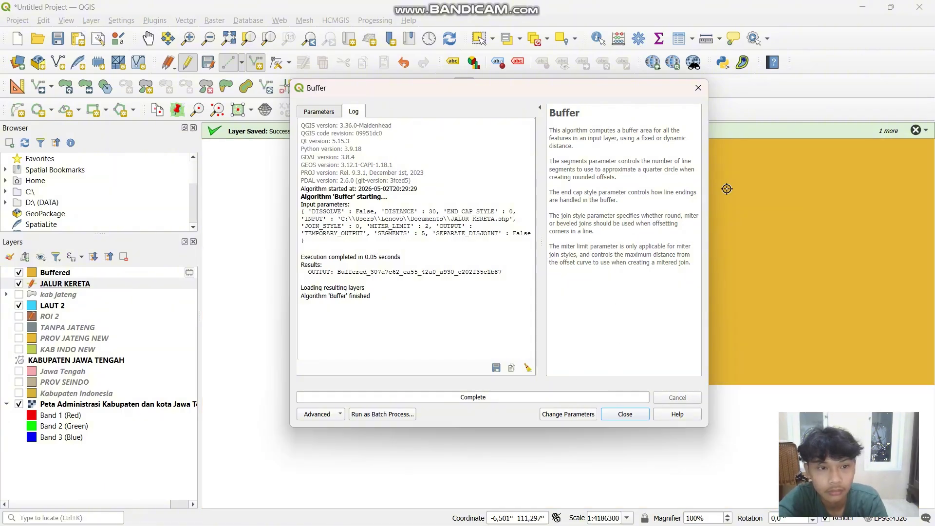
scroll(727, 189, "up", 1)
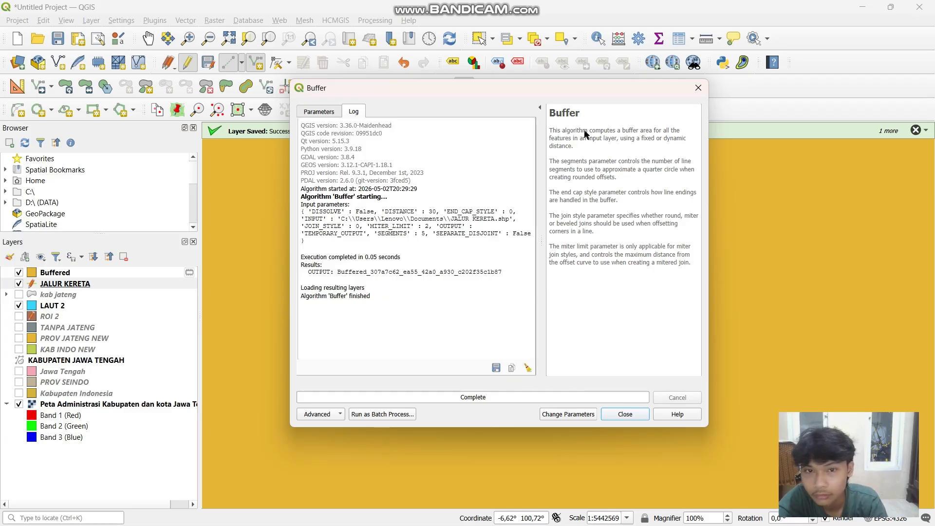
left_click(699, 88)
scroll(430, 302, "down", 4)
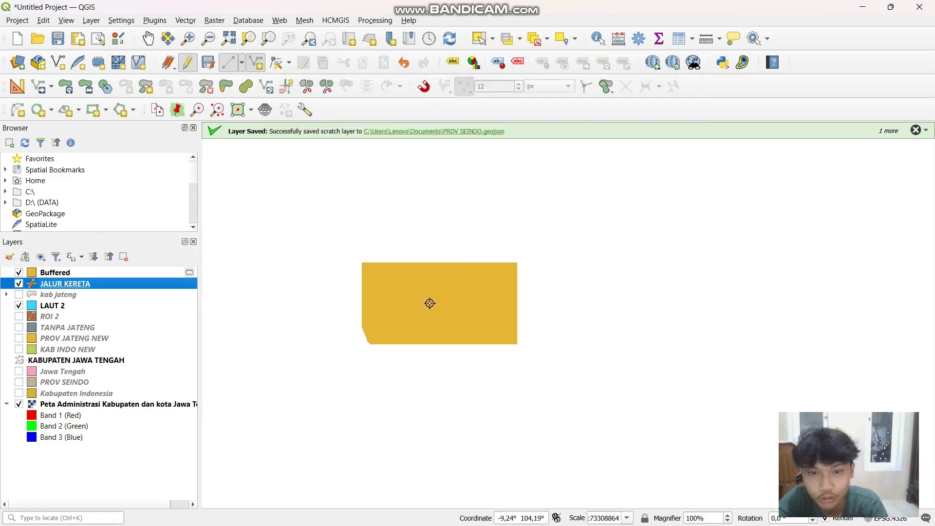
- Remove the temporary Buffered layer from the project
left_click(141, 273)
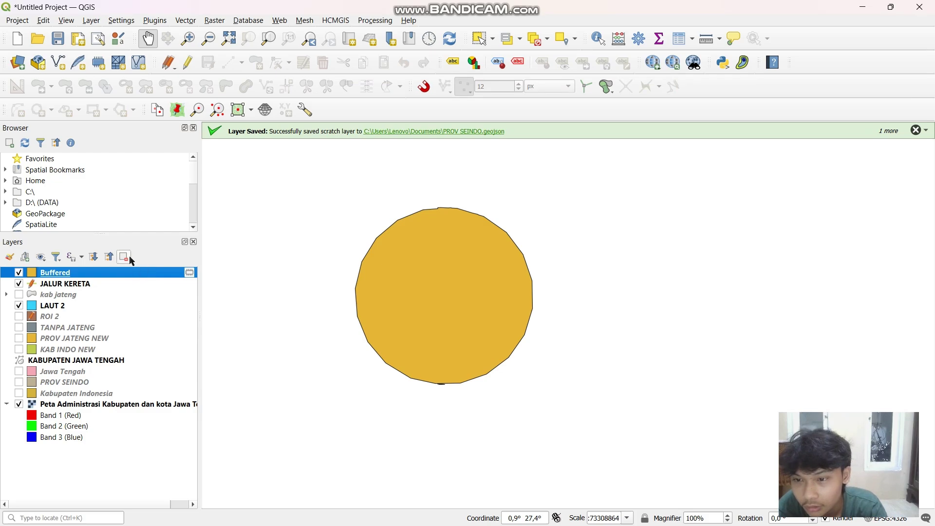
left_click(124, 257)
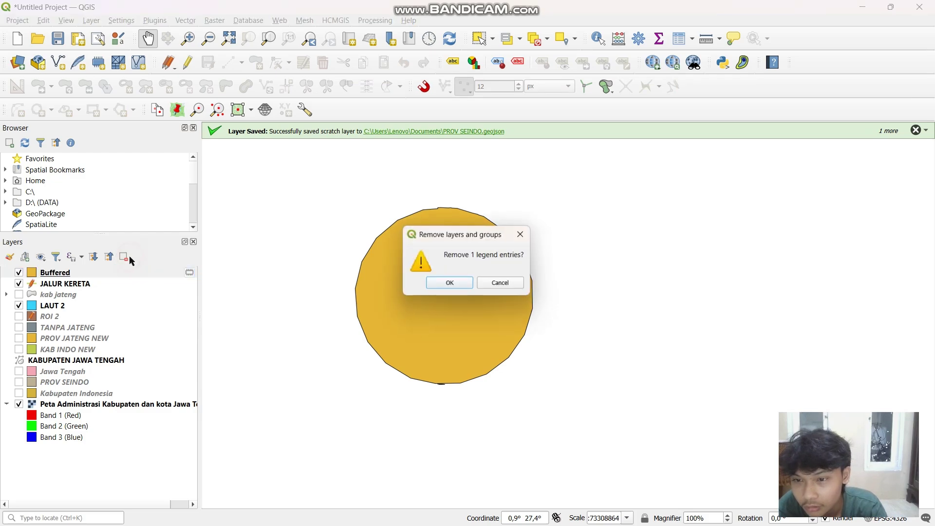
left_click(443, 283)
- Set up a buffer of the JALUR KERETA layer with a distance of 20 degrees
scroll(412, 296, "up", 2)
scroll(611, 328, "up", 3)
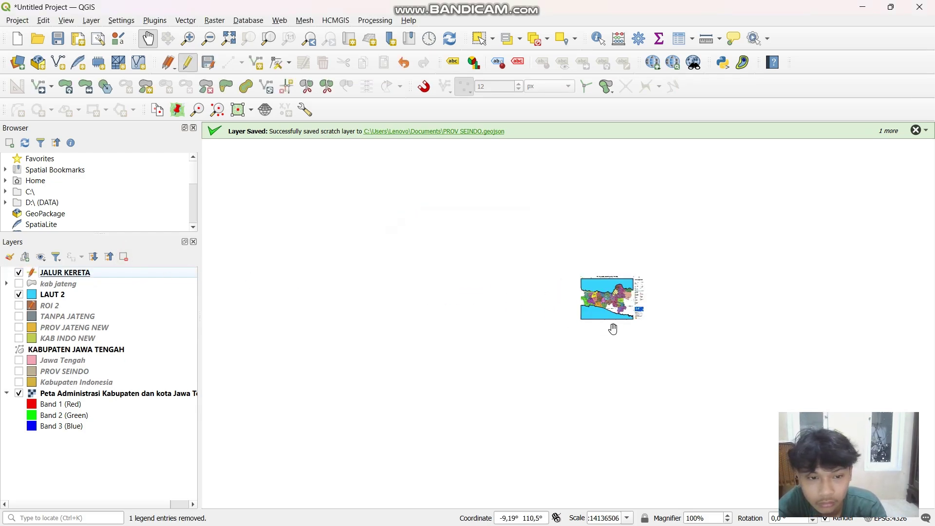
left_click_drag(612, 327, 530, 176)
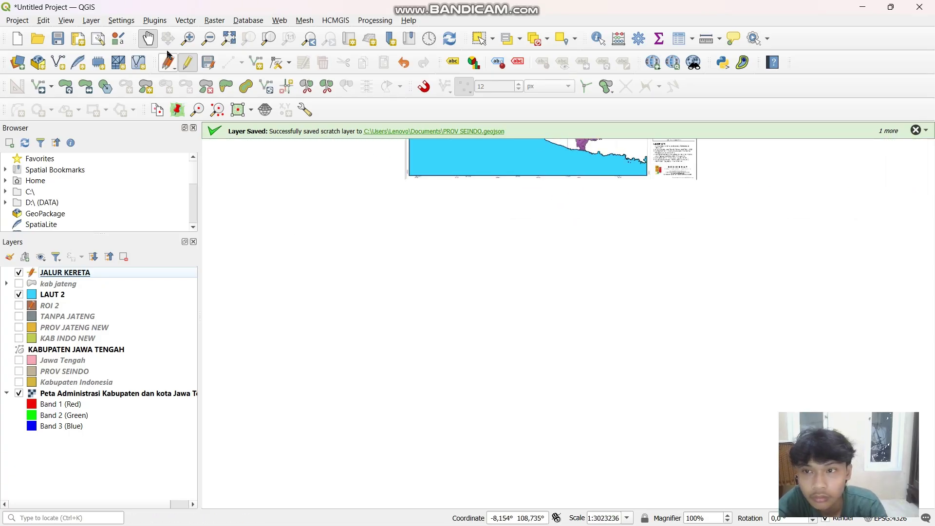
left_click(504, 227)
left_click_drag(504, 227, 456, 432)
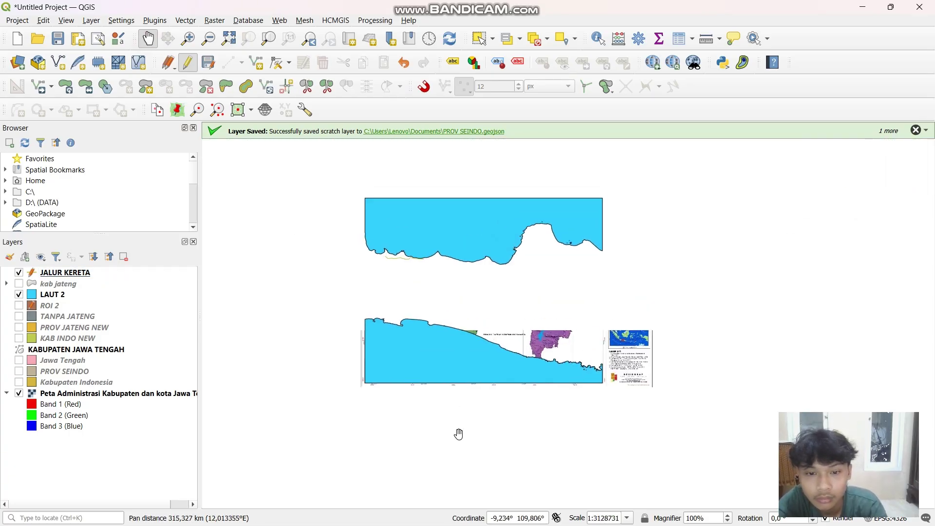
scroll(438, 301, "up", 1)
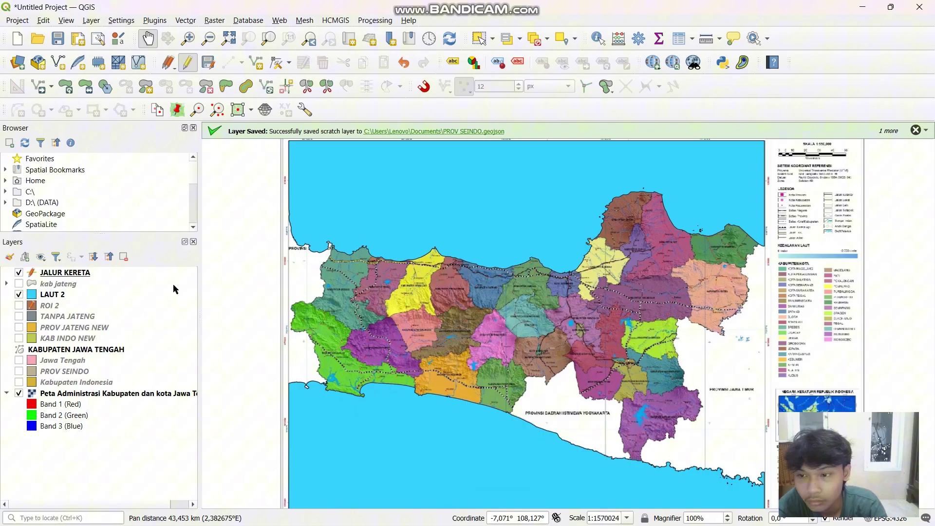
left_click(134, 274)
left_click(185, 20)
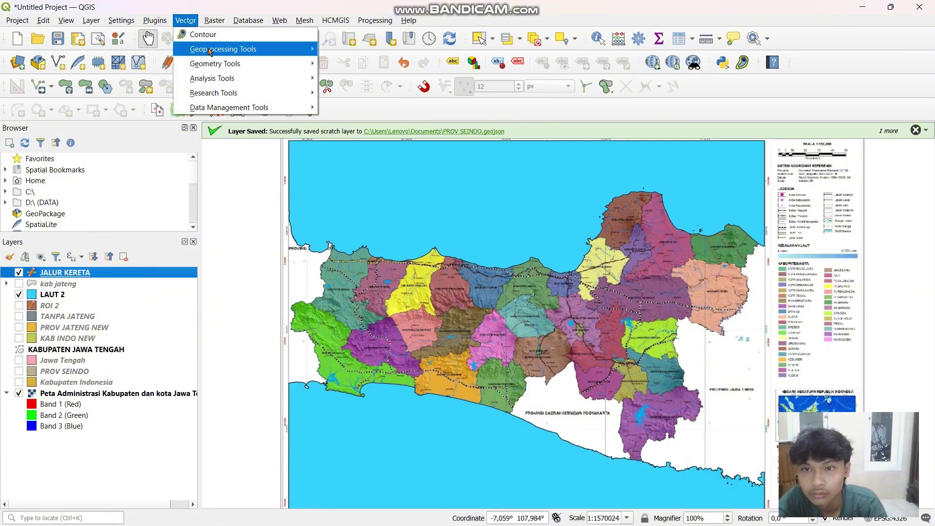
mouse_move(210, 50)
left_click(344, 50)
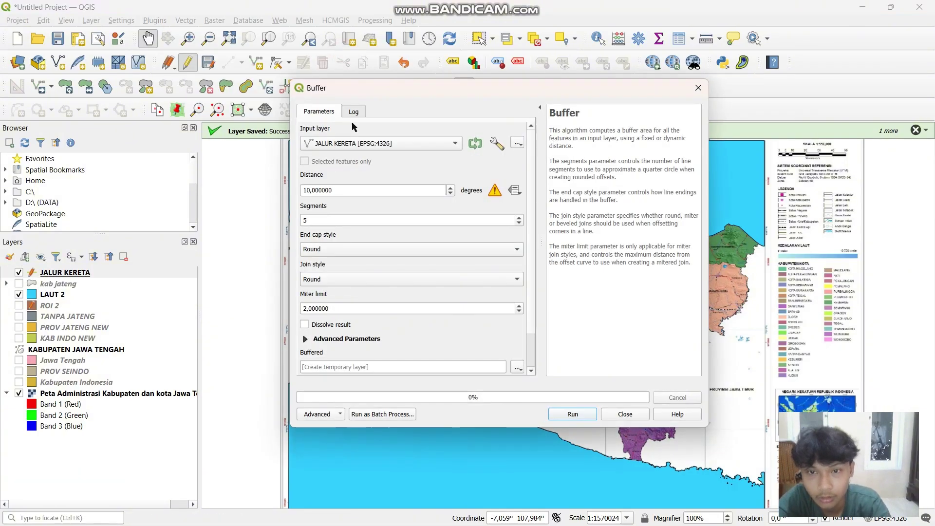
left_click(416, 146)
left_click(415, 146)
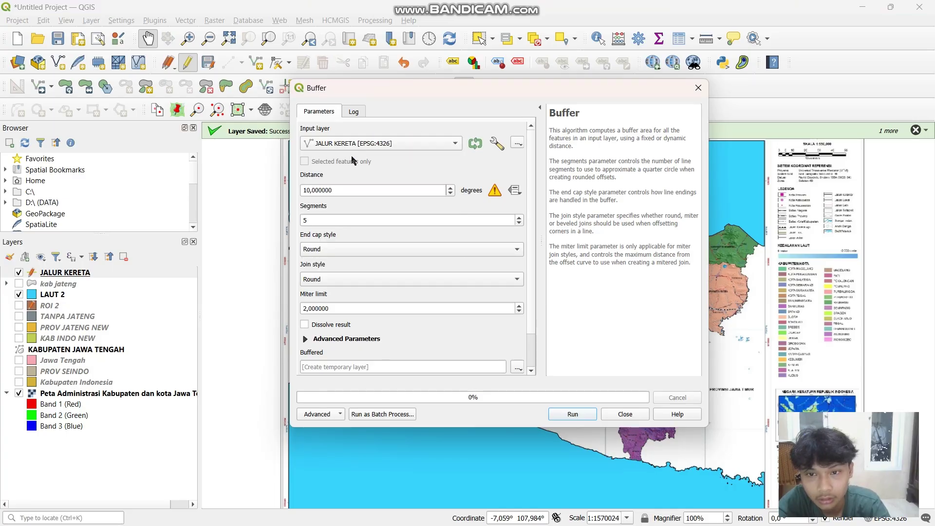
left_click(470, 191)
left_click(451, 188)
left_click(451, 188)
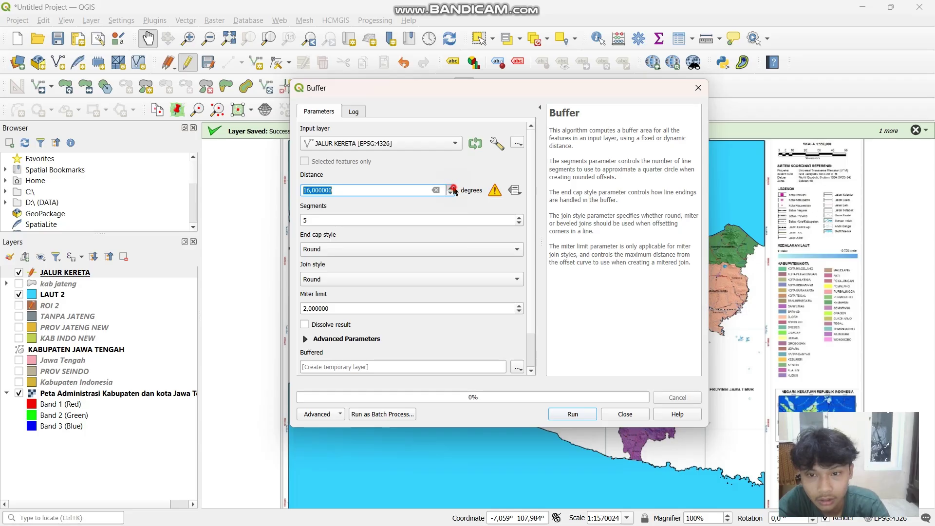
left_click(452, 188)
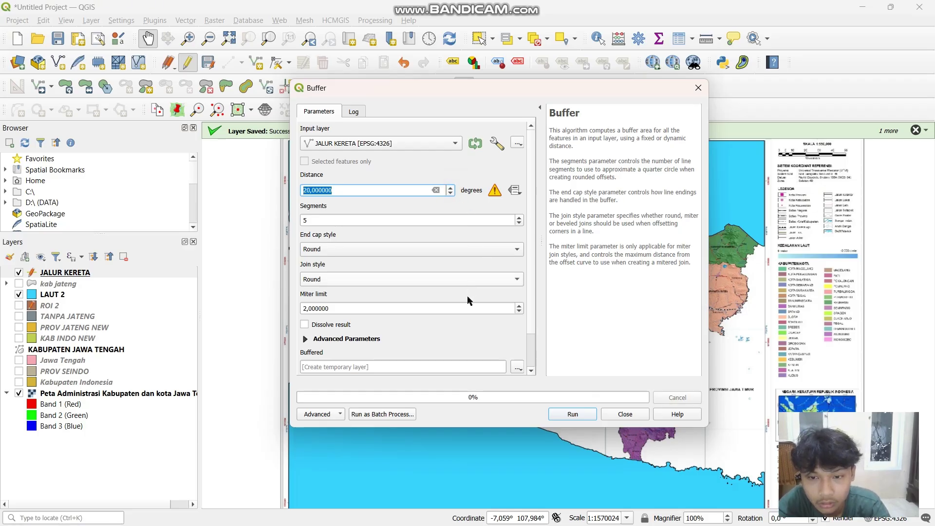
- Set the buffer output file to jalur kereta.geojson in the Pertemuan 5 SIG 2026 folder and run the buffer
left_click(518, 368)
left_click(533, 392)
type("j")
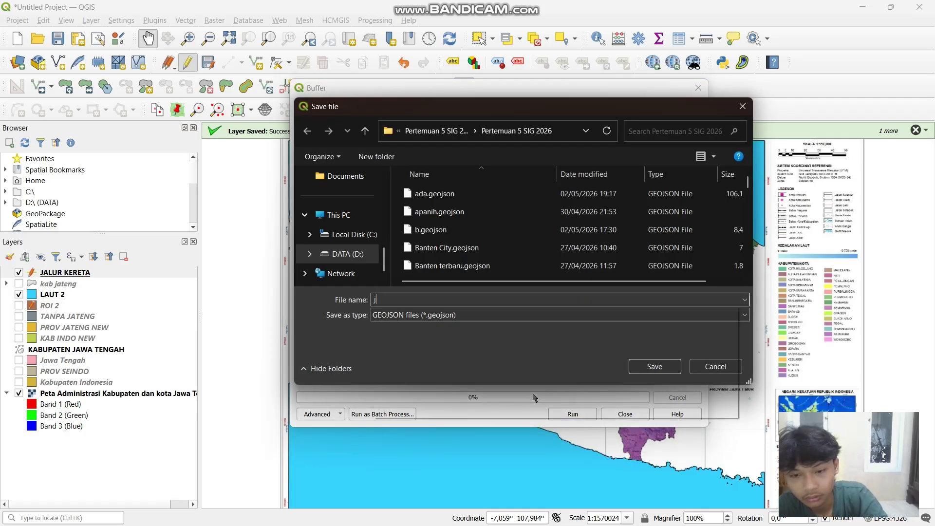
type("alur kereta")
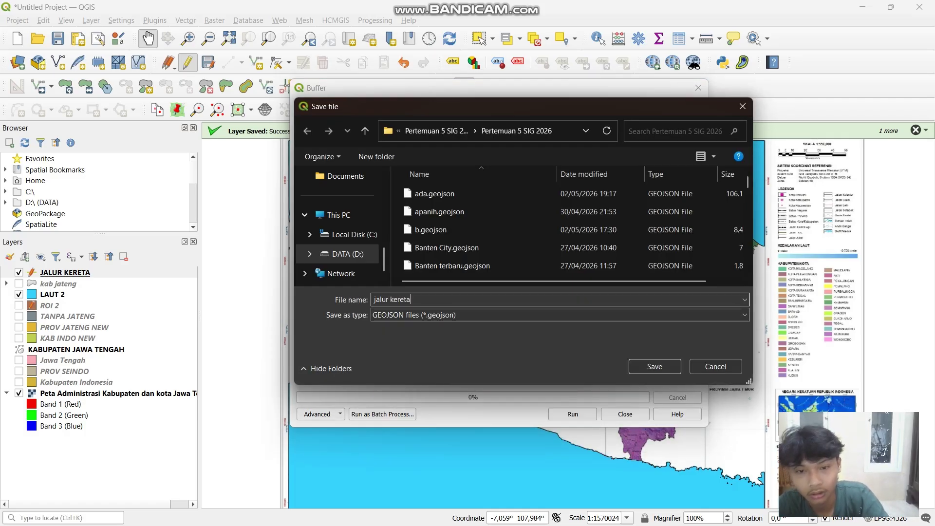
left_click(655, 367)
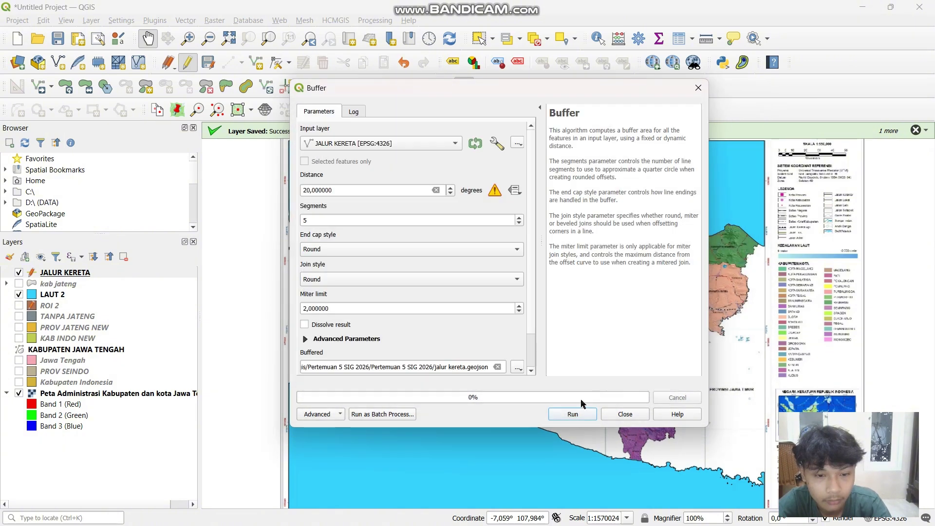
left_click(576, 414)
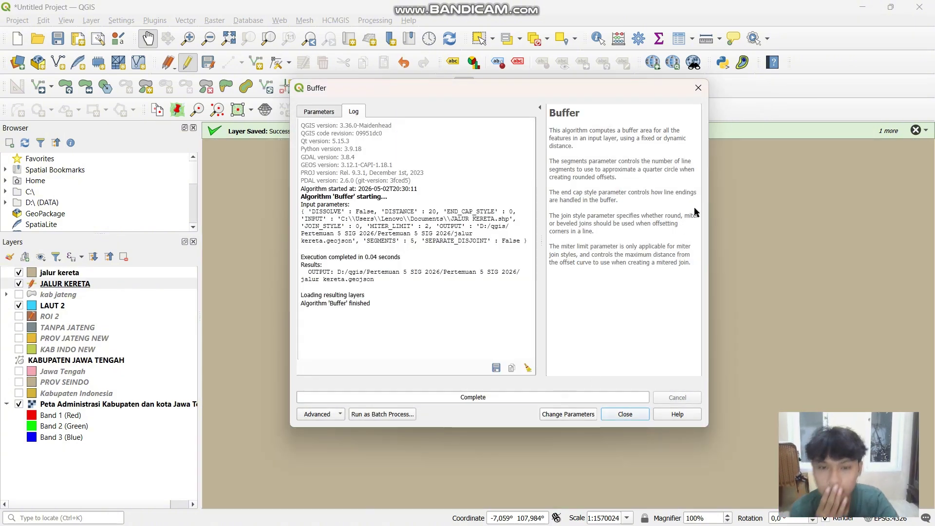
- Close the buffer tool and hide the jalur kereta buffer layer to uncover the Central Java map
scroll(718, 261, "down", 2)
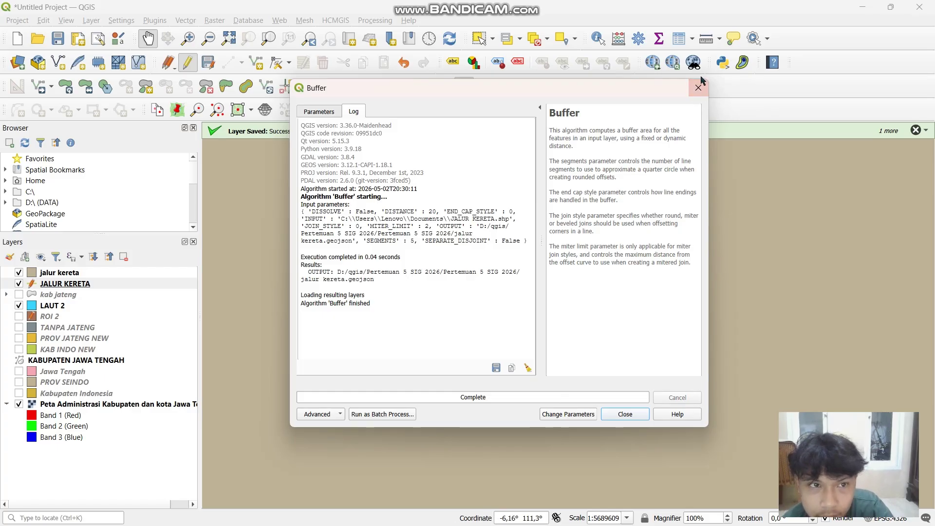
left_click(330, 112)
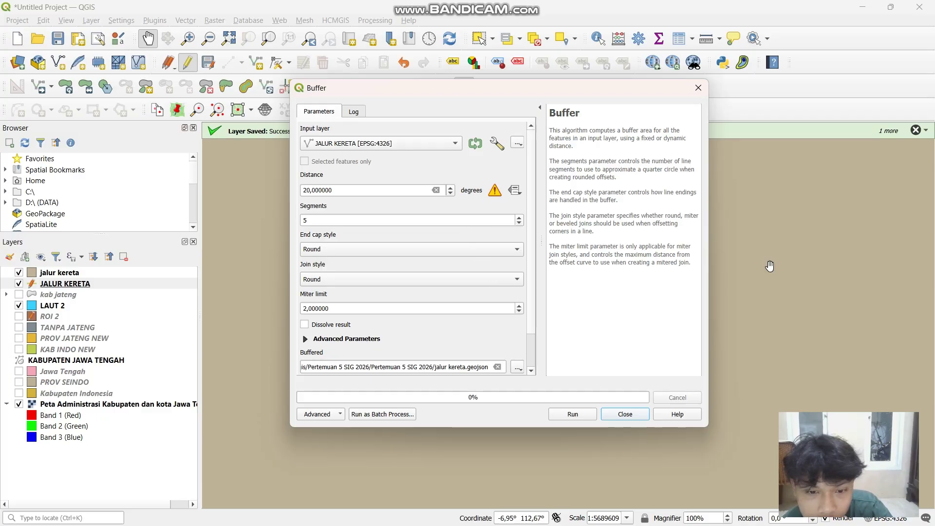
scroll(768, 265, "down", 2)
left_click(714, 165)
left_click_drag(720, 209, 501, 179)
scroll(565, 288, "up", 2)
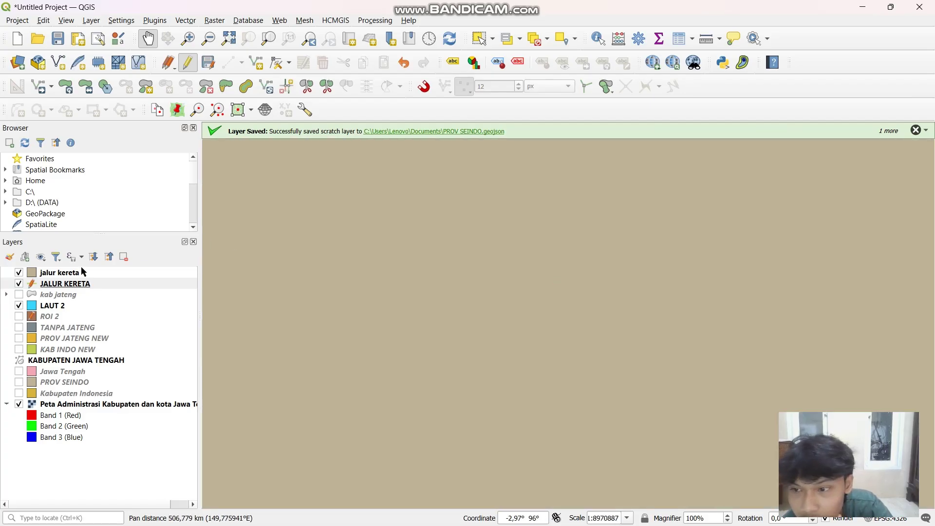
left_click(18, 273)
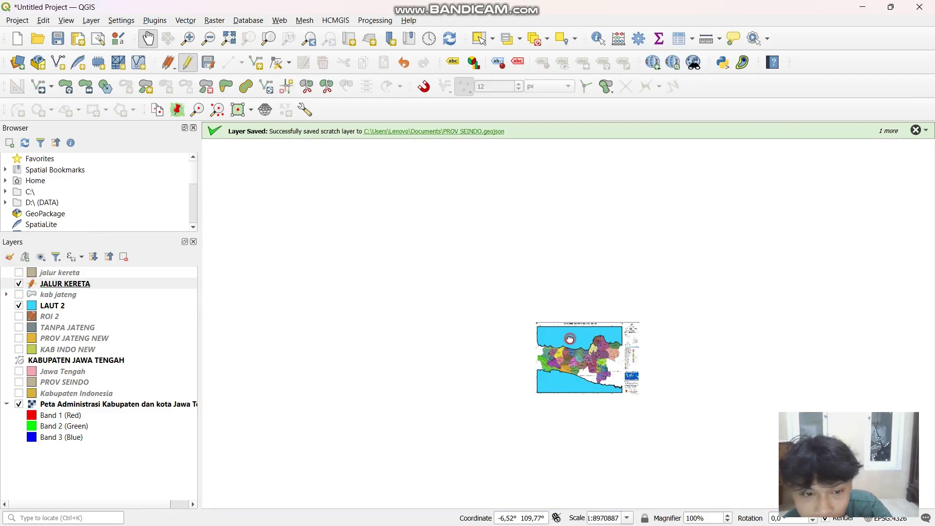
left_click_drag(570, 338, 482, 193)
scroll(523, 300, "up", 3)
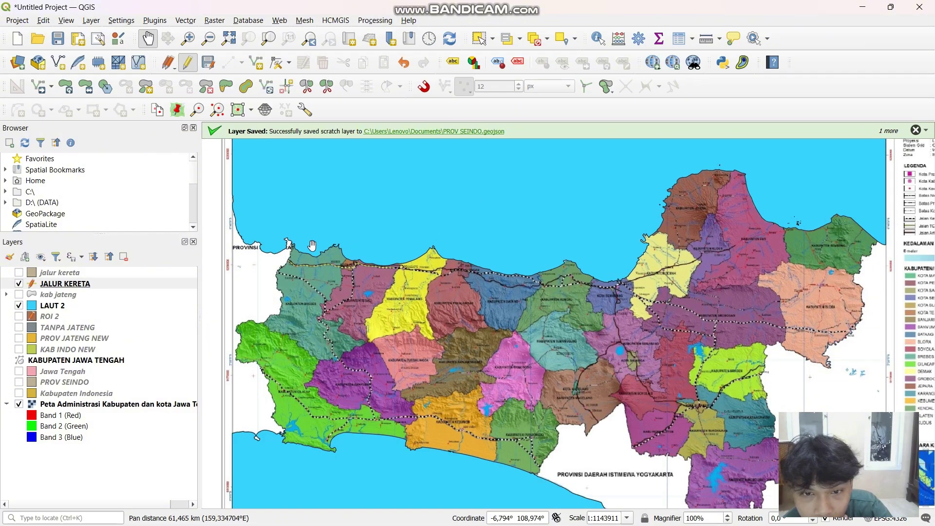
- Show the kab jateng layer beneath the JALUR KERETA line
left_click(58, 277)
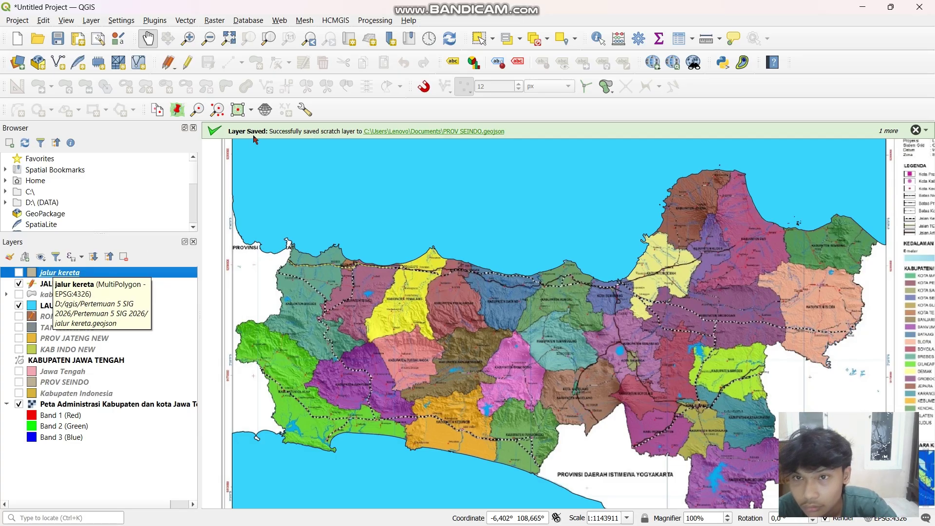
left_click(87, 284)
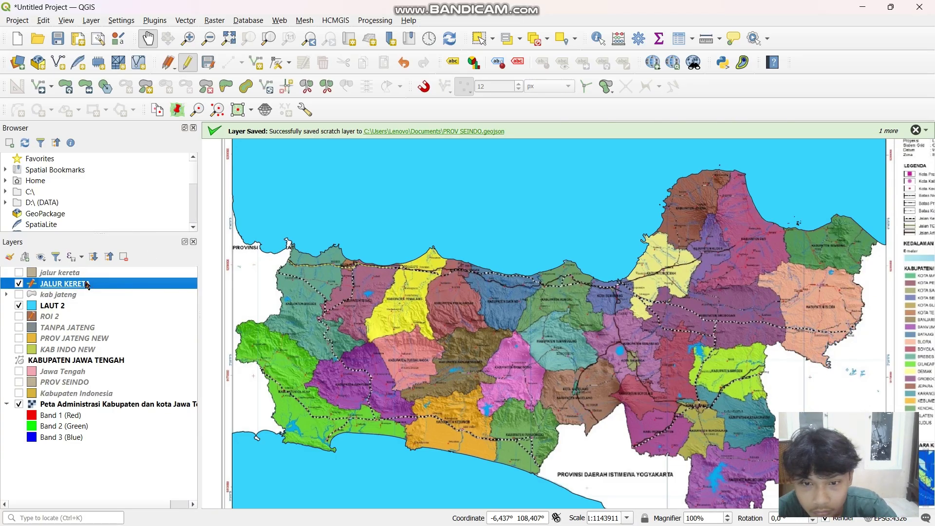
left_click(84, 274)
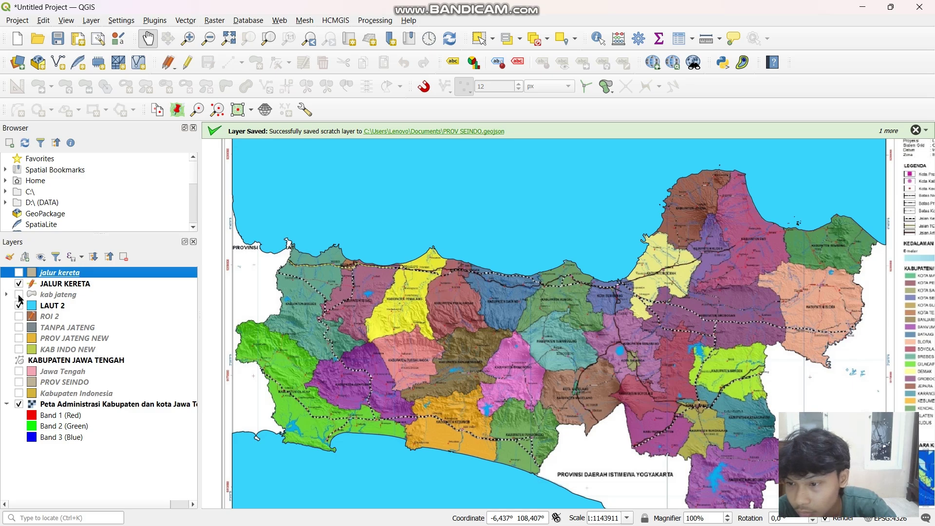
left_click(19, 295)
left_click_drag(410, 283, 397, 275)
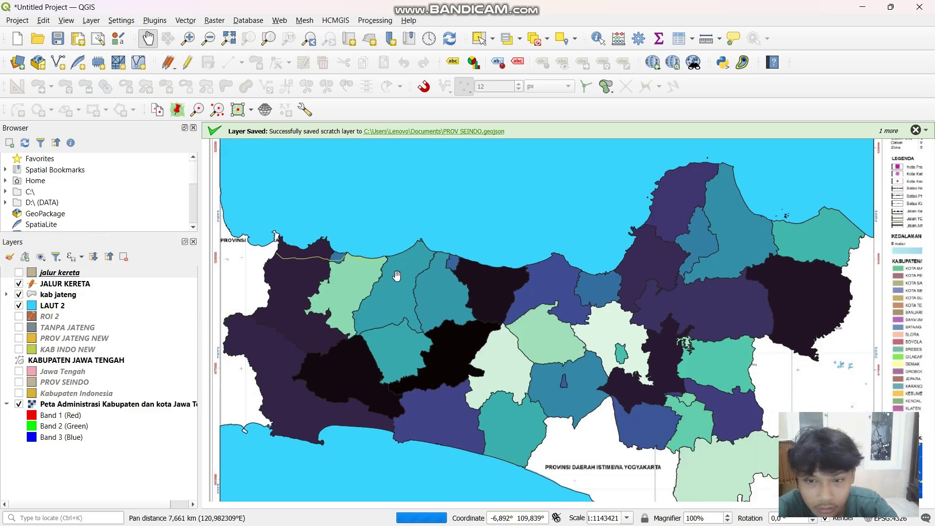
left_click(102, 284)
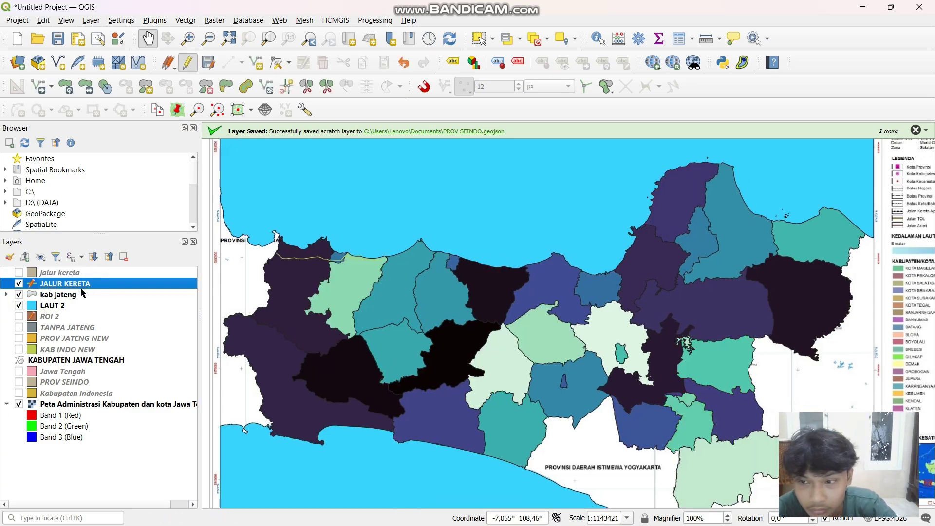
left_click(82, 292)
left_click(81, 285)
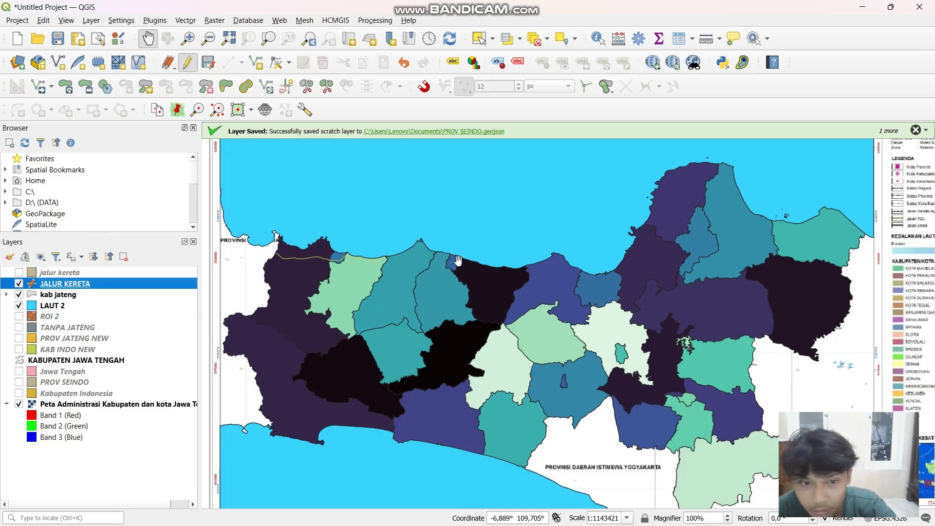
scroll(458, 261, "down", 1)
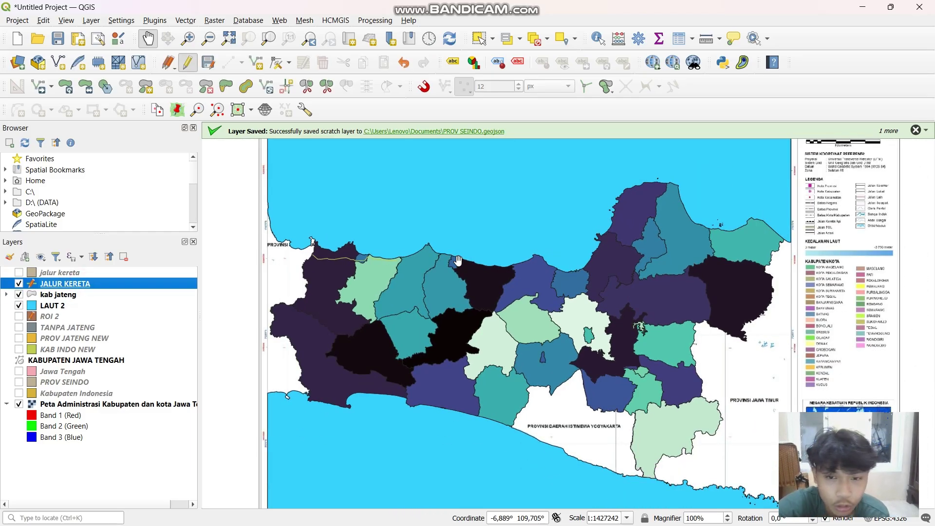
left_click(186, 21)
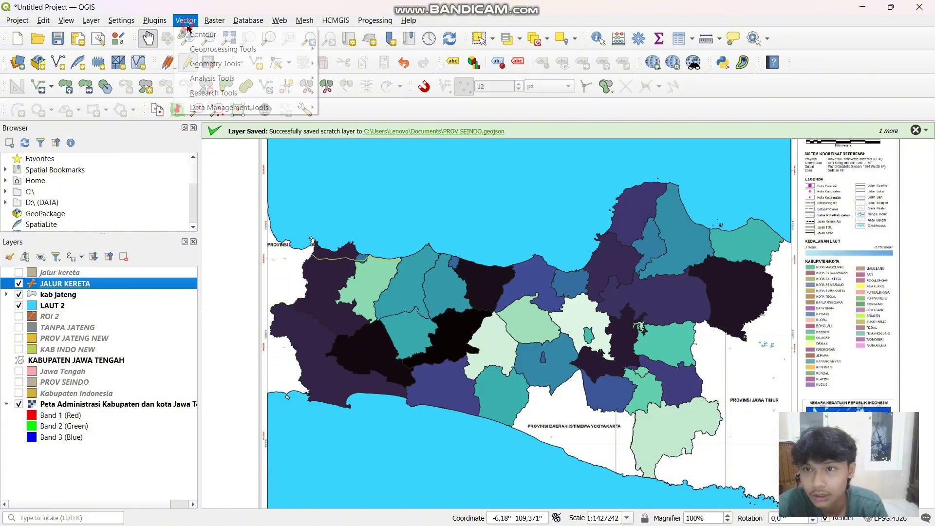
mouse_move(228, 49)
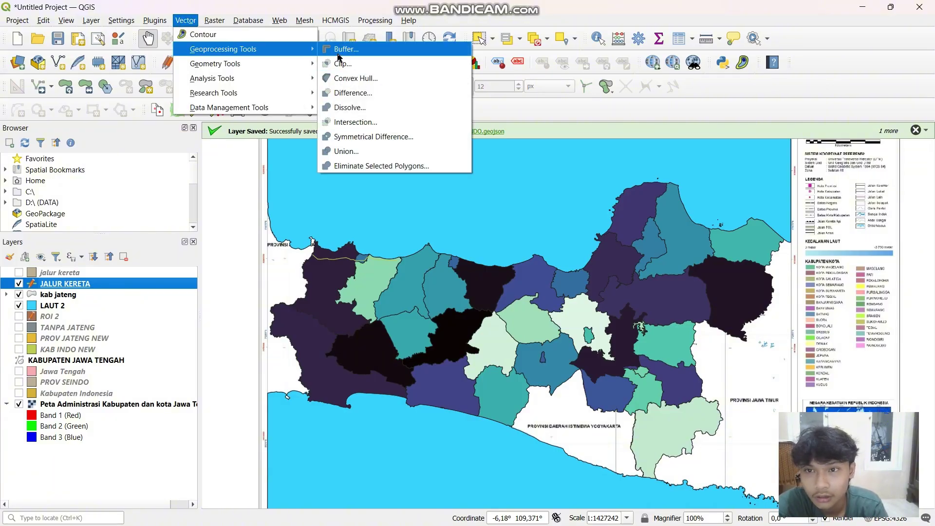
left_click(341, 228)
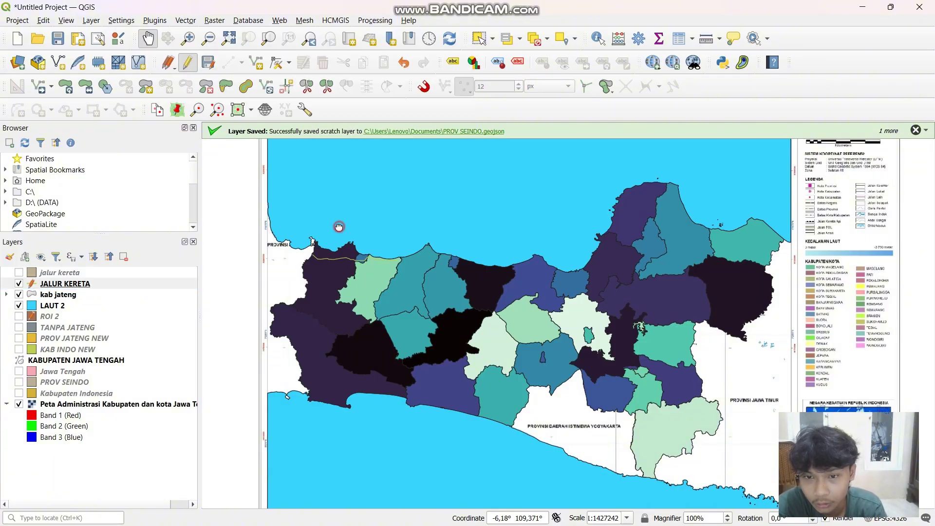
- Set the JALUR KERETA layer's line symbol width to 2.46 millimetres and accept the layer properties
mouse_move(270, 222)
left_mouse_down()
mouse_move(499, 310)
mouse_move(261, 233)
left_mouse_up()
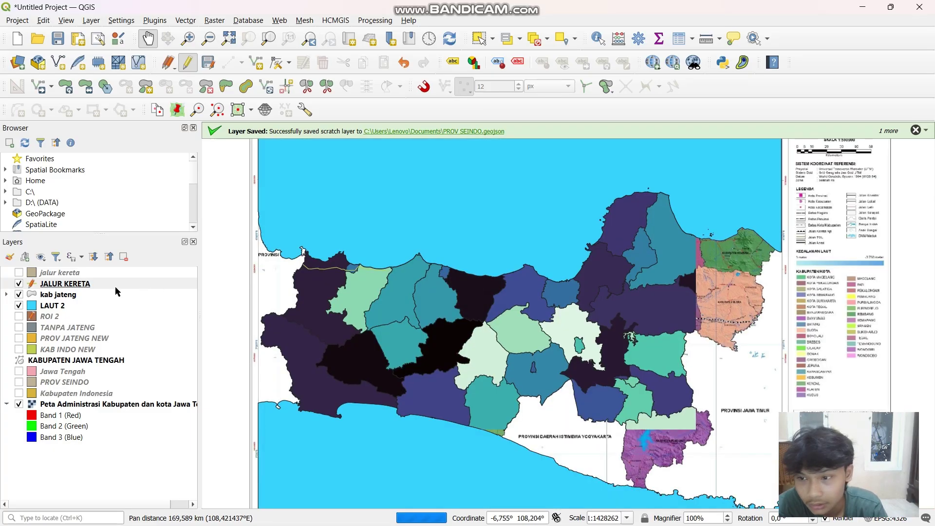
left_click(117, 285)
right_click(116, 287)
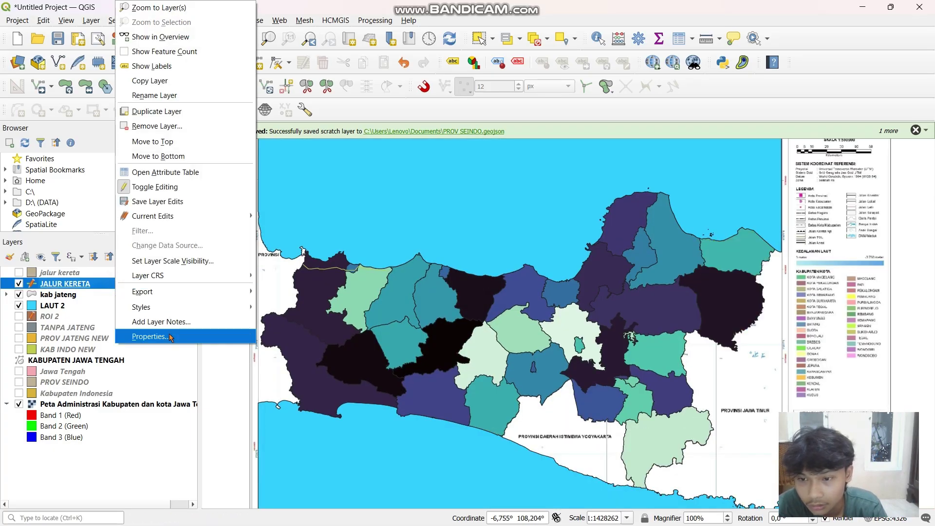
left_click(207, 337)
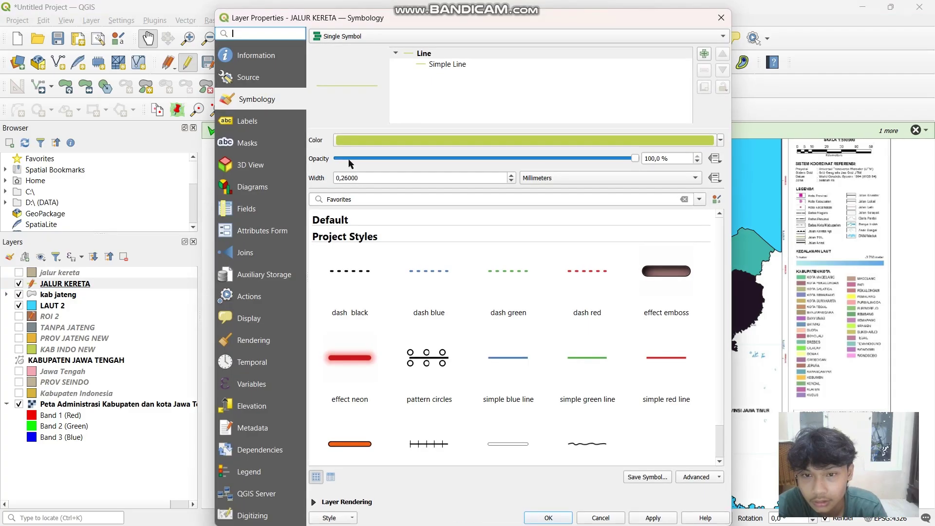
left_click(512, 176)
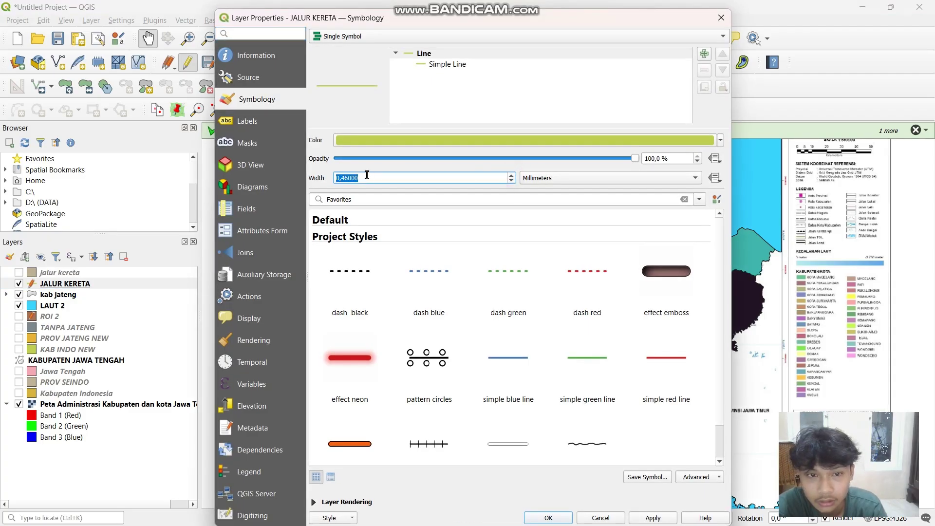
left_click(341, 177)
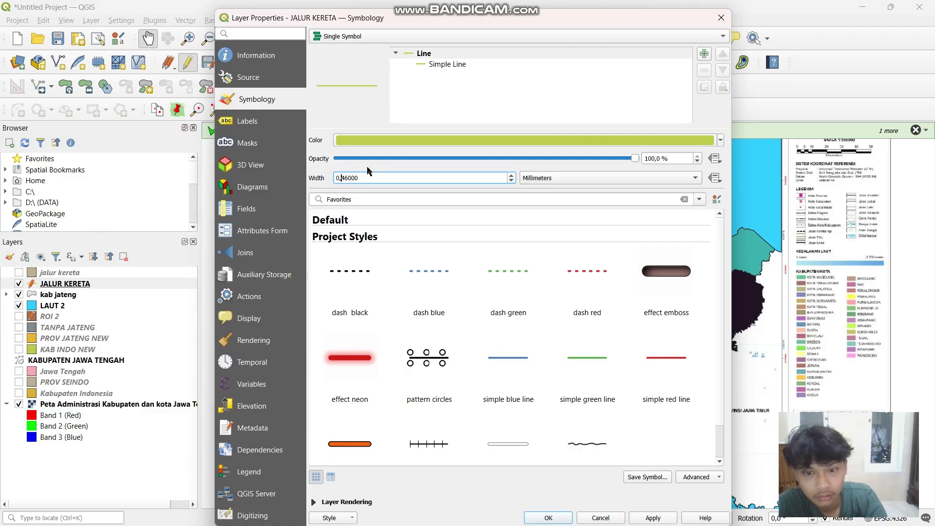
type("2,")
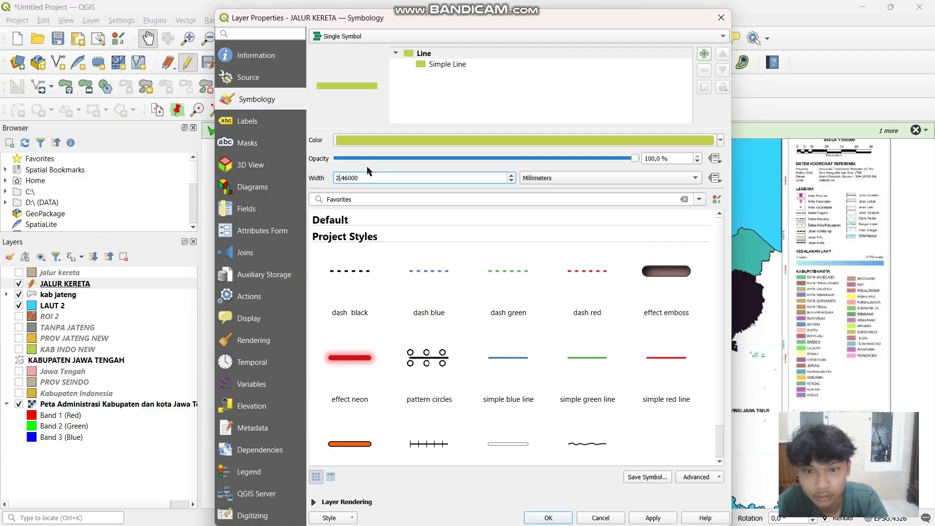
left_click(558, 521)
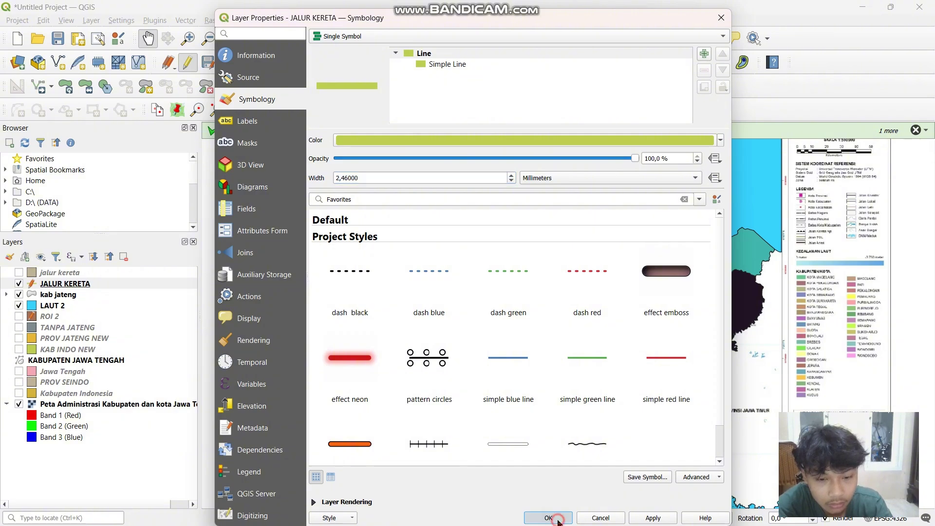
scroll(384, 265, "down", 3)
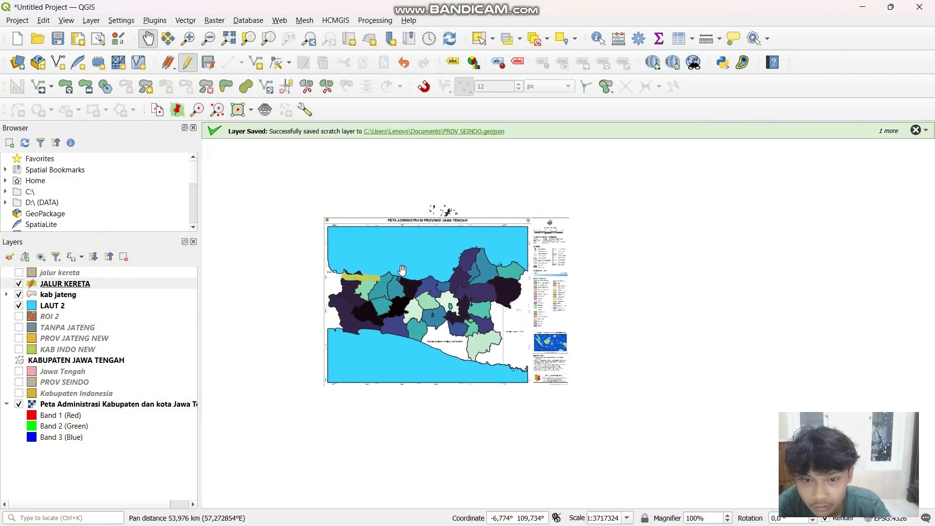
scroll(401, 270, "up", 1)
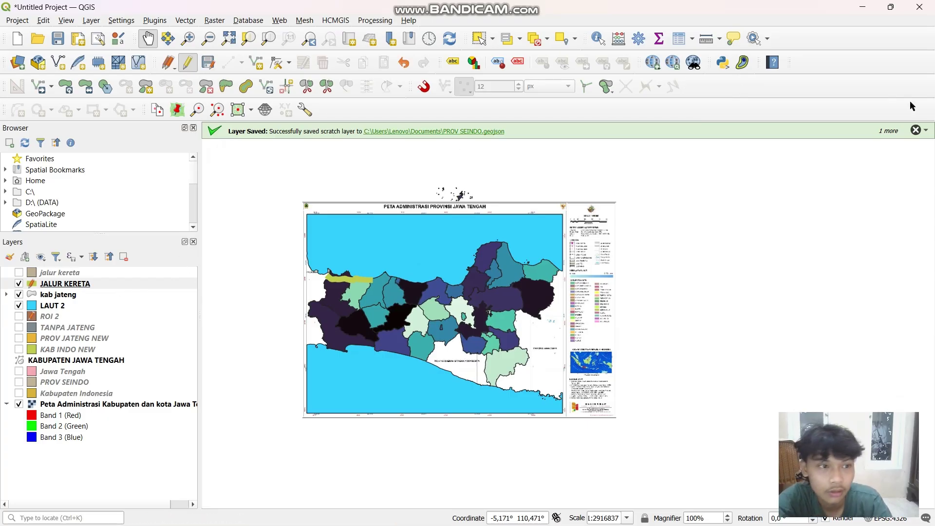
mouse_move(885, 419)
left_click_drag(885, 420, 751, 188)
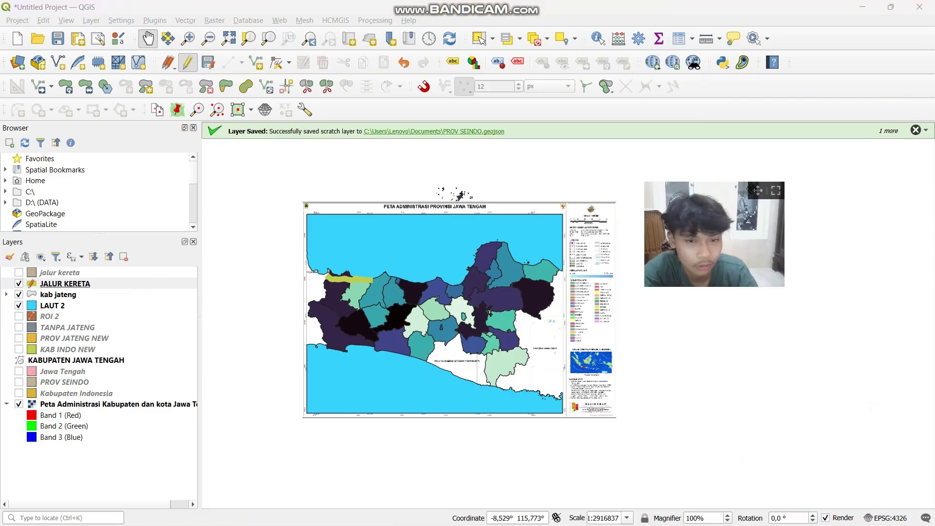
left_click_drag(253, 343, 237, 342)
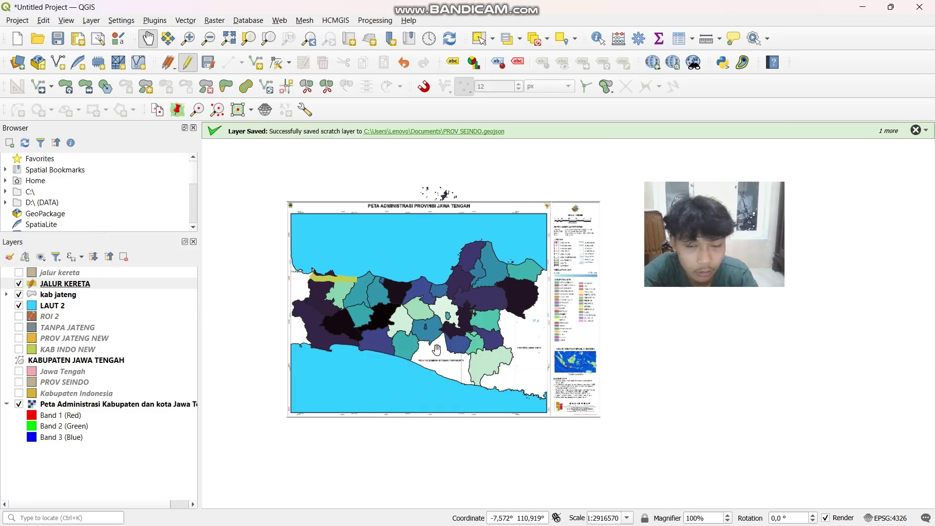
- Show the TANPA JATENG layer so the neighbouring regencies surround the Central Java map
left_click(19, 329)
left_click_drag(378, 305, 365, 298)
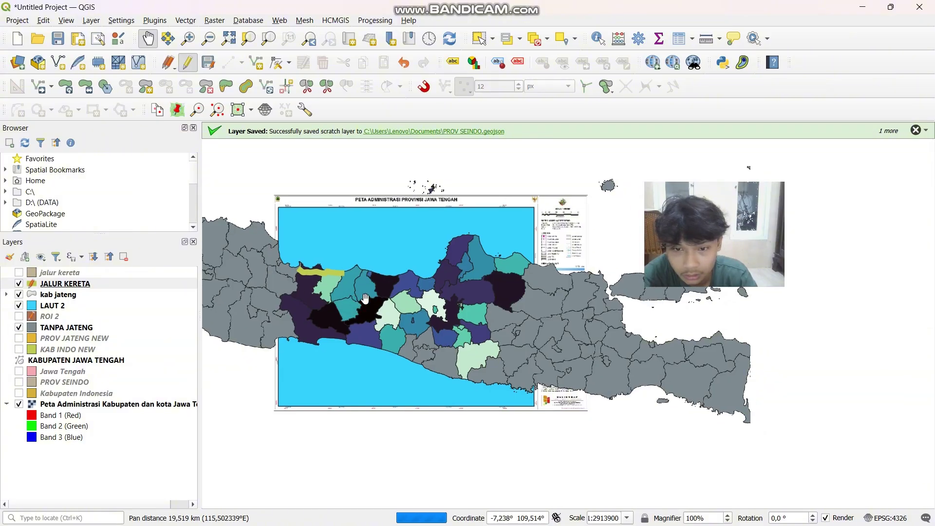
scroll(289, 271, "up", 1)
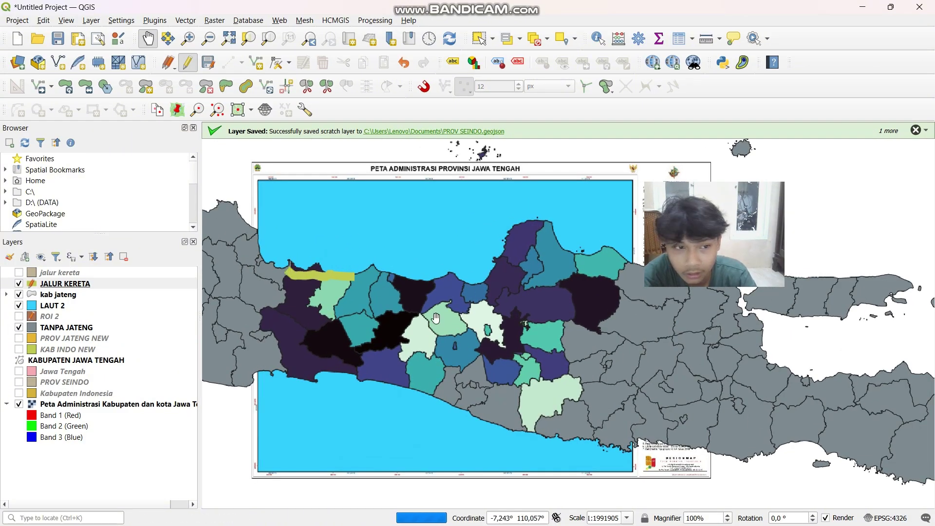
scroll(436, 317, "down", 1)
left_click_drag(441, 300, 486, 290)
left_click_drag(760, 191, 598, 124)
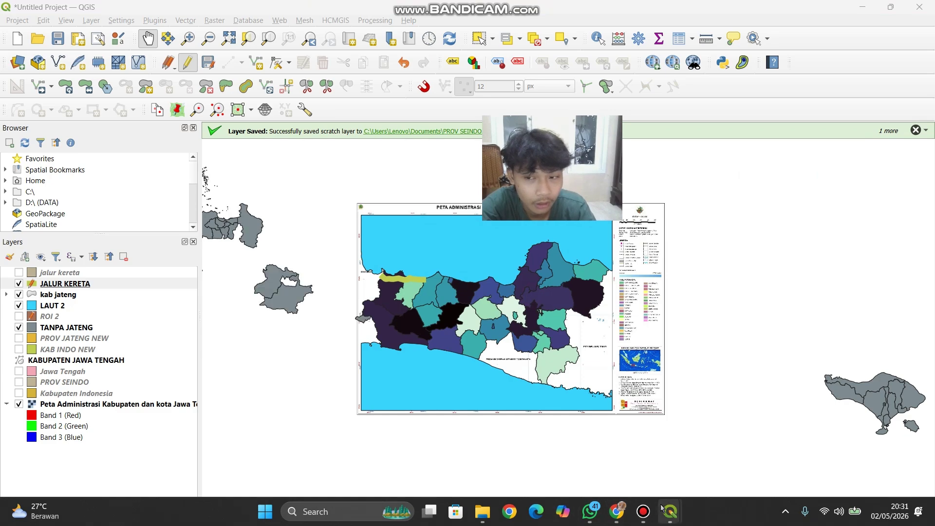
left_click_drag(609, 302, 564, 316)
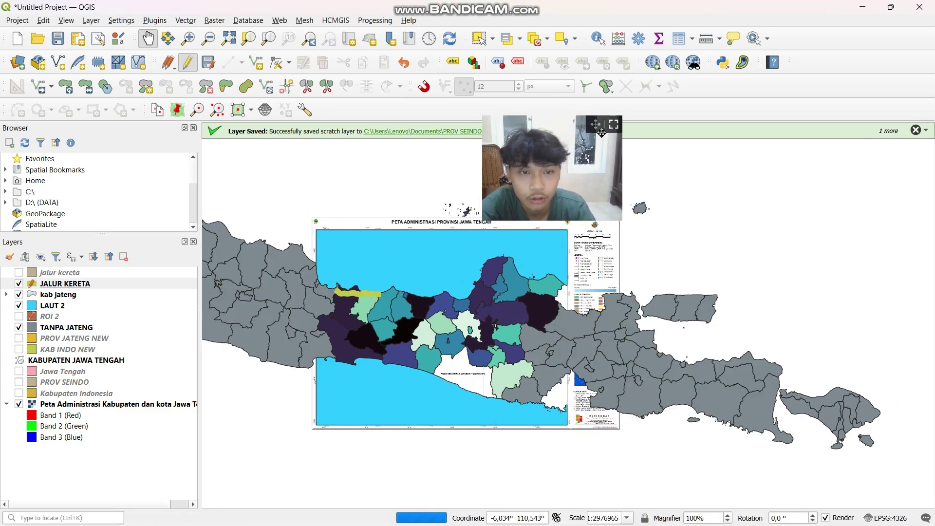
mouse_move(645, 502)
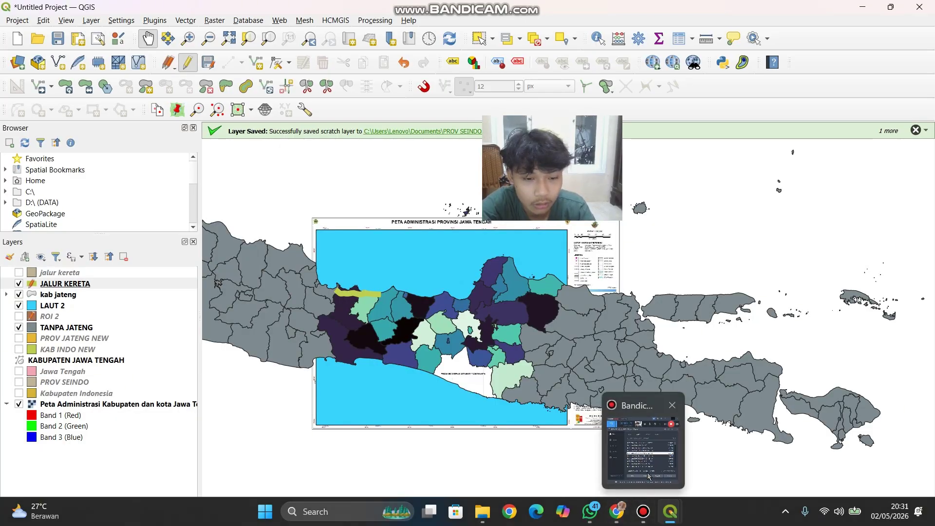